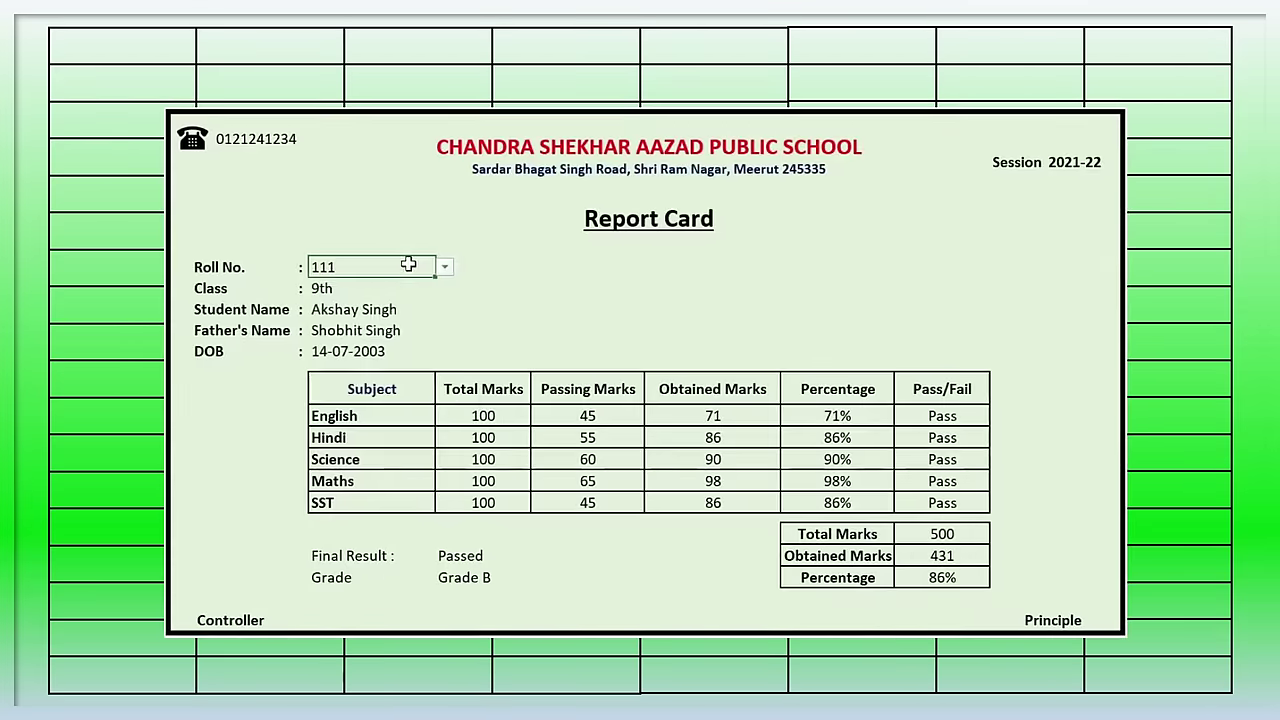
Preview report cards for several roll numbers, from 107 to 110, using the Roll No. dropdown.
left_click(444, 267)
left_click(415, 316)
left_click(446, 267)
left_click(390, 386)
left_click(450, 272)
left_click(412, 331)
left_click(450, 272)
left_click(400, 346)
left_click(450, 272)
left_click(340, 300)
left_click(444, 267)
left_click(340, 285)
left_click(444, 267)
left_click(380, 366)
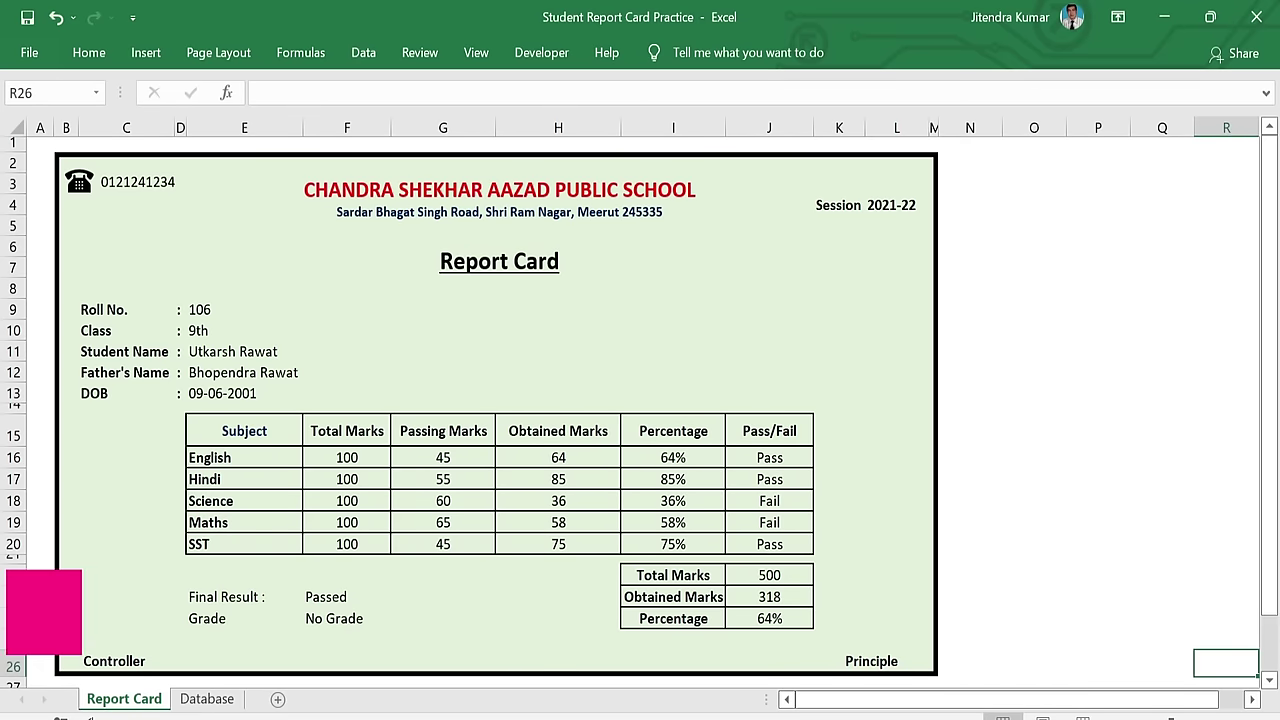
Load roll 107, then roll 111, from the Roll No. dropdown in E9, then view the Database sheet.
left_click(251, 307)
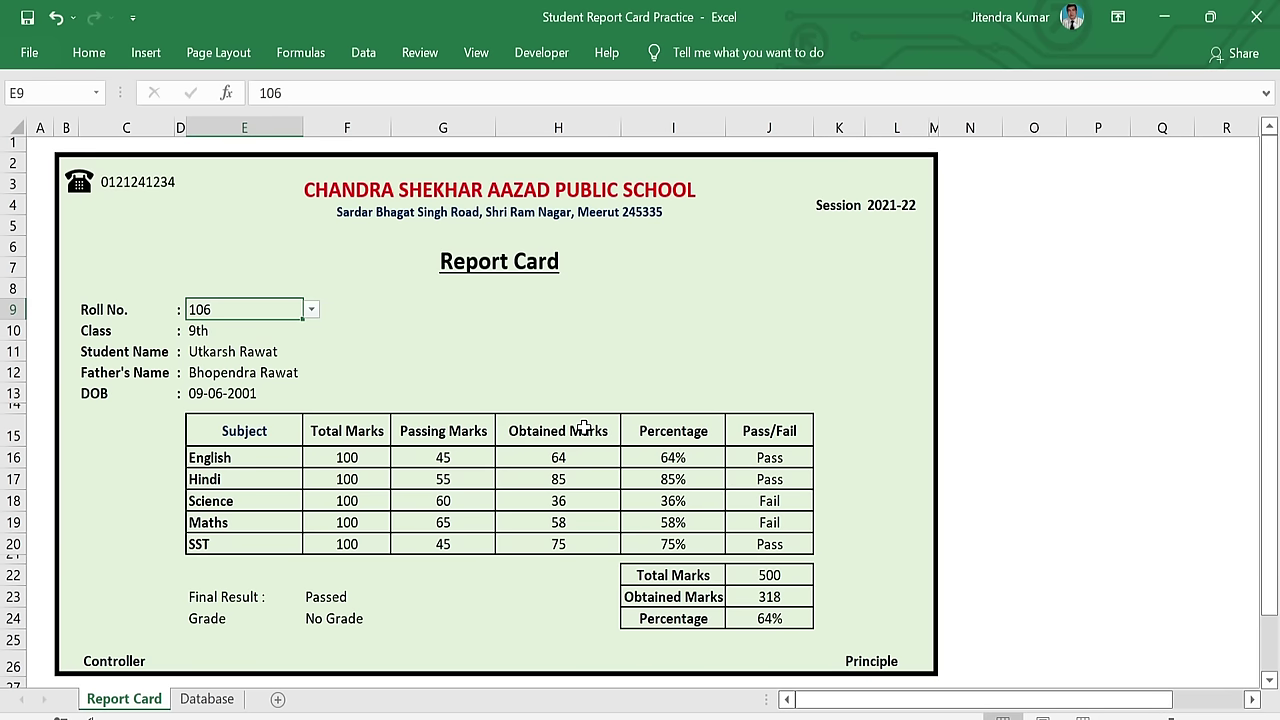
left_click(312, 314)
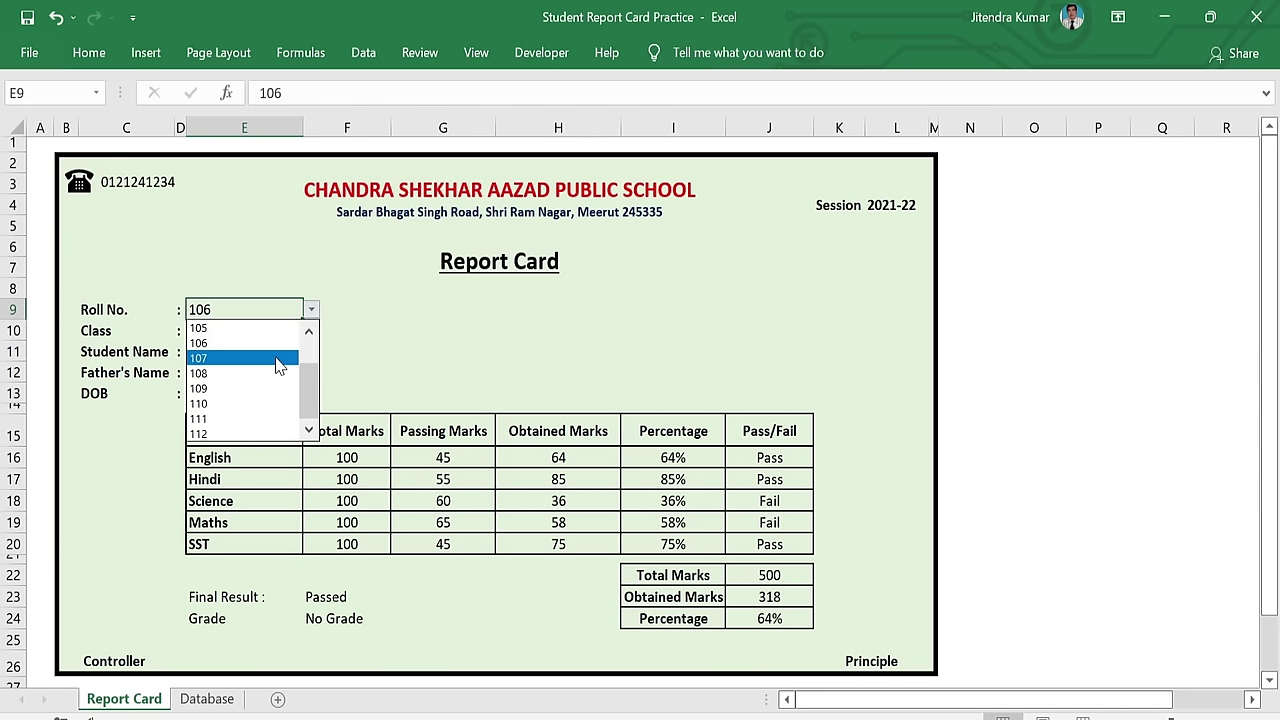
left_click(279, 367)
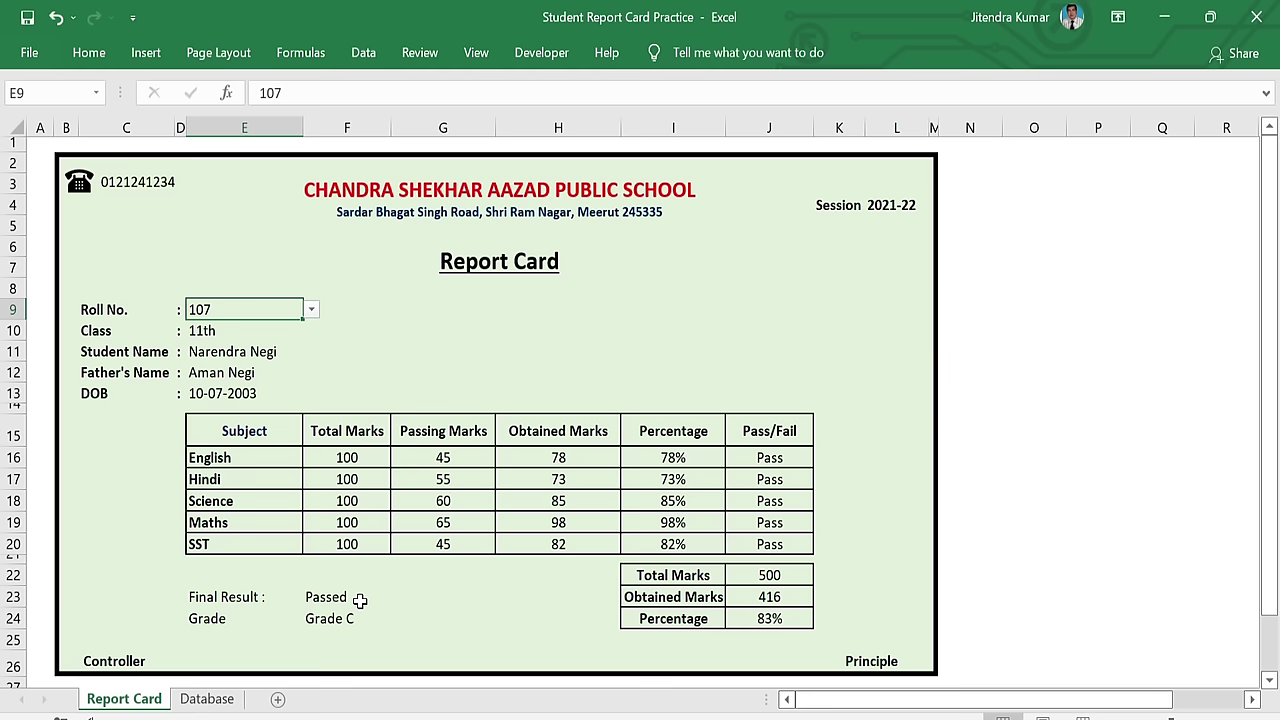
left_click(311, 310)
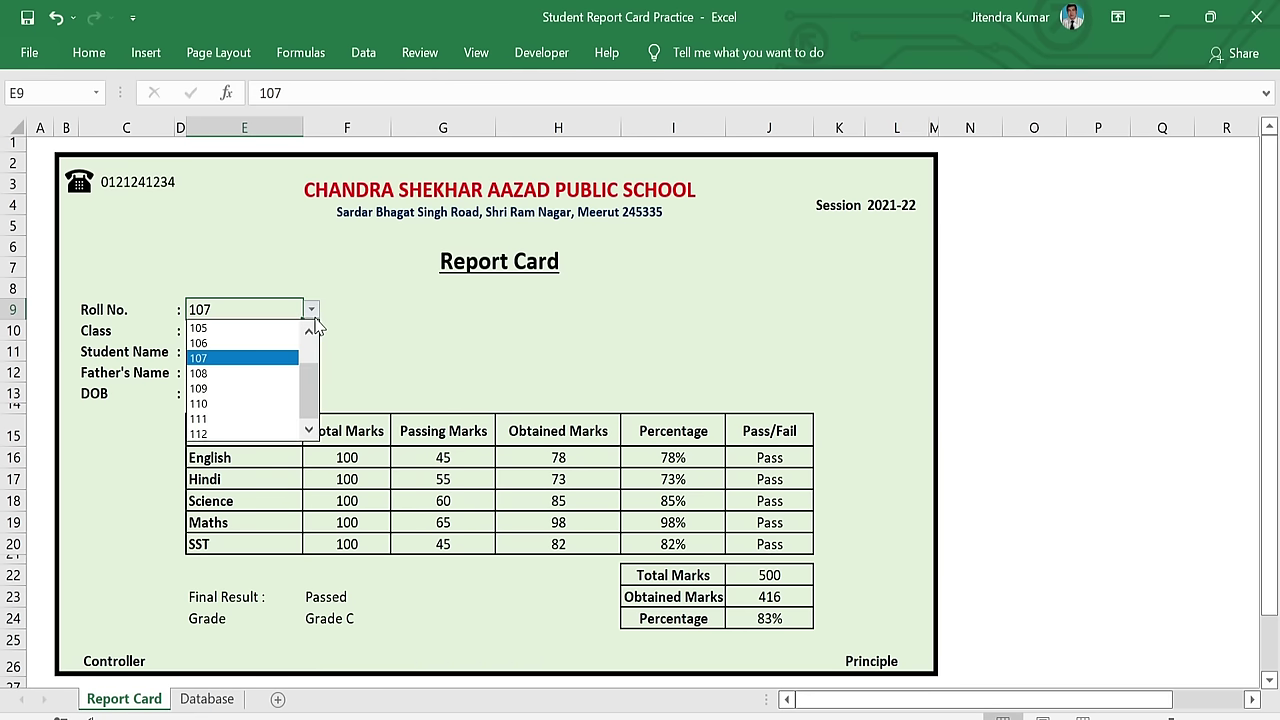
left_click(255, 418)
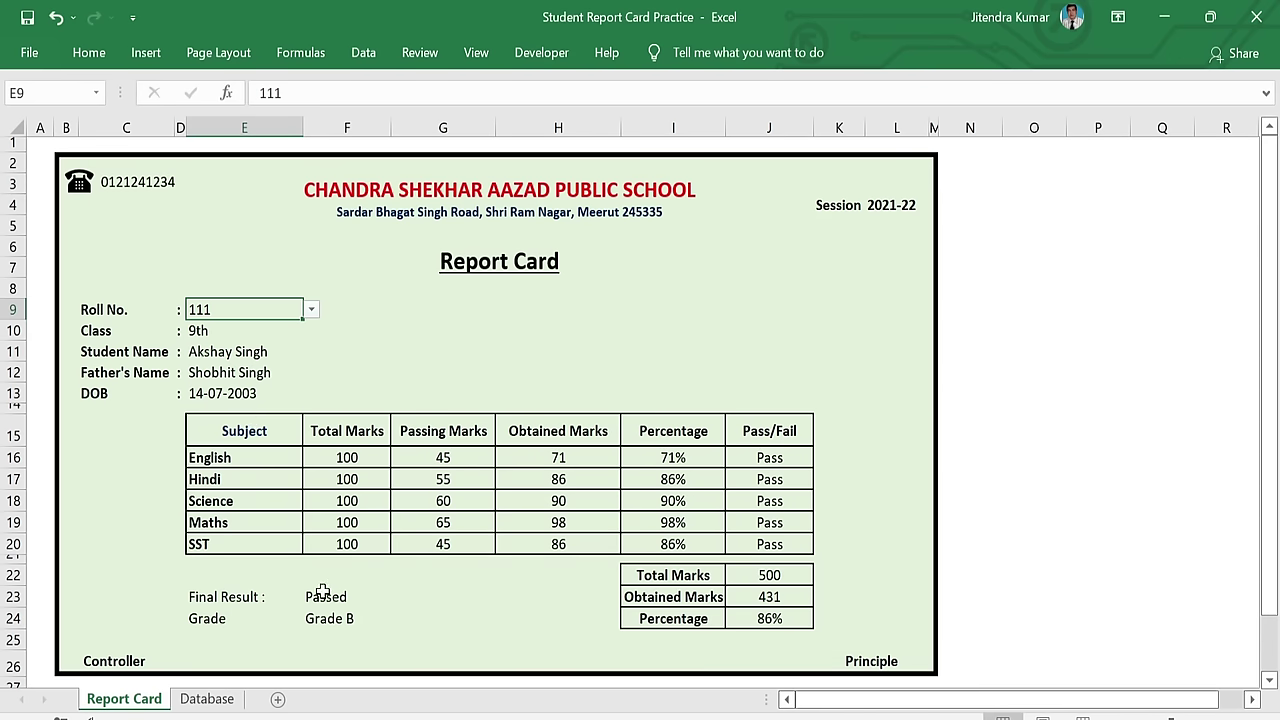
left_click(207, 699)
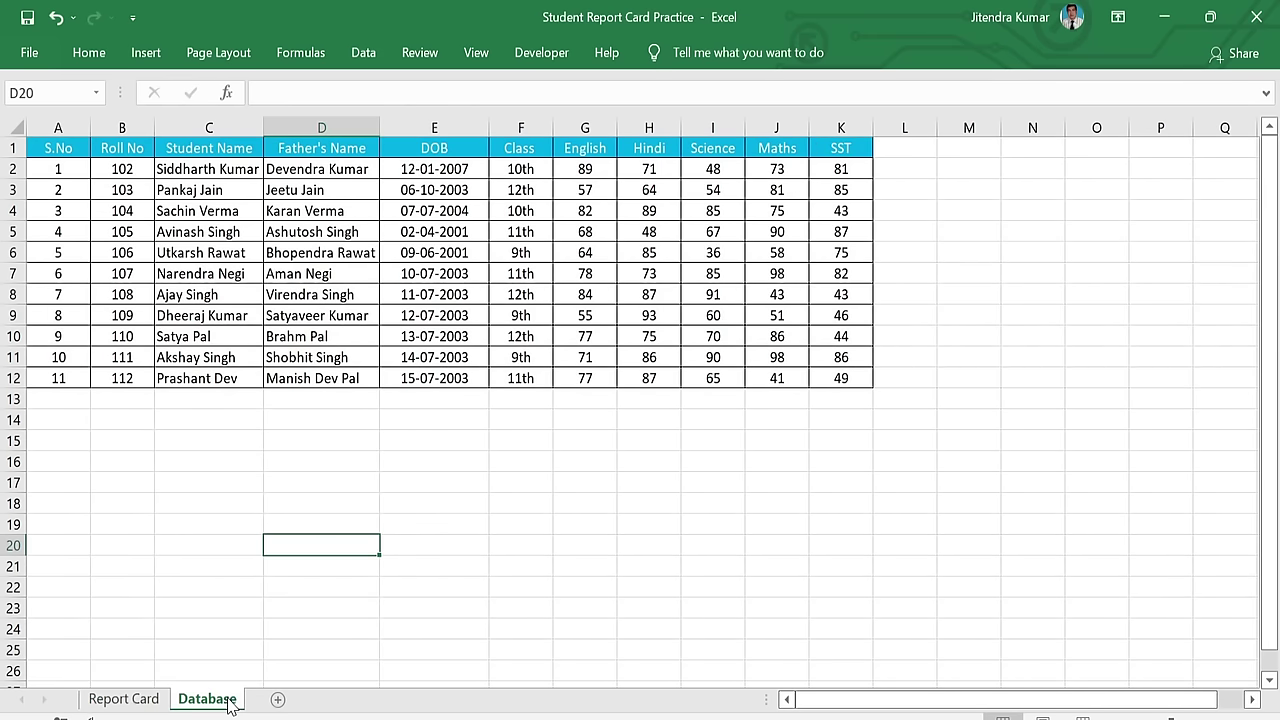
Go back to the Report Card sheet.
left_click(123, 699)
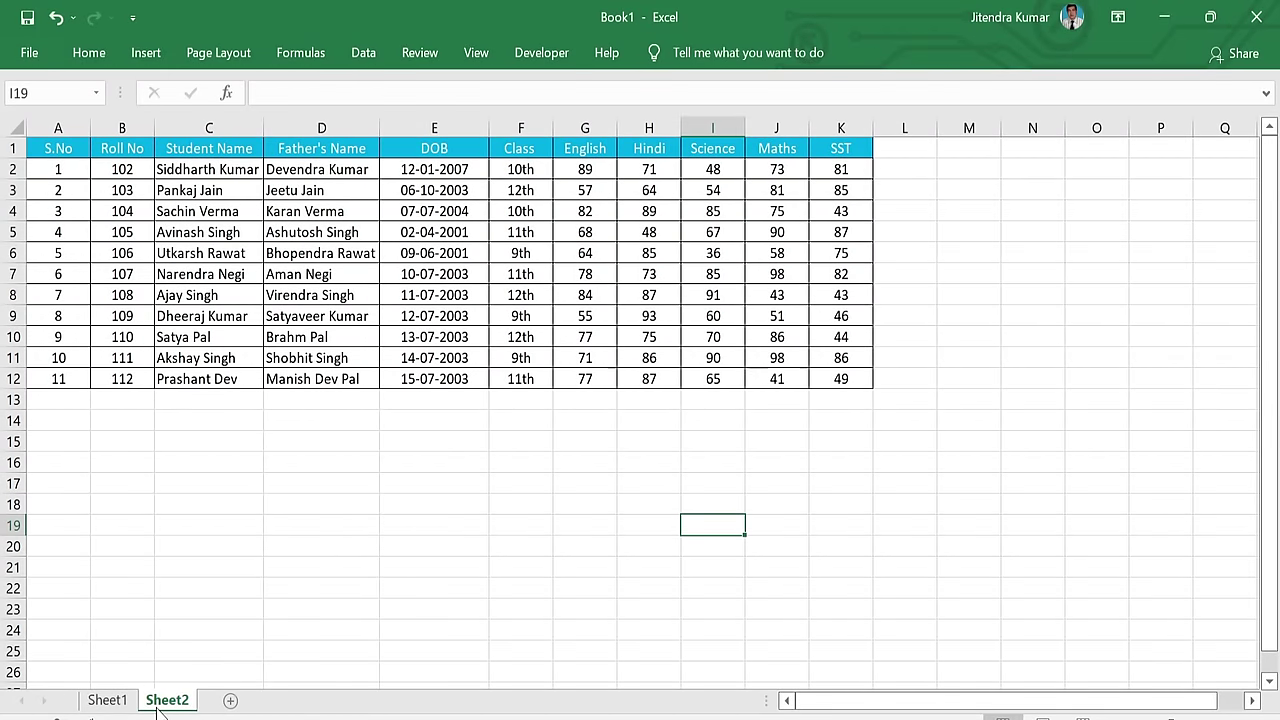
Rename Sheet2 to Database.
right_click(158, 704)
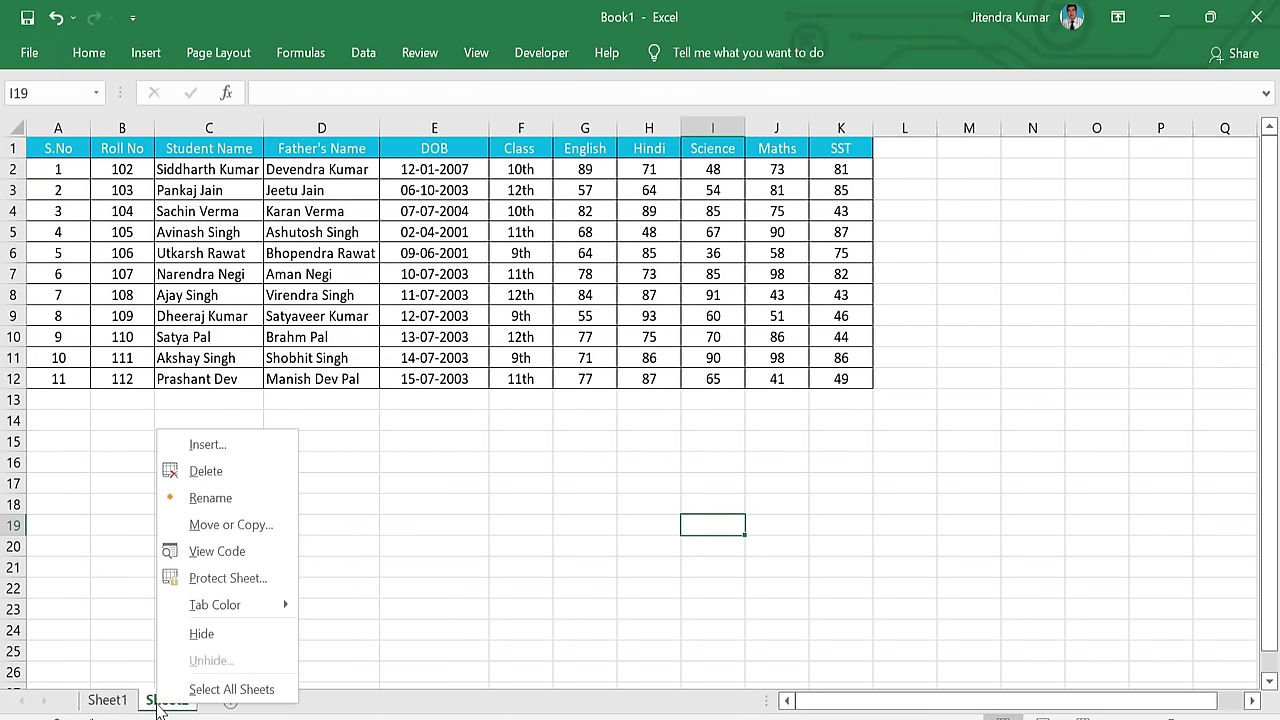
left_click(210, 498)
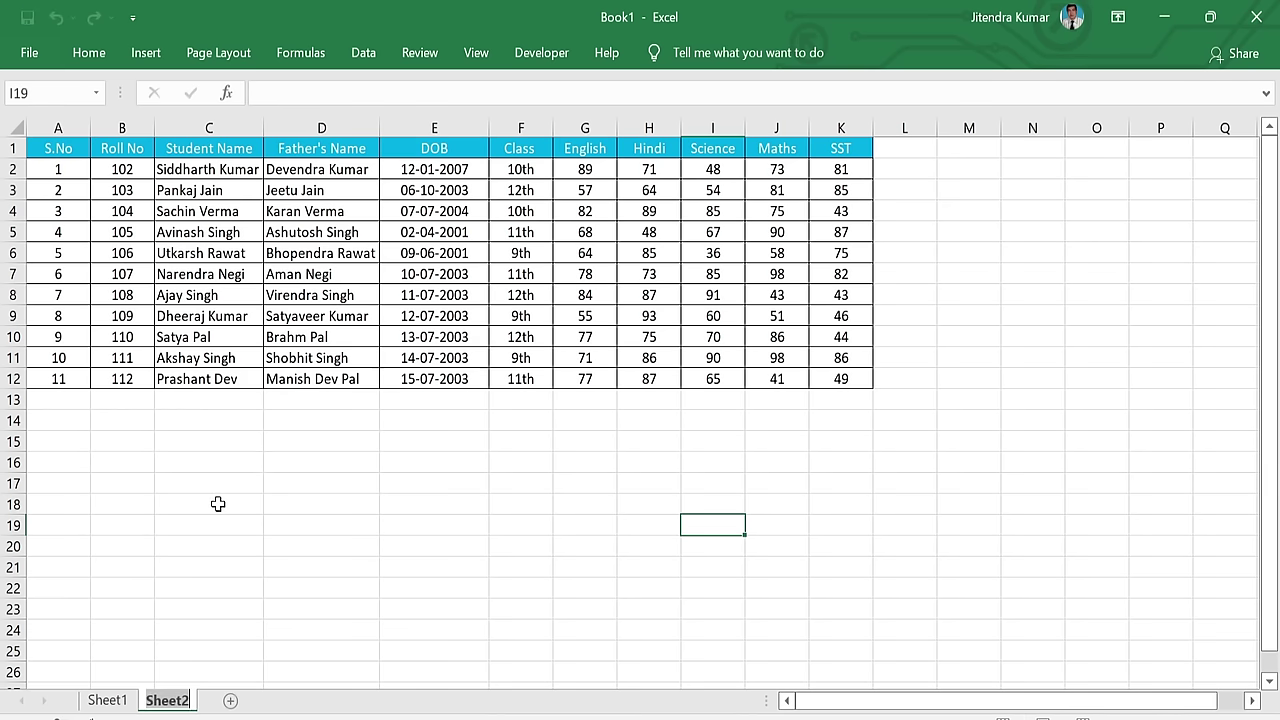
type("Database")
left_click(295, 526)
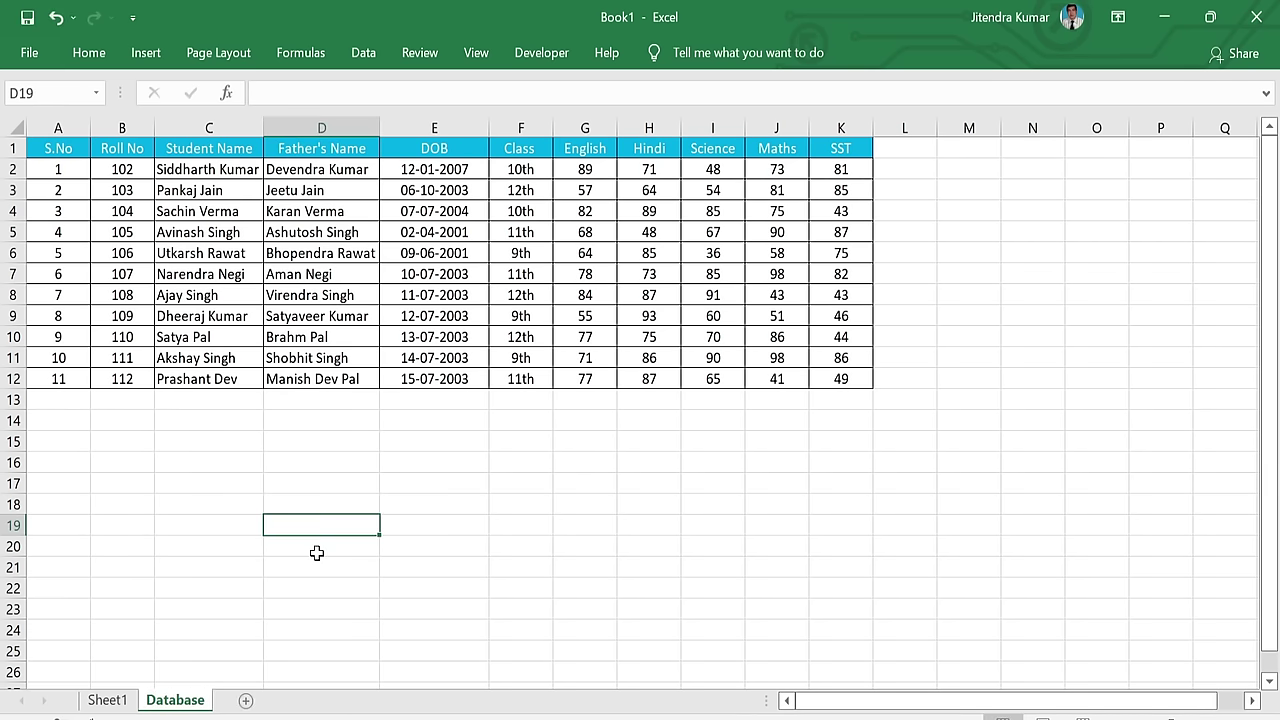
Rename Sheet1 to Report Card.
left_click(113, 701)
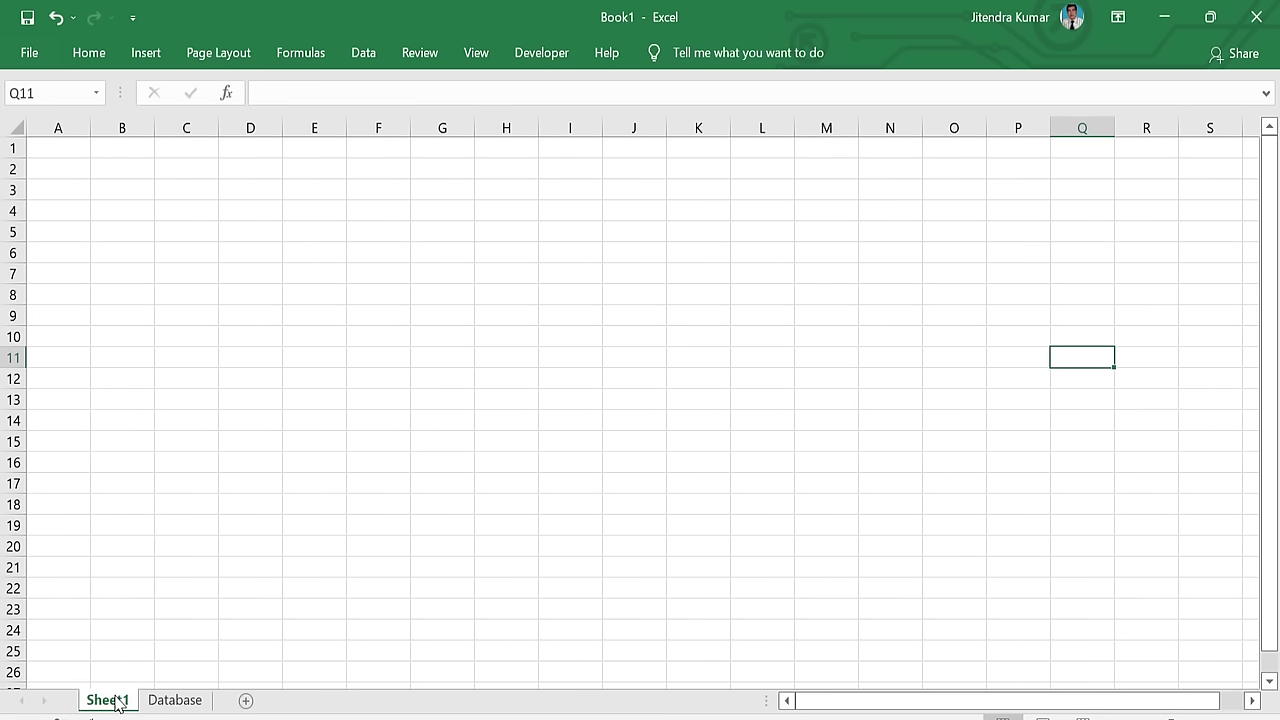
right_click(115, 701)
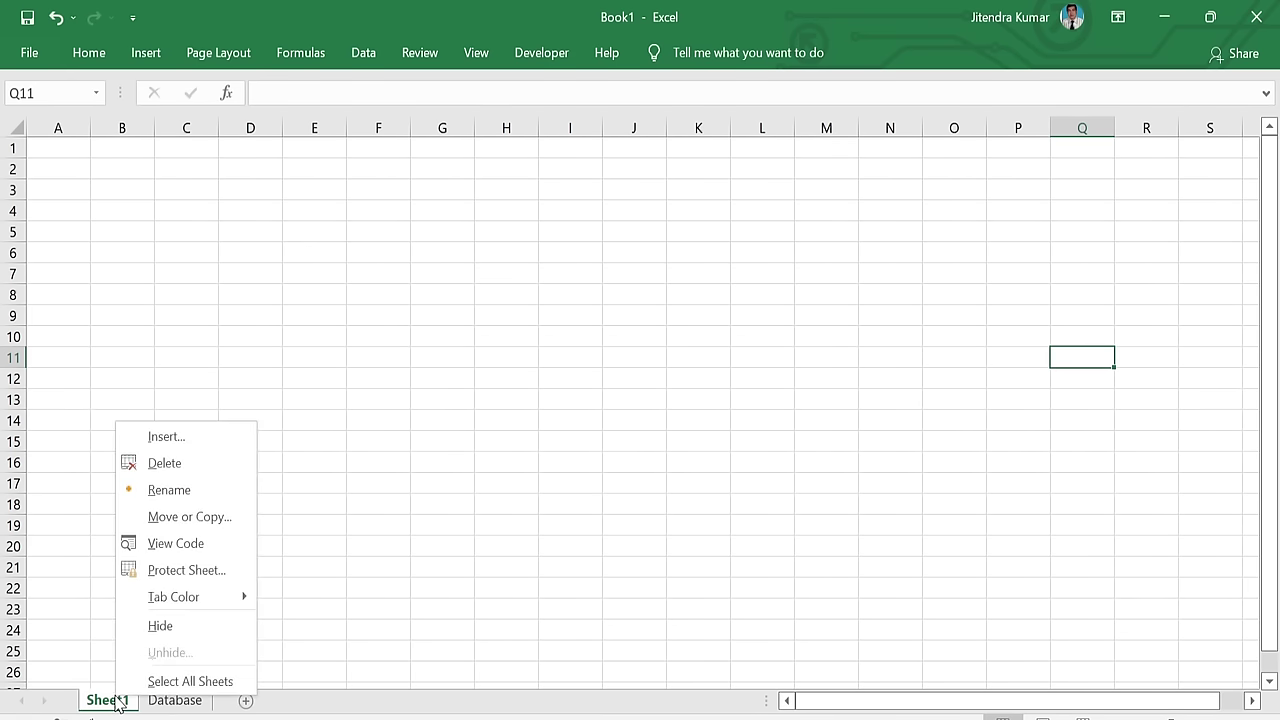
left_click(155, 497)
type("Report")
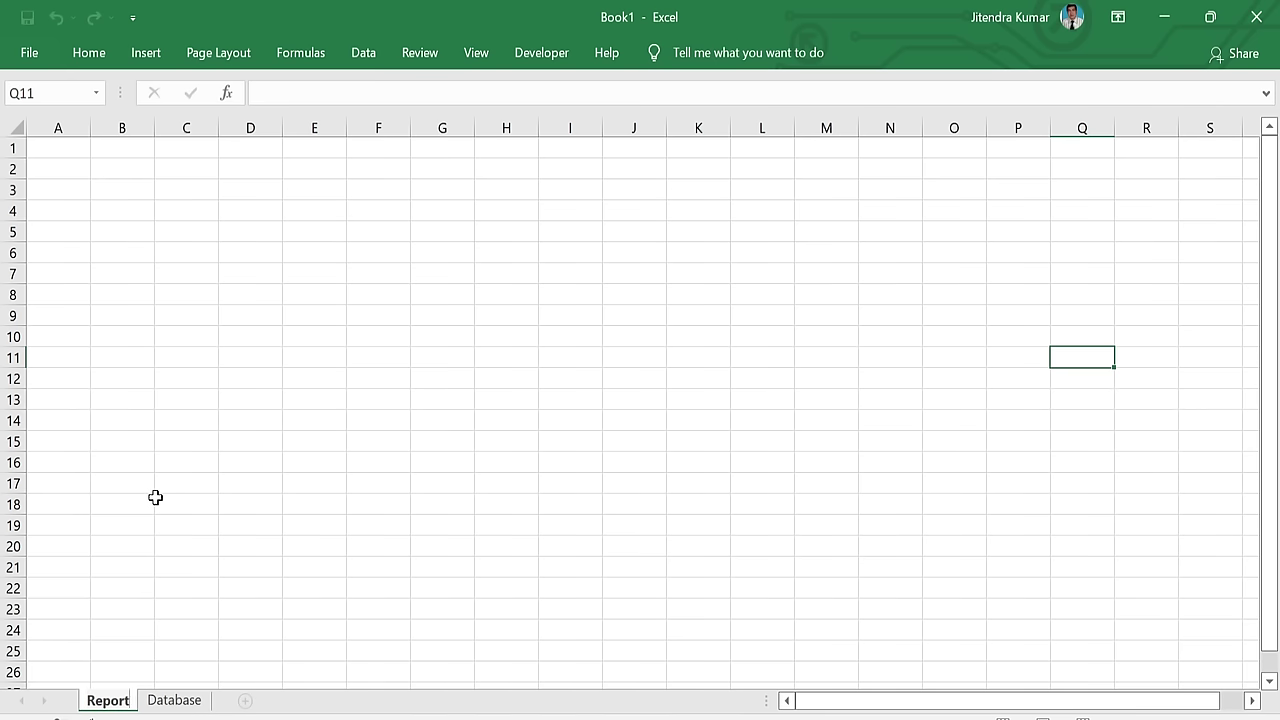
type(" Card")
left_click(414, 585)
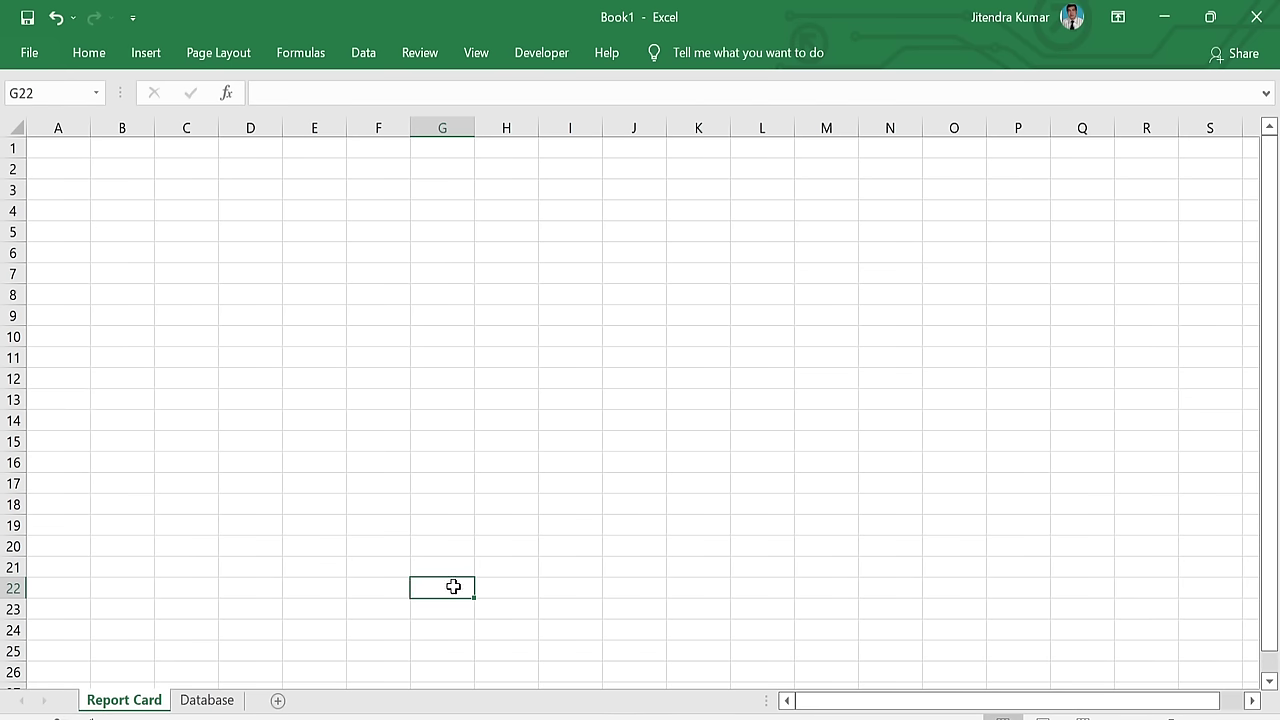
Give cells B2:M26 a light green fill as the card background.
left_click(134, 165)
mouse_move(134, 165)
left_mouse_down()
mouse_move(316, 677)
mouse_move(674, 640)
mouse_move(869, 680)
mouse_move(849, 684)
left_mouse_up()
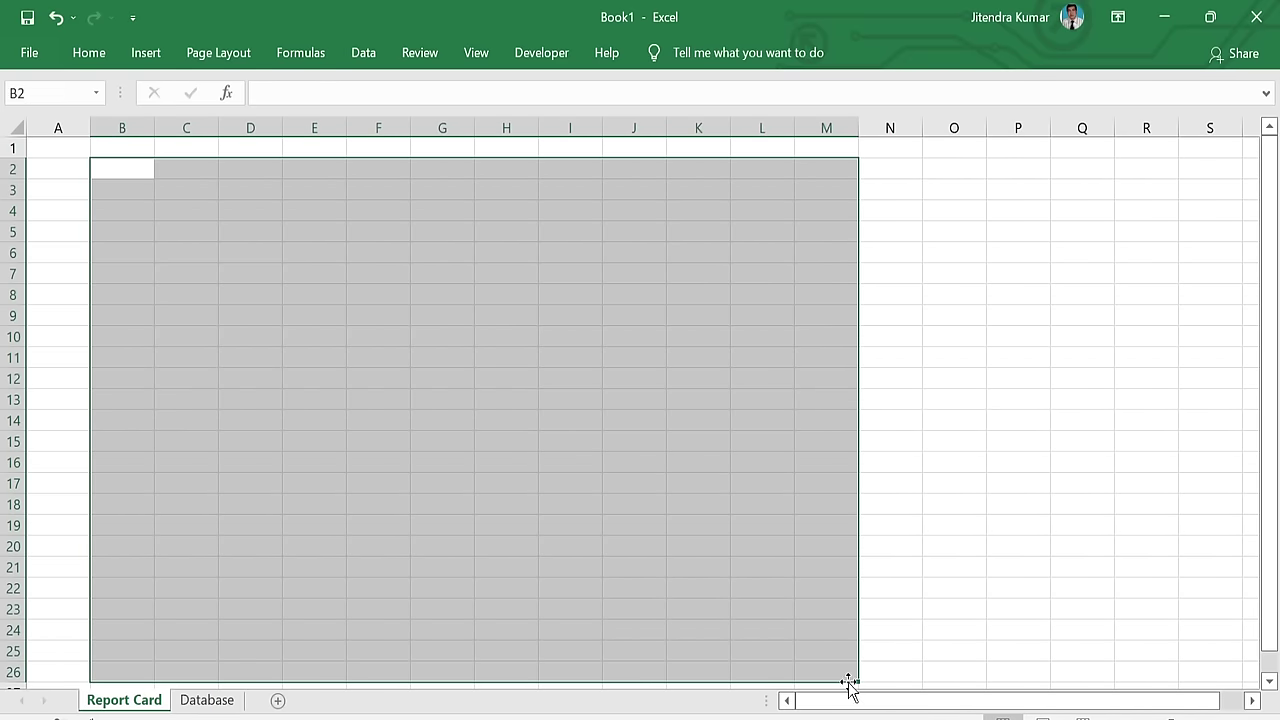
left_click(100, 50)
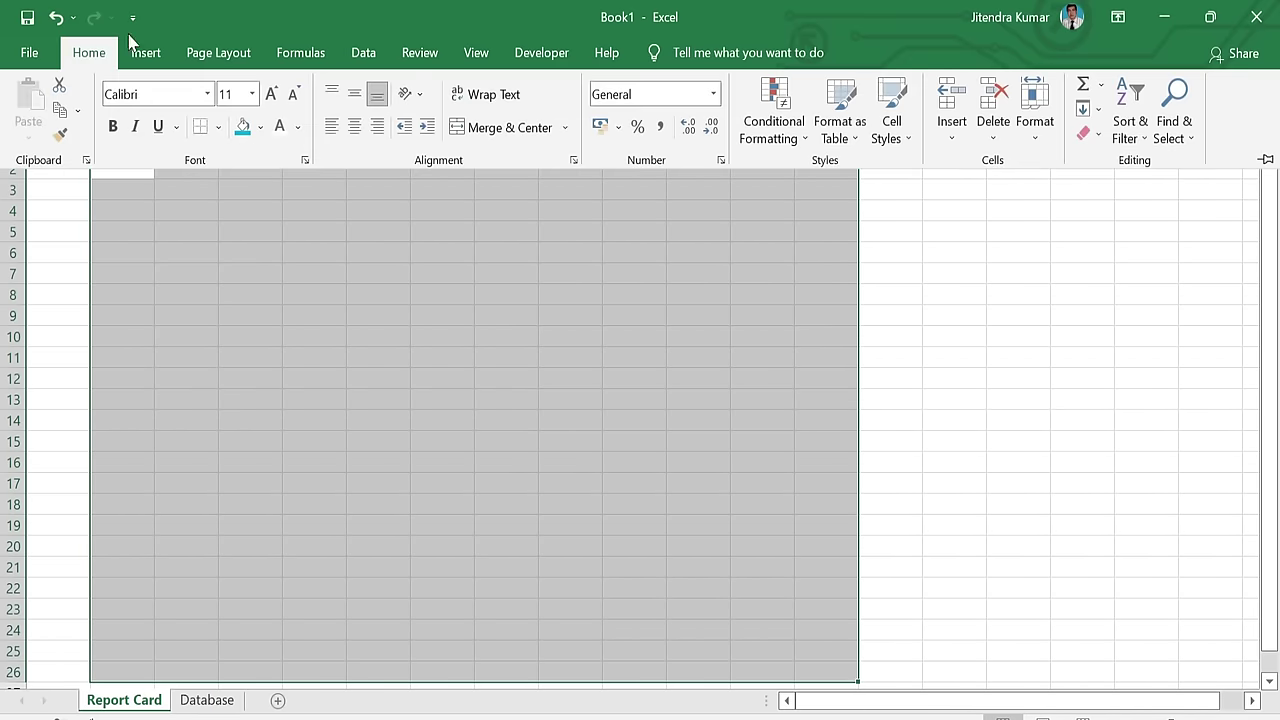
left_click(260, 128)
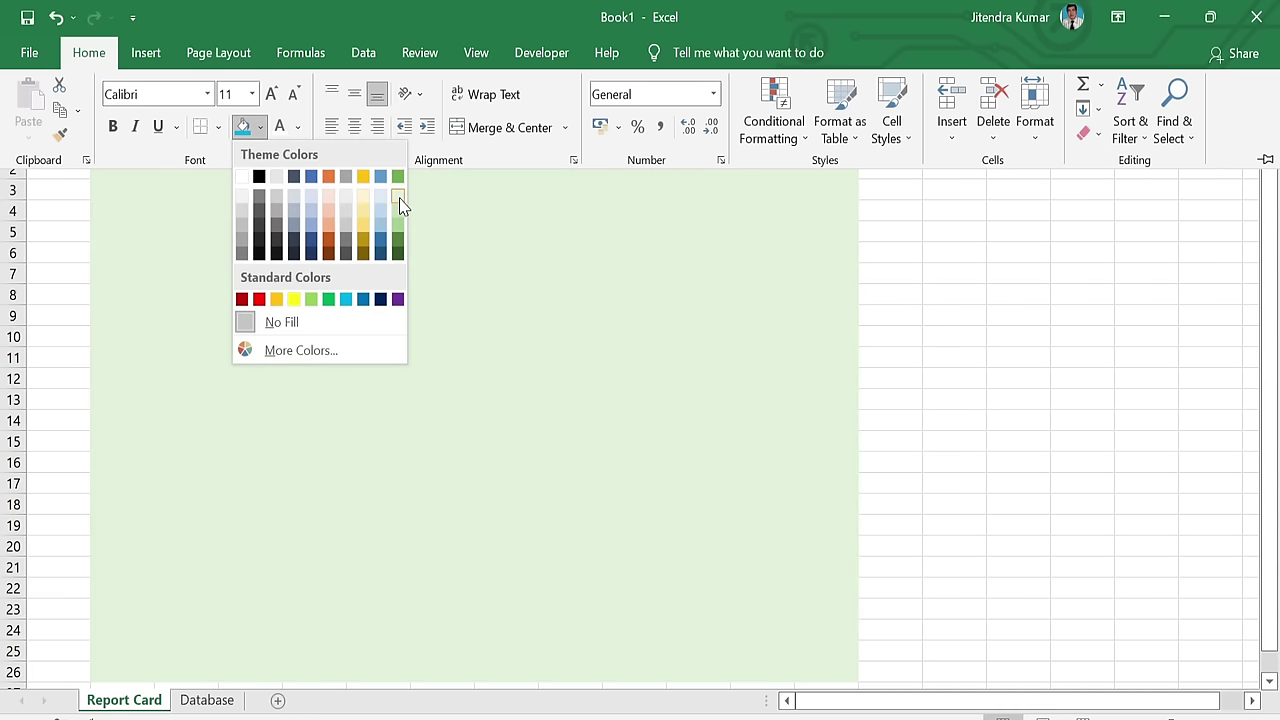
left_click(398, 197)
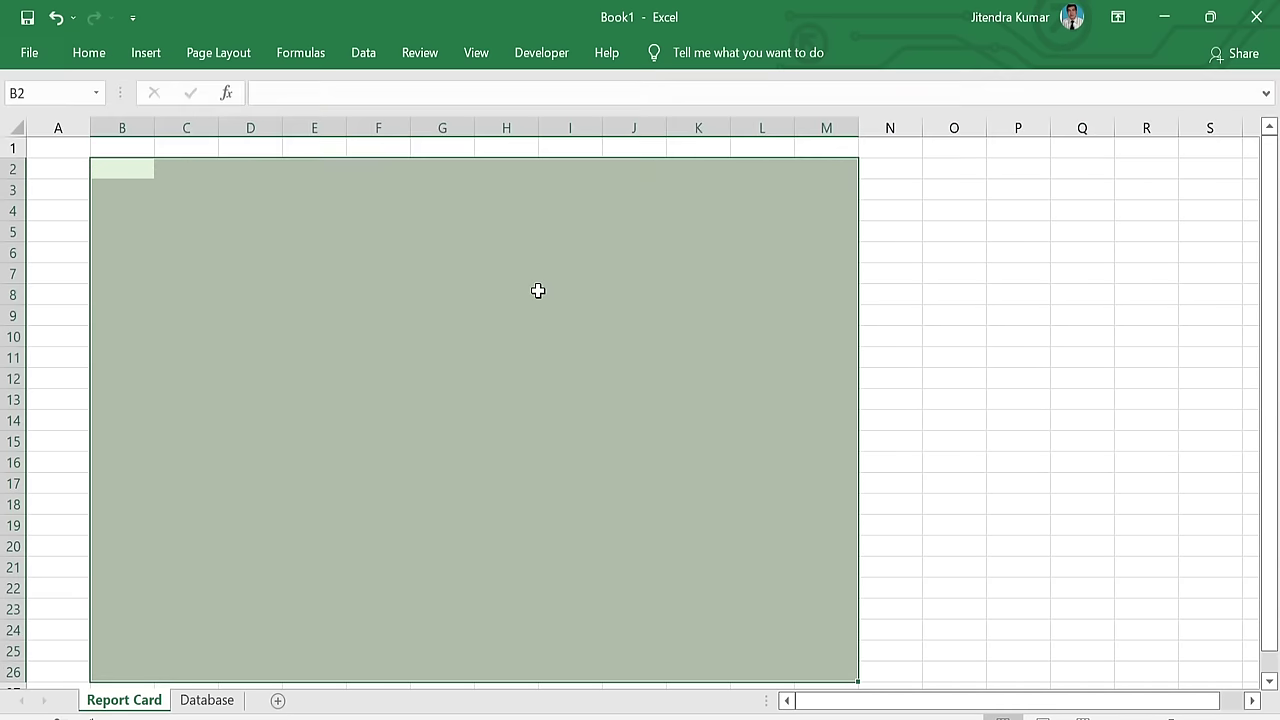
left_click(145, 52)
left_click(237, 135)
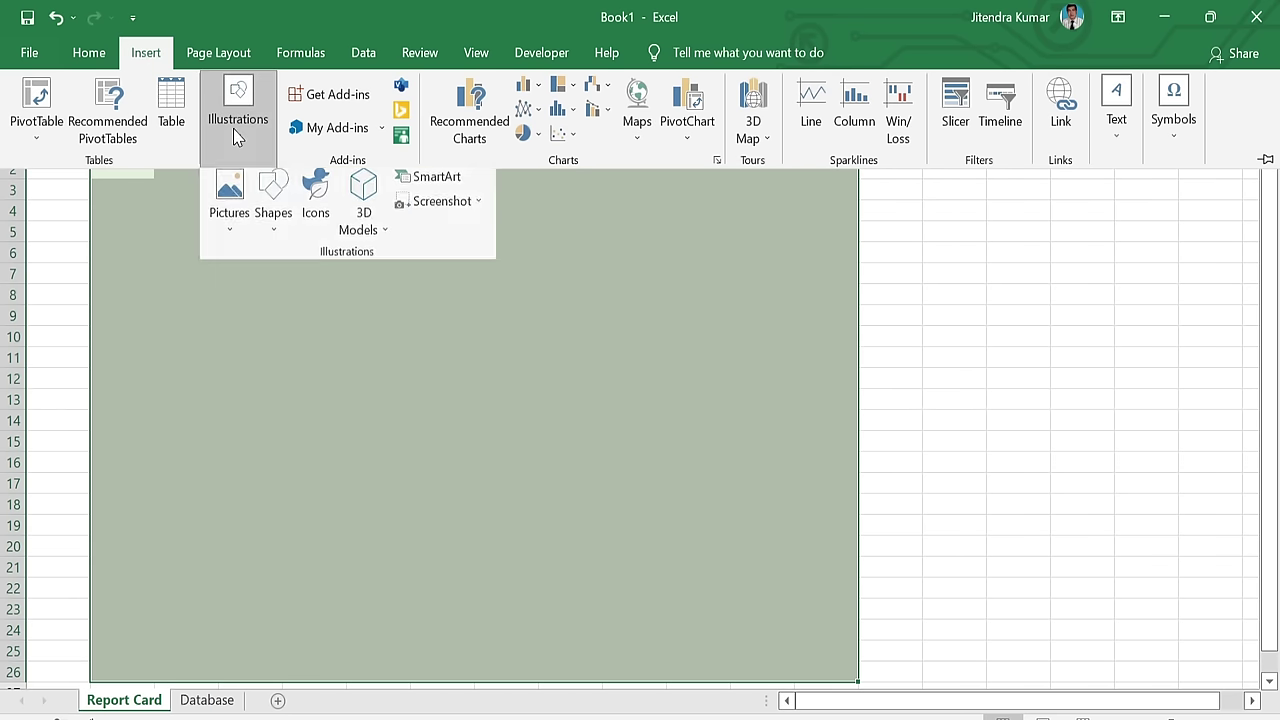
Draw a Frame shape over B2:M26 and make its border much thinner.
left_click(273, 208)
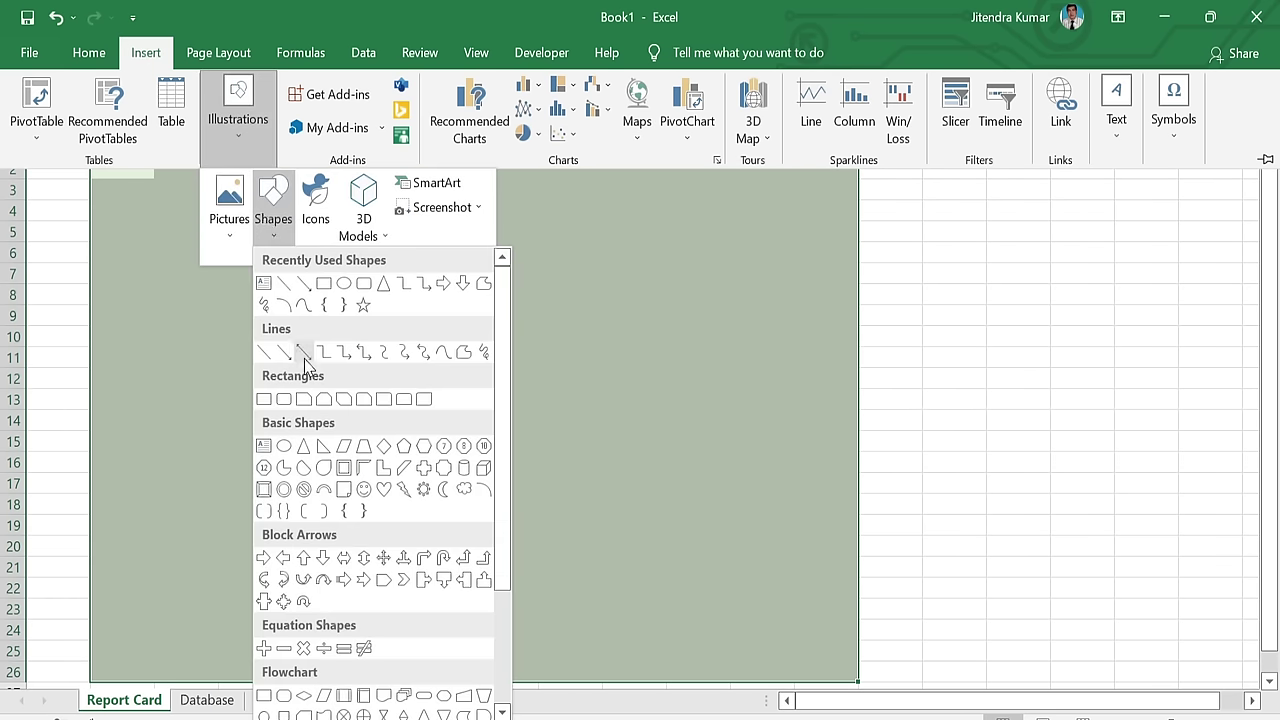
left_click(343, 468)
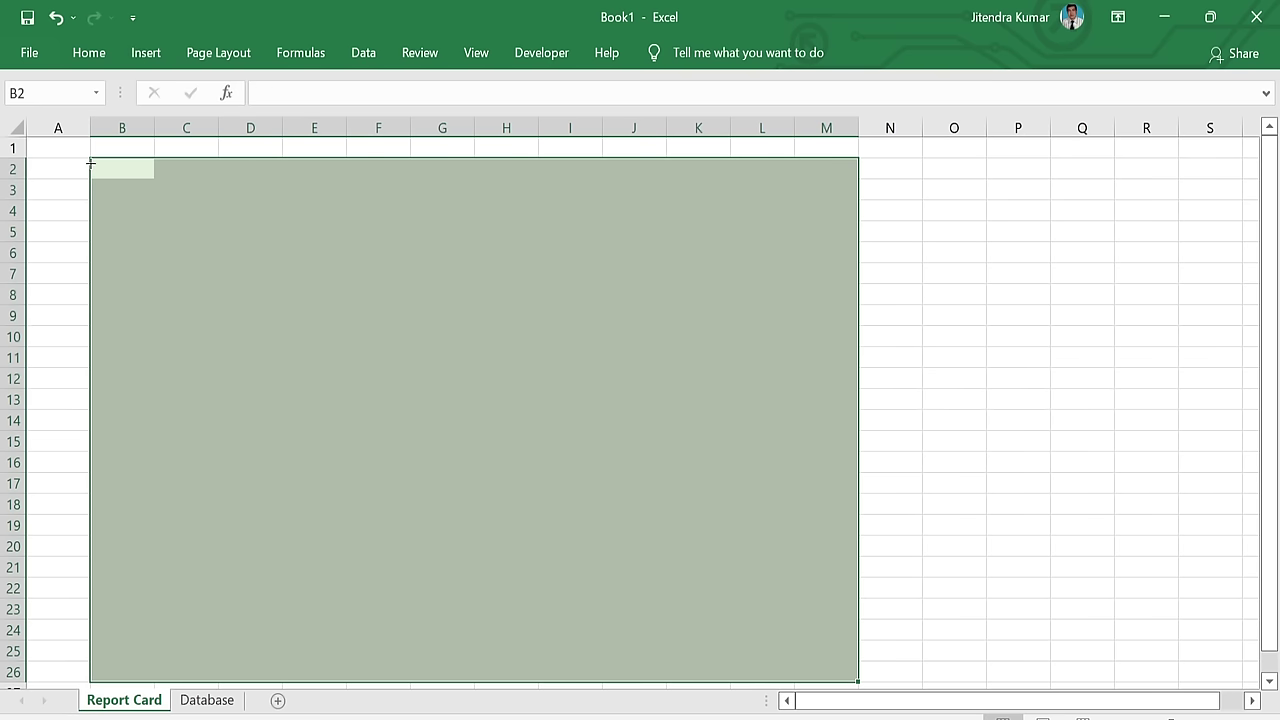
mouse_move(90, 158)
left_mouse_down()
mouse_move(900, 688)
mouse_move(858, 682)
left_mouse_up()
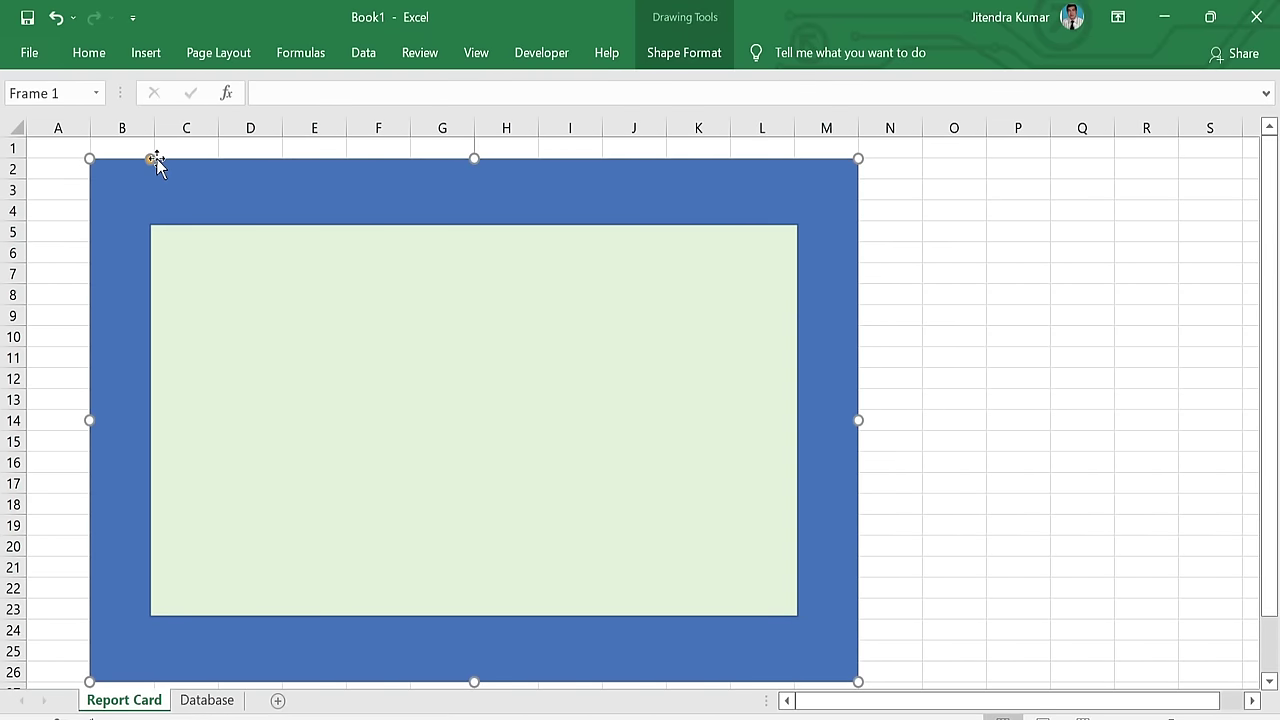
left_click_drag(150, 162, 95, 139)
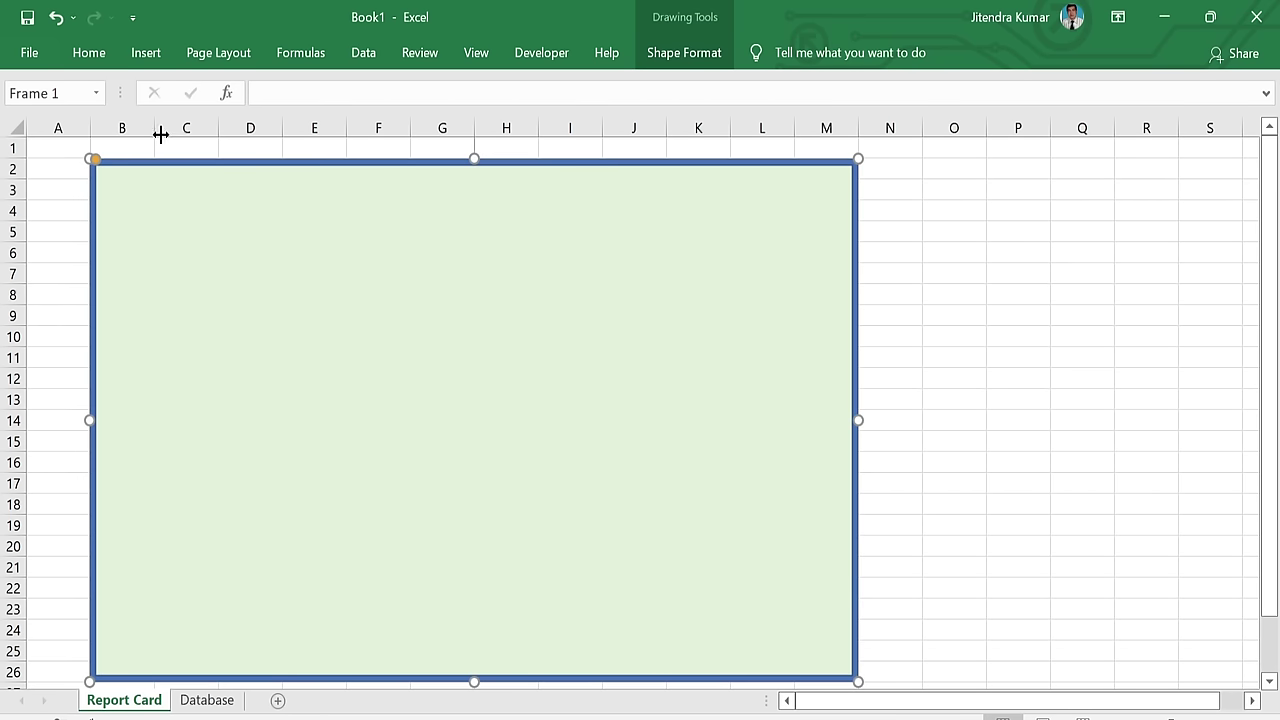
Make the frame black with no outline.
left_click(650, 53)
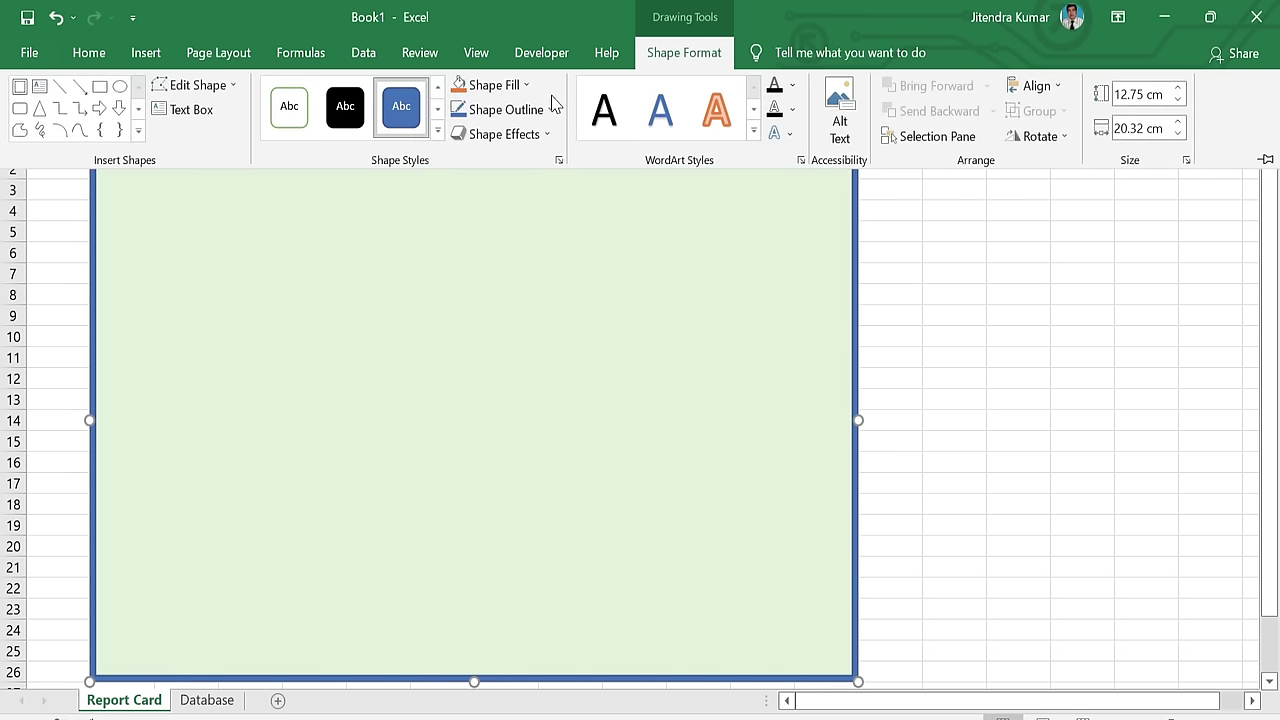
left_click(521, 87)
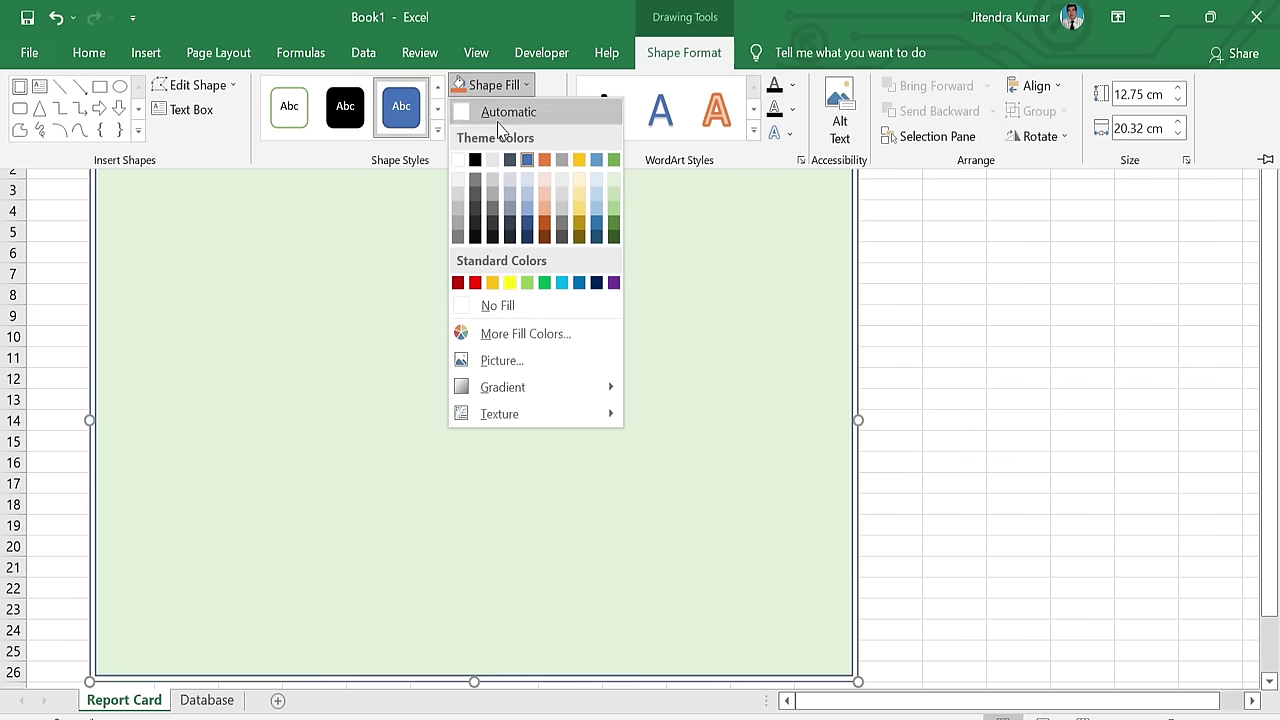
left_click(475, 163)
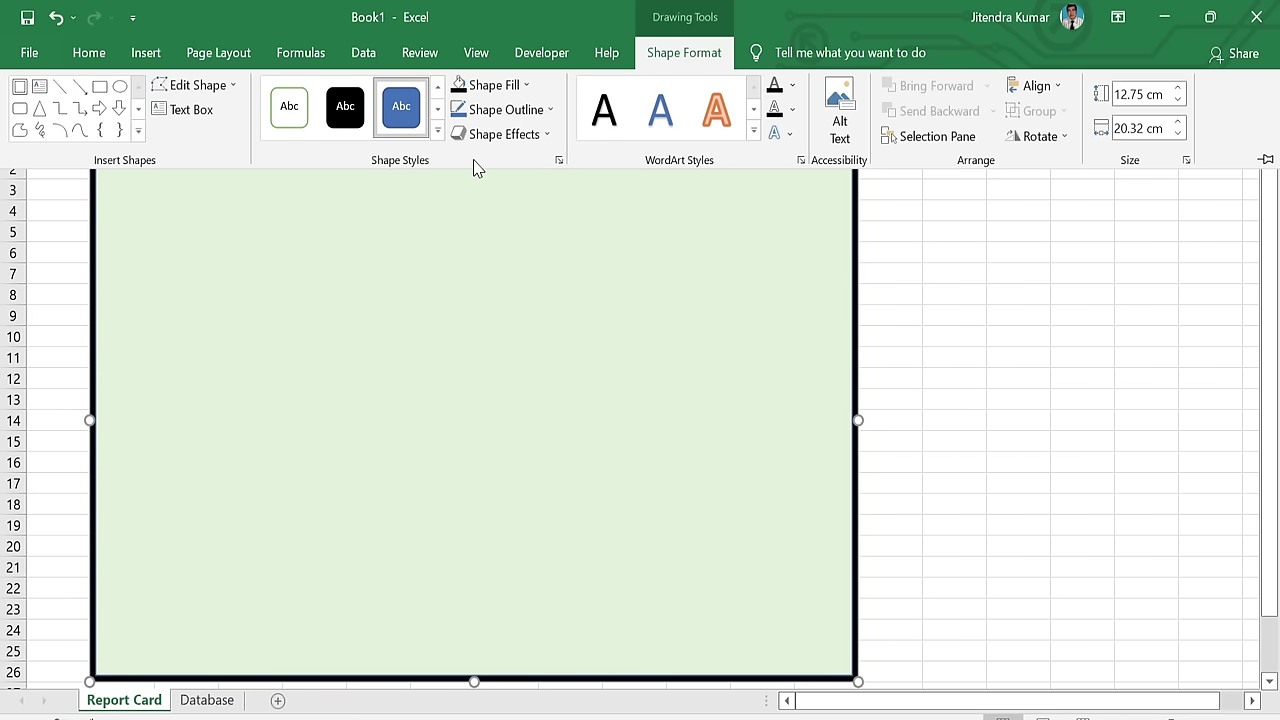
left_click(541, 110)
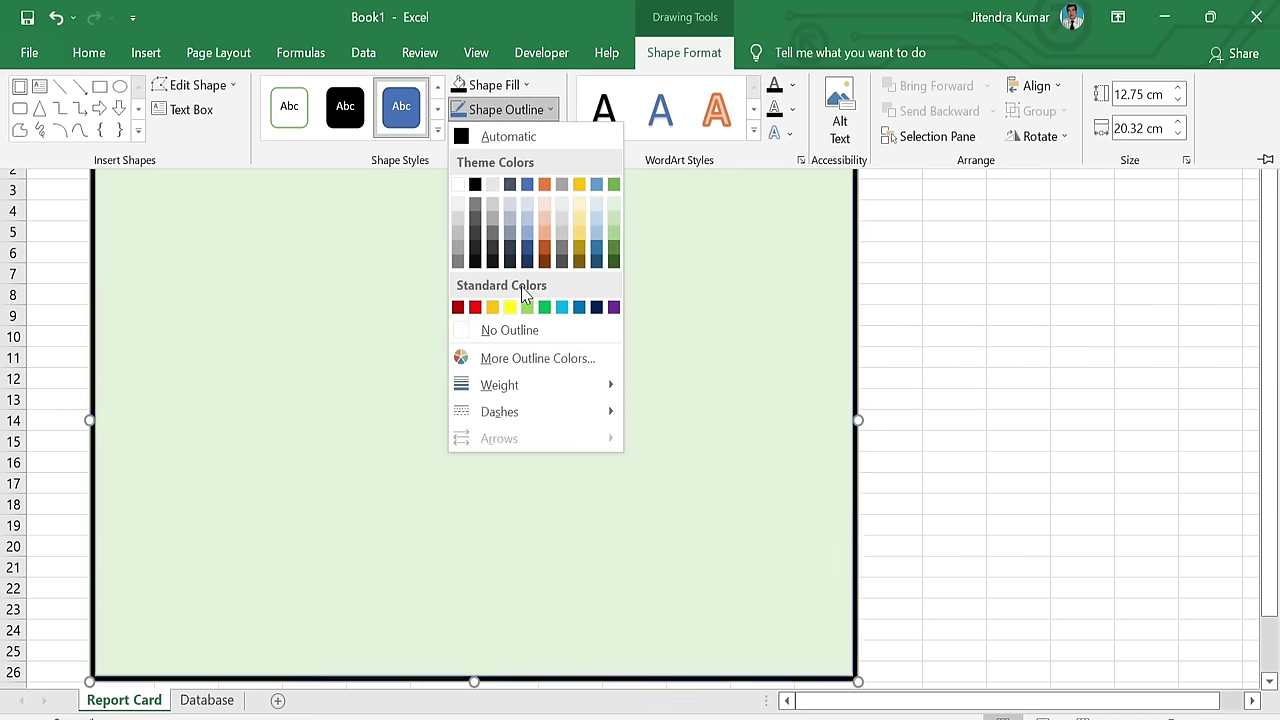
left_click(520, 331)
left_click(829, 340)
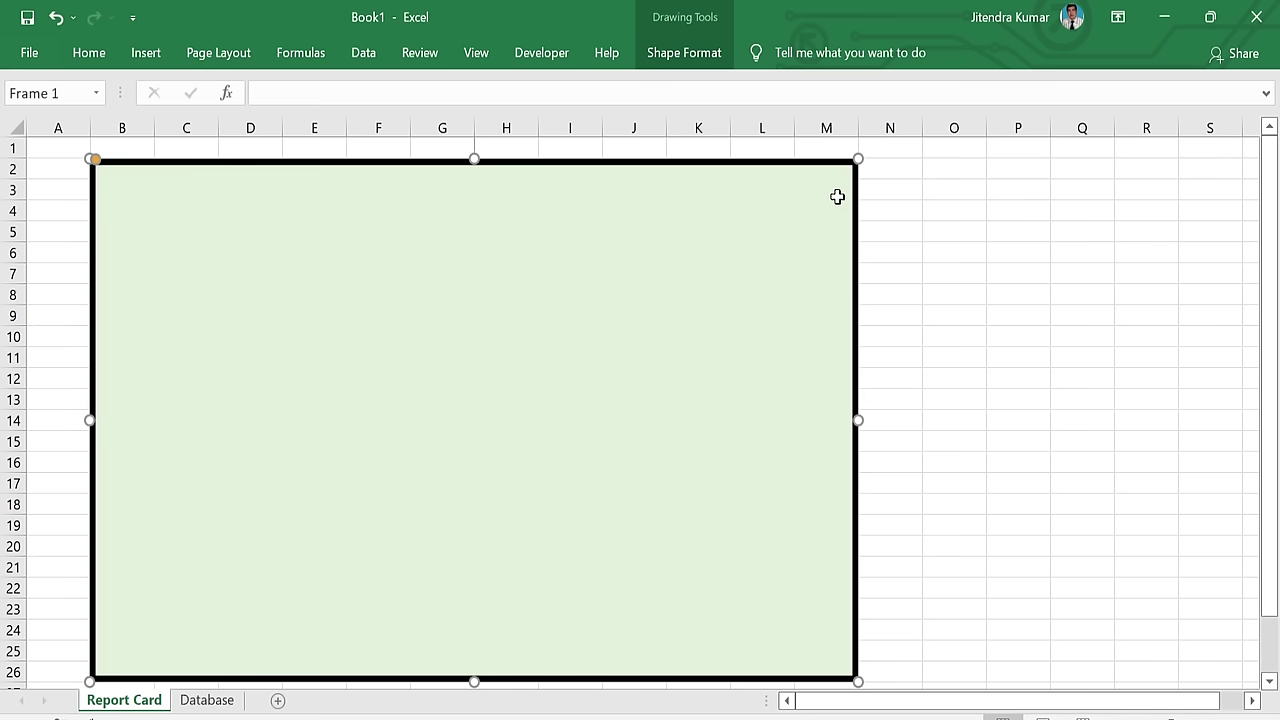
right_click(857, 340)
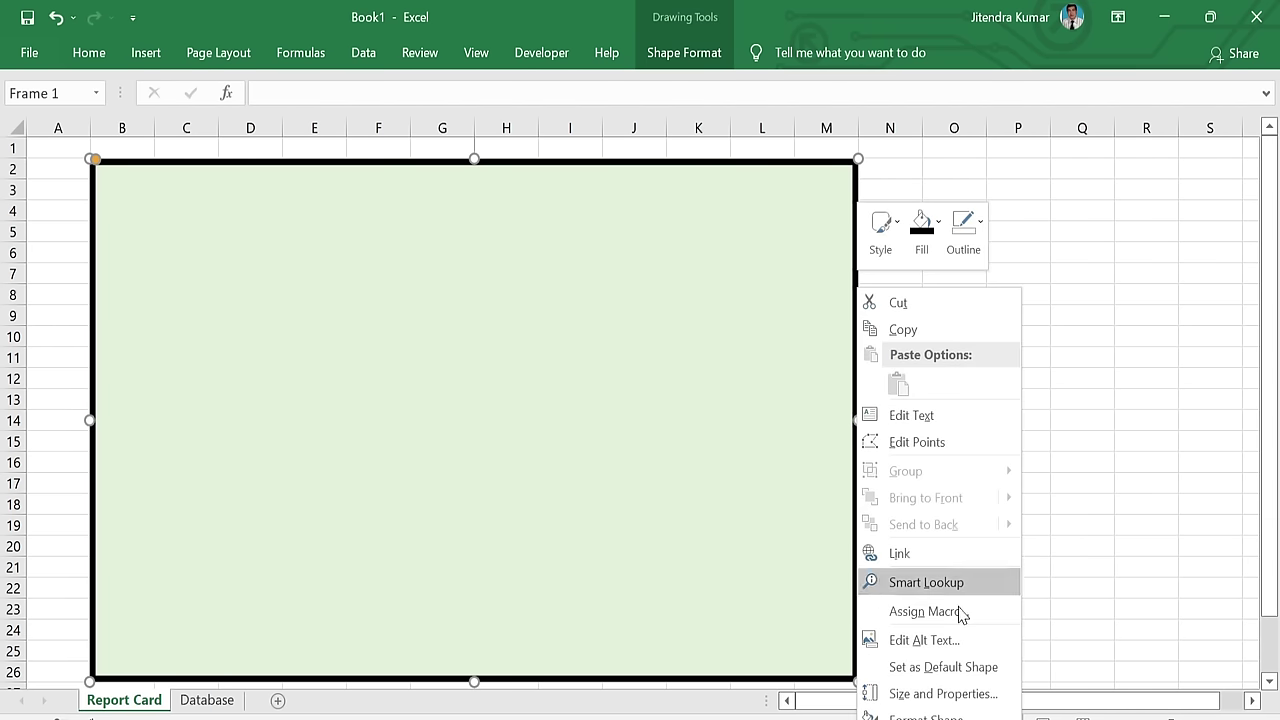
left_click(937, 712)
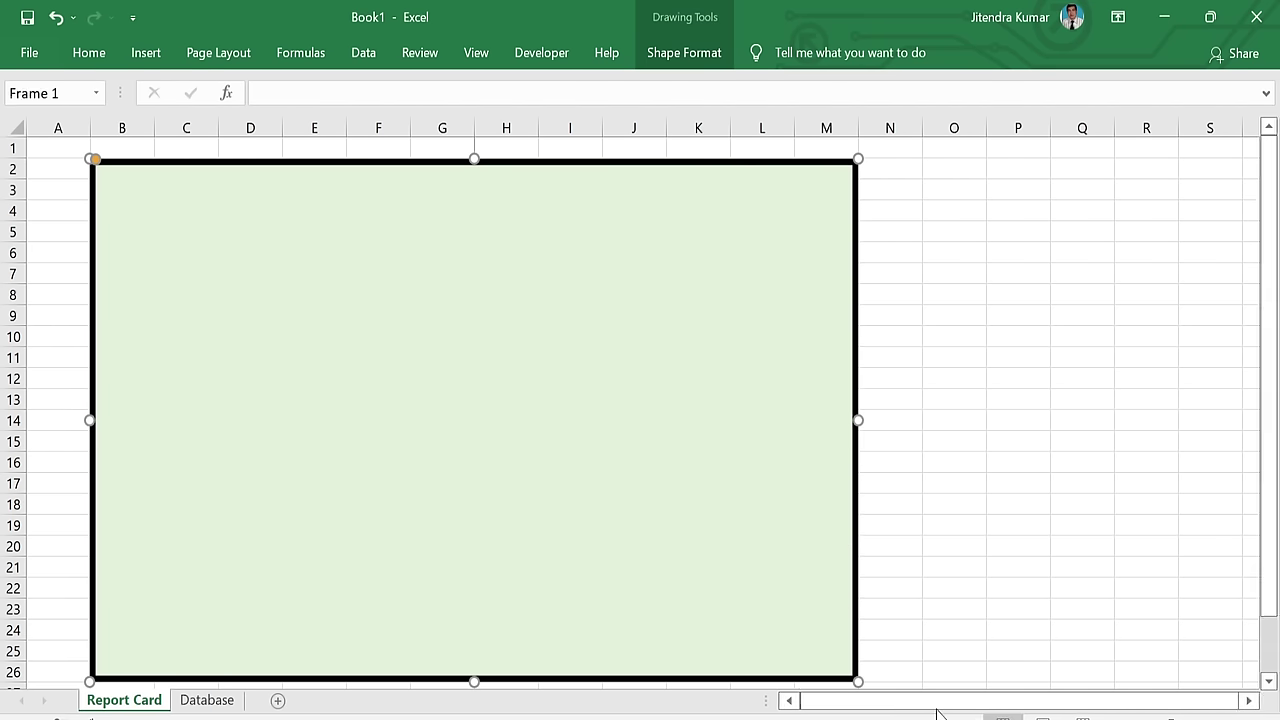
left_click(1104, 220)
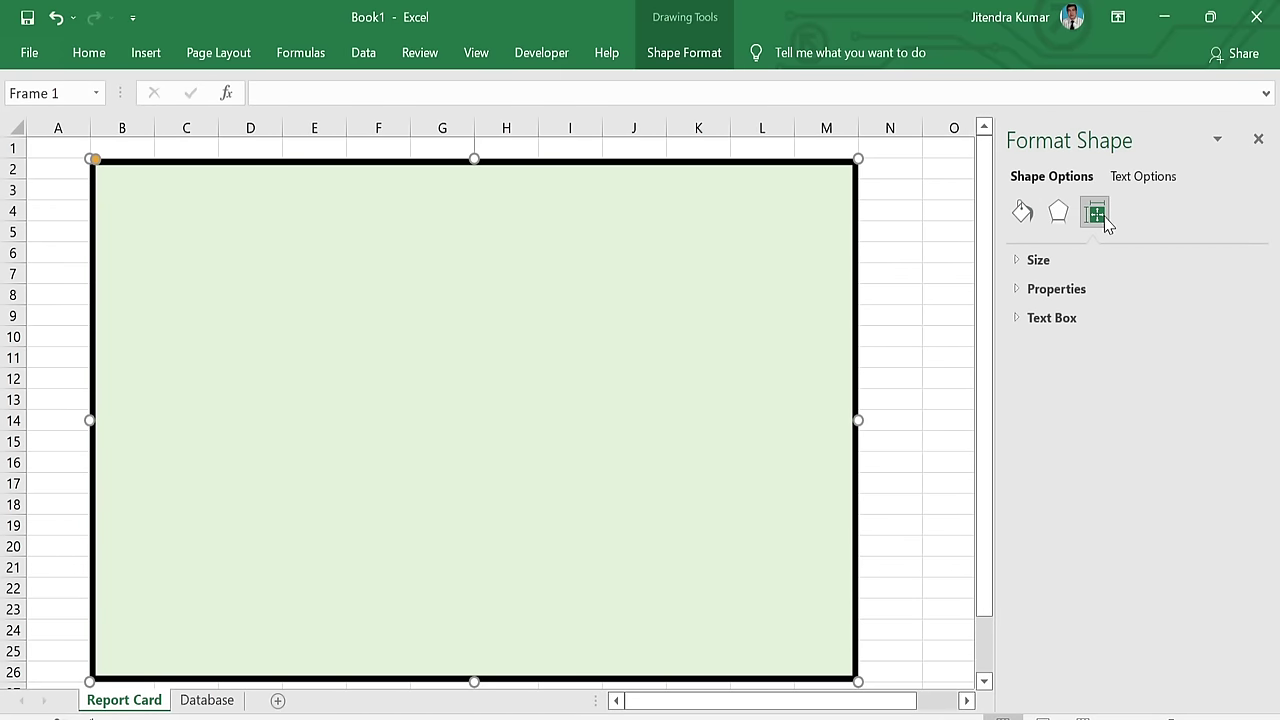
left_click(1076, 290)
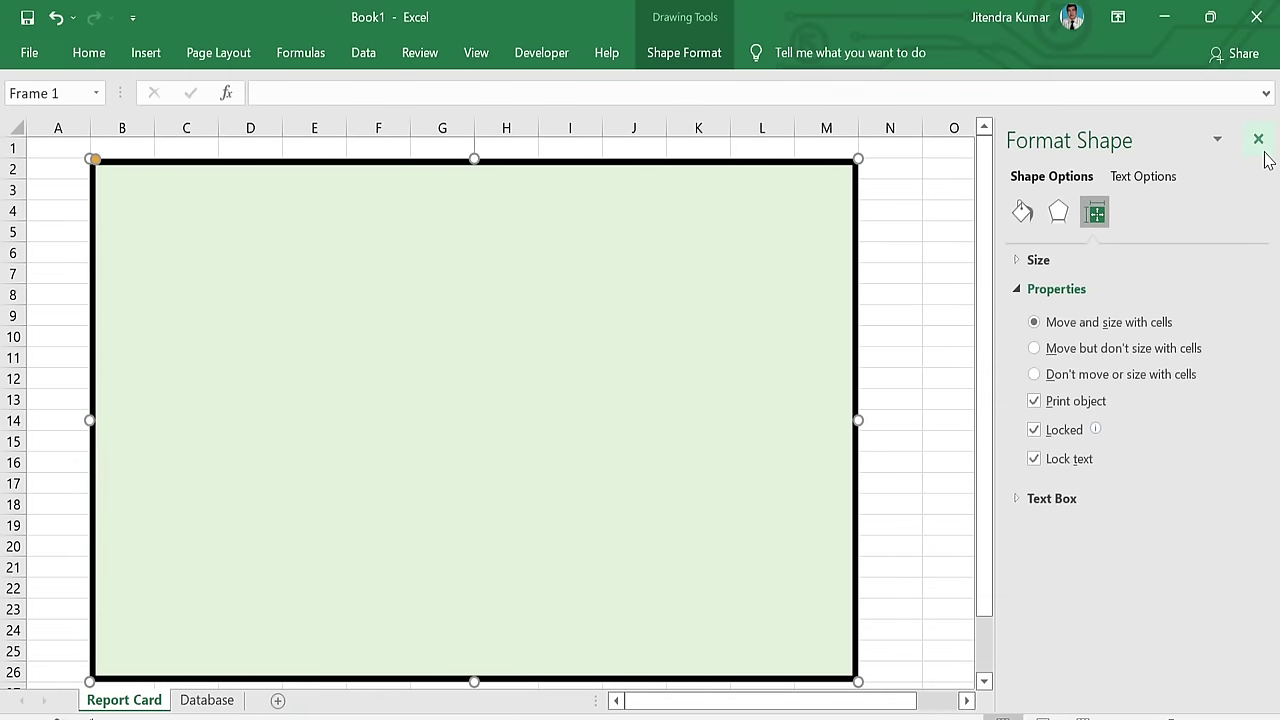
left_click(1260, 142)
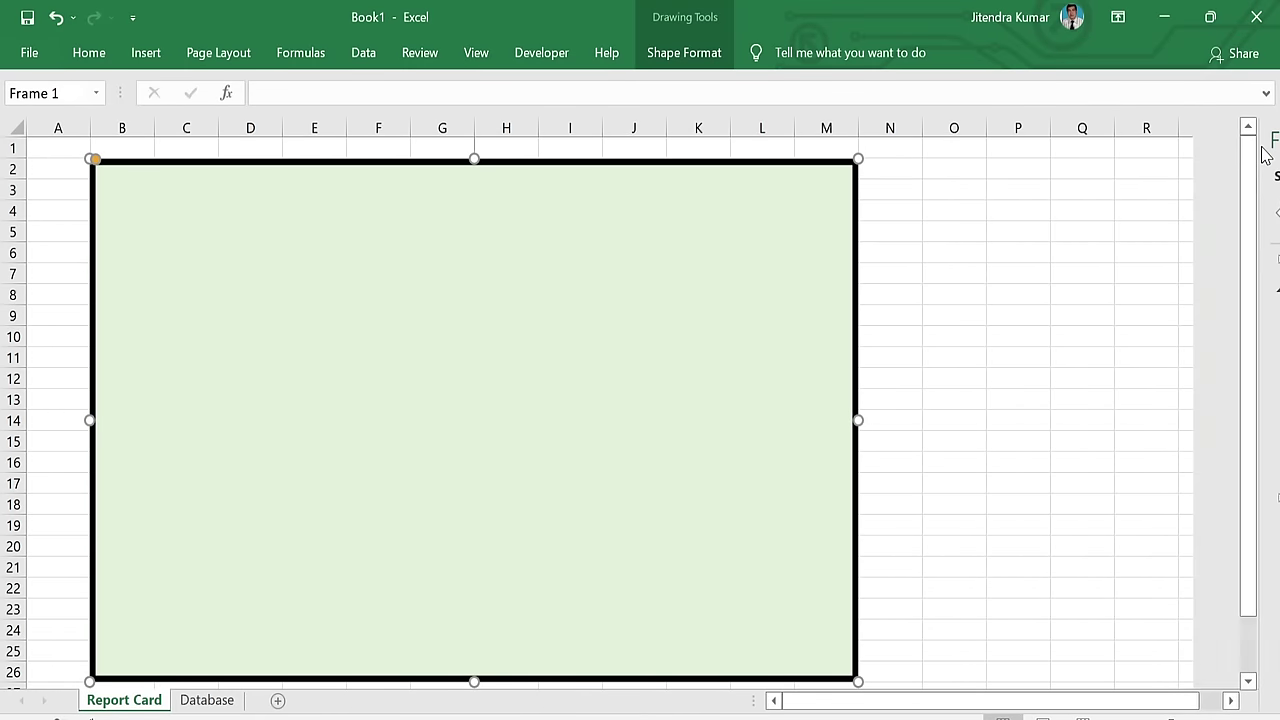
left_click(440, 438)
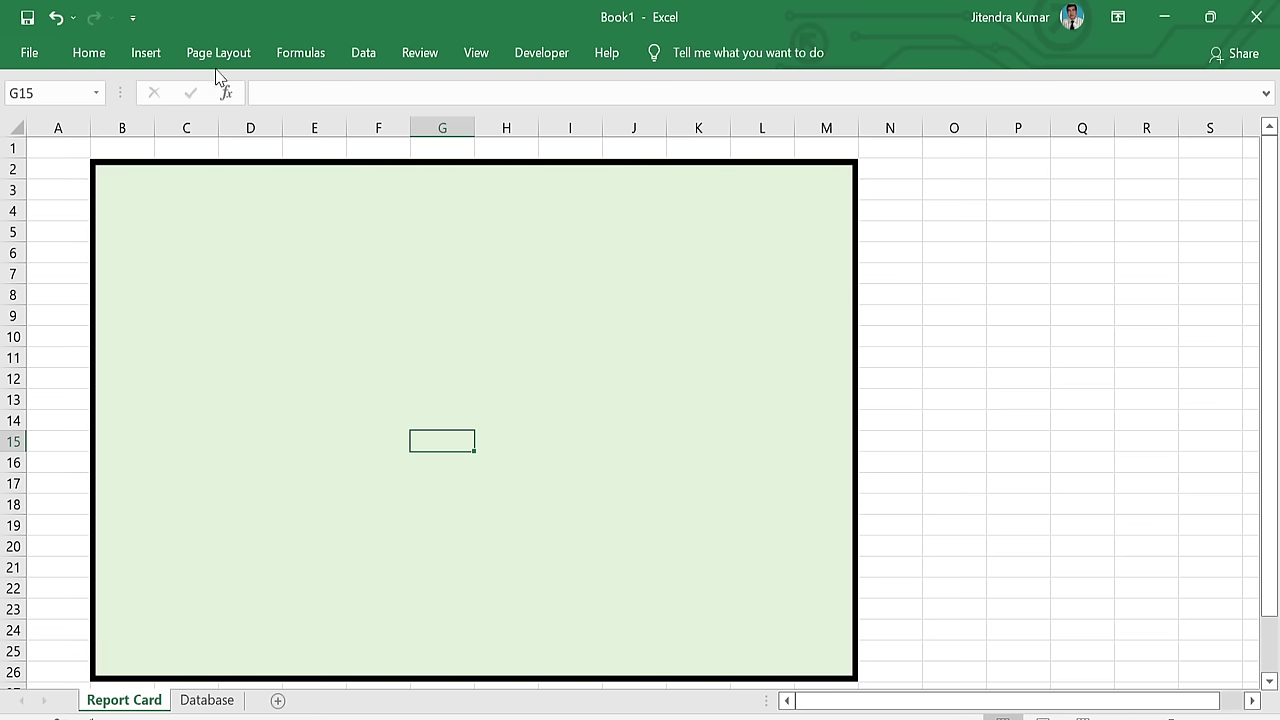
Add a text box across D3:K5 reading 'CHANDRA SHEKHAR AAZD PUBLIC SCHOOL'.
left_click(152, 60)
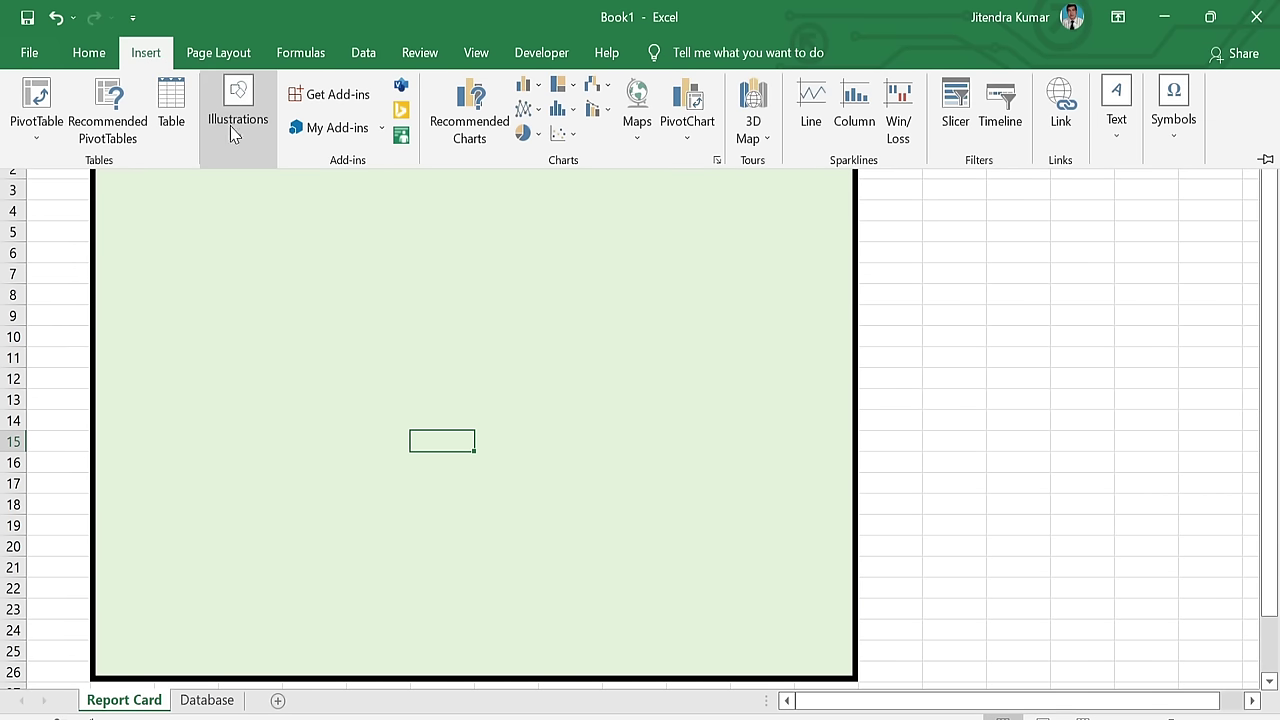
left_click(238, 135)
left_click(282, 232)
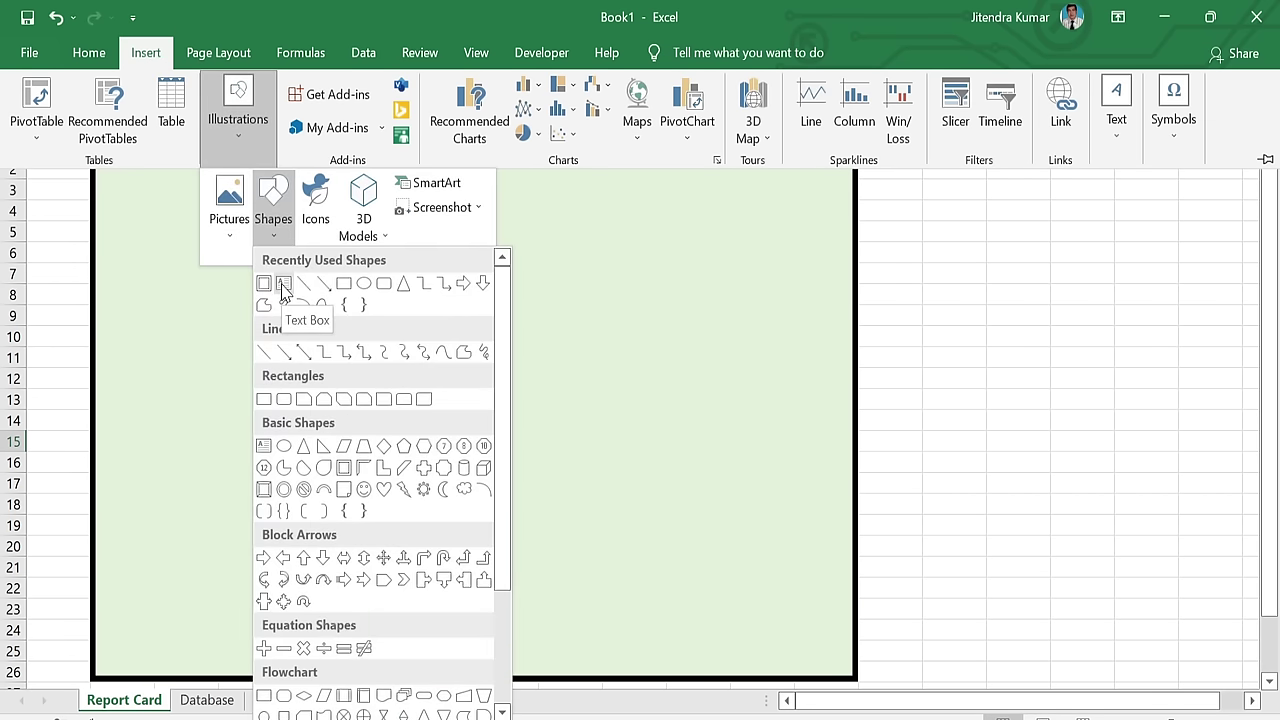
left_click(283, 285)
left_click_drag(237, 182, 690, 240)
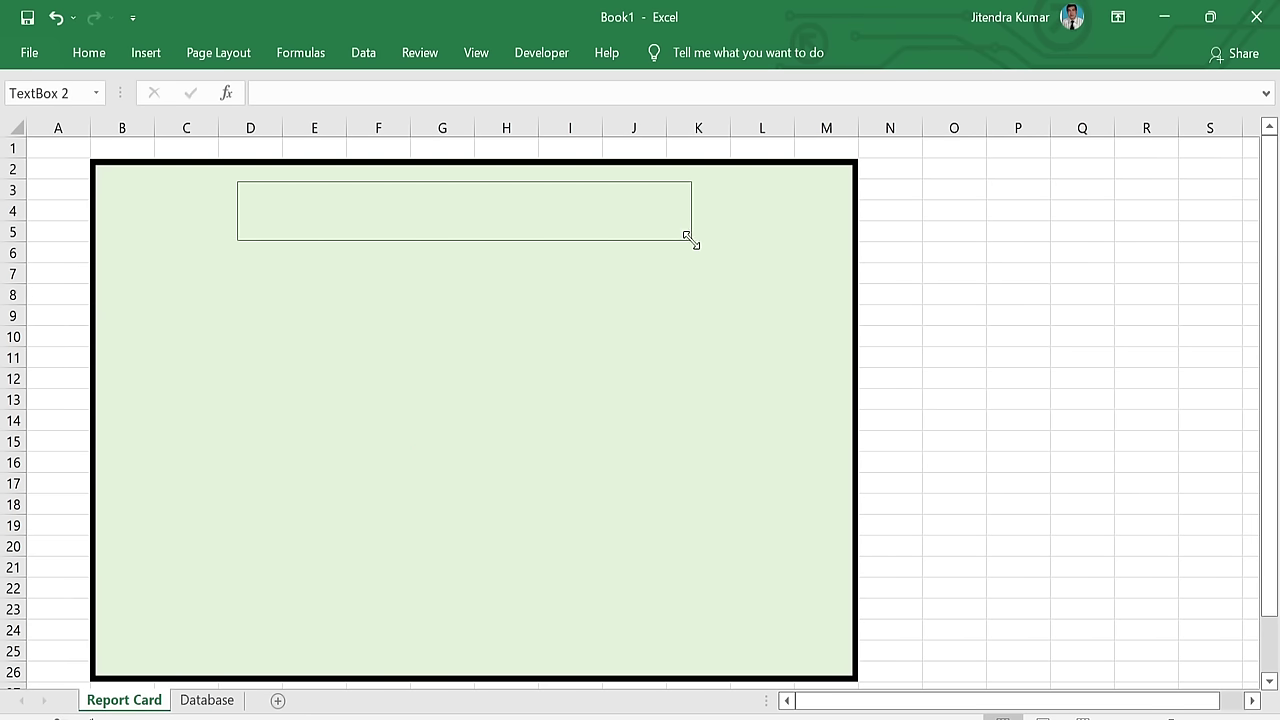
type("CHANDRA SHEKHAR AAZD PUBLIC SCHOOL")
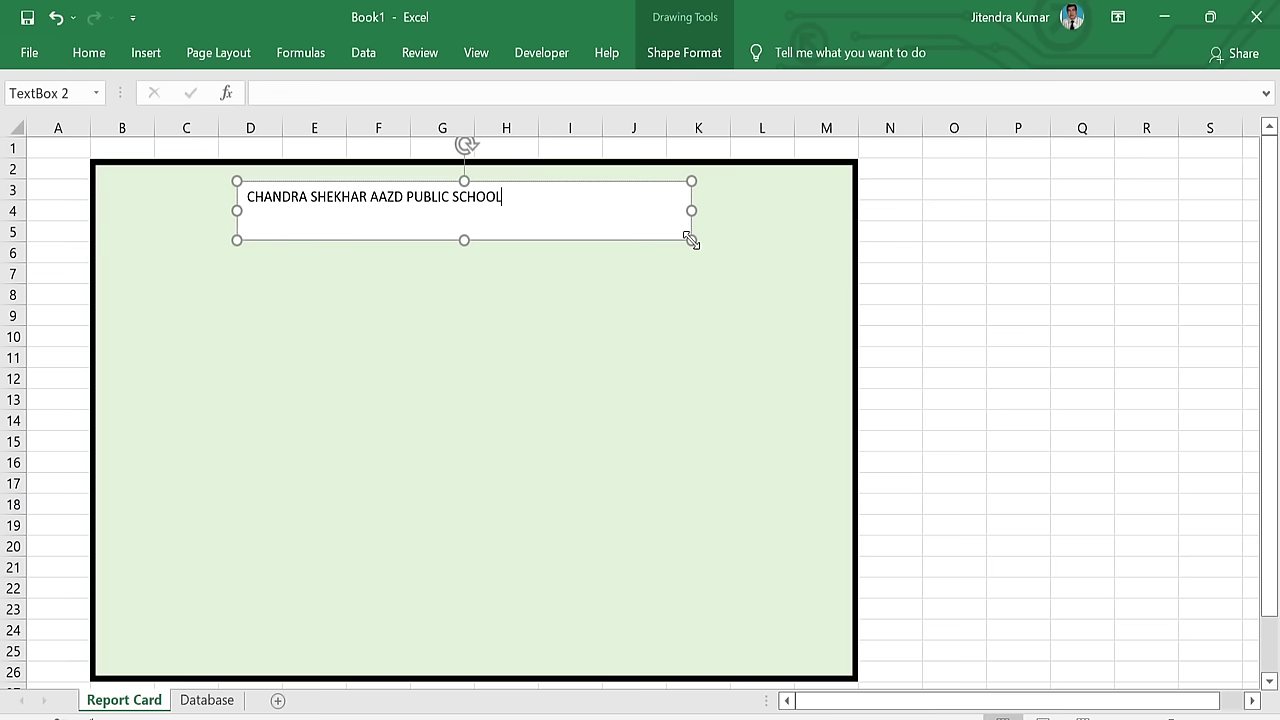
Format the title text as 16 pt, bold and red.
key("ctrl+a")
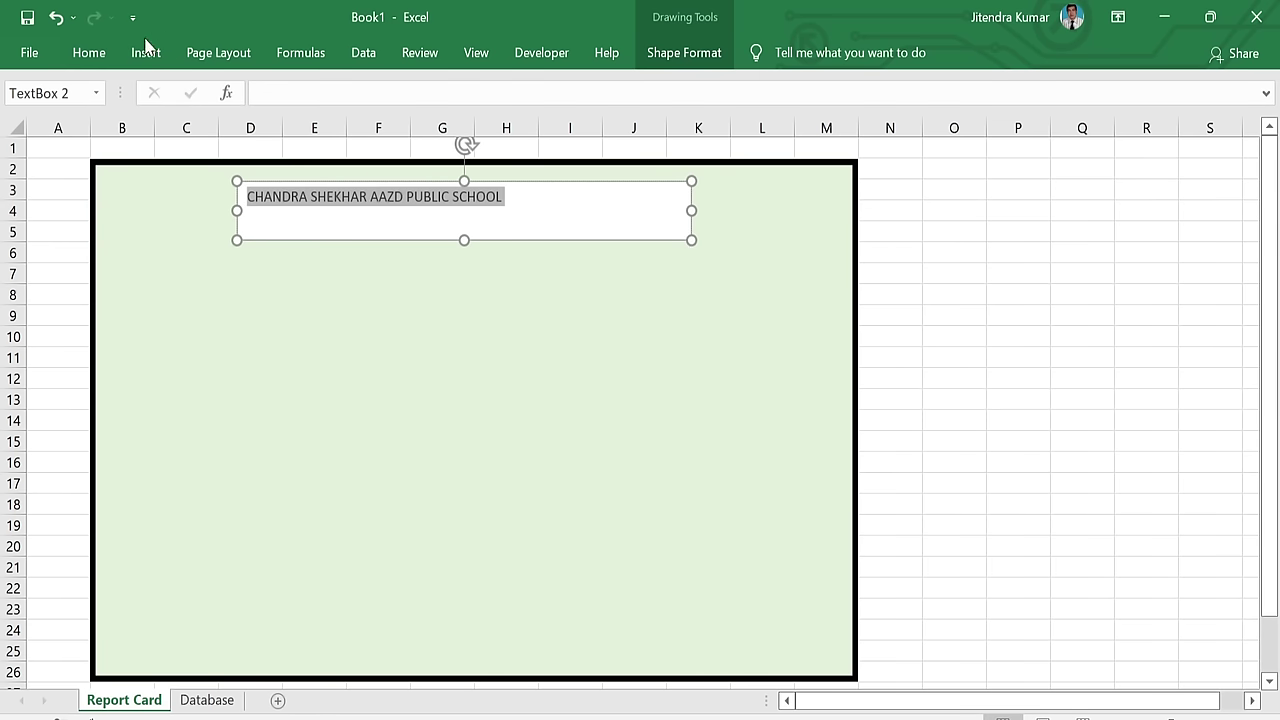
left_click(102, 52)
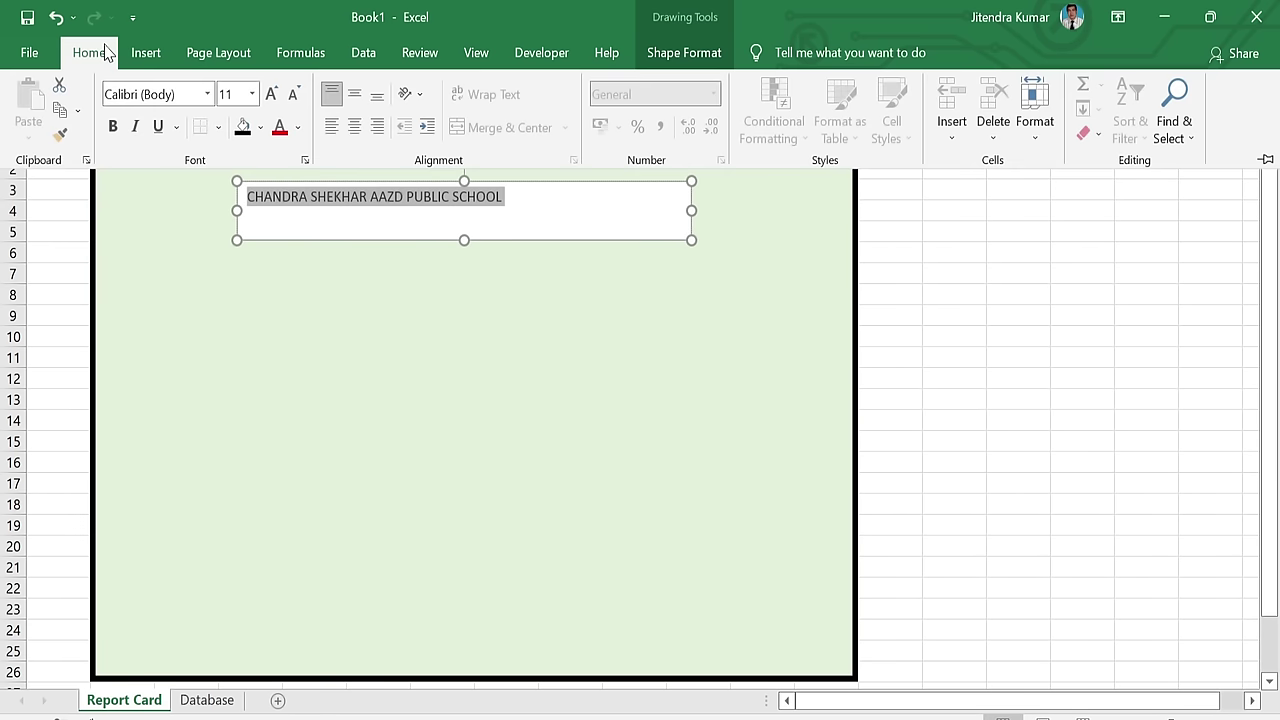
left_click(271, 94)
left_click(271, 94)
left_click(271, 94)
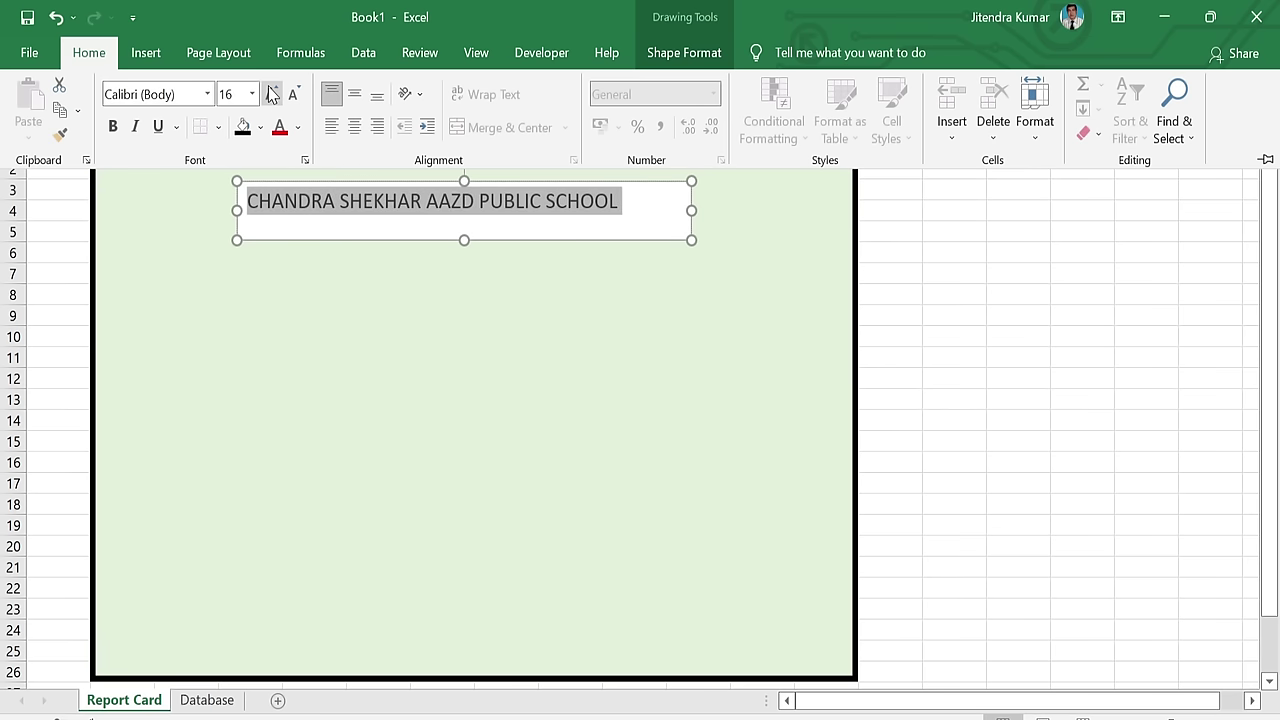
key("ctrl+b")
key("ctrl+b")
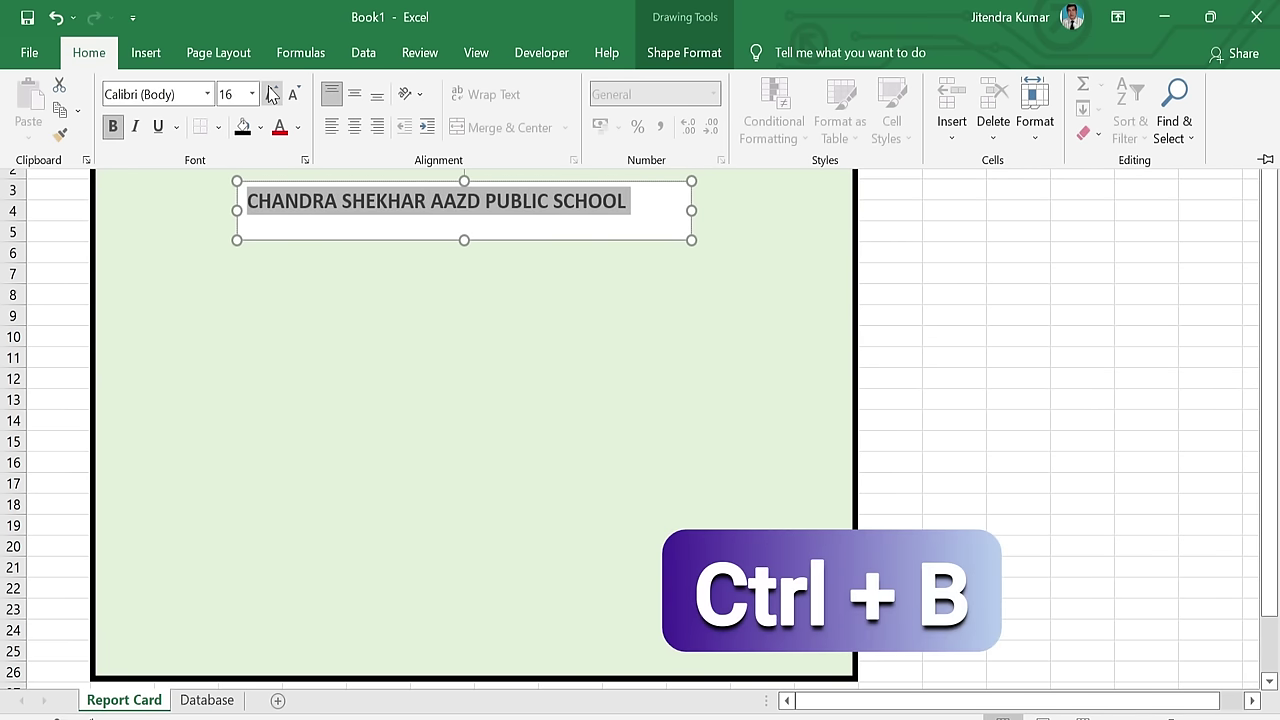
left_click(297, 127)
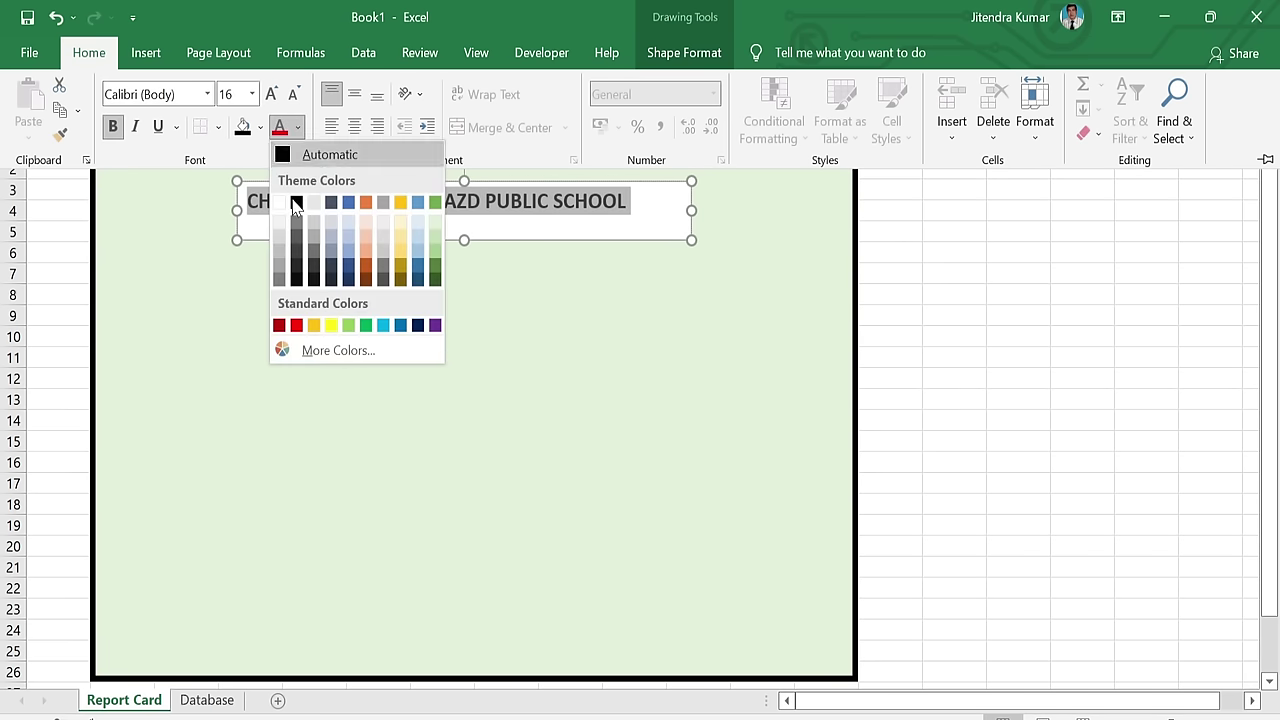
left_click(297, 326)
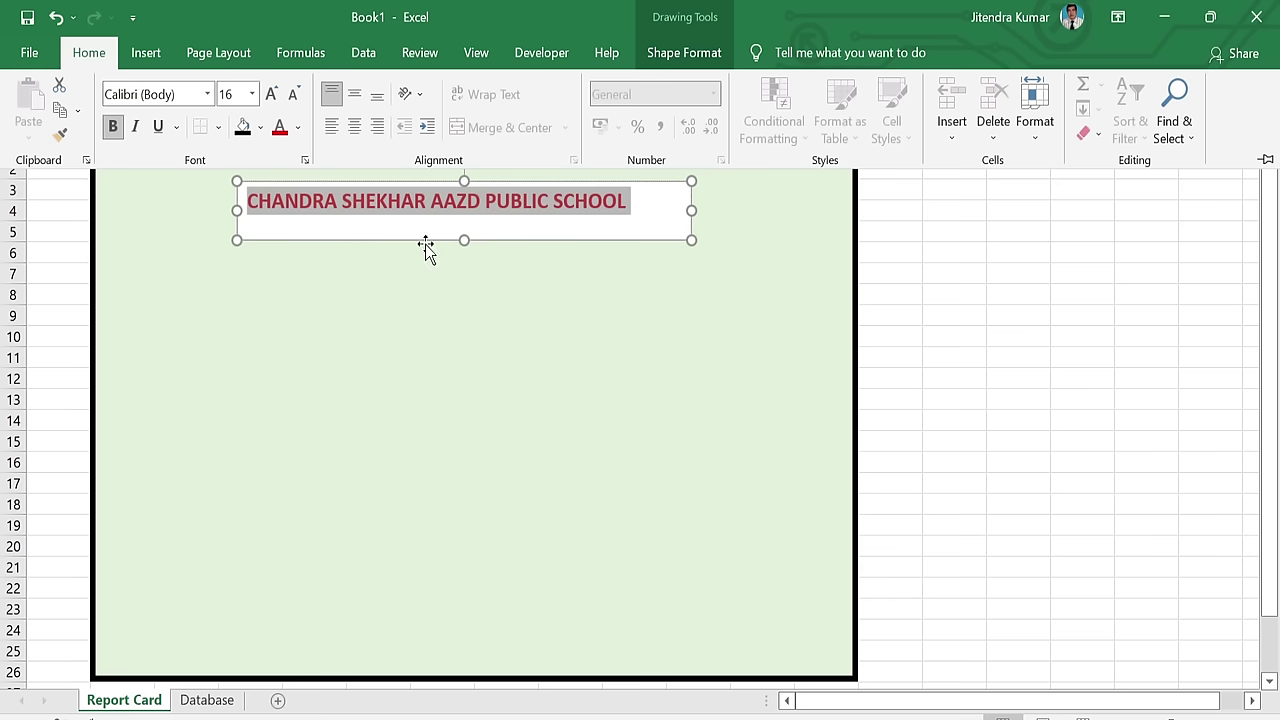
Remove the title text box's fill and outline.
left_click(720, 55)
left_click(526, 85)
left_click(498, 305)
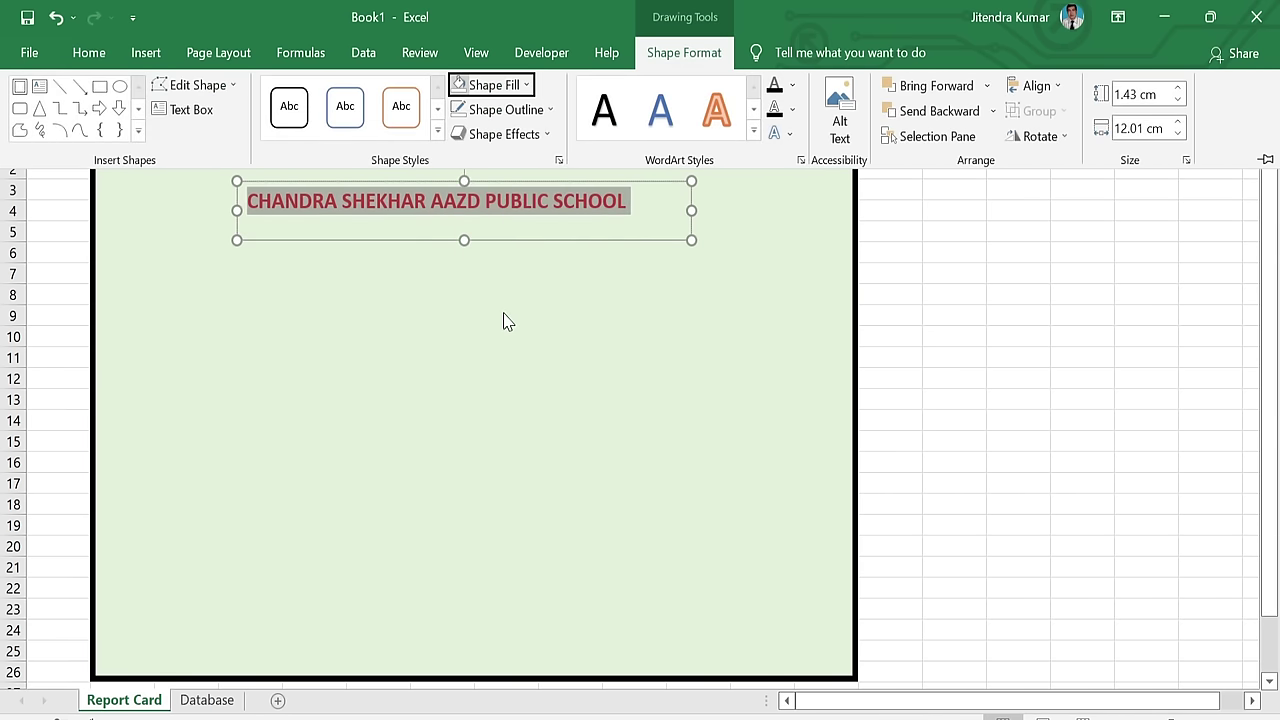
left_click(538, 112)
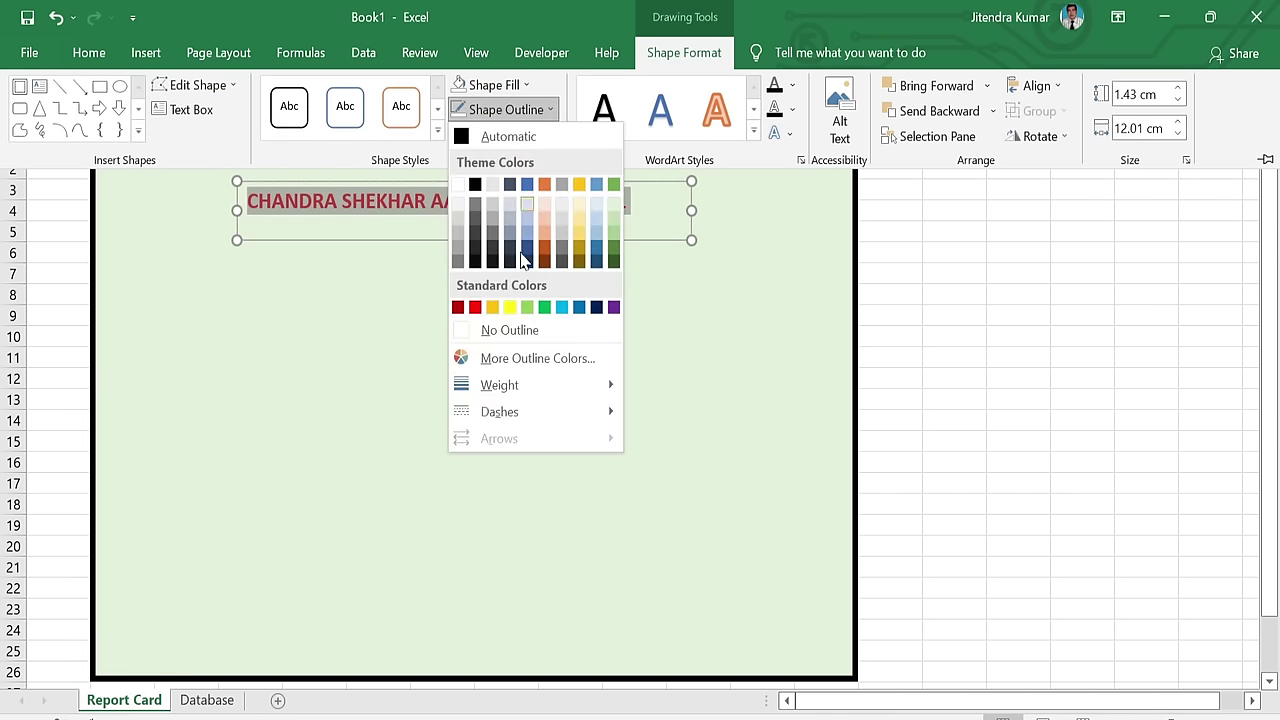
left_click(519, 340)
left_click(517, 337)
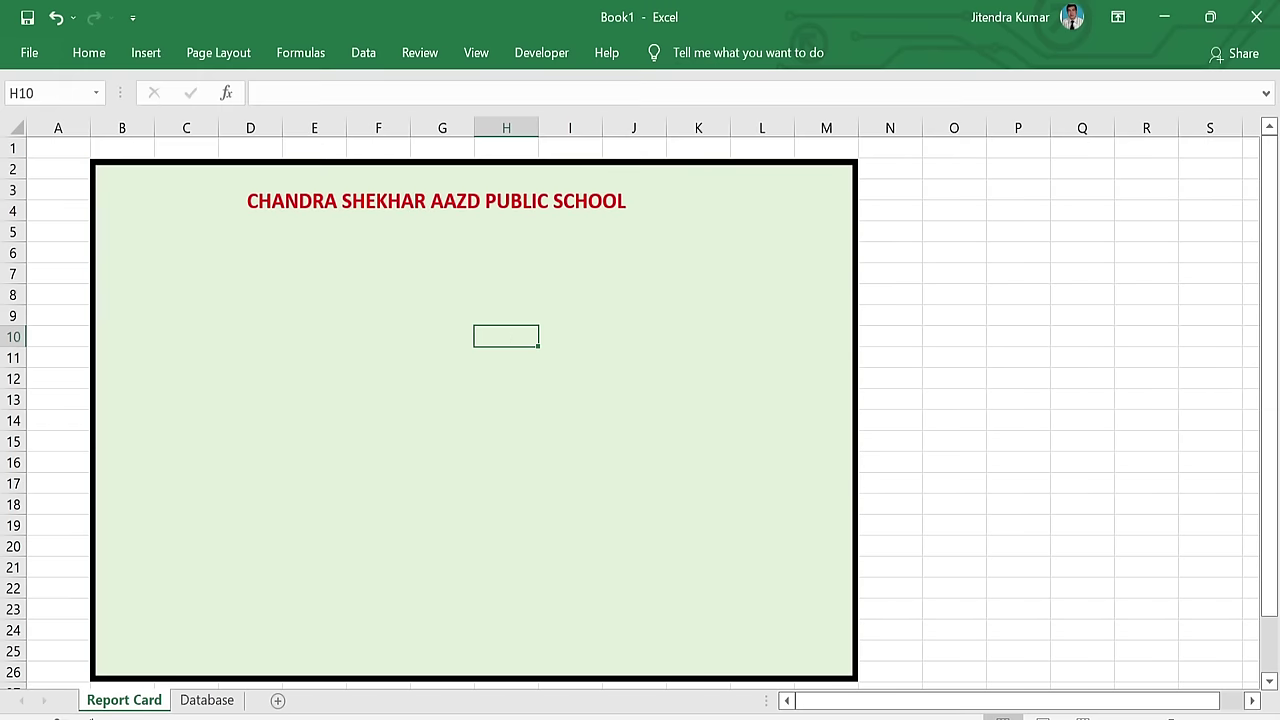
Nudge the title box up toward the frame top and narrow column A.
left_click(457, 201)
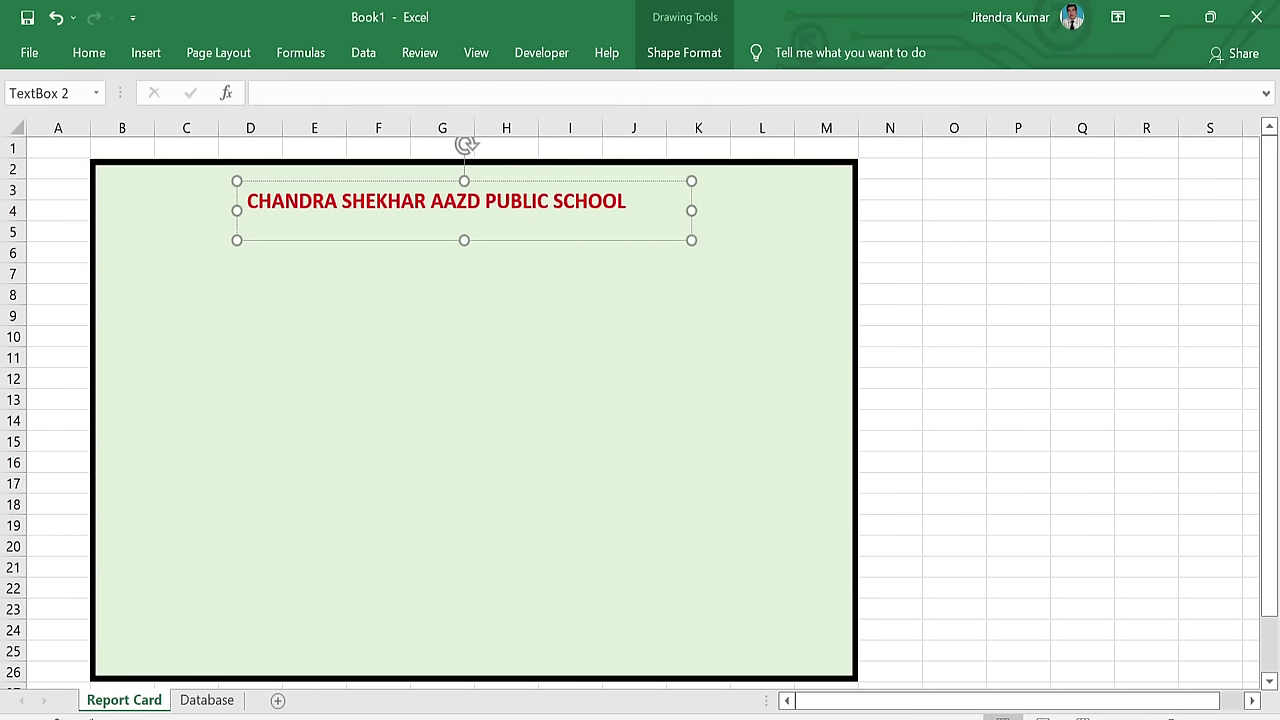
left_click_drag(449, 223, 509, 209)
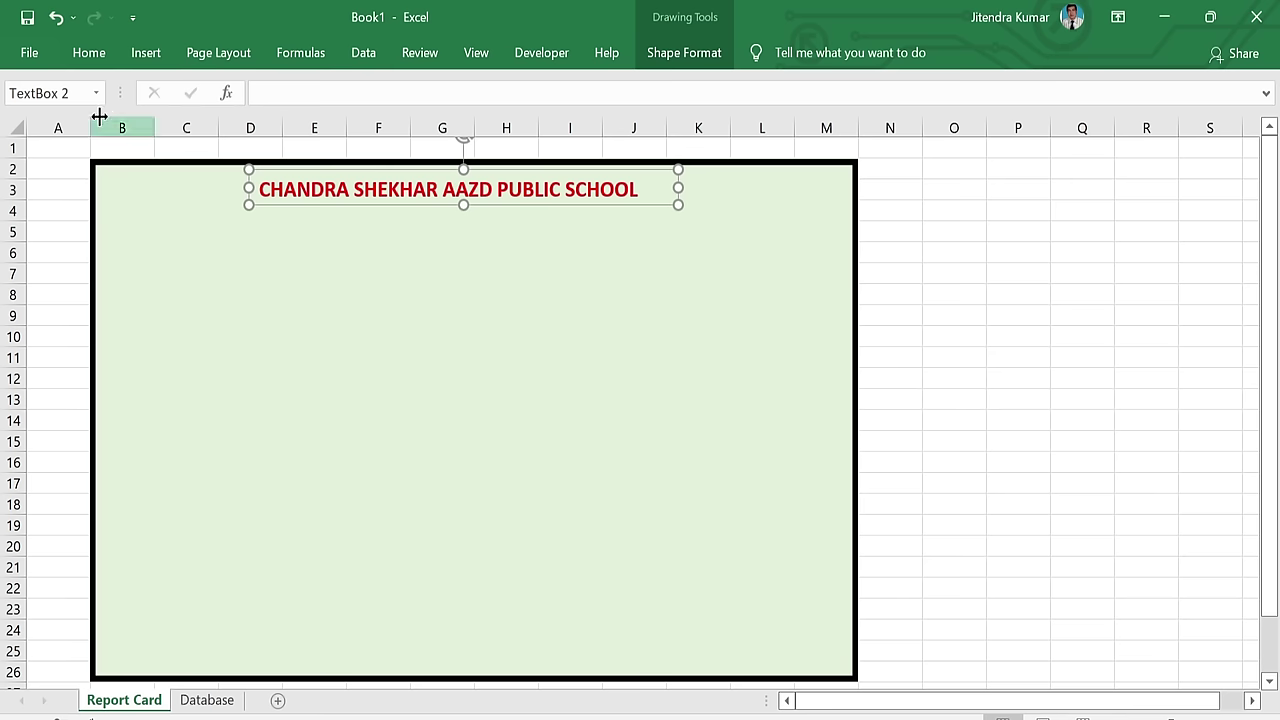
left_click_drag(89, 119, 40, 121)
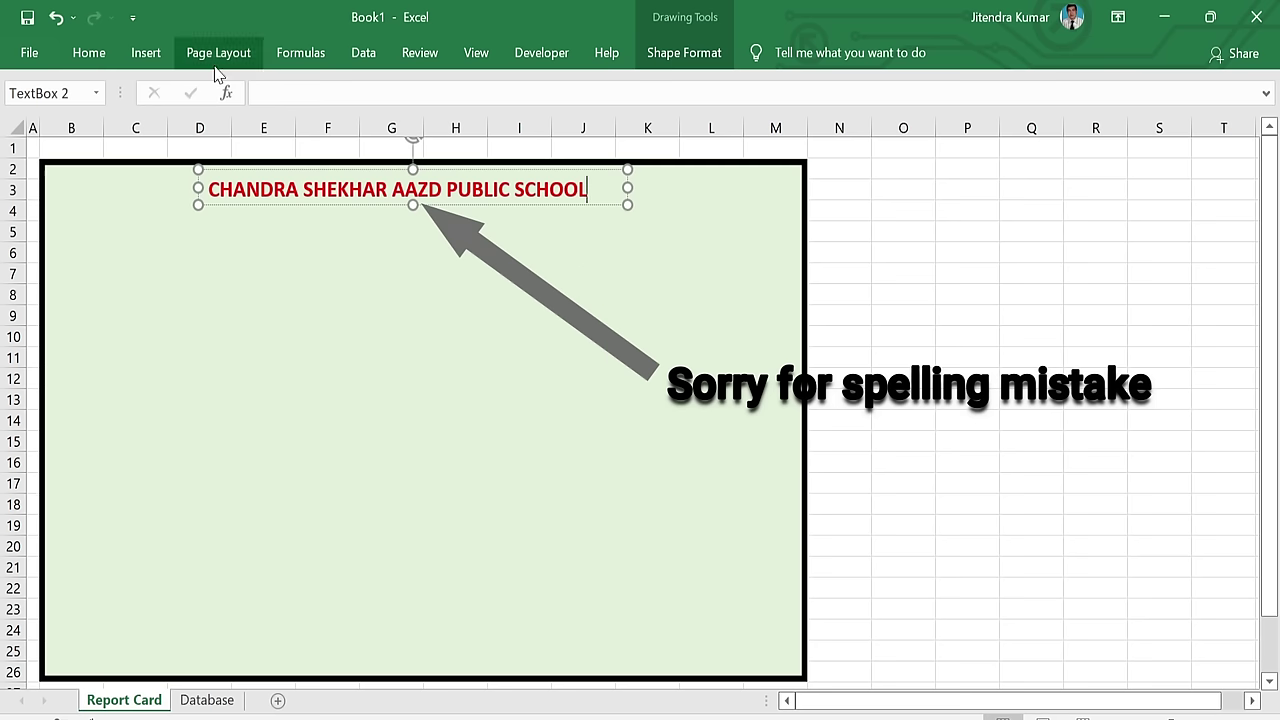
Add a text box below the title containing the school's postal address, sized to fit.
left_click(158, 55)
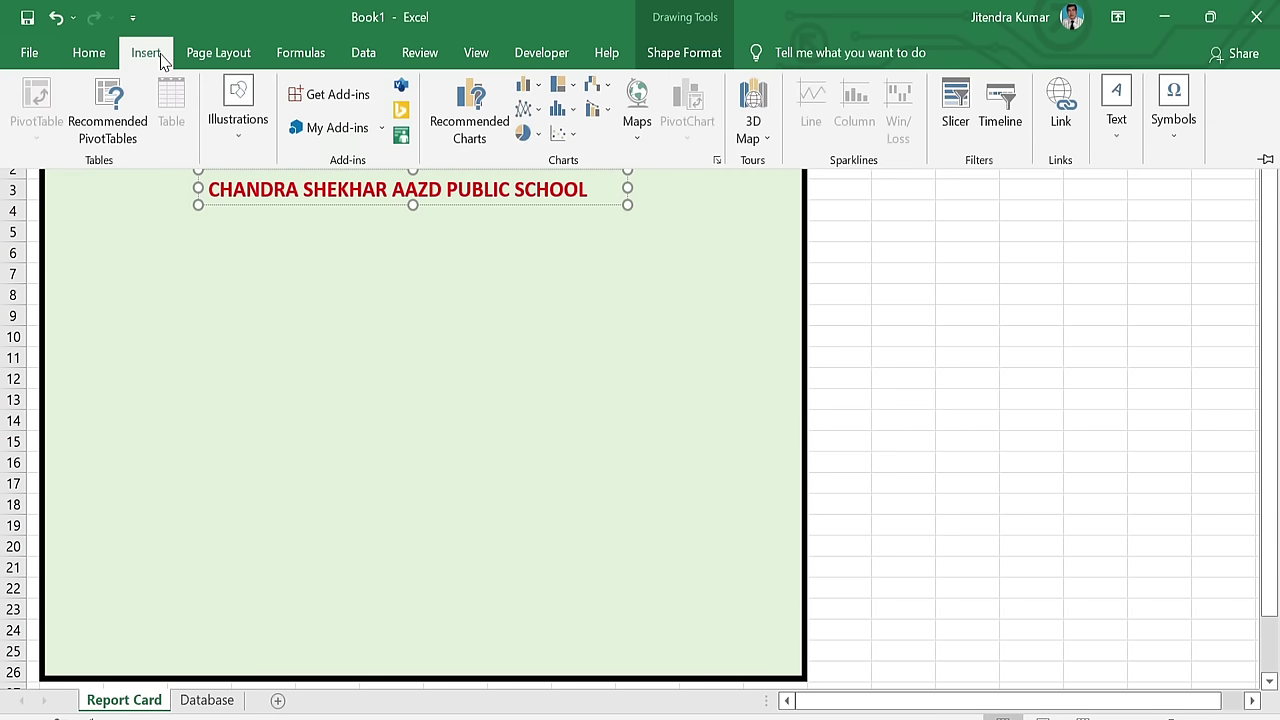
left_click(232, 138)
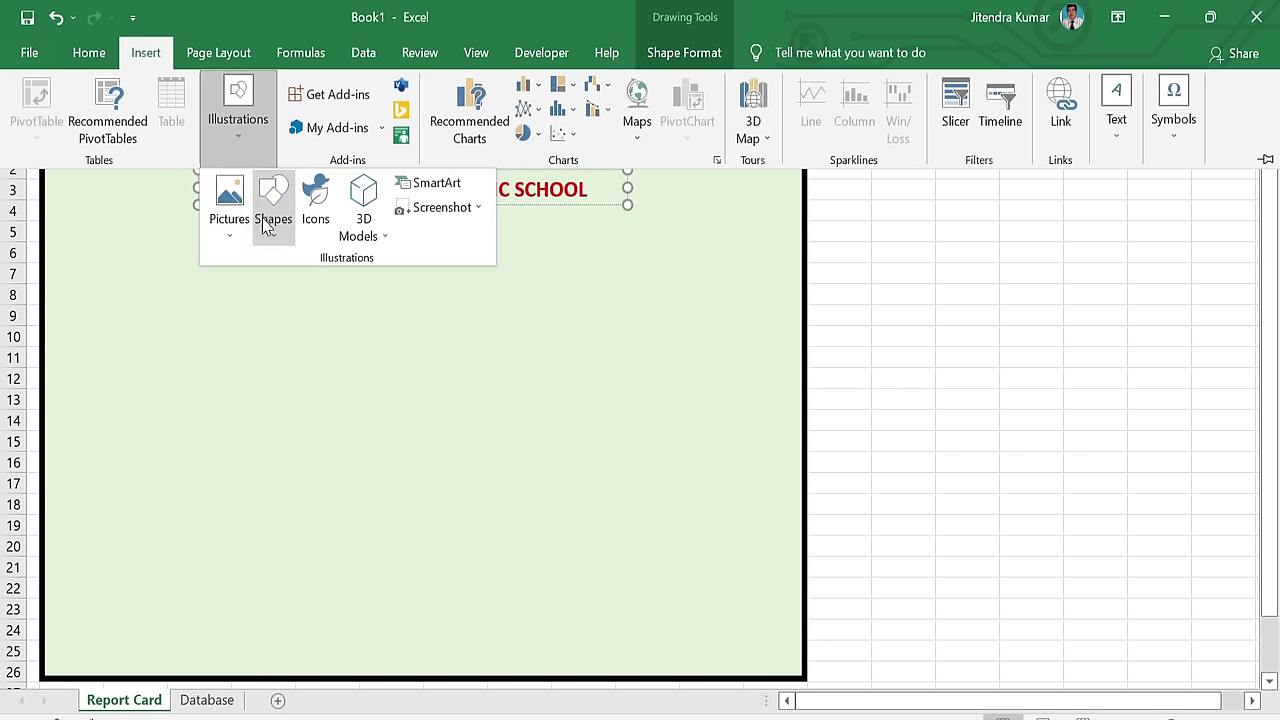
left_click(273, 208)
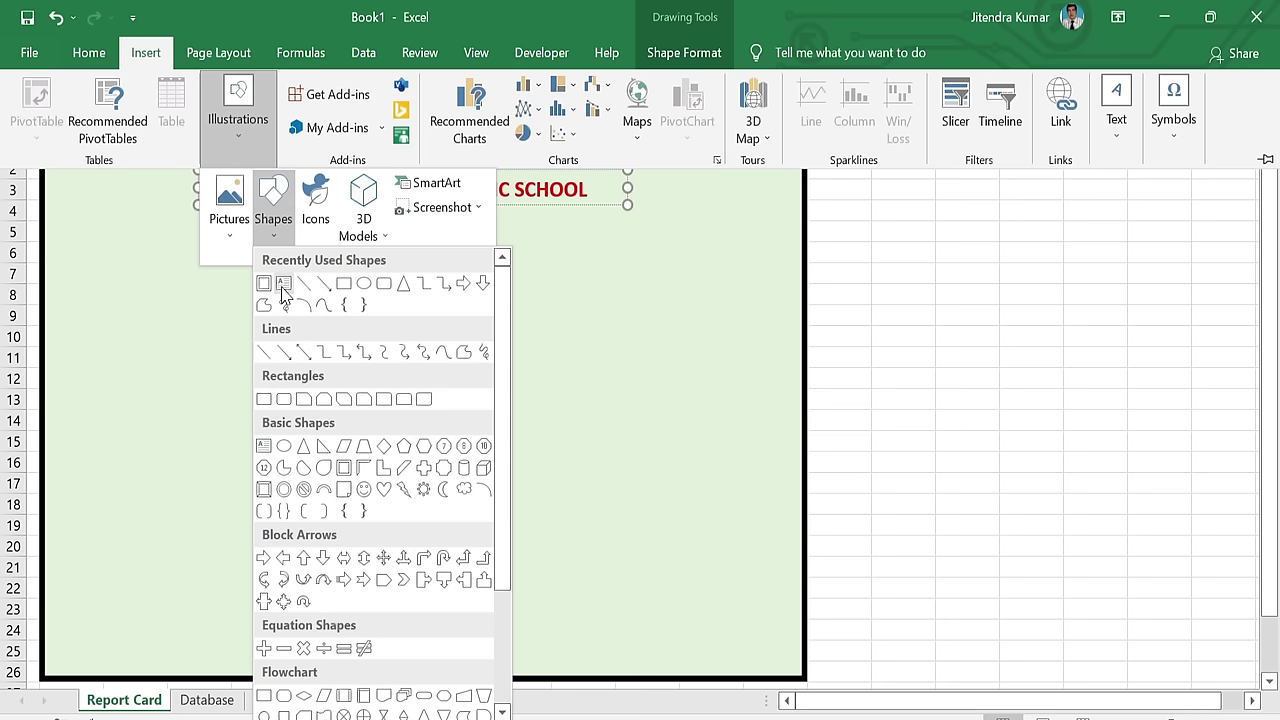
left_click(283, 283)
left_click_drag(162, 230, 651, 258)
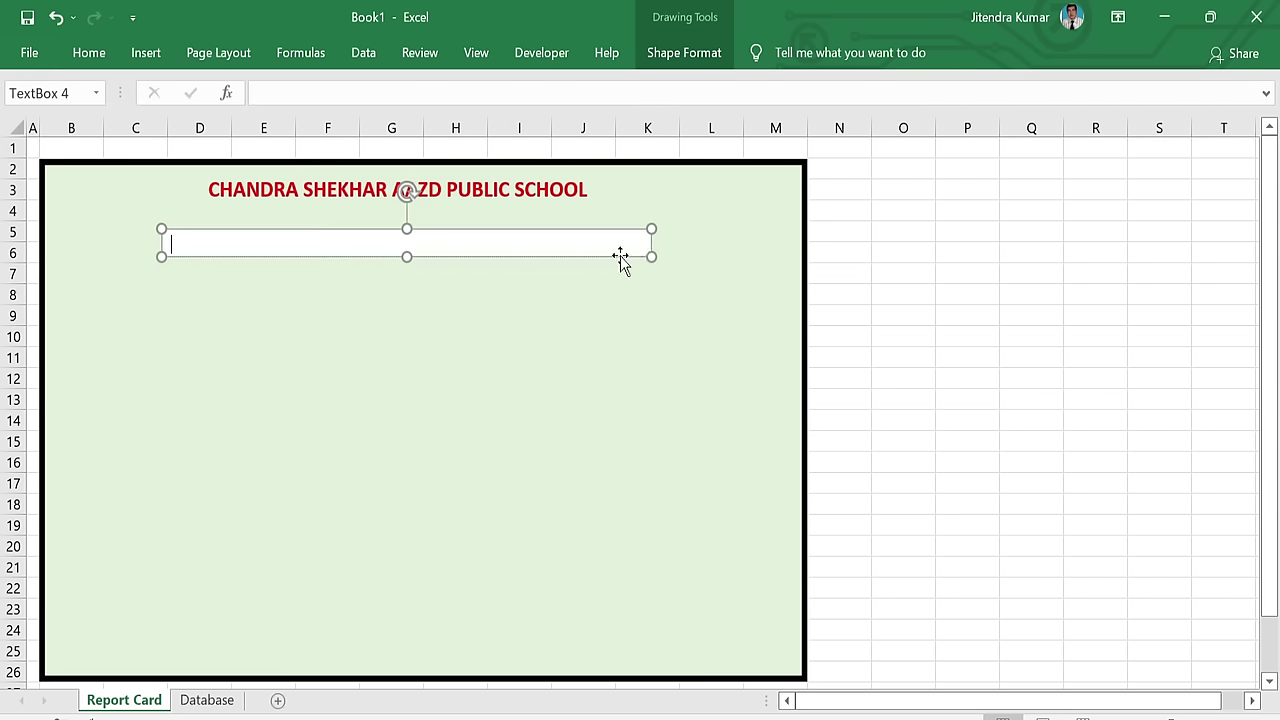
left_click_drag(541, 256, 537, 236)
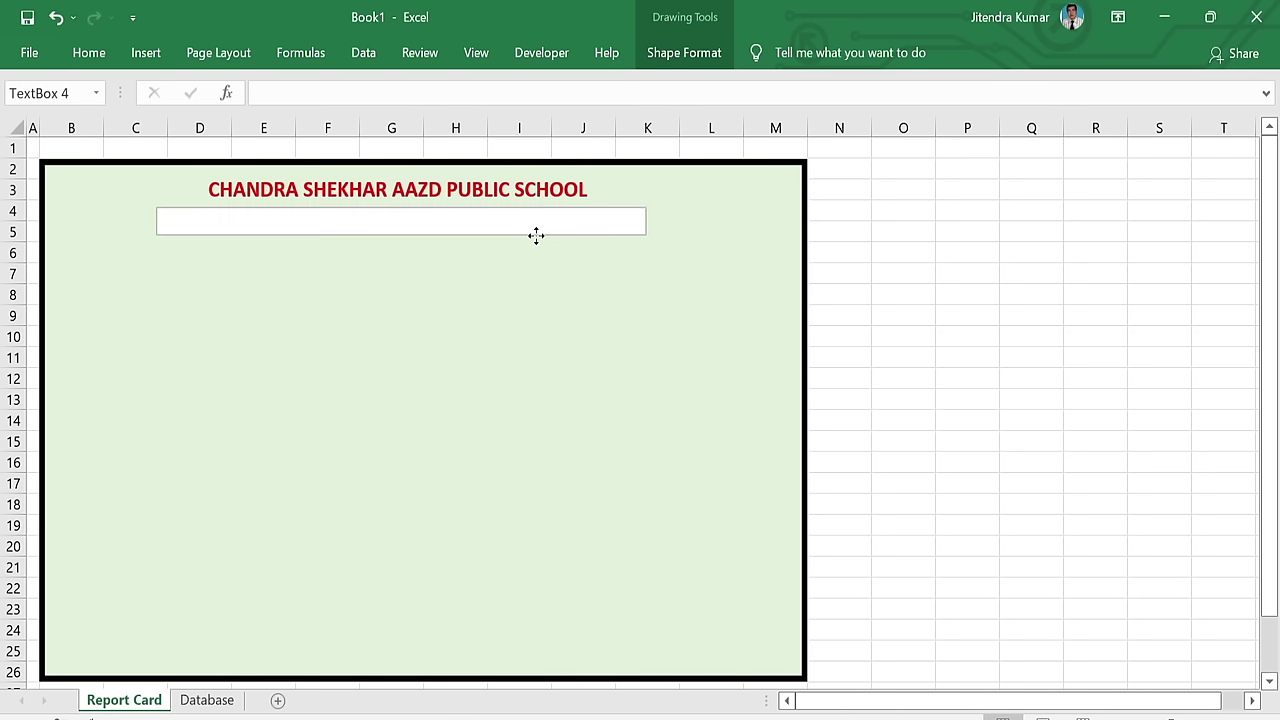
type("Sardar Bhagat Singh Road, Shri Ram Nagar, Meerut 245335")
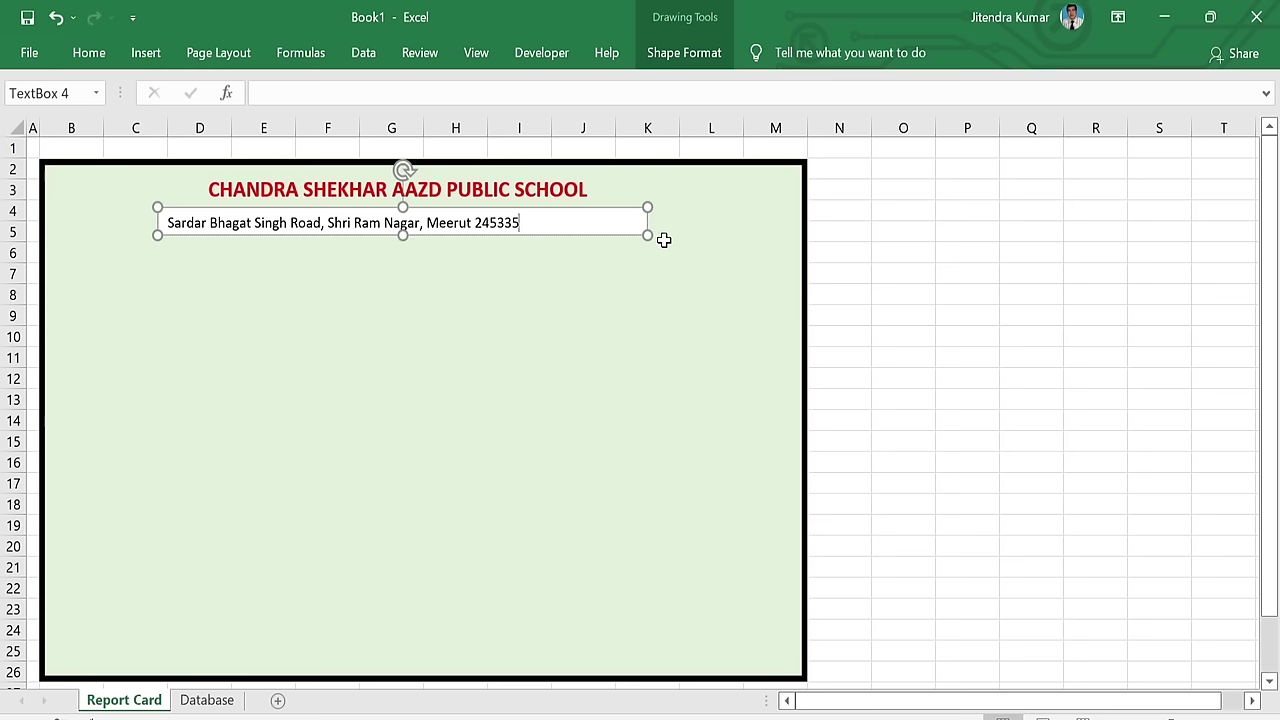
left_click_drag(648, 234, 554, 237)
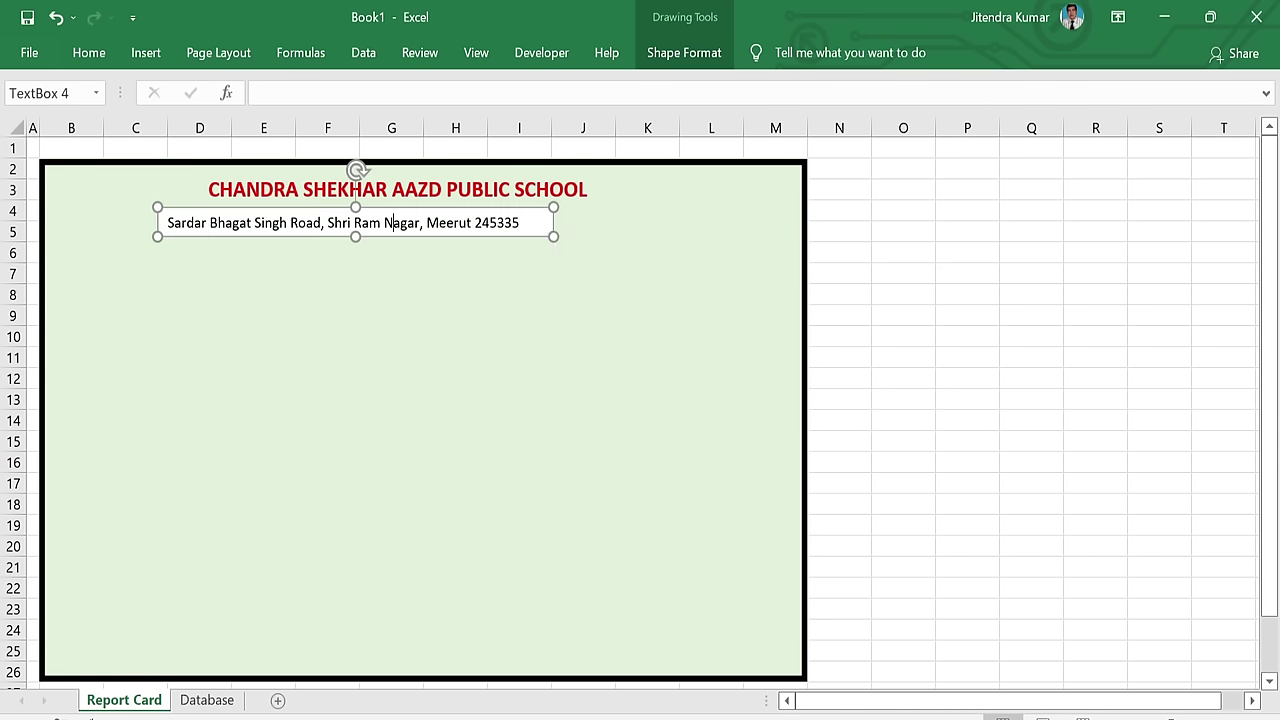
Format the address text as 10 pt, dark blue and bold.
key("ctrl+a")
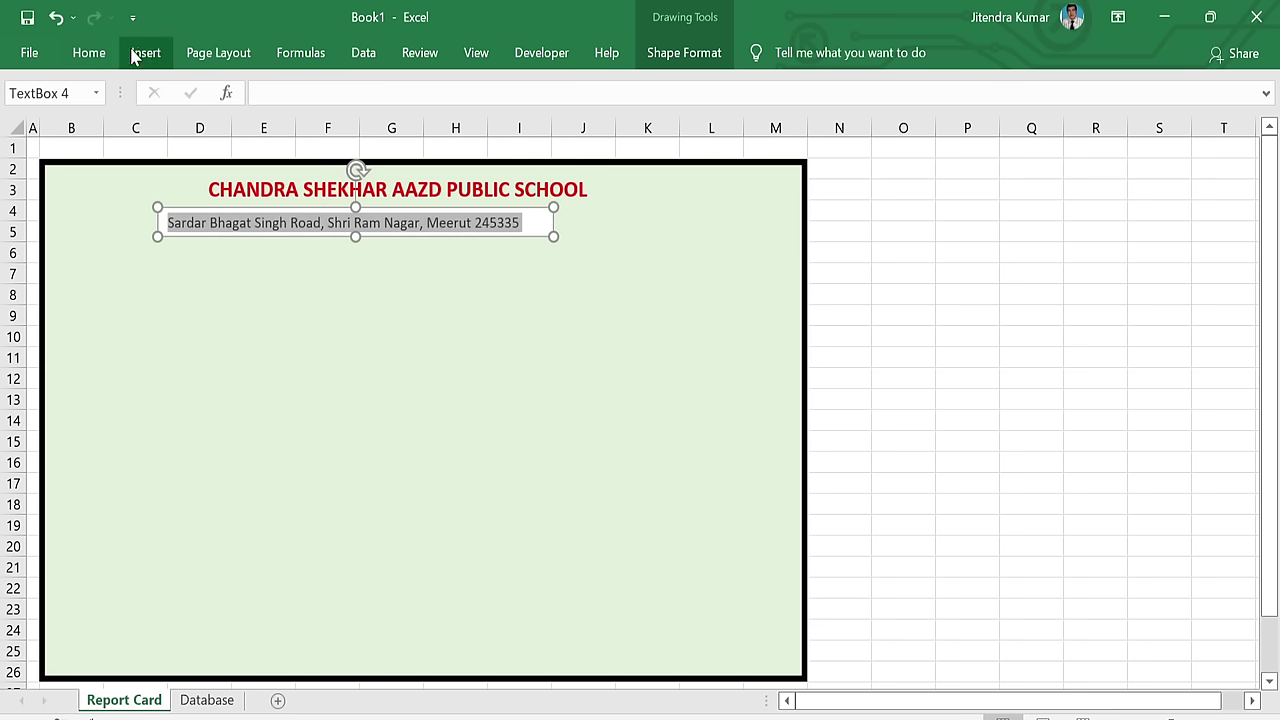
left_click(100, 52)
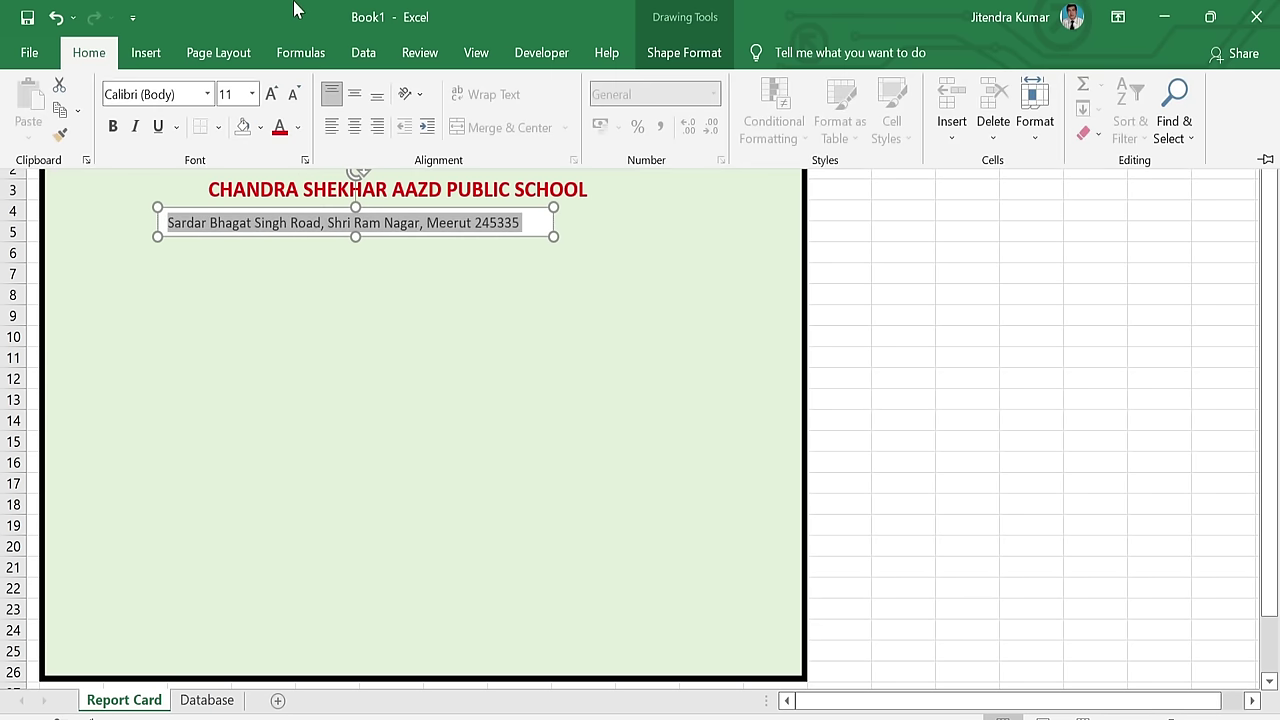
left_click(292, 94)
left_click(293, 94)
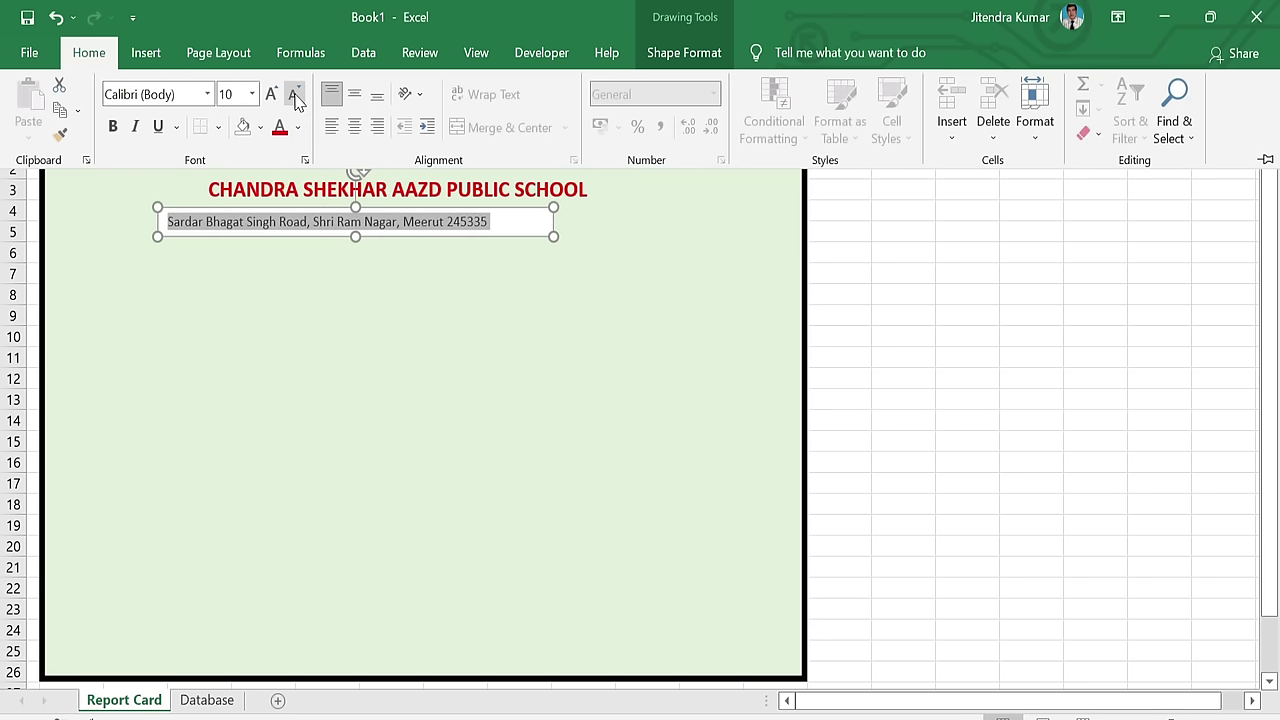
left_click(298, 127)
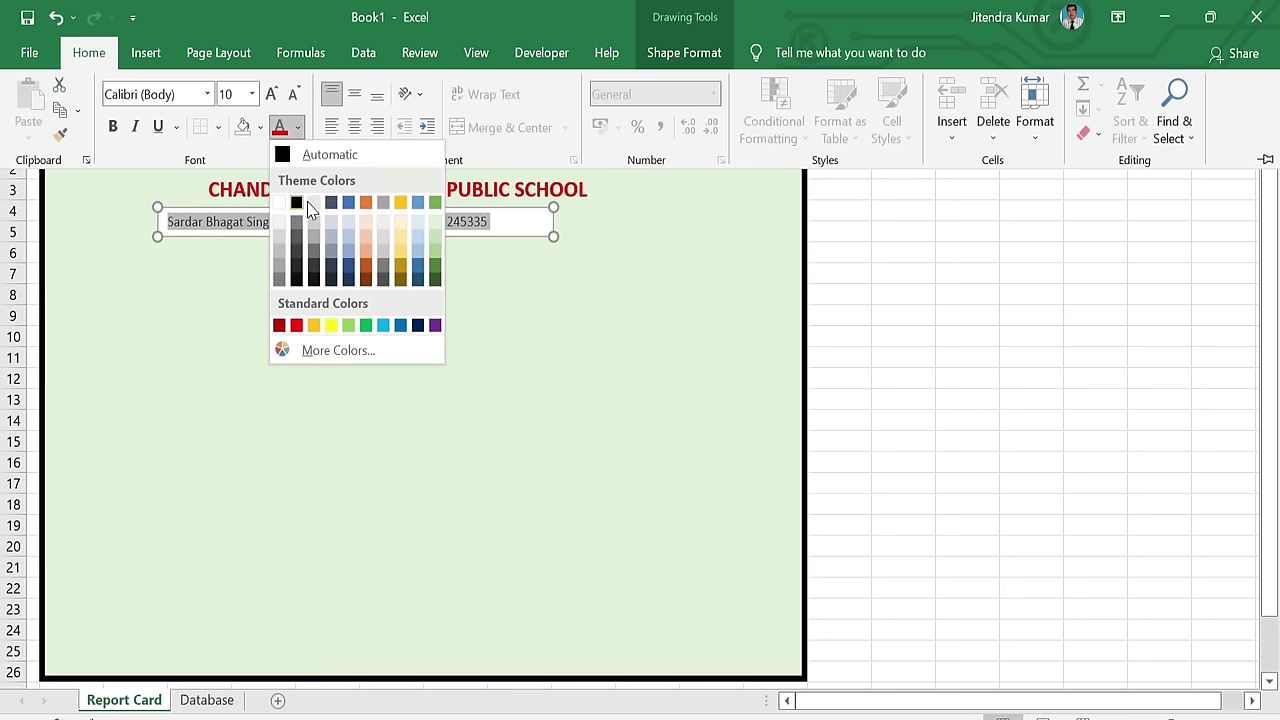
left_click(418, 326)
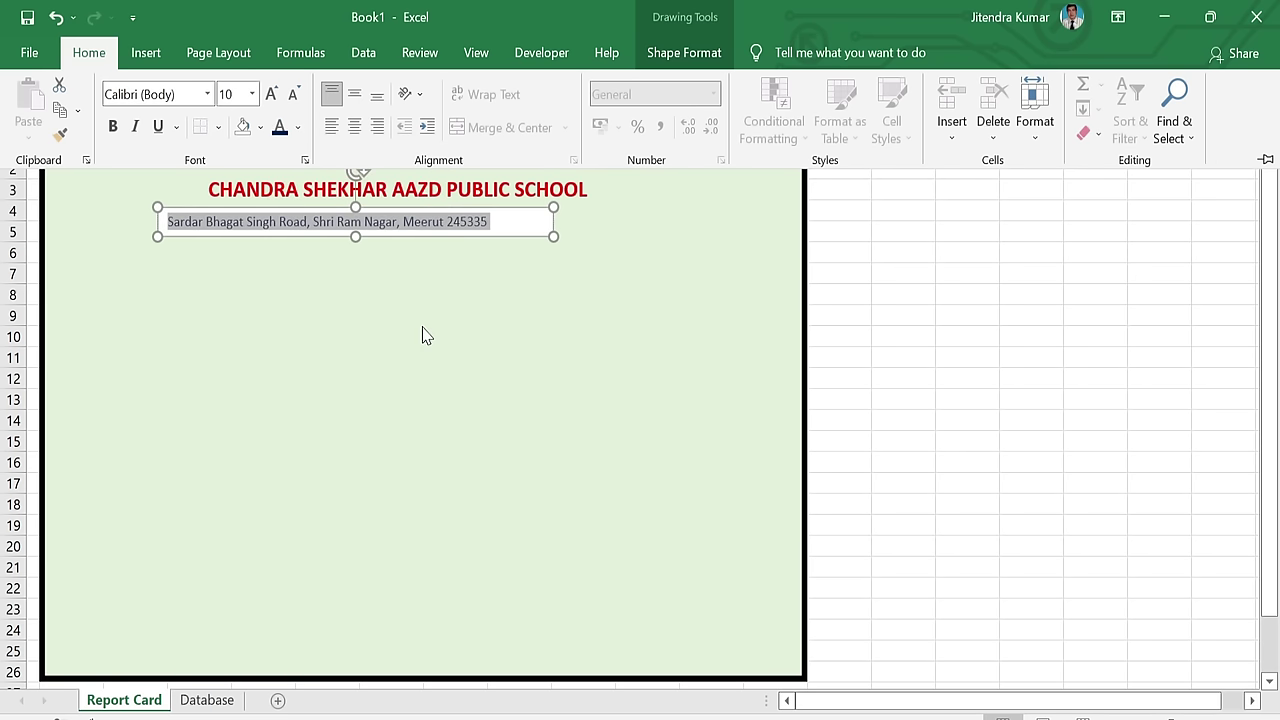
key("ctrl+b")
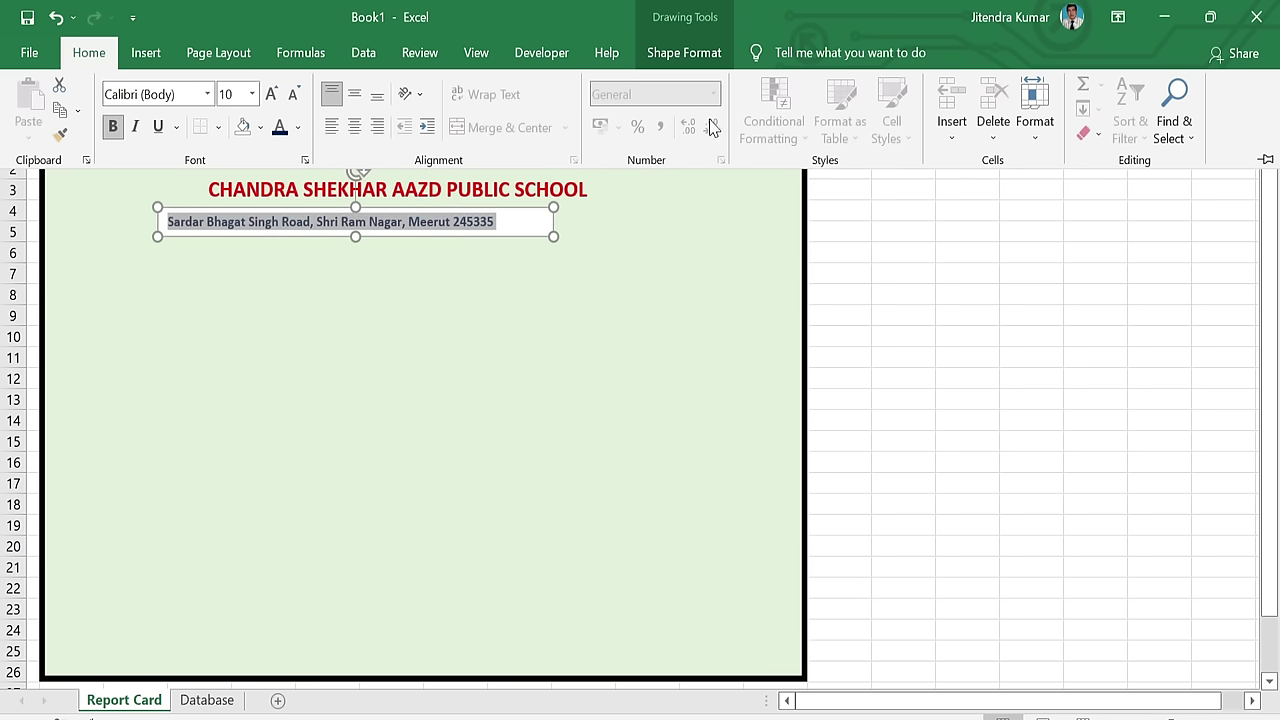
Remove the address text box's fill and outline.
left_click(686, 55)
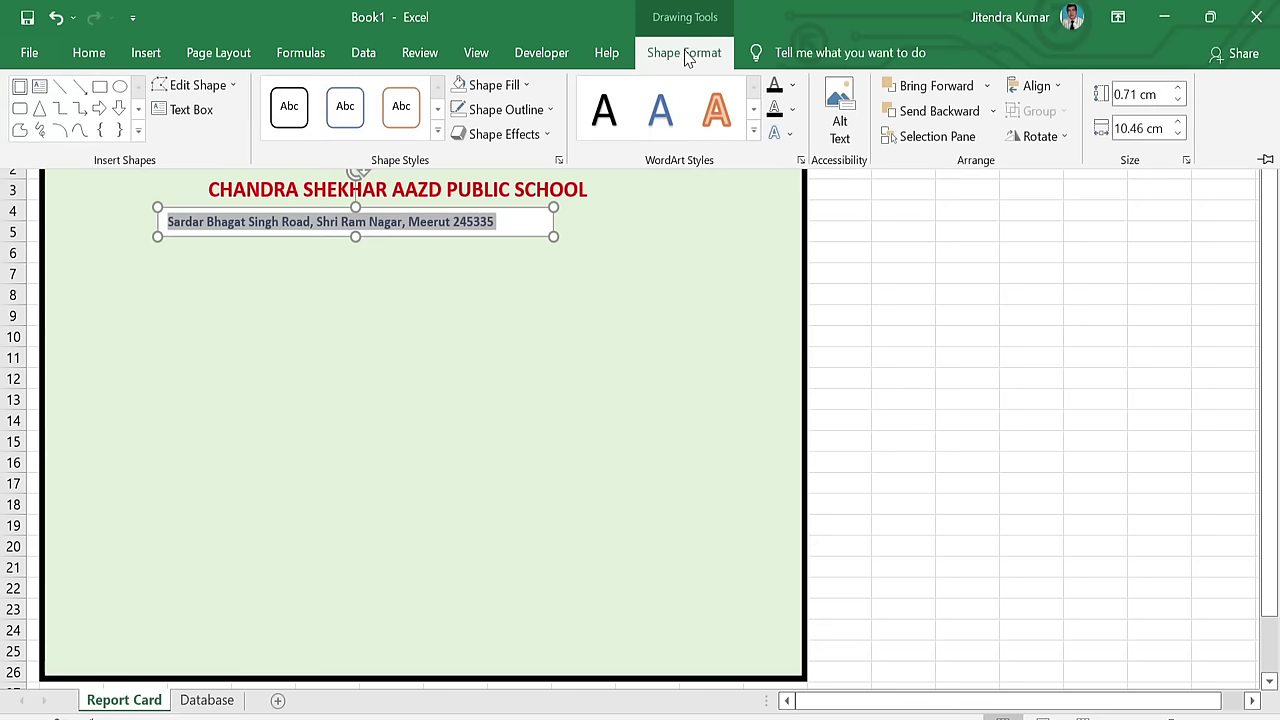
left_click(520, 86)
left_click(490, 306)
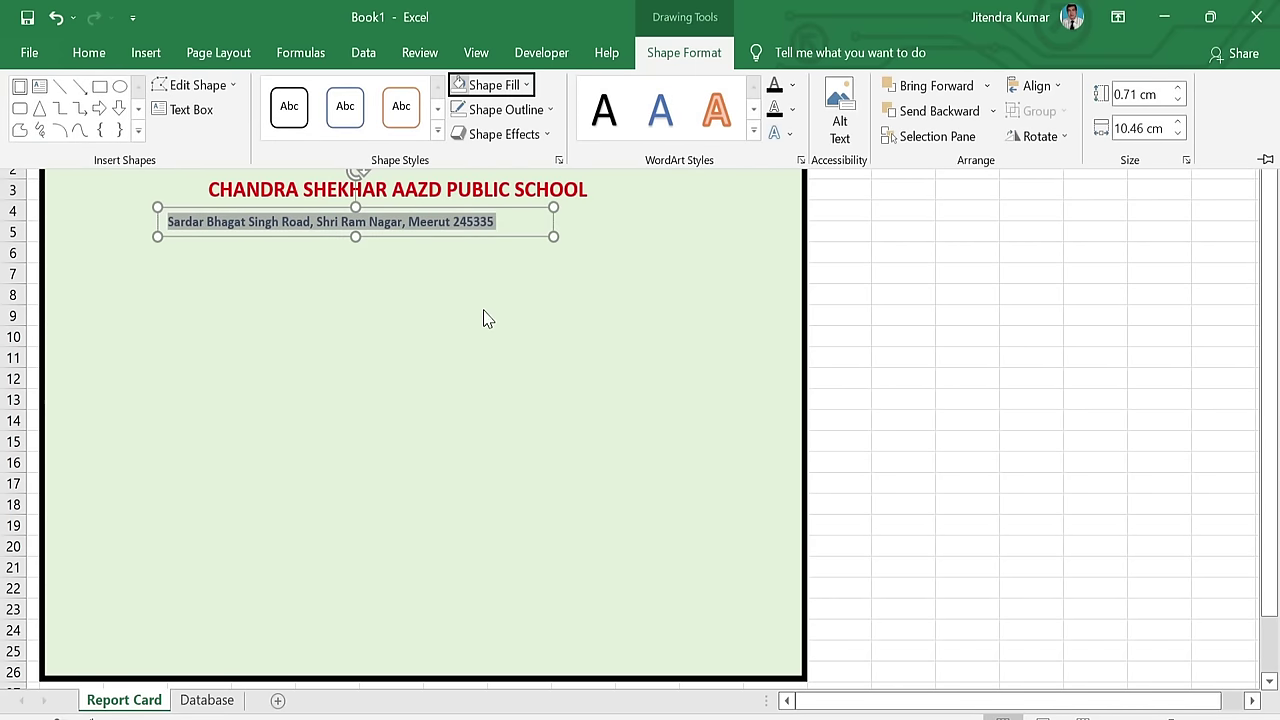
left_click(548, 112)
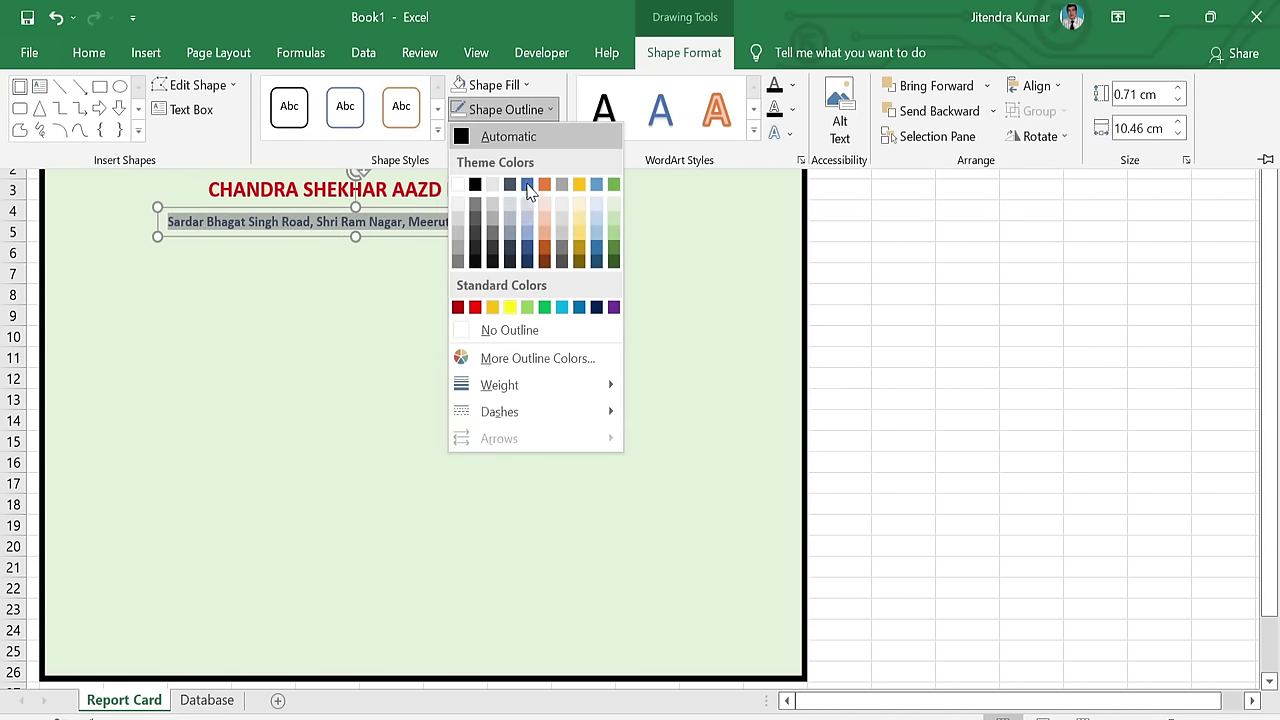
left_click(527, 329)
left_click(526, 324)
left_click(530, 314)
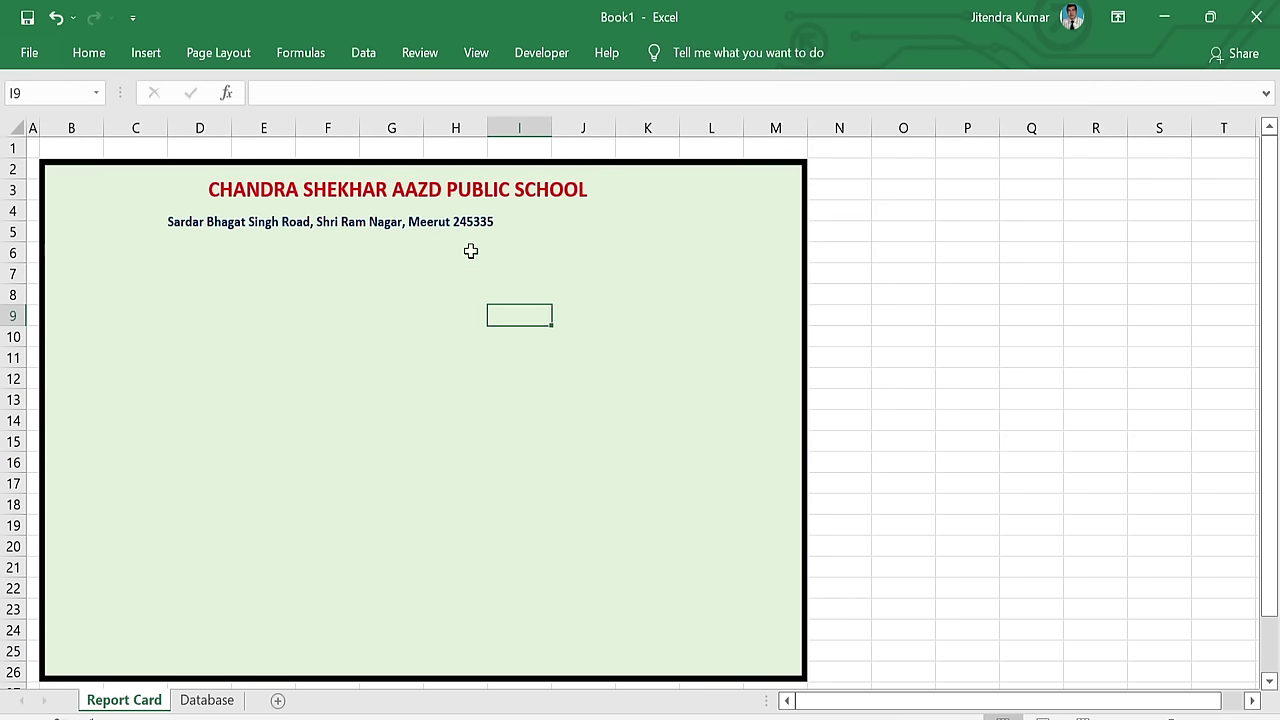
Centre the address line under the title and compare against the finished reference workbook.
left_click(448, 221)
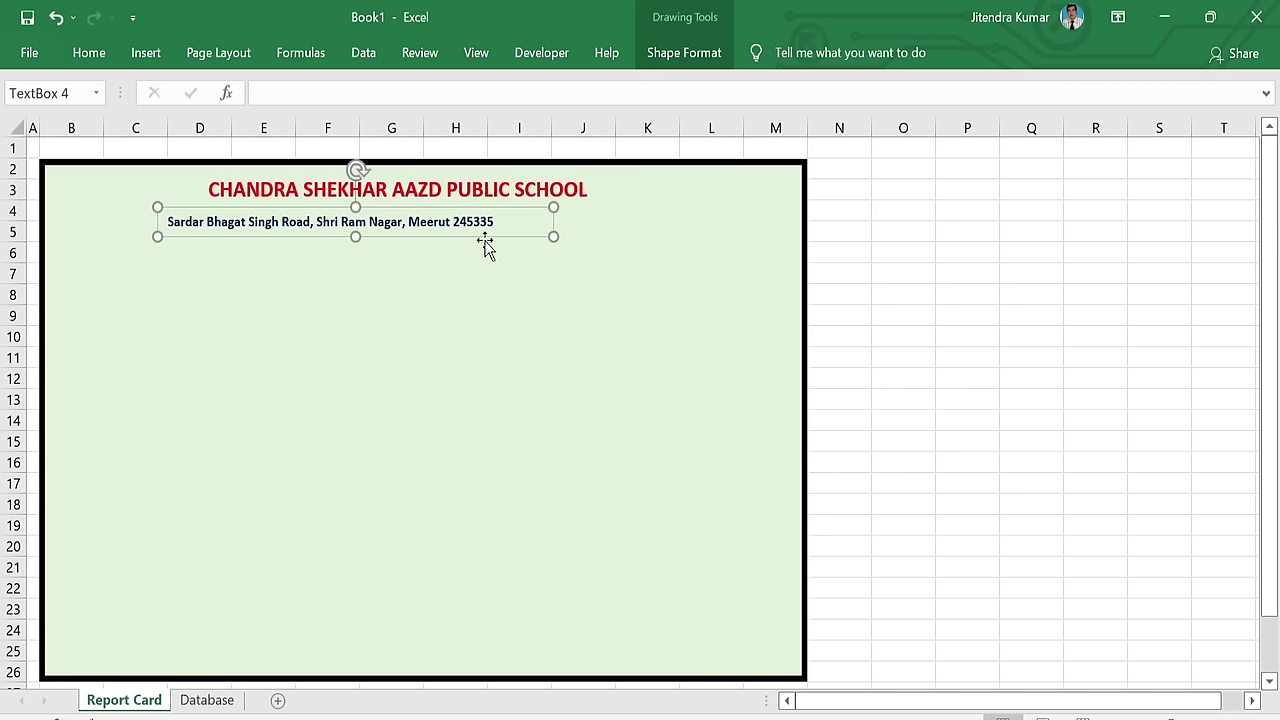
mouse_move(486, 246)
left_mouse_down()
mouse_move(558, 243)
mouse_move(547, 234)
left_mouse_up()
left_click(848, 289)
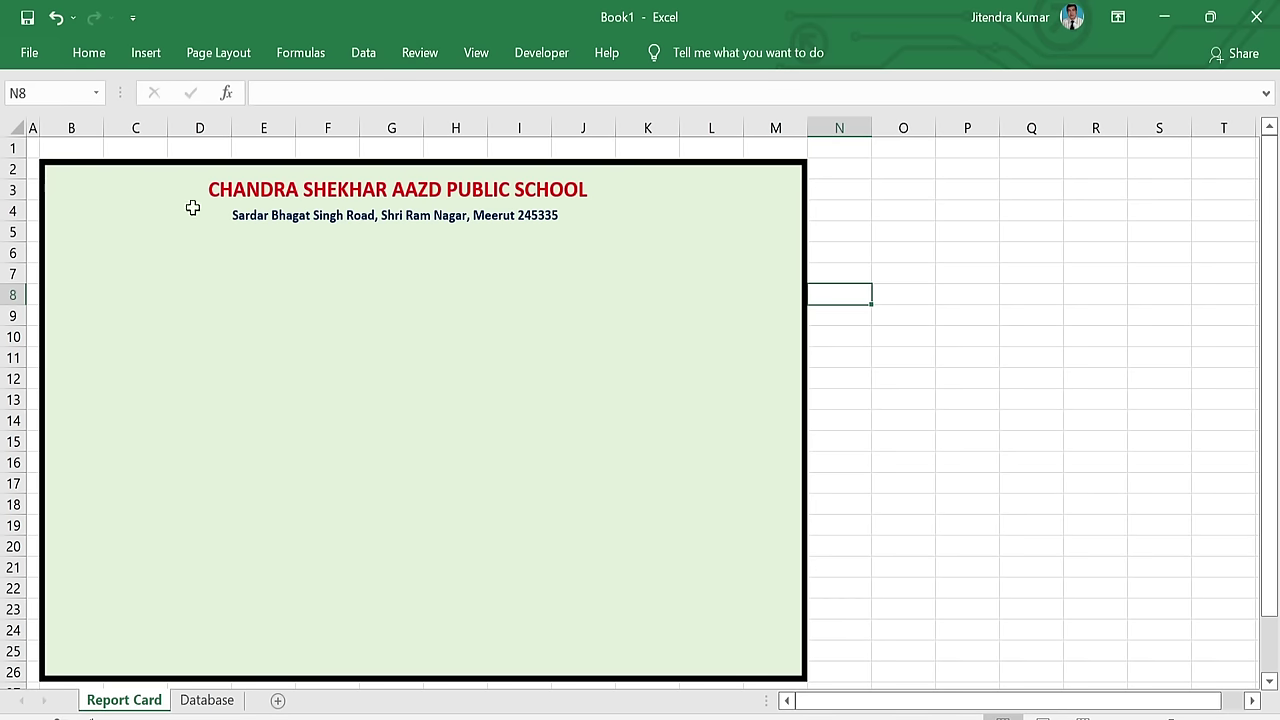
left_click(533, 665)
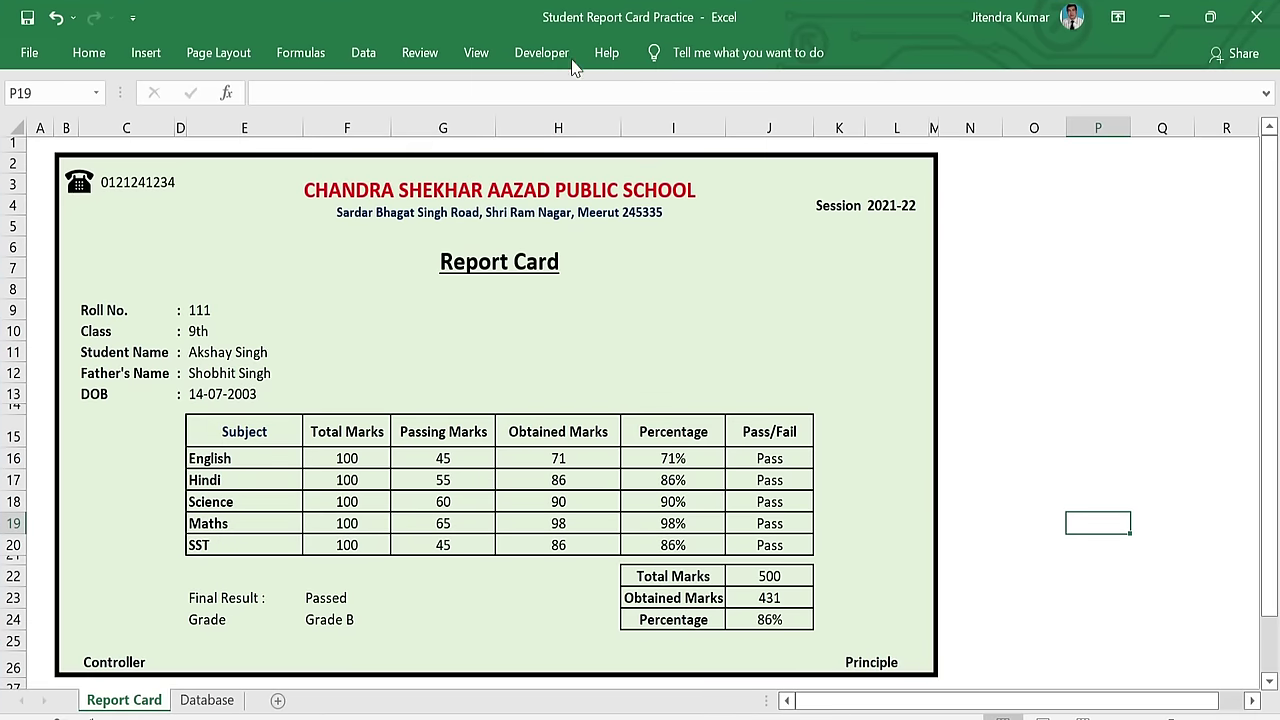
left_click(1164, 17)
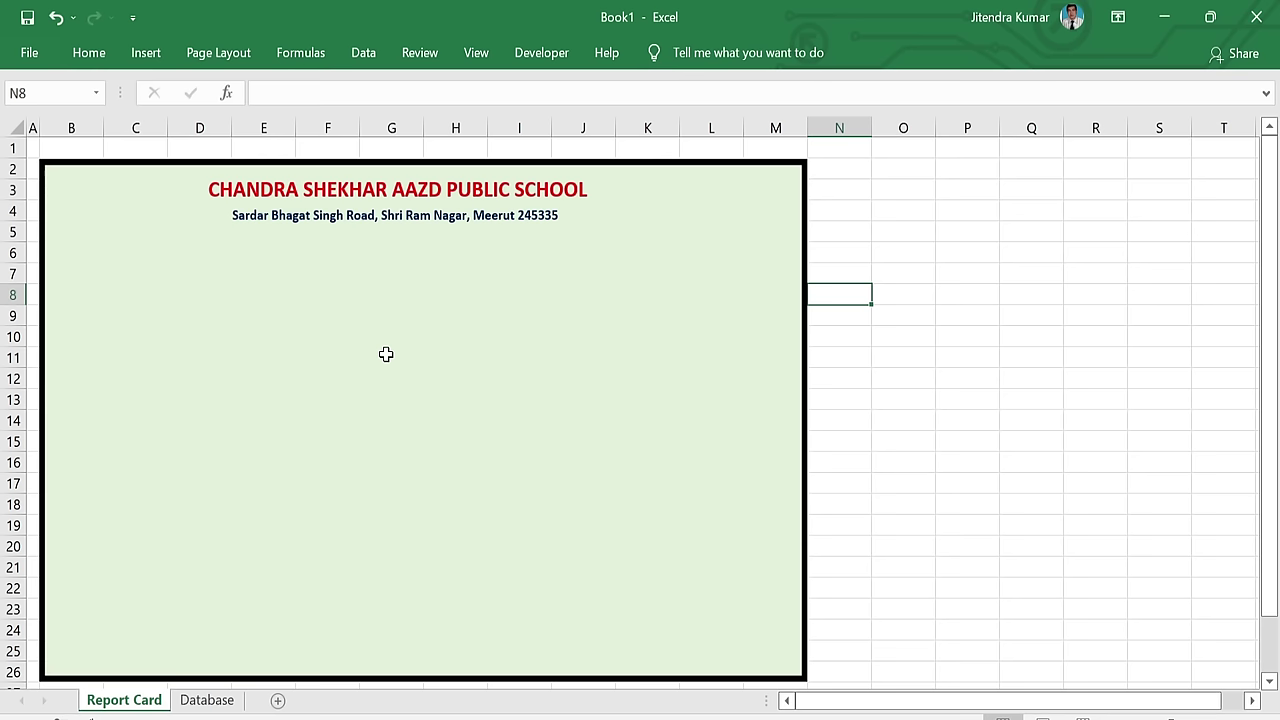
Insert a telephone icon found by searching 'pho' and place it in the card's top-left corner.
left_click(145, 53)
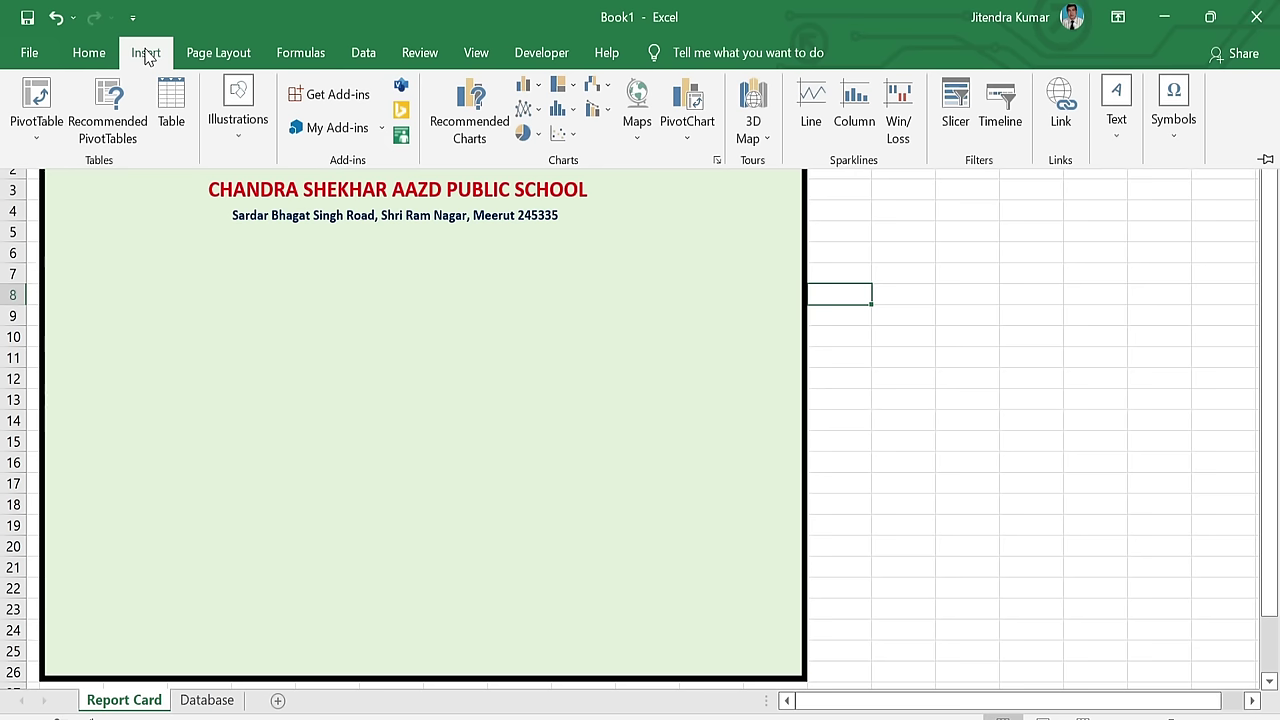
left_click(238, 128)
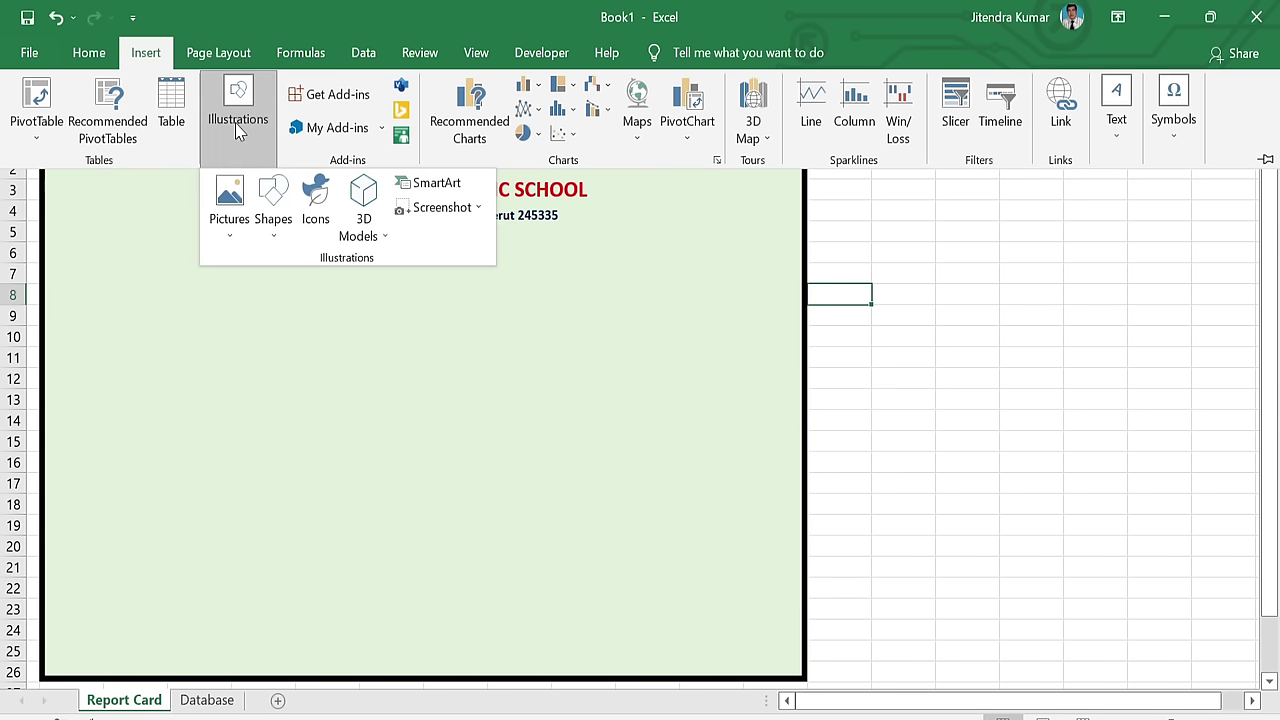
left_click(315, 215)
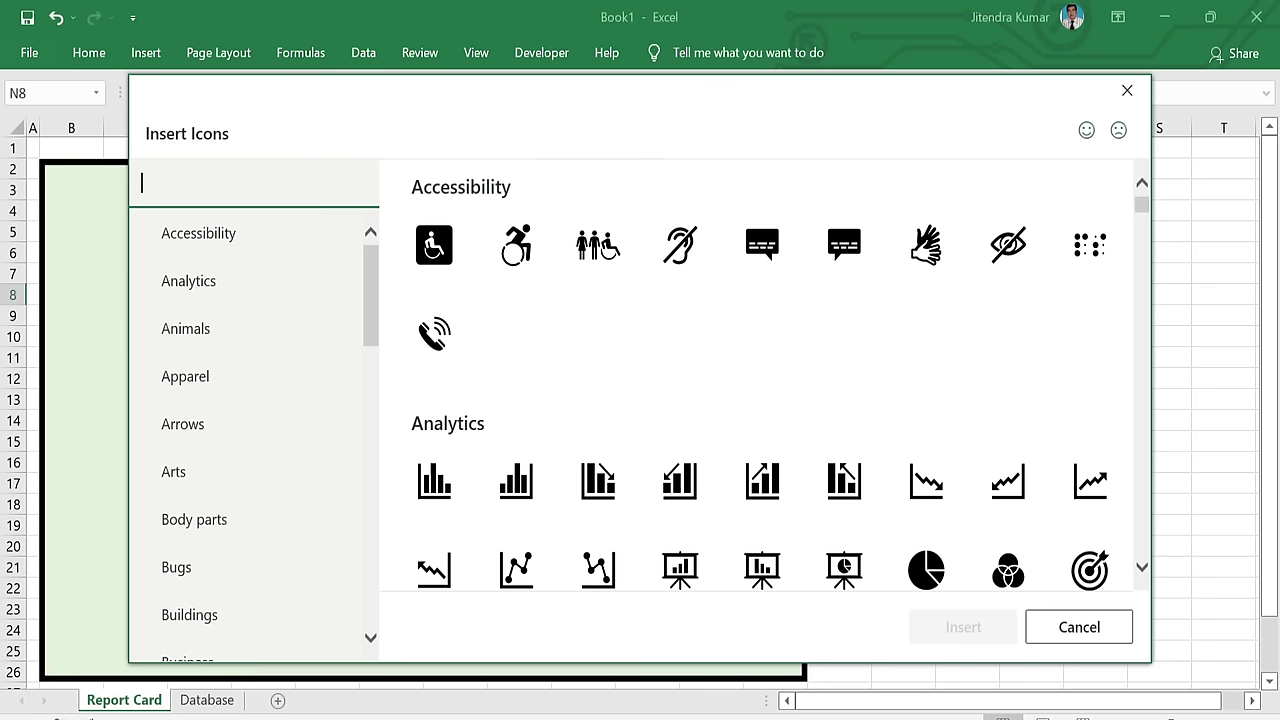
type("pho")
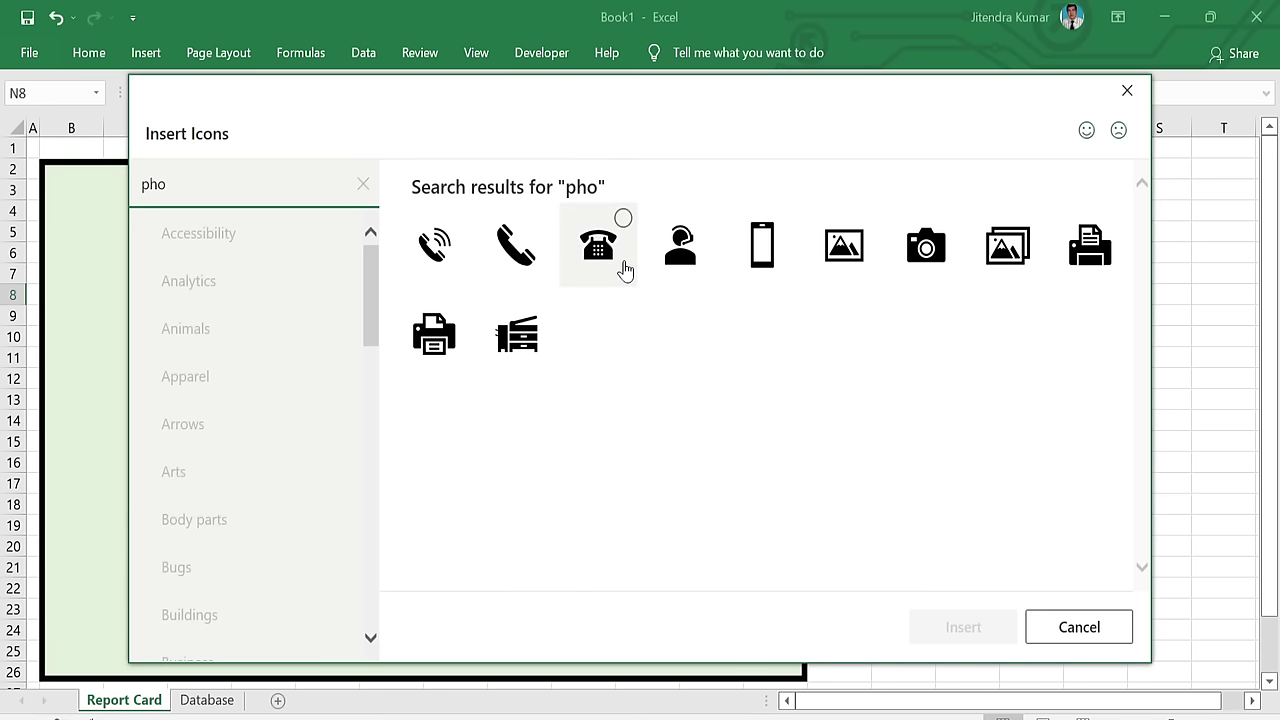
left_click(623, 222)
left_click(623, 222)
left_click(964, 628)
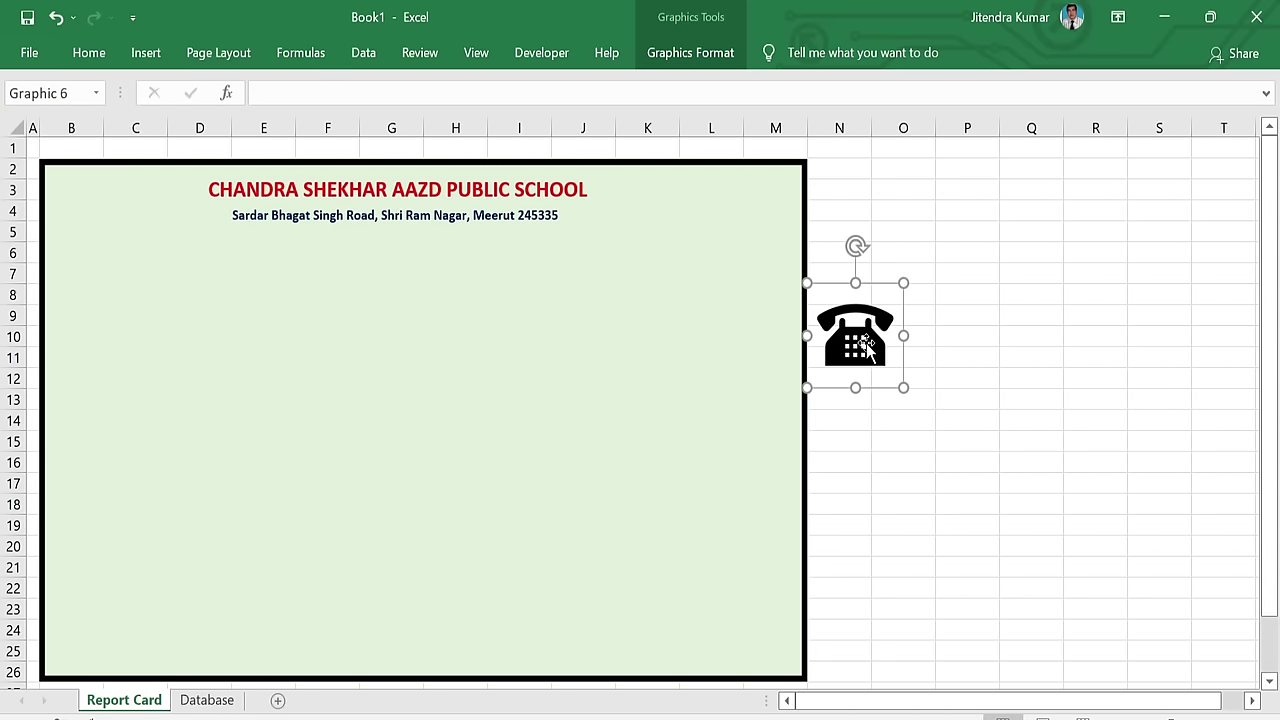
left_click_drag(865, 342, 107, 215)
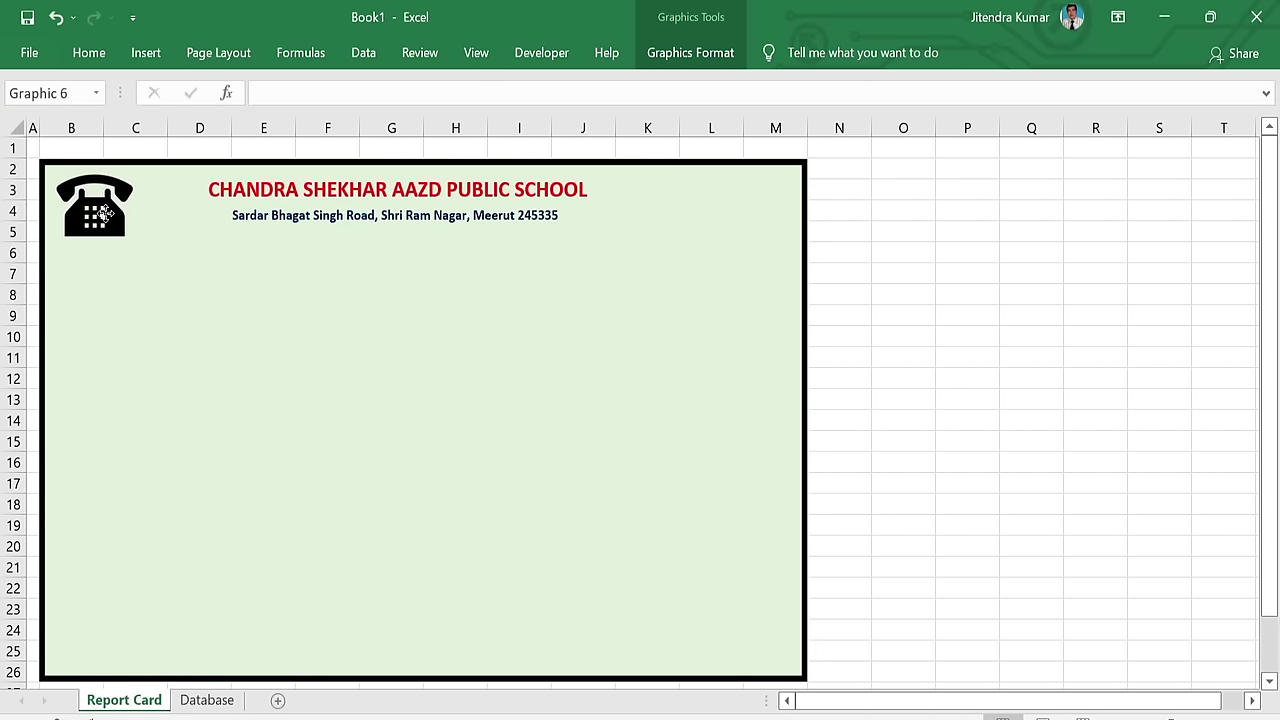
mouse_move(131, 255)
left_mouse_down()
mouse_move(71, 196)
mouse_move(84, 211)
left_mouse_up()
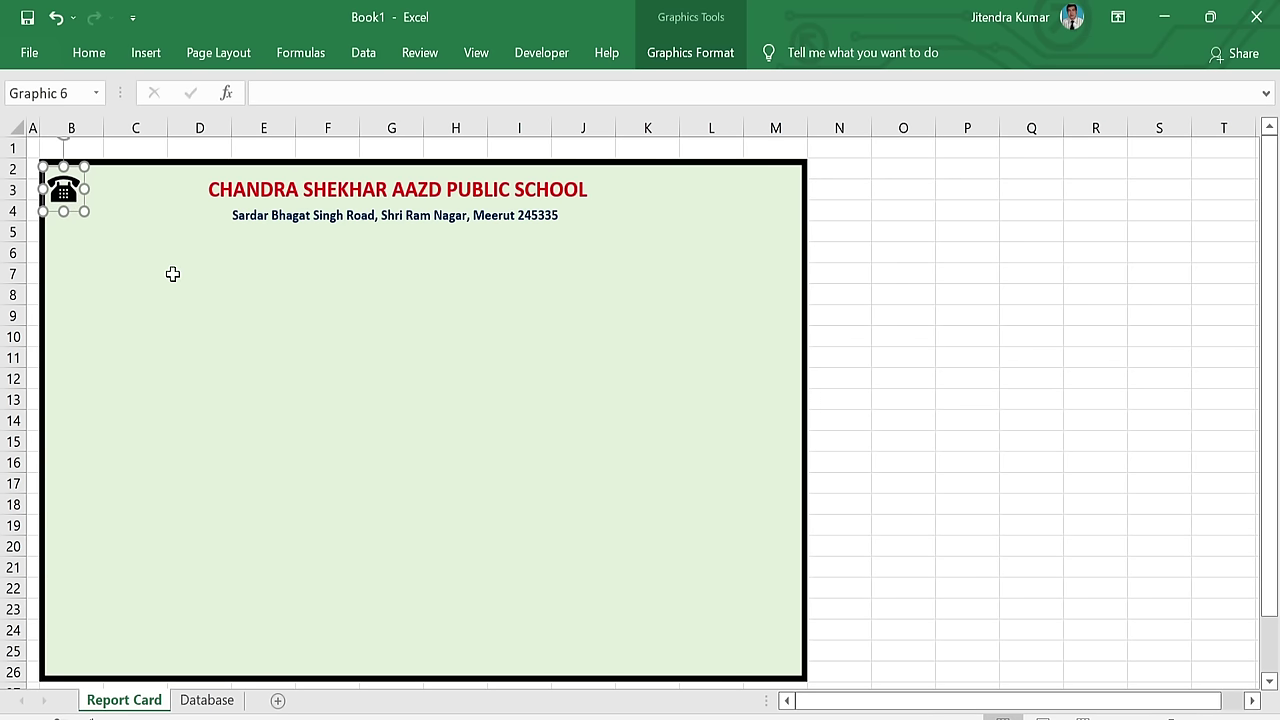
Draw a text box beside the telephone icon, enter the school's phone number, and widen it to one line.
left_click(142, 56)
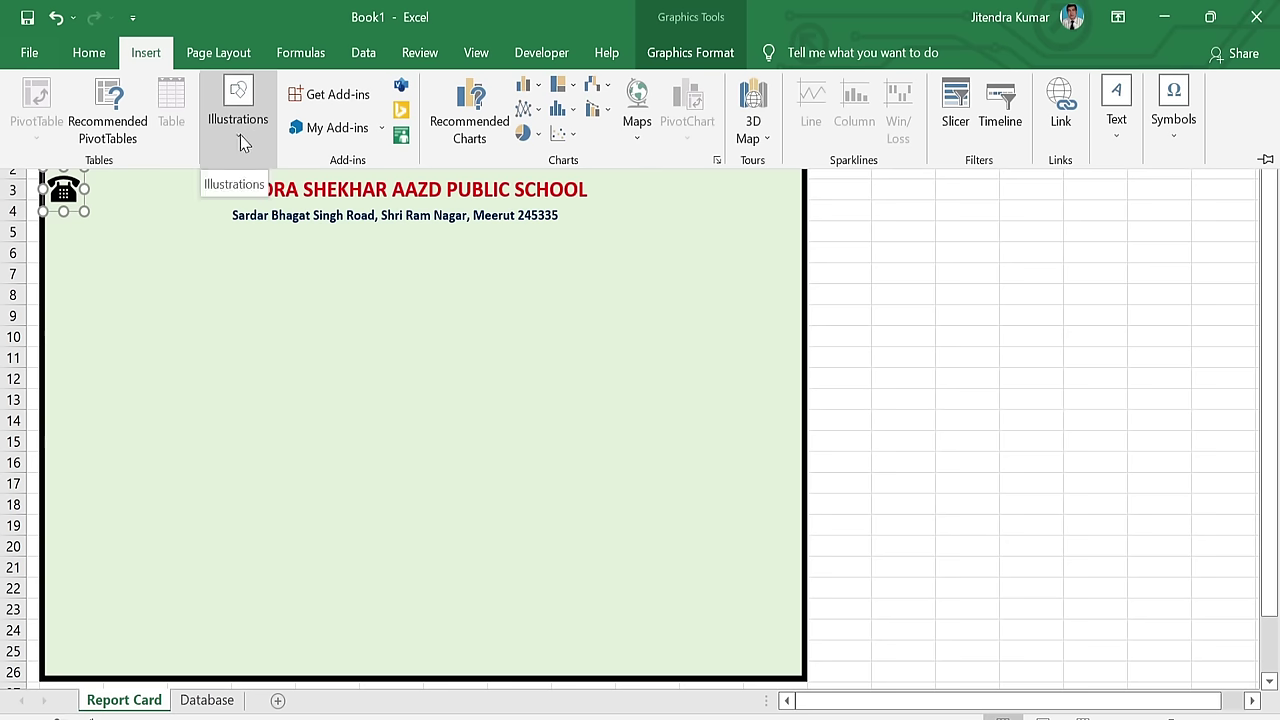
left_click(240, 143)
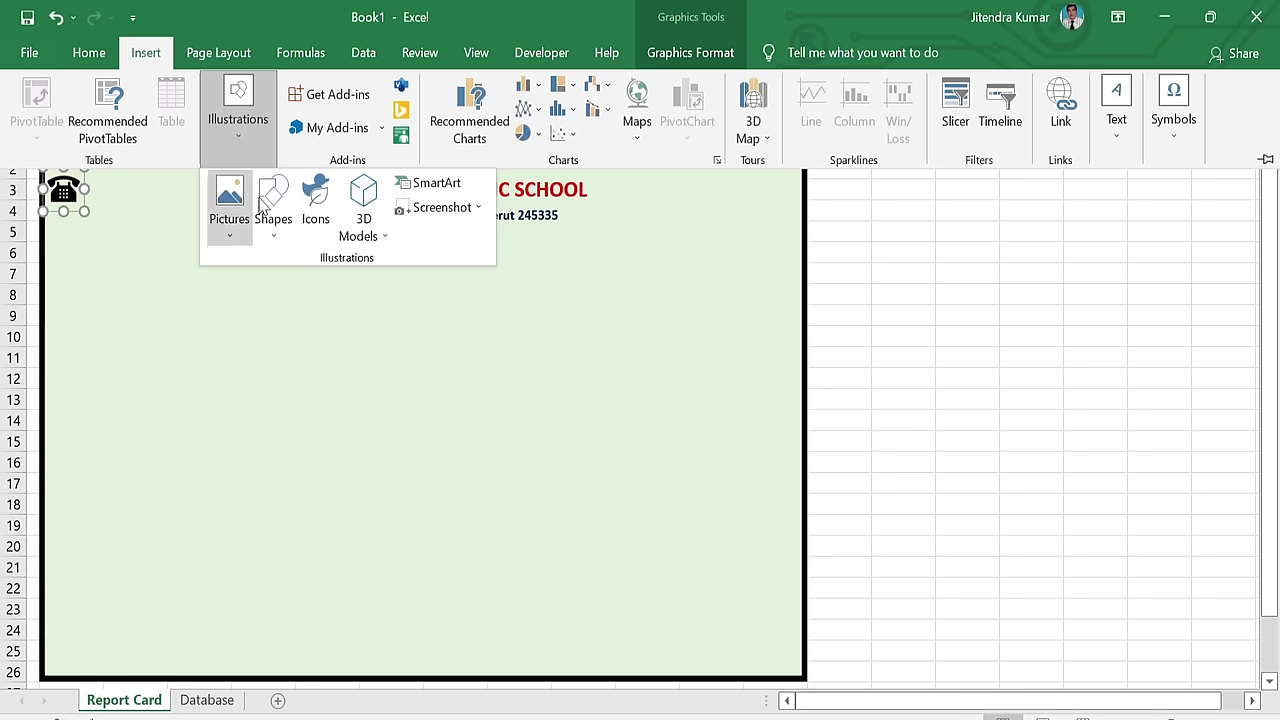
left_click(270, 228)
left_click(283, 283)
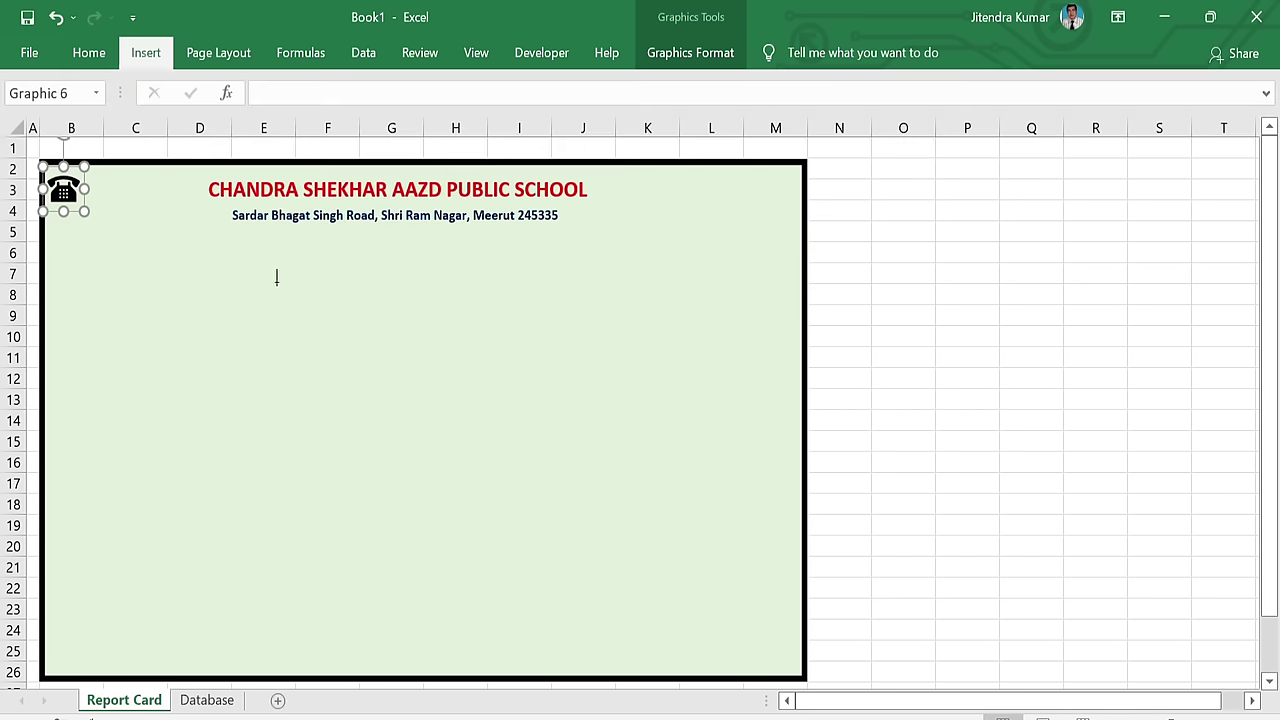
left_click_drag(97, 179, 182, 209)
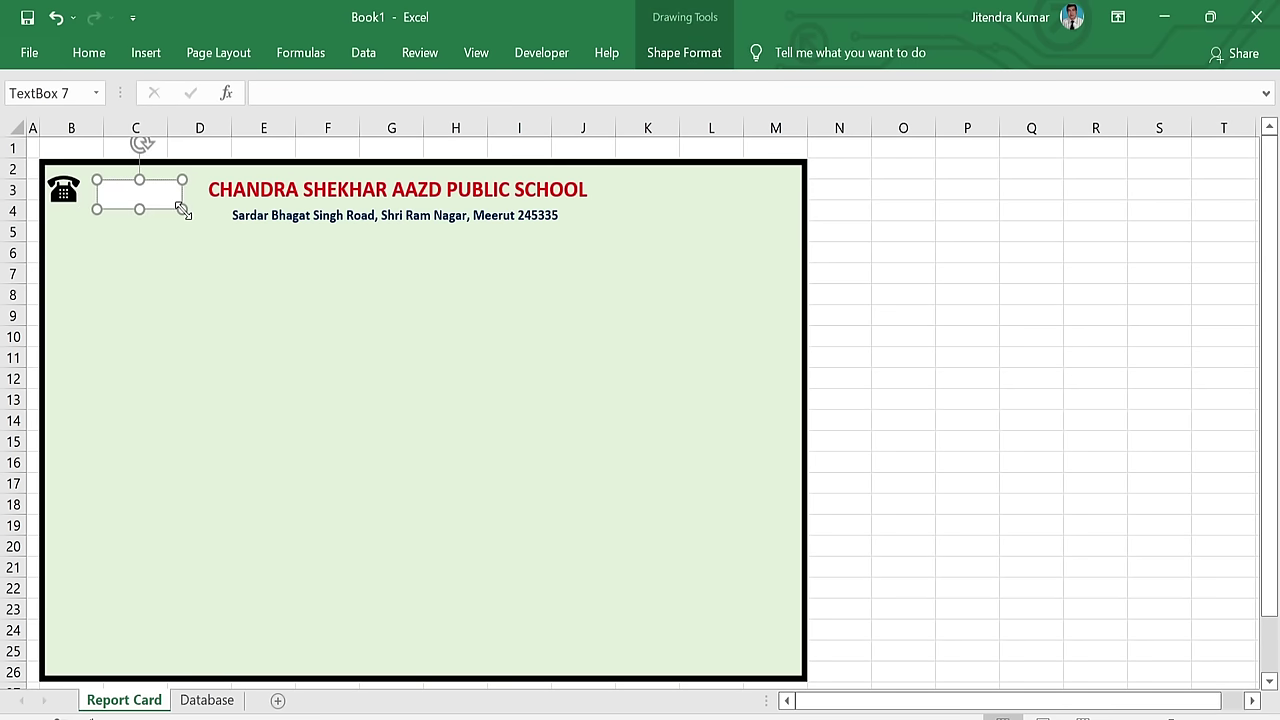
left_click_drag(159, 180, 150, 176)
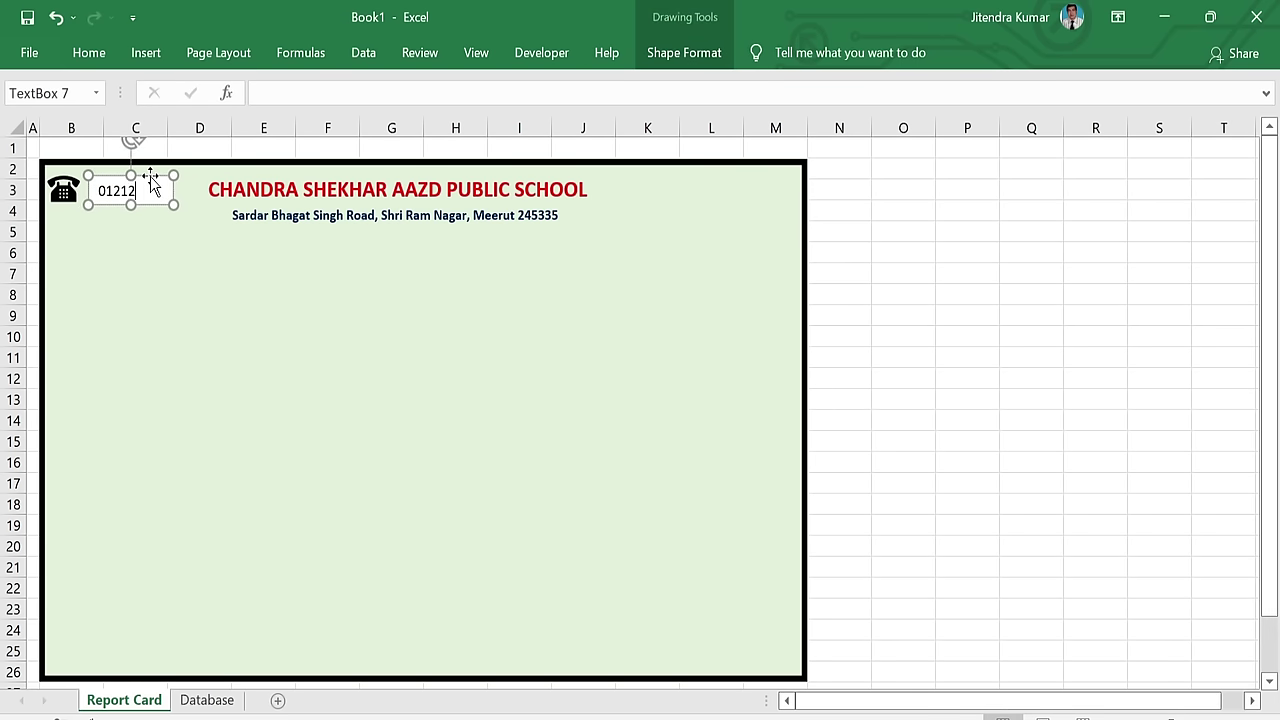
left_click_drag(173, 206, 187, 212)
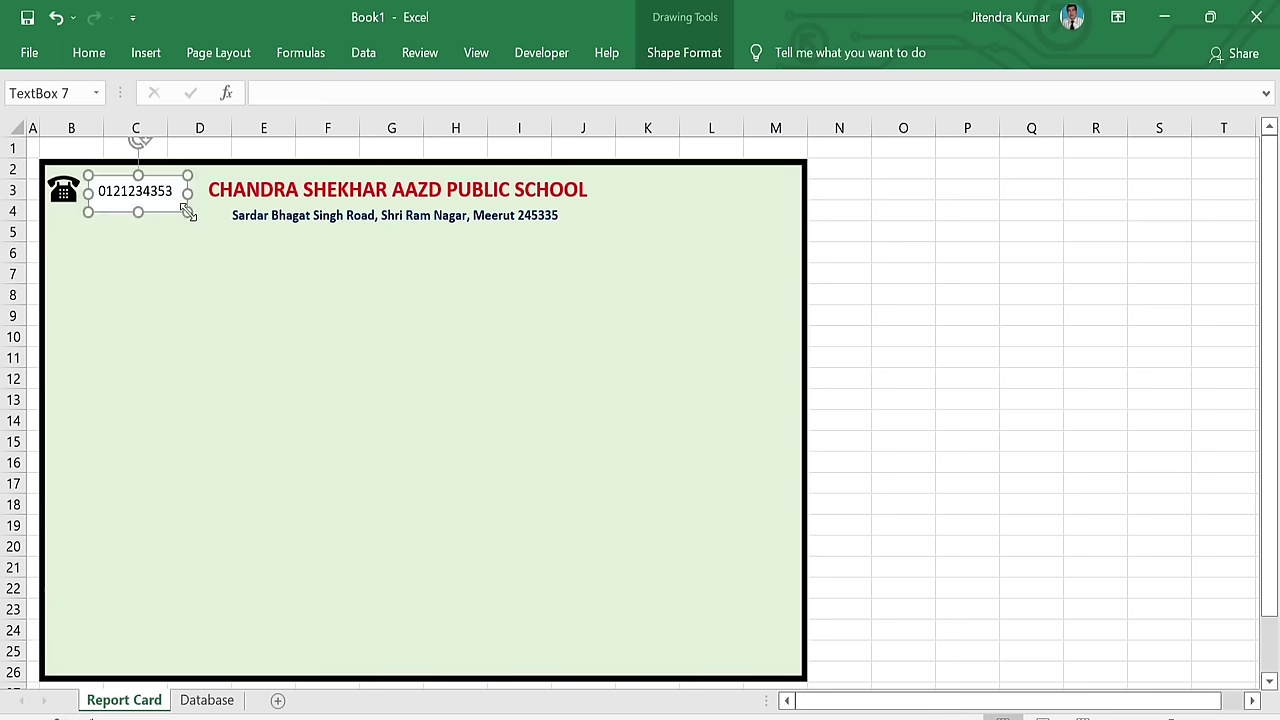
Remove the phone-number box's fill and outline and nudge it closer to the icon.
left_click(690, 52)
left_click(527, 86)
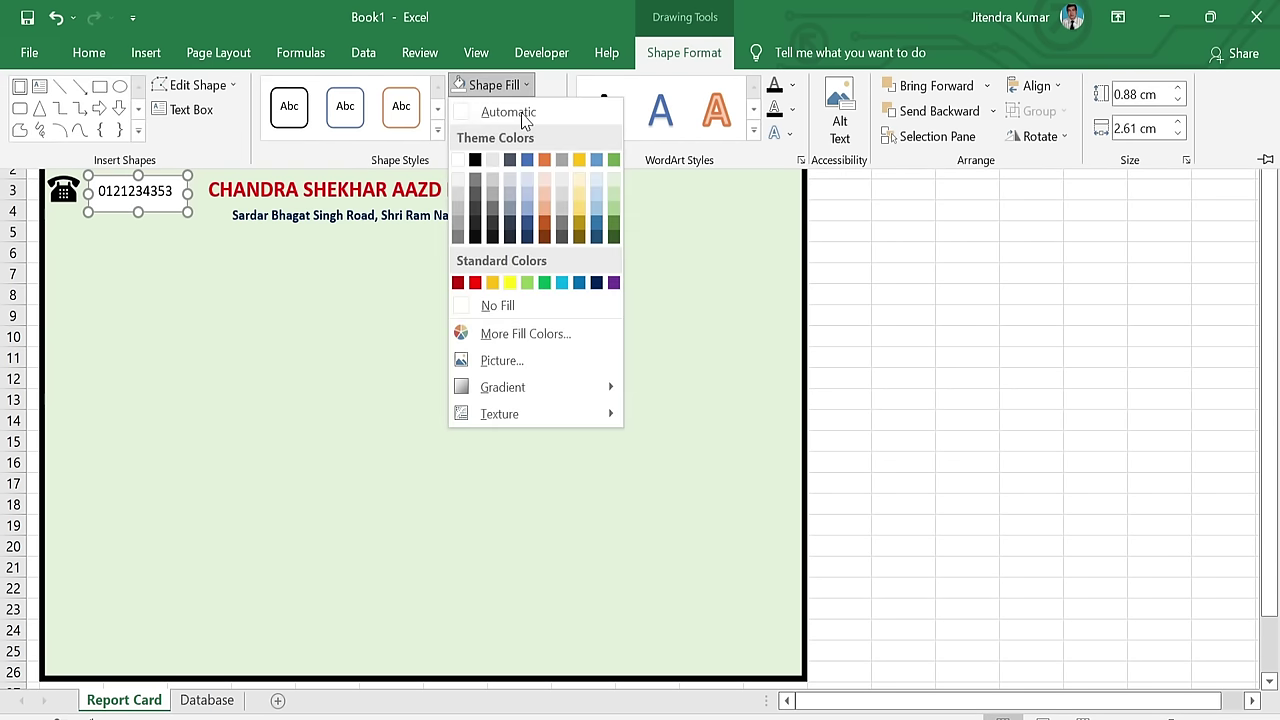
left_click(512, 302)
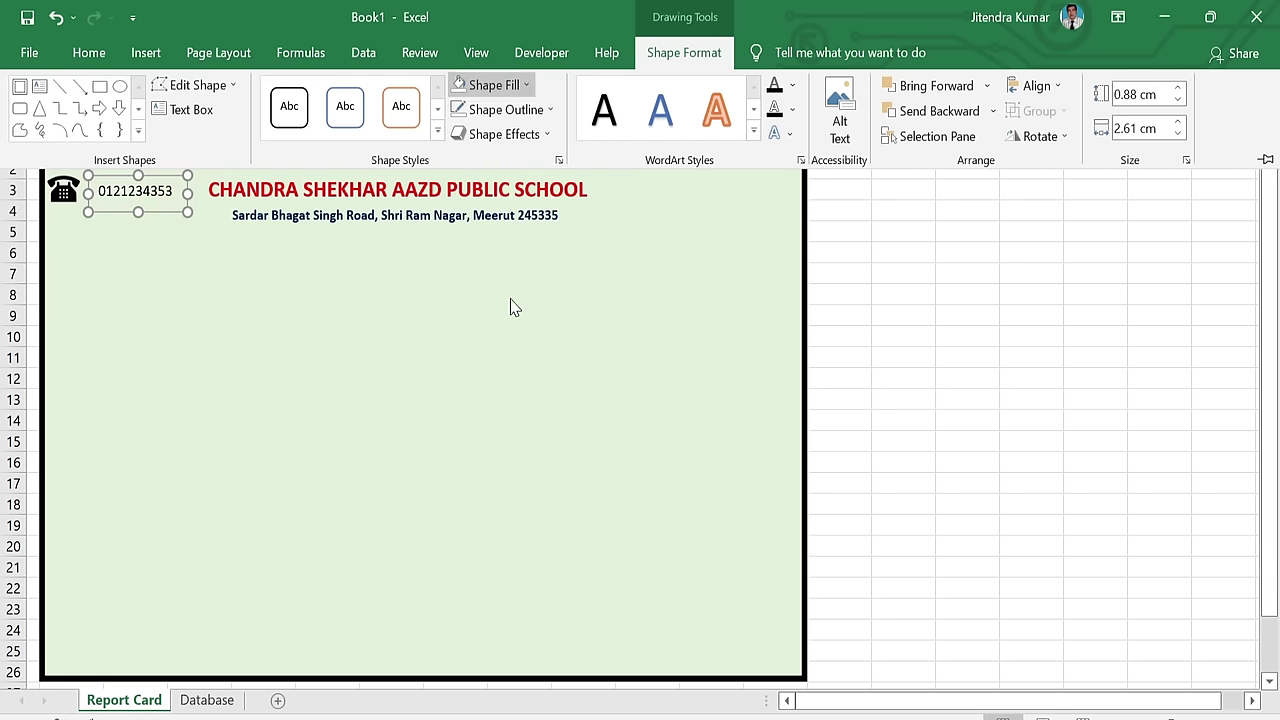
left_click(505, 109)
left_click(505, 329)
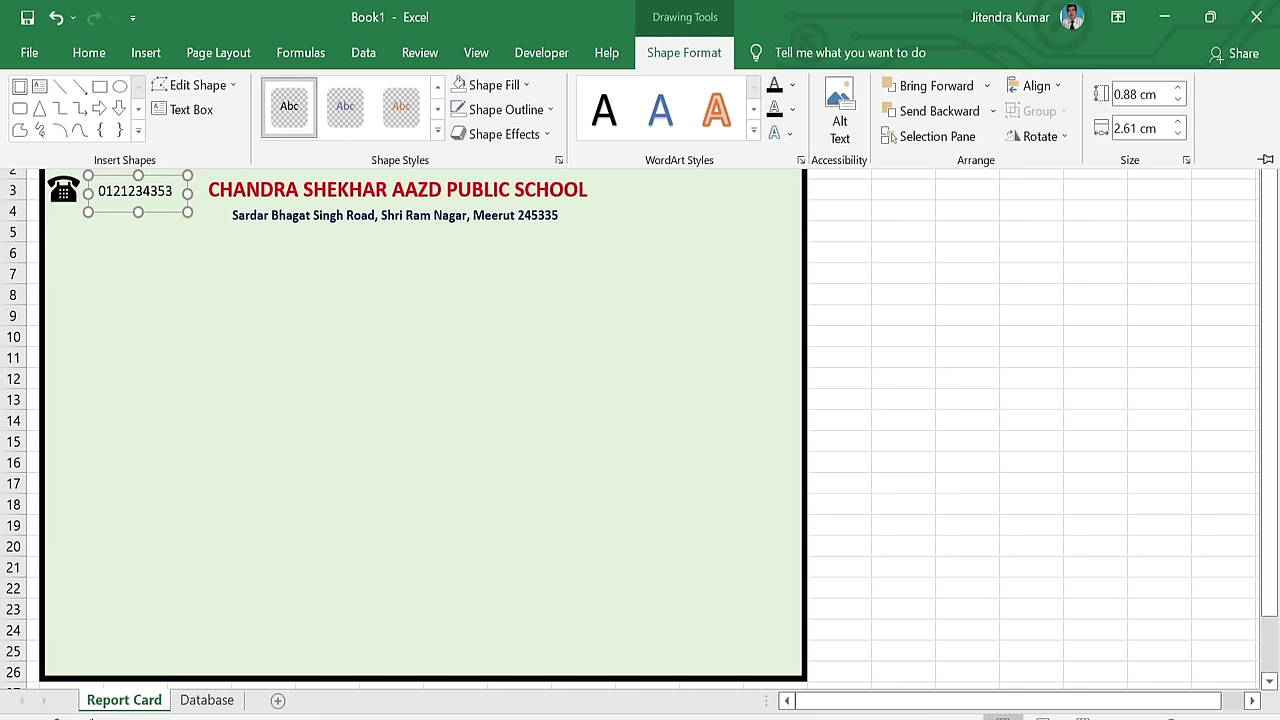
left_click(162, 216)
left_click_drag(160, 213, 147, 216)
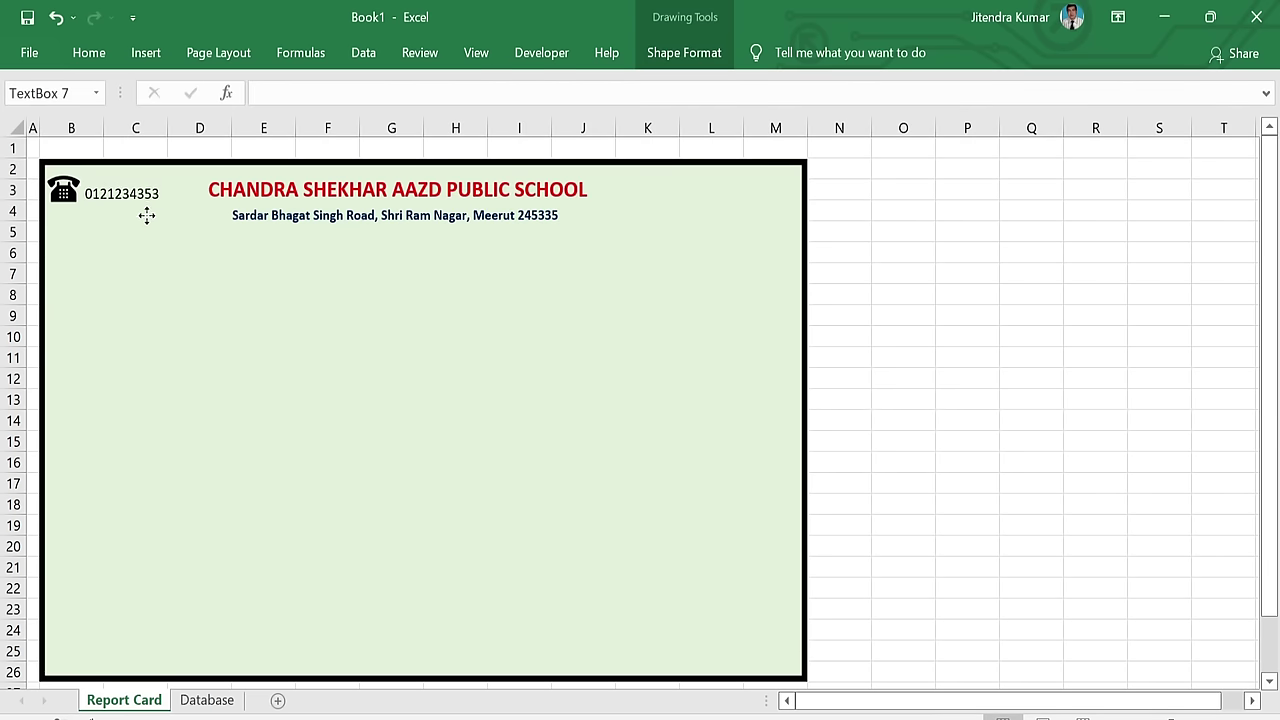
left_click_drag(145, 215, 143, 212)
Add a bold 'Session 20-21' label in row 4, starting at L4.
left_click(246, 310)
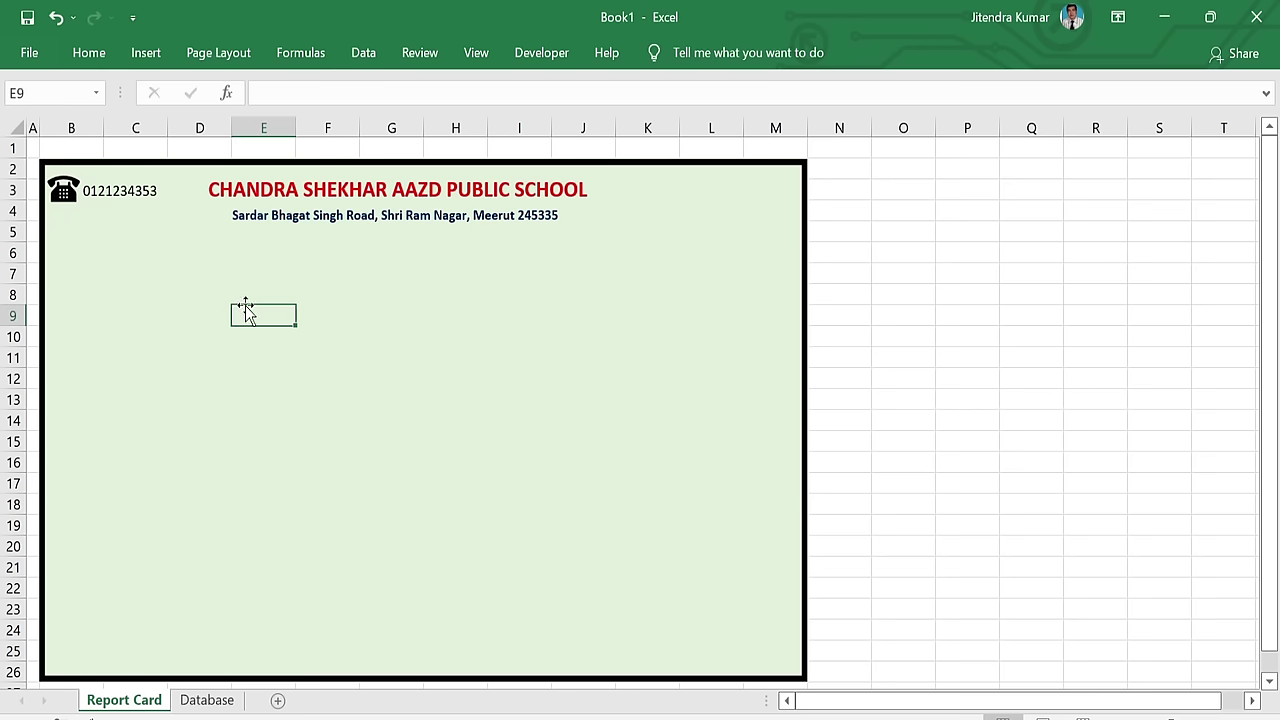
left_click(693, 209)
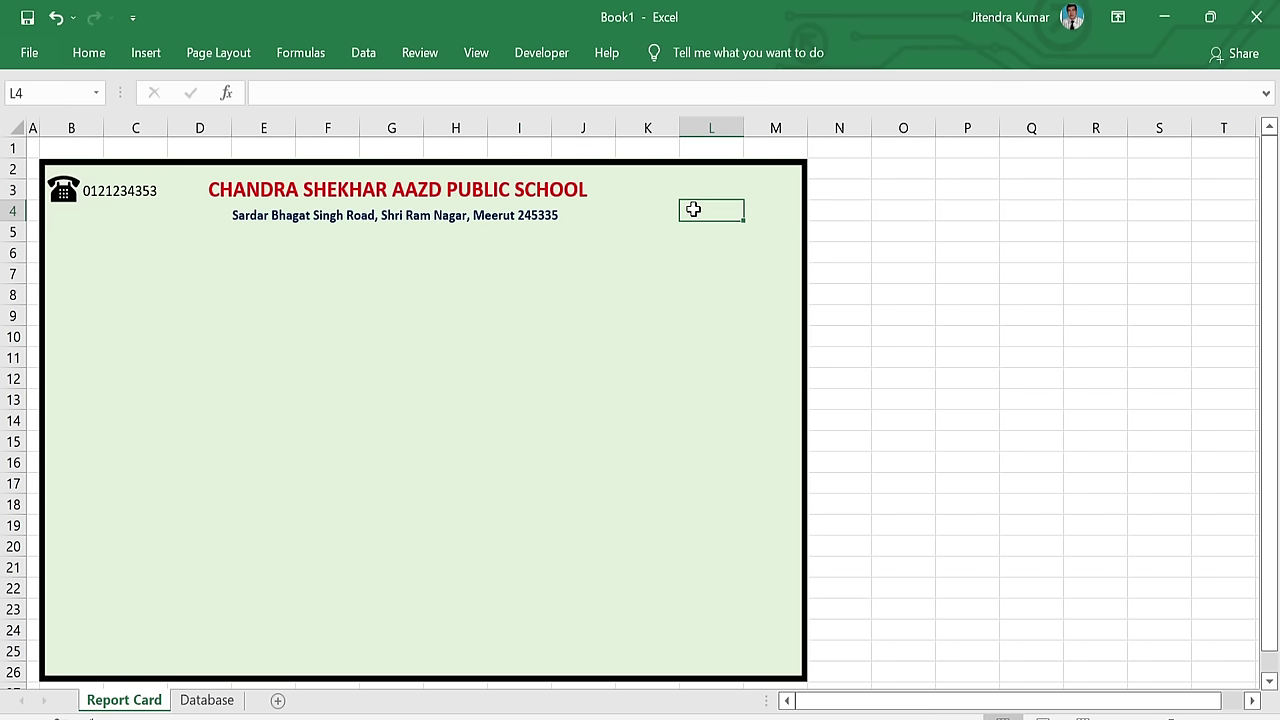
type("Session")
type("20-21")
left_click(709, 400)
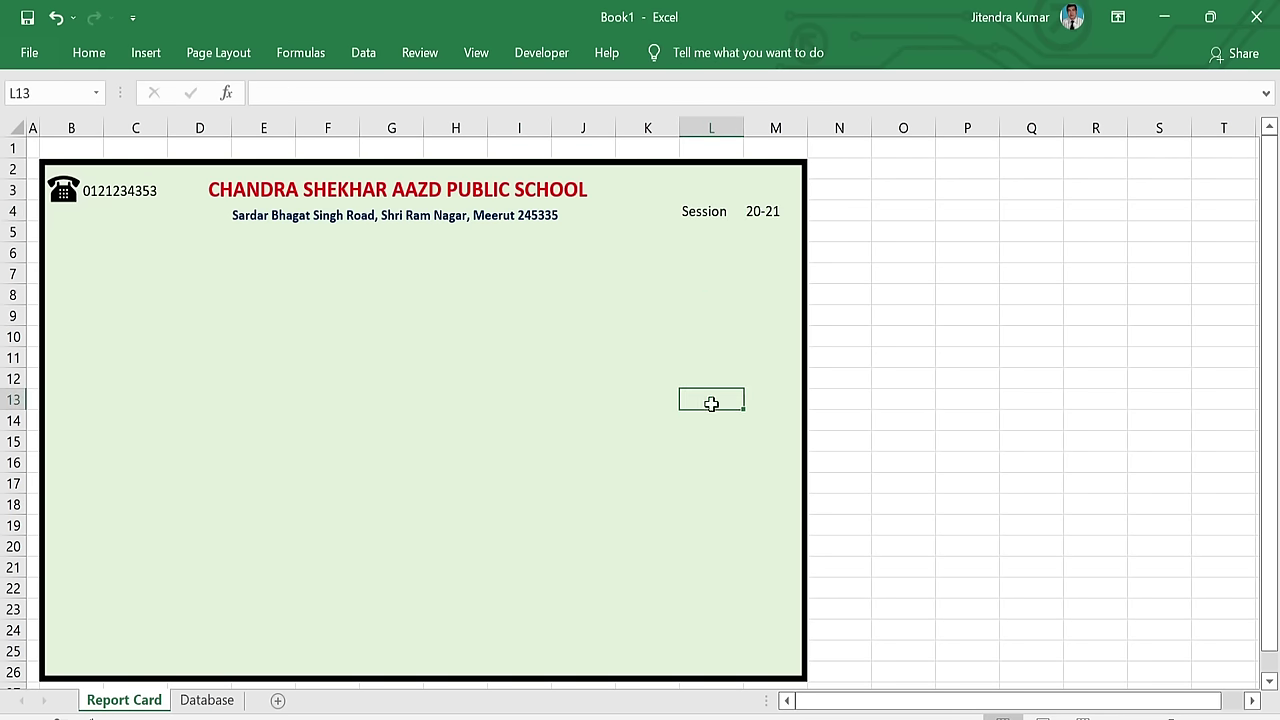
left_click(703, 211)
key("ctrl+b")
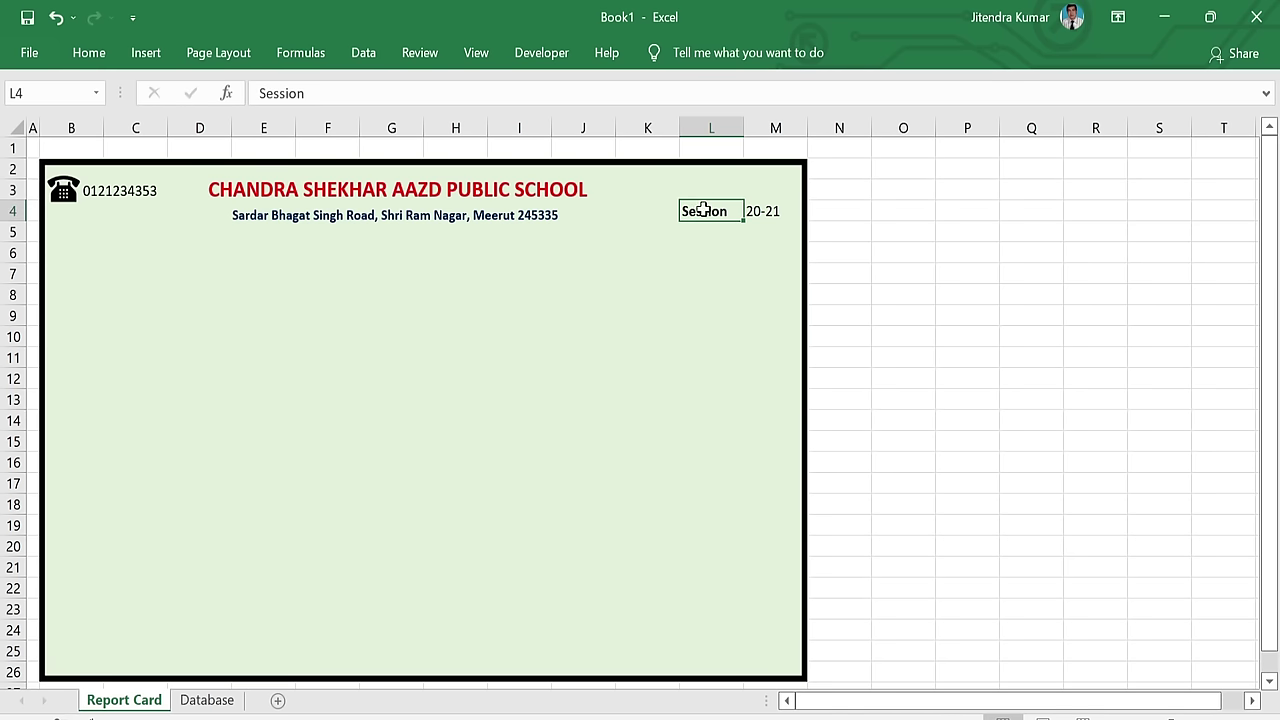
left_click(1005, 545)
Shift the school title and address text boxes slightly right together.
left_click(511, 189)
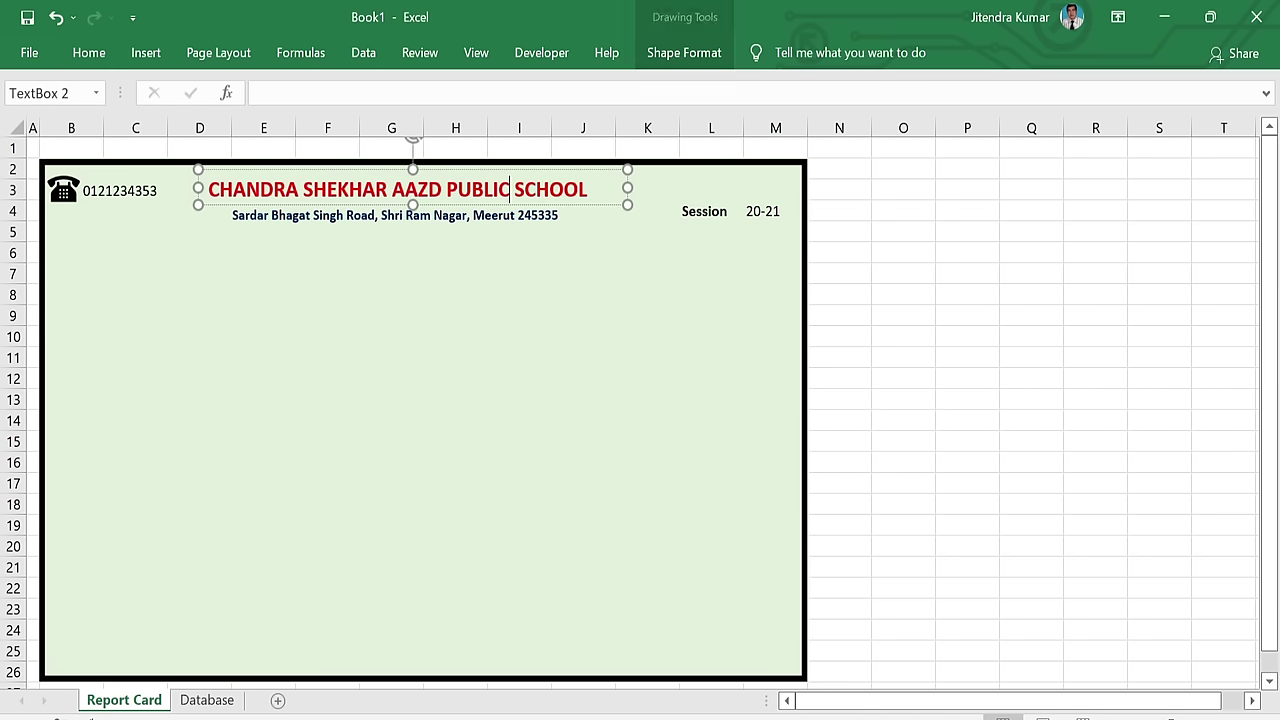
left_click(534, 231, "shift")
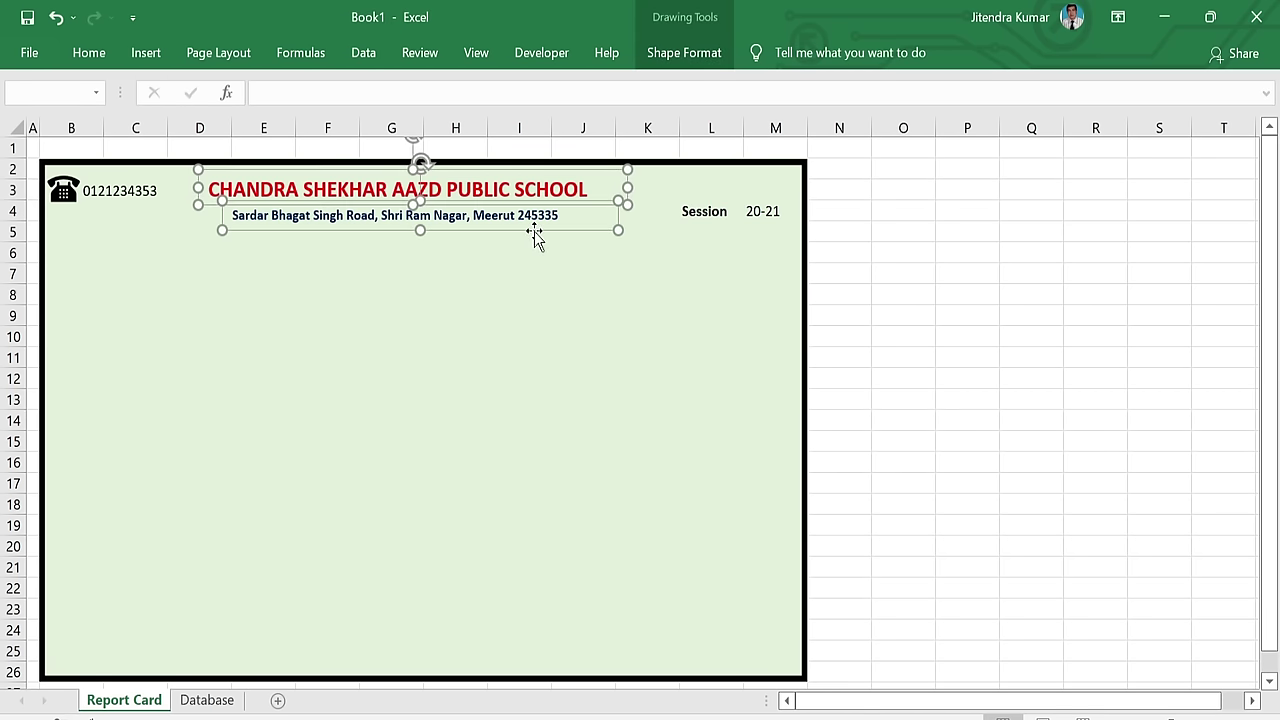
left_click_drag(534, 231, 546, 229)
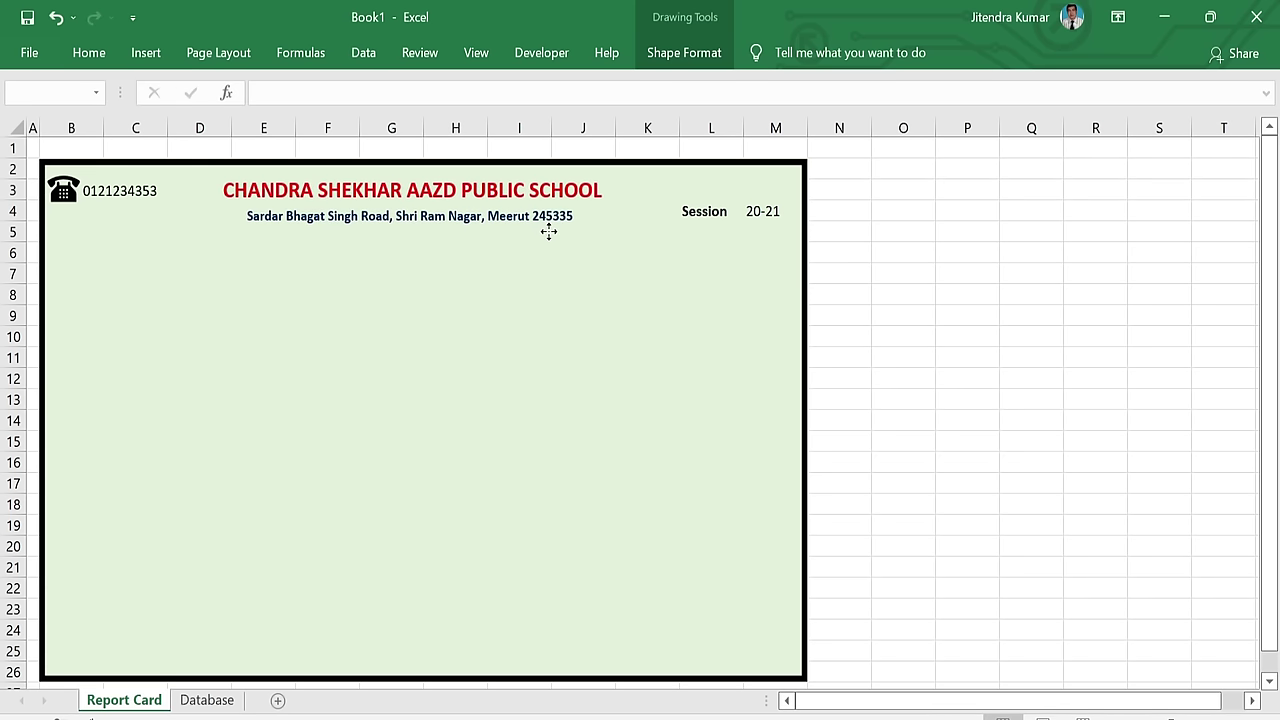
left_click(905, 420)
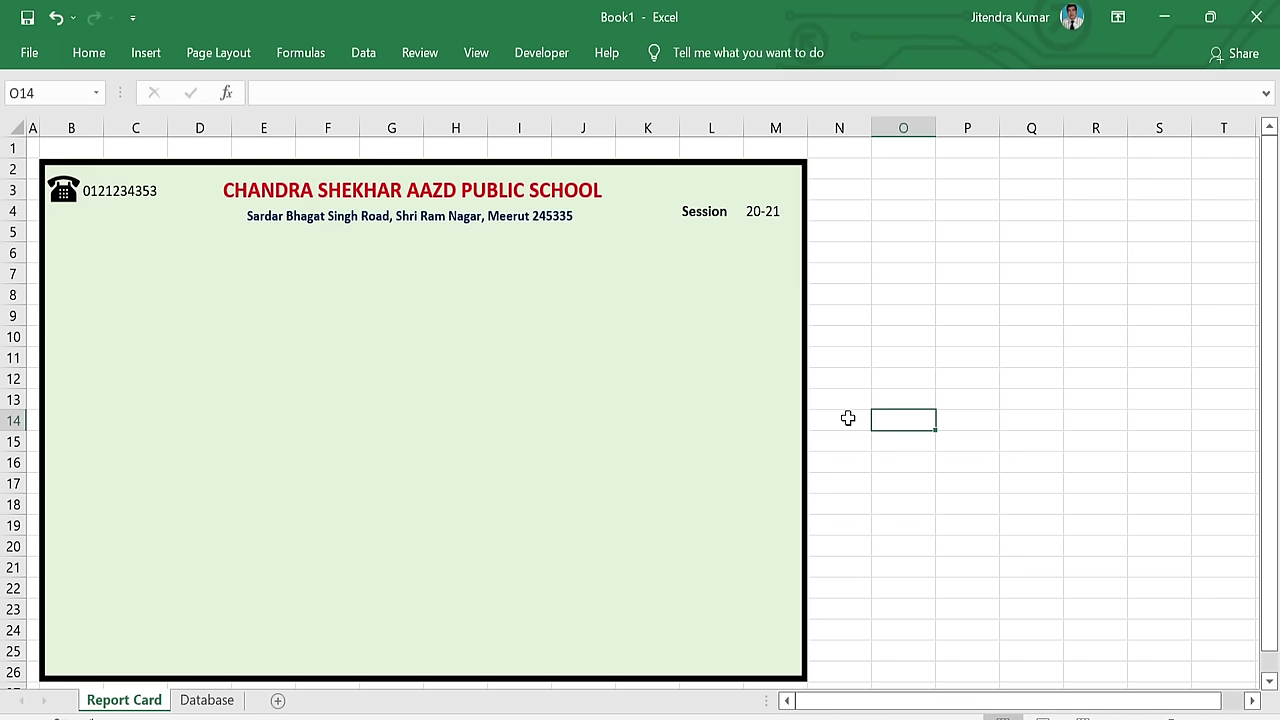
Draw a text box below the school address containing 'Report Card'.
left_click(147, 52)
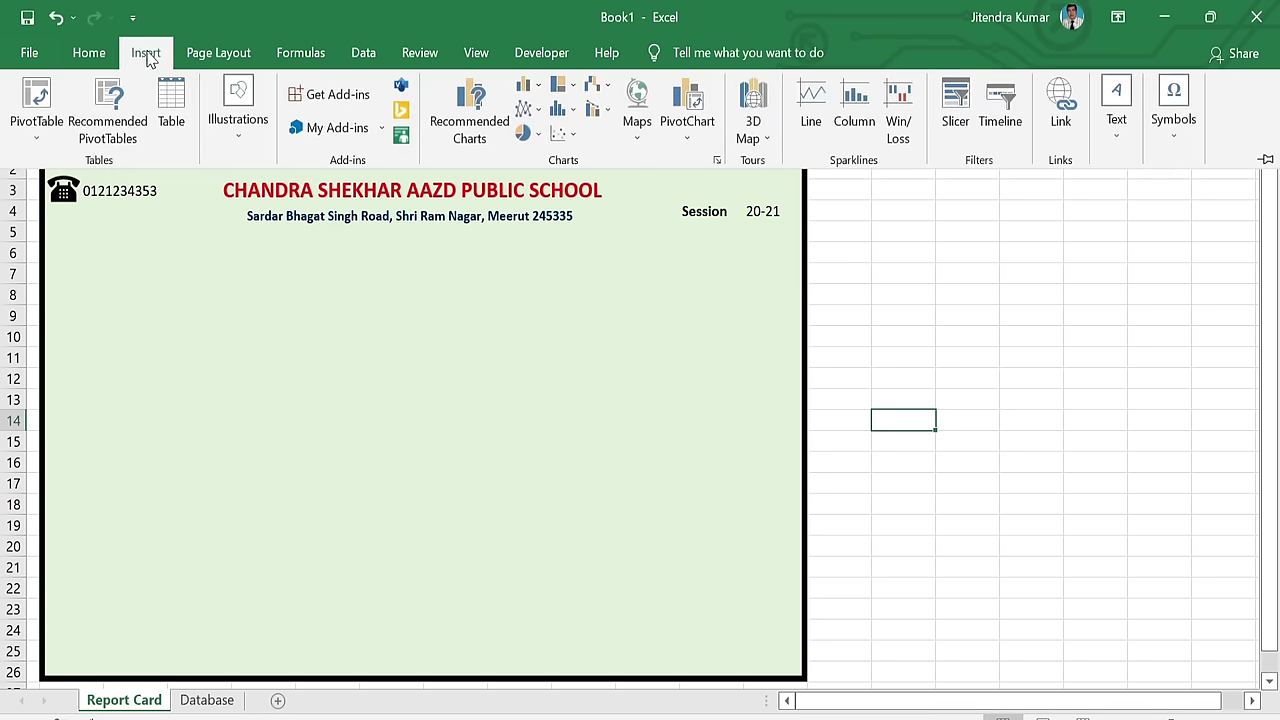
left_click(226, 146)
left_click(273, 222)
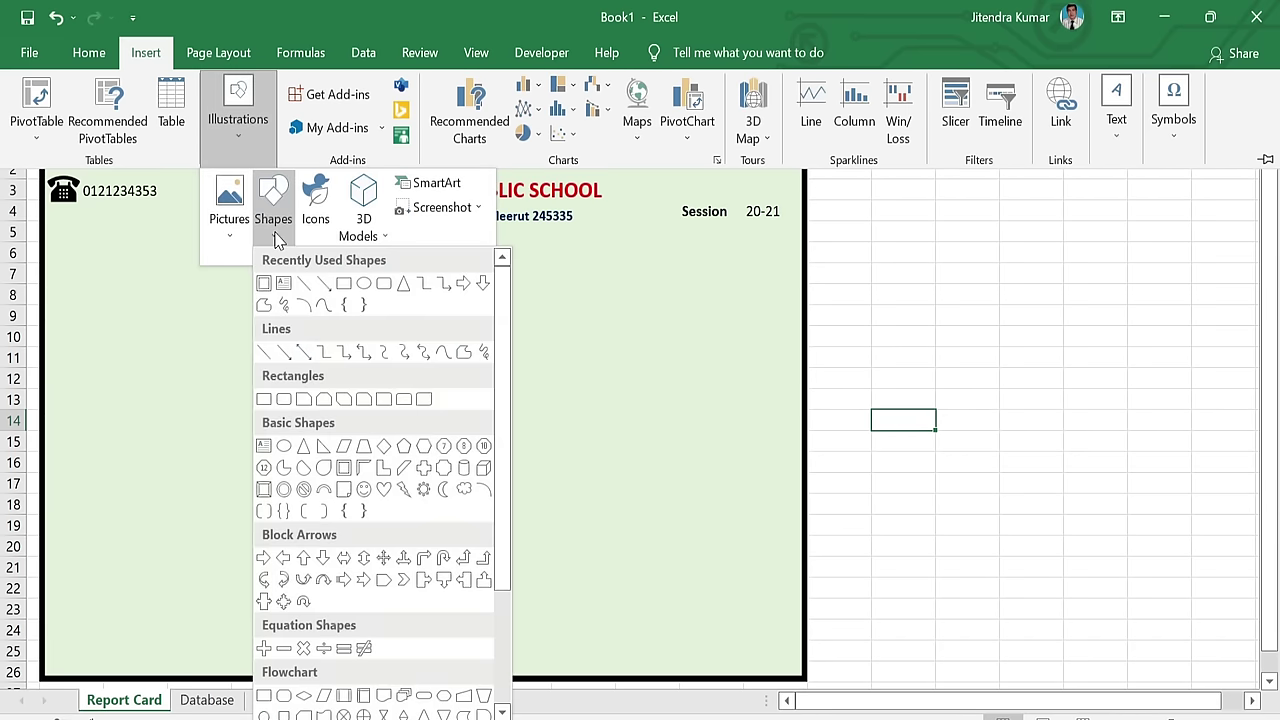
left_click(283, 286)
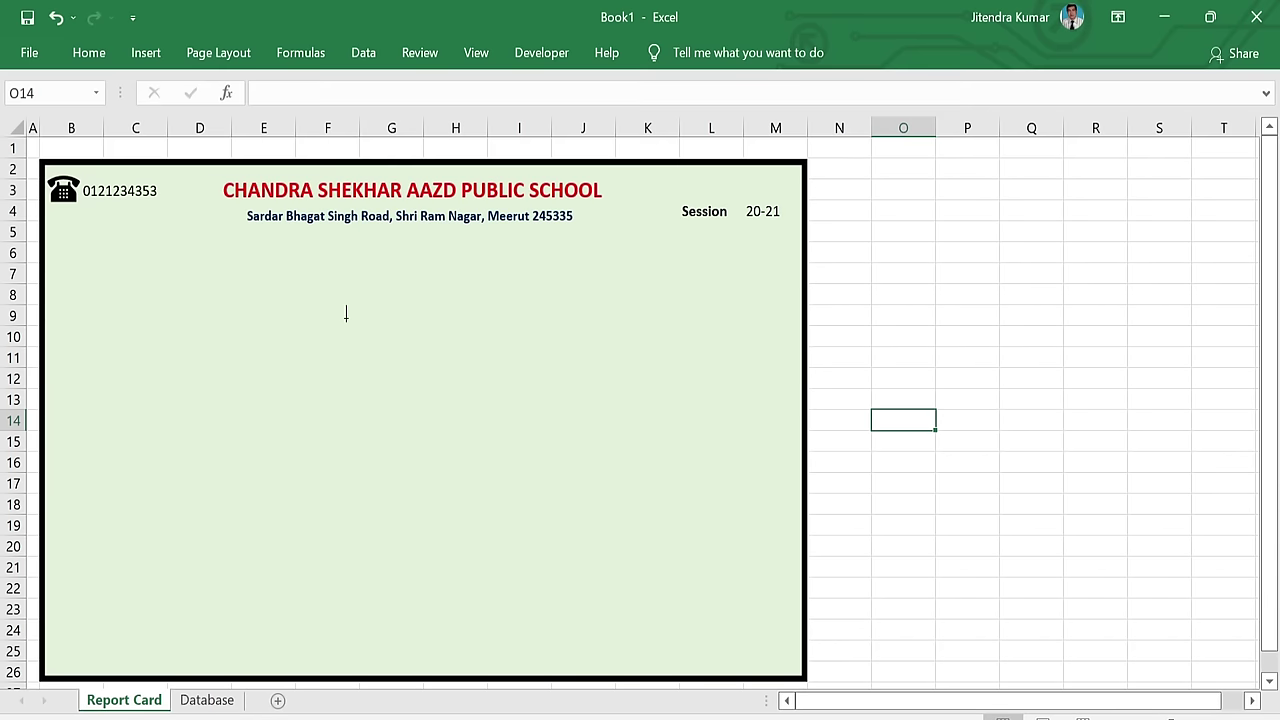
left_click_drag(245, 266, 586, 312)
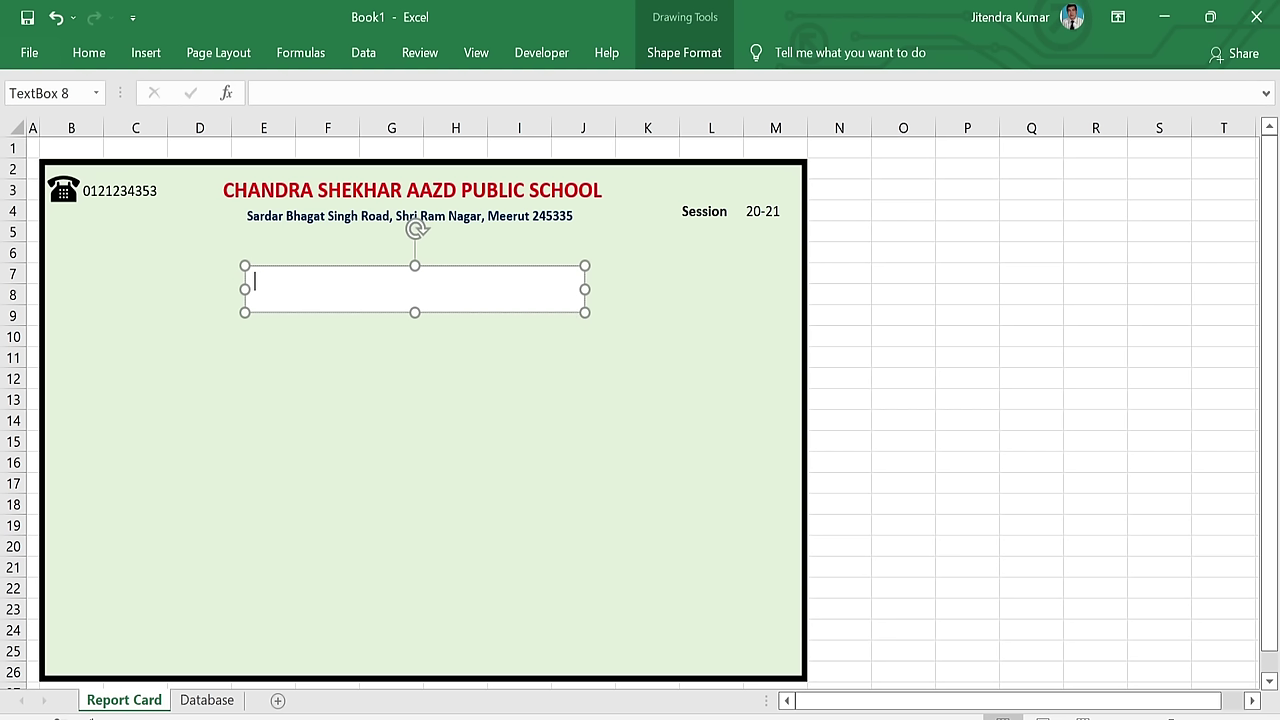
type("Report Card")
Make the Report Card text 18 pt, bold and centred.
key("ctrl+a")
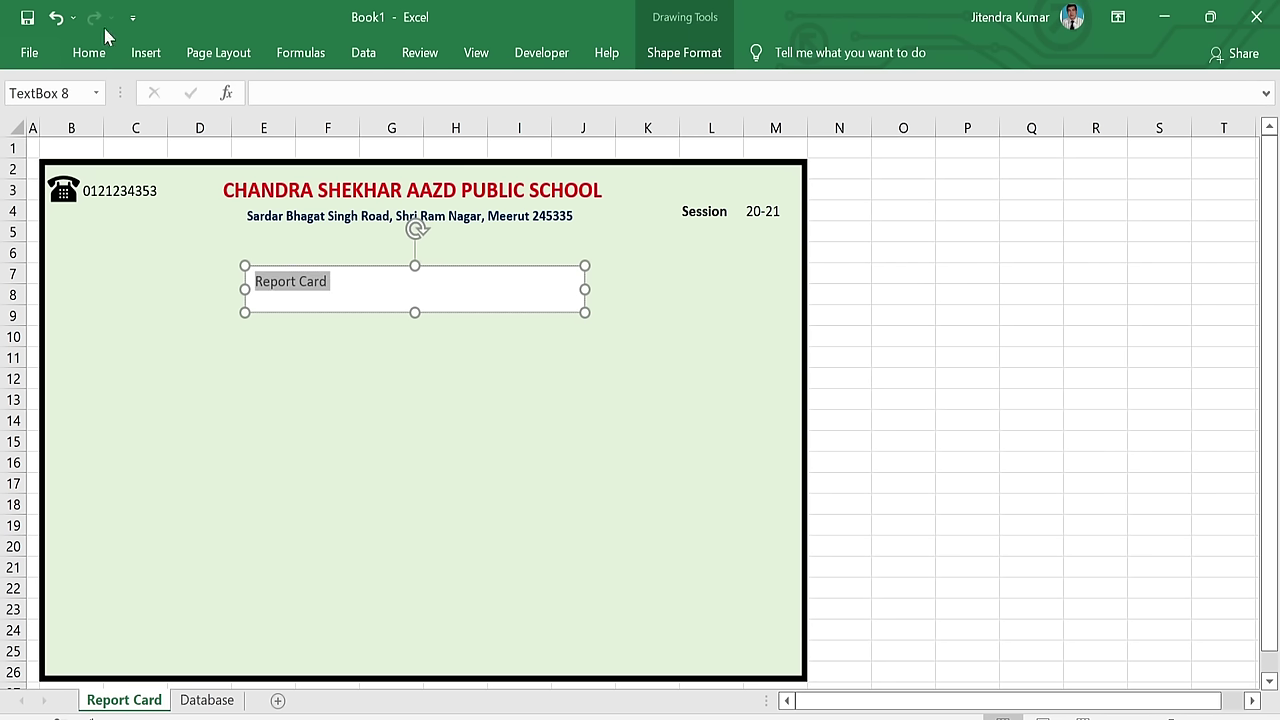
left_click(89, 52)
left_click(279, 93)
left_click(279, 93)
left_click(279, 93)
left_click(279, 93)
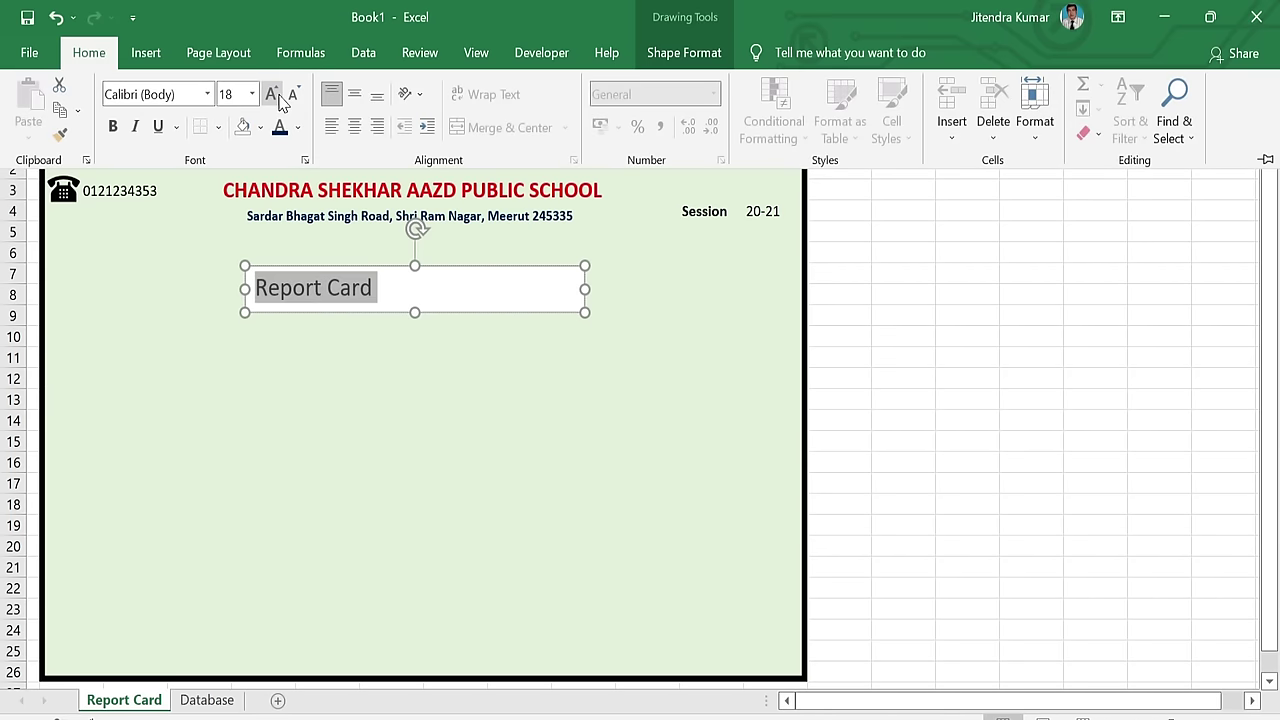
key("ctrl+b")
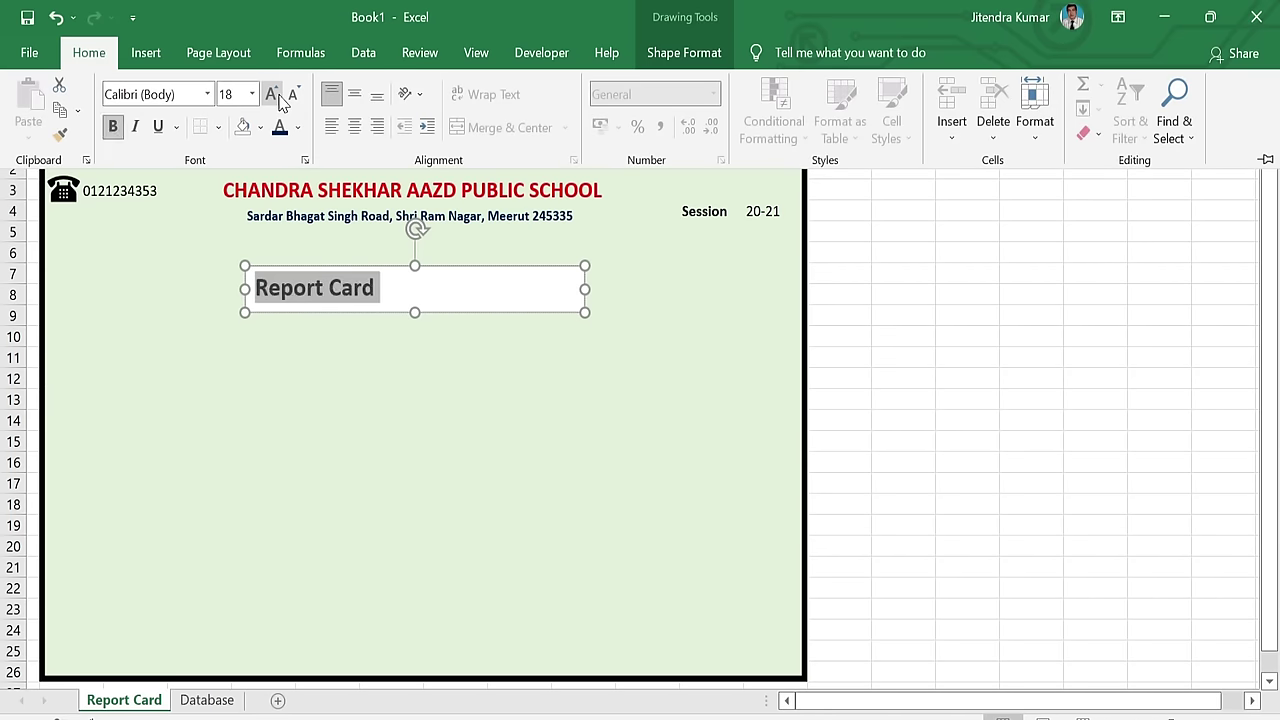
left_click(355, 127)
Remove the heading box's background fill and outline.
left_click(686, 60)
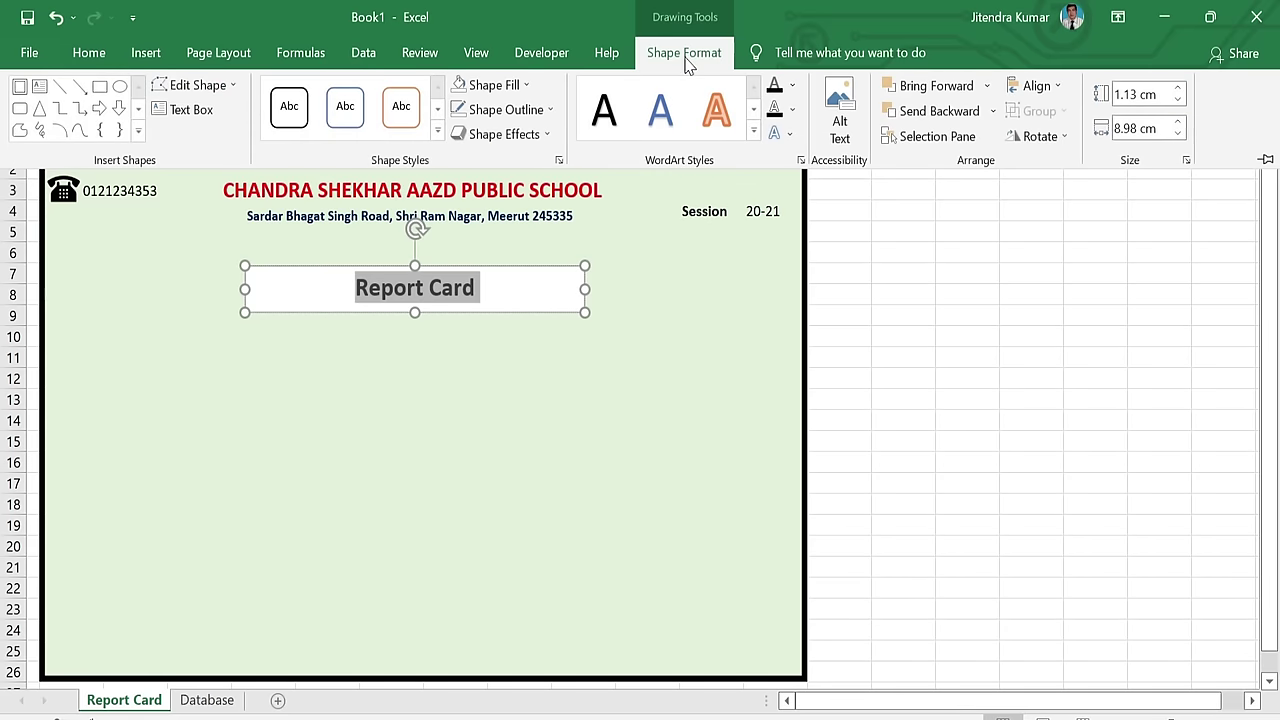
left_click(527, 86)
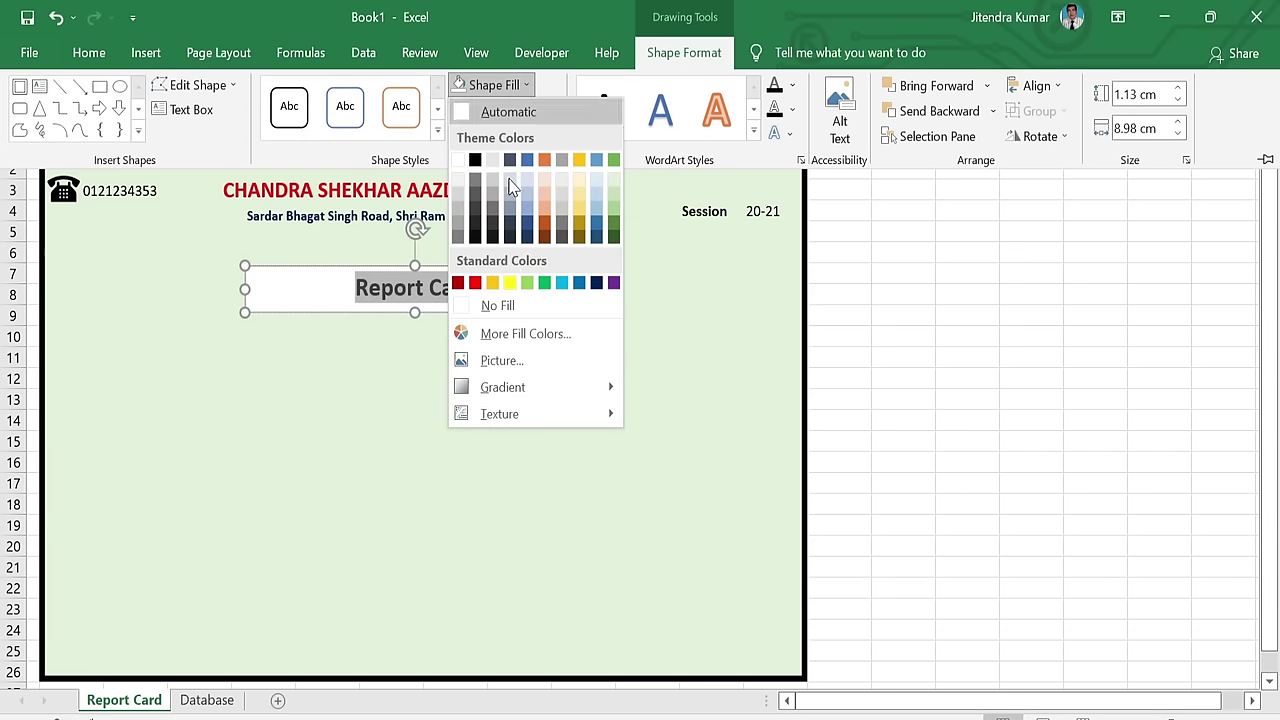
left_click(497, 305)
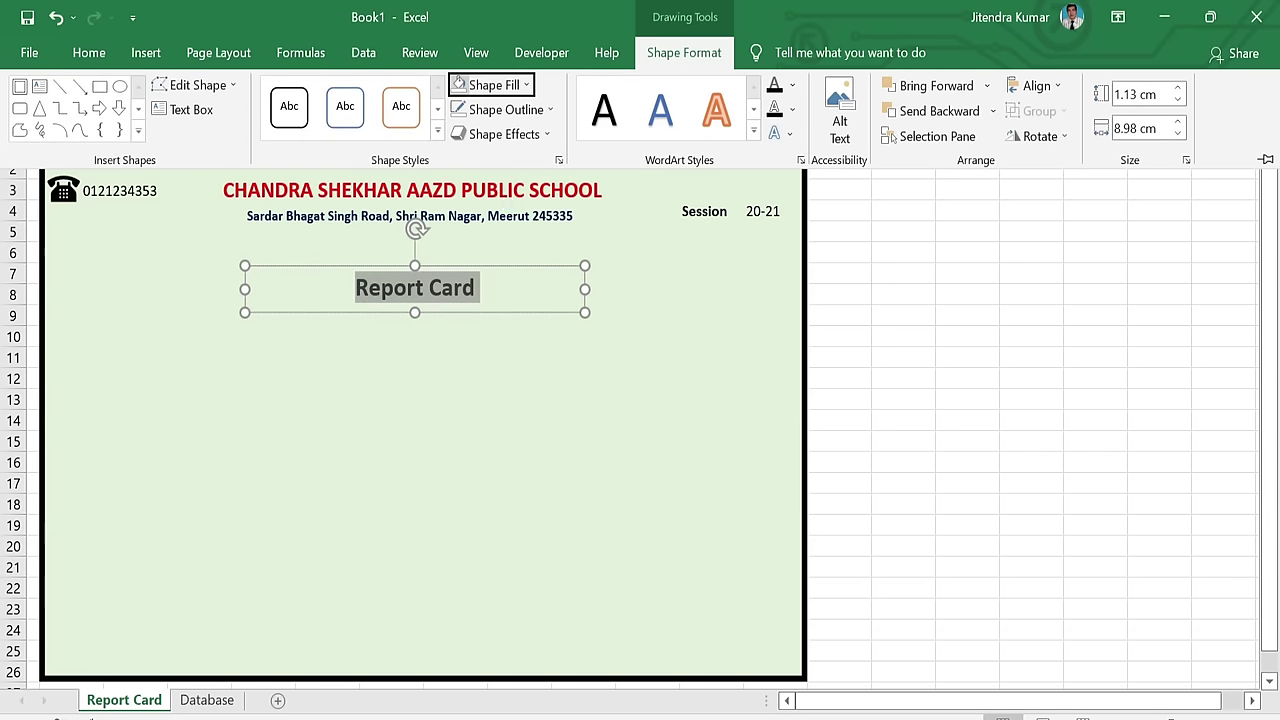
left_click(517, 120)
left_click(505, 332)
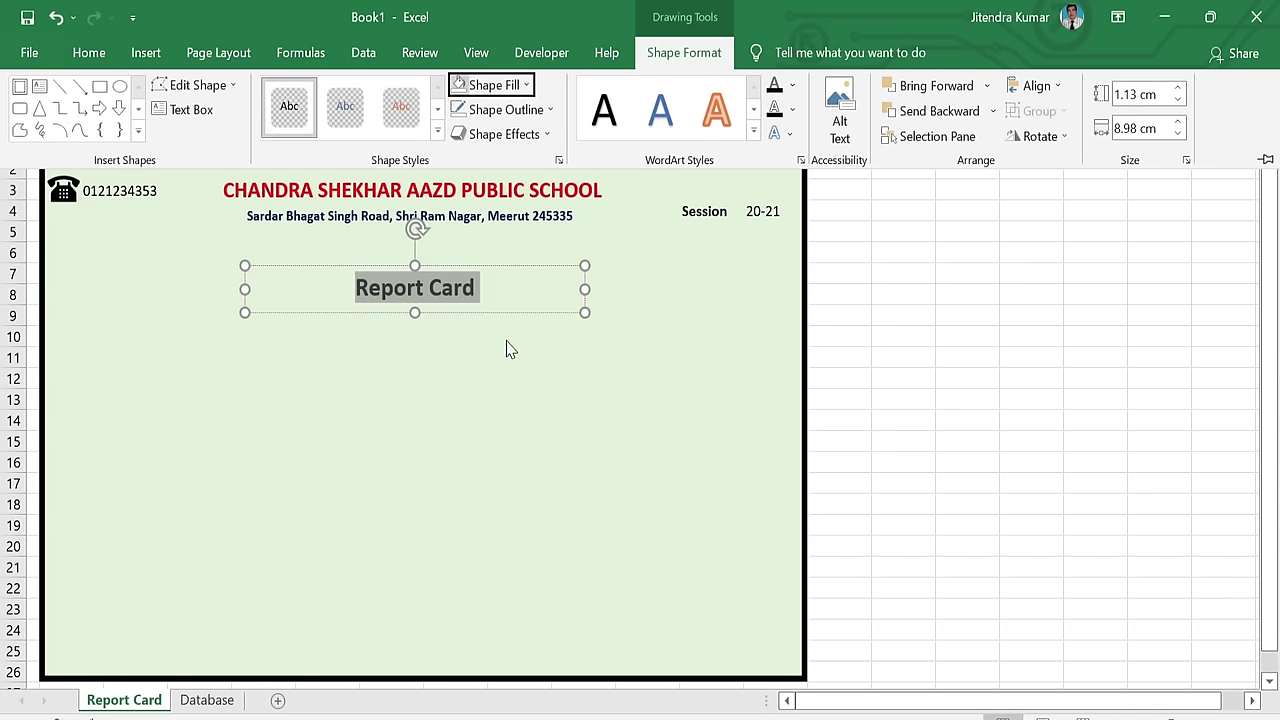
Underline the Report Card heading and move it up under the address.
left_click(92, 54)
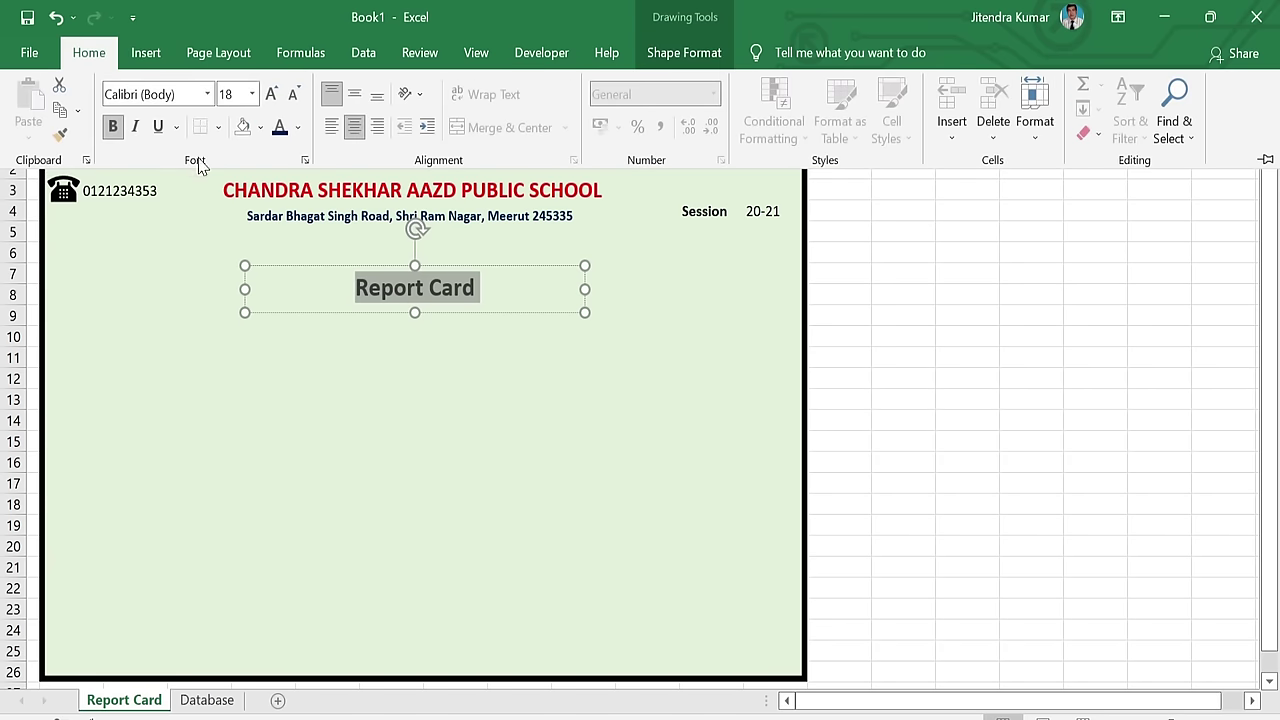
left_click(157, 126)
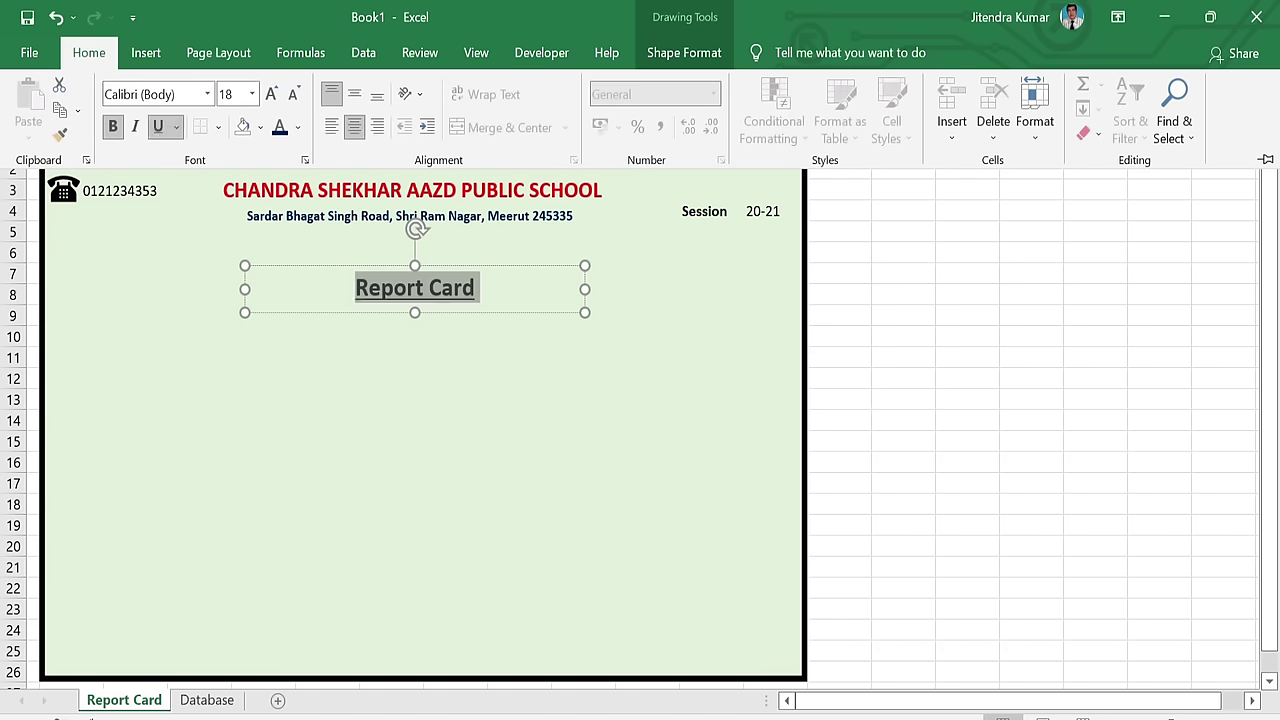
left_click(545, 270)
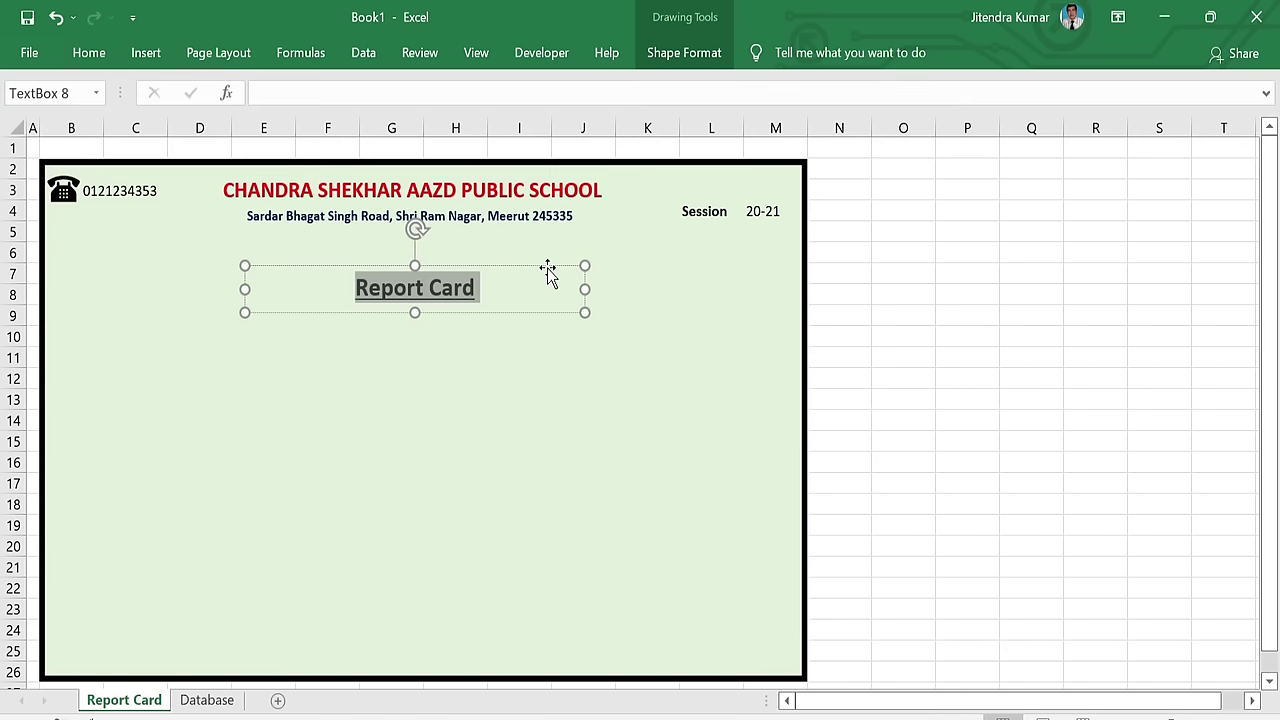
left_click_drag(546, 268, 547, 234)
left_click(866, 372)
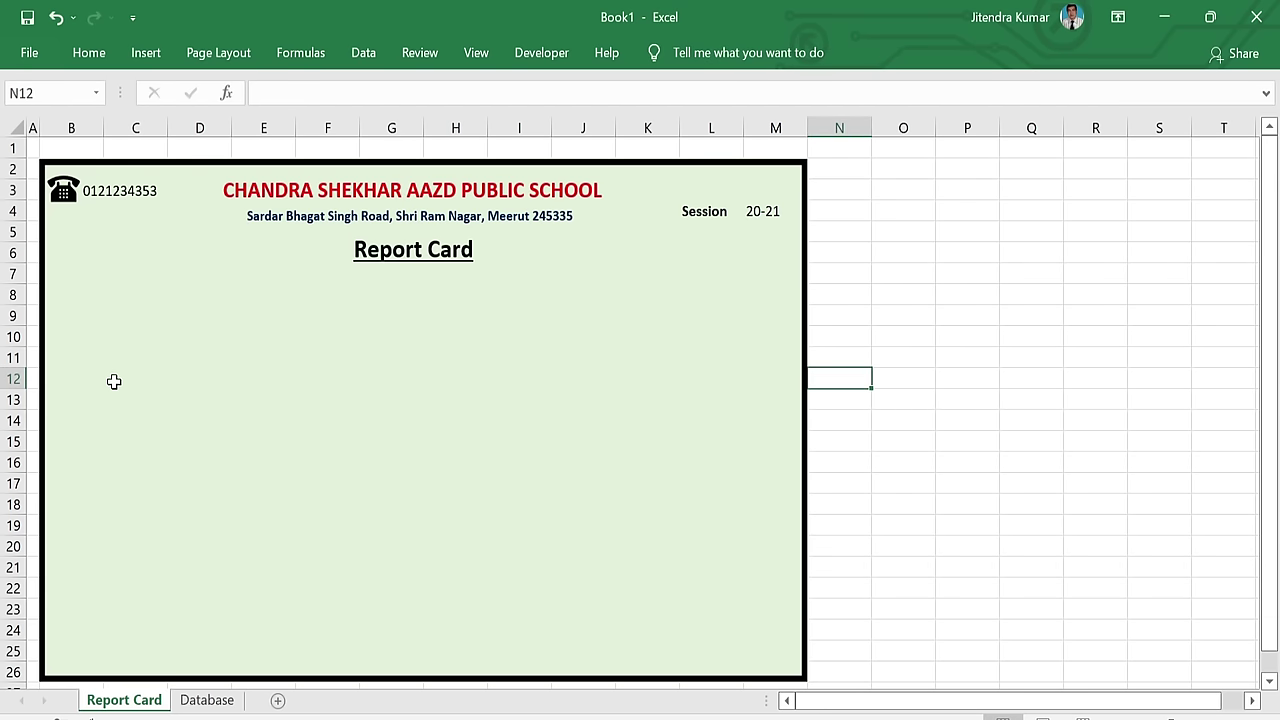
Make column B a thin margin and narrow column C.
left_click(90, 294)
mouse_move(104, 130)
left_mouse_down()
mouse_move(53, 128)
mouse_move(205, 128)
left_mouse_up()
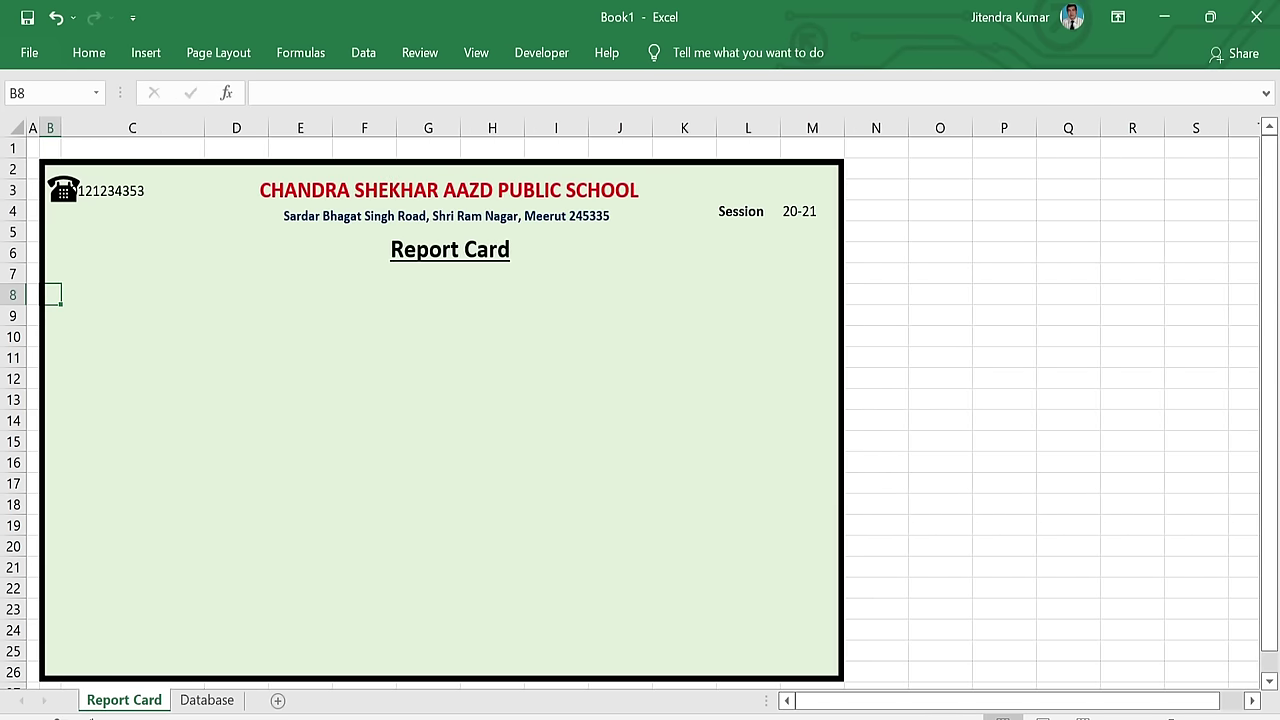
left_click(99, 309)
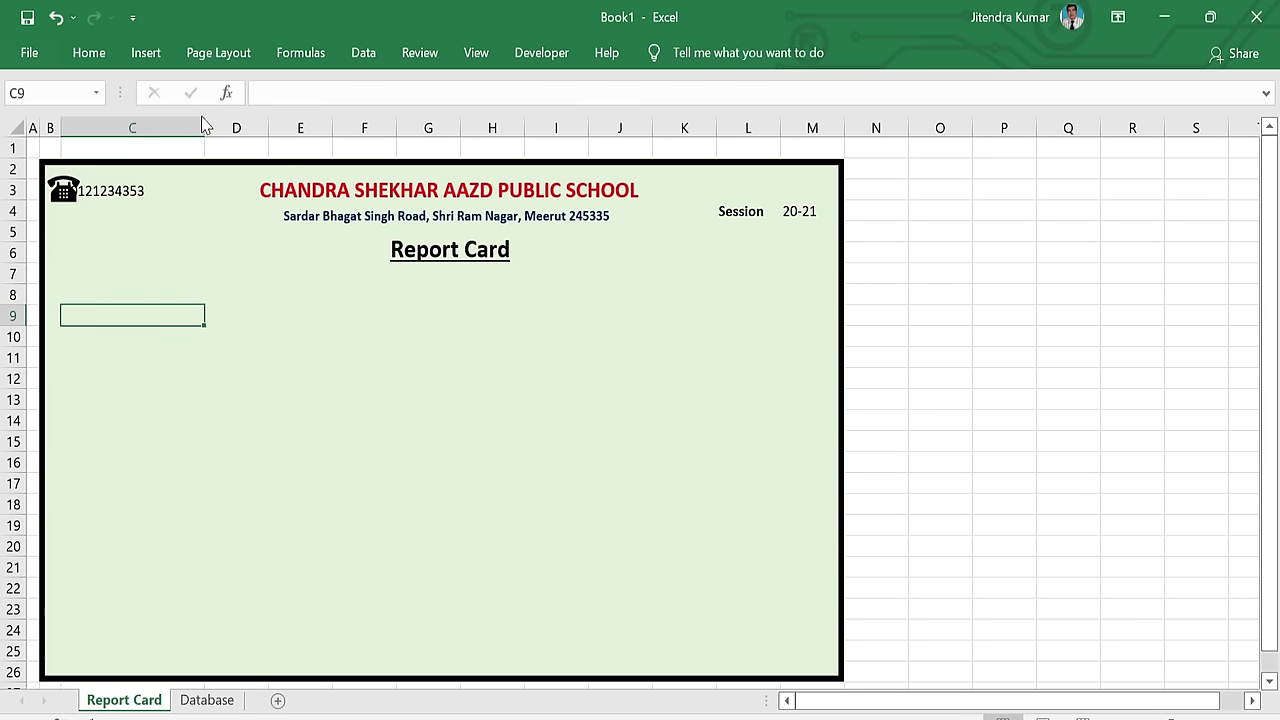
left_click_drag(202, 127, 181, 127)
Move the phone-number text box right so the number shows fully.
left_click(137, 190)
left_click_drag(166, 211, 184, 213)
left_click(1044, 441)
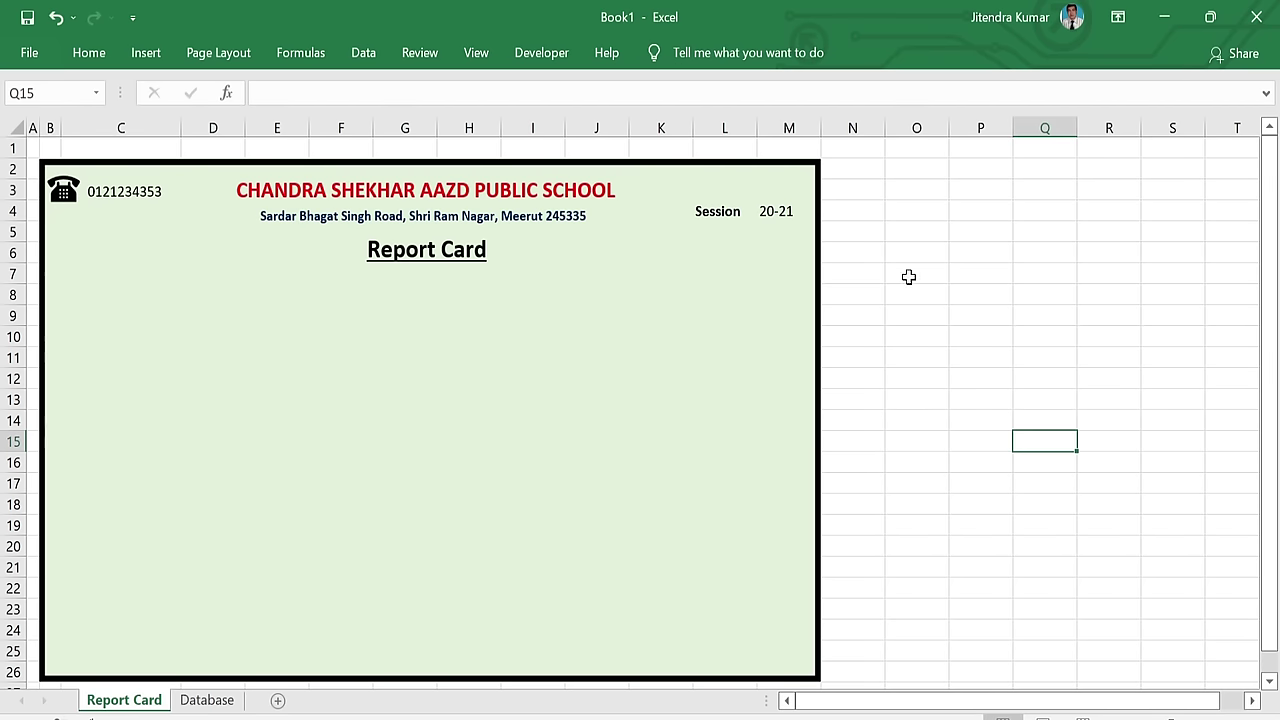
Enter the labels Roll No., Class, Student Name, Father's Name and DOB in C9:C13.
left_click(96, 316)
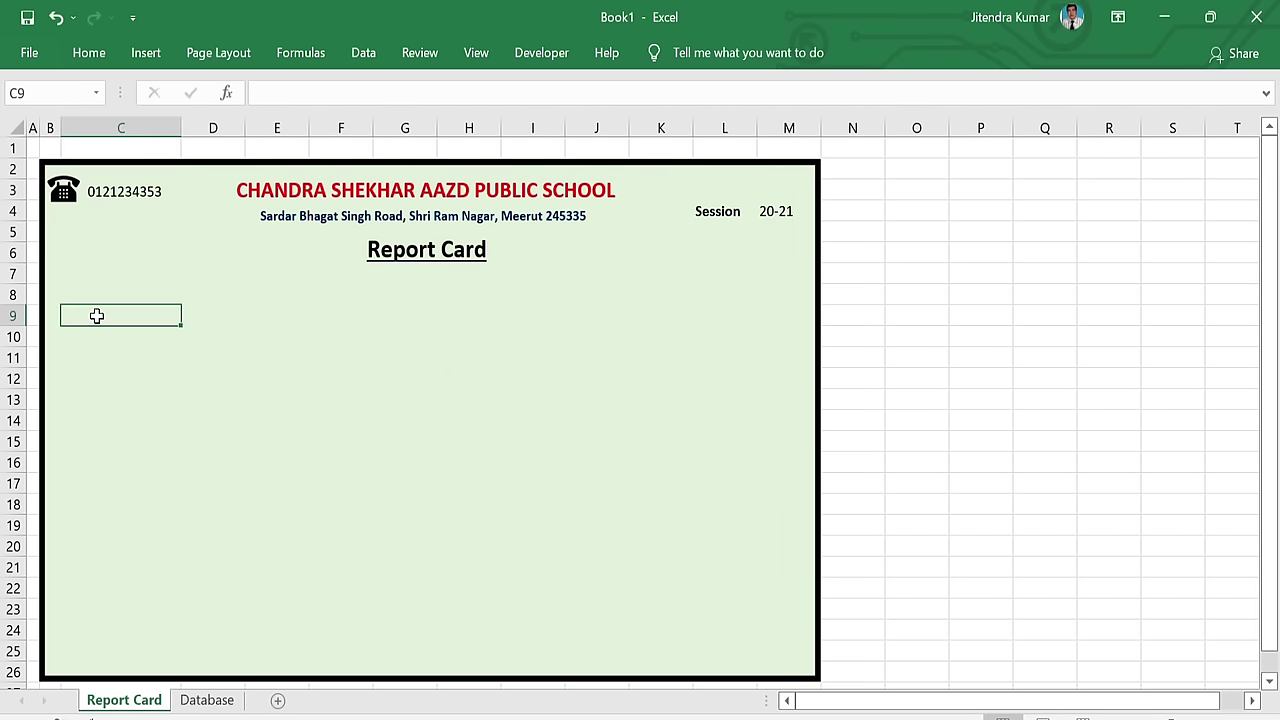
type("Roll No.")
key("Return")
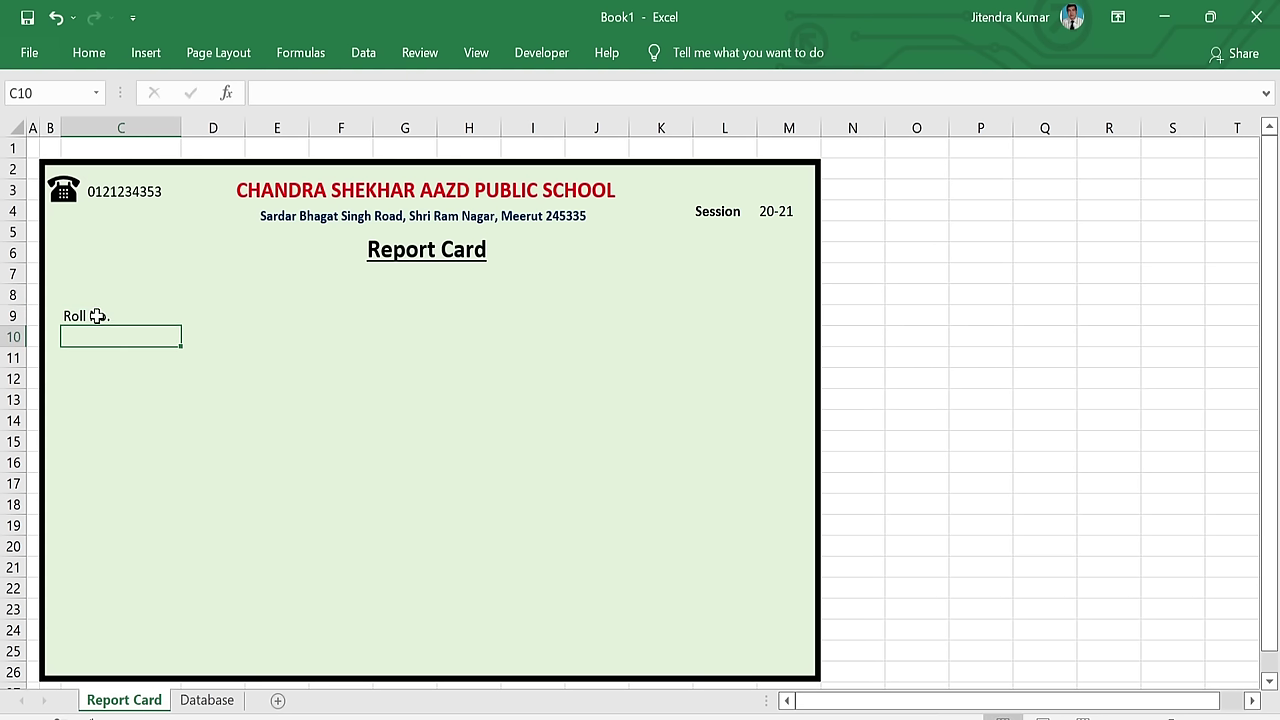
type("Class")
key("Return")
type("Student Name")
key("Return")
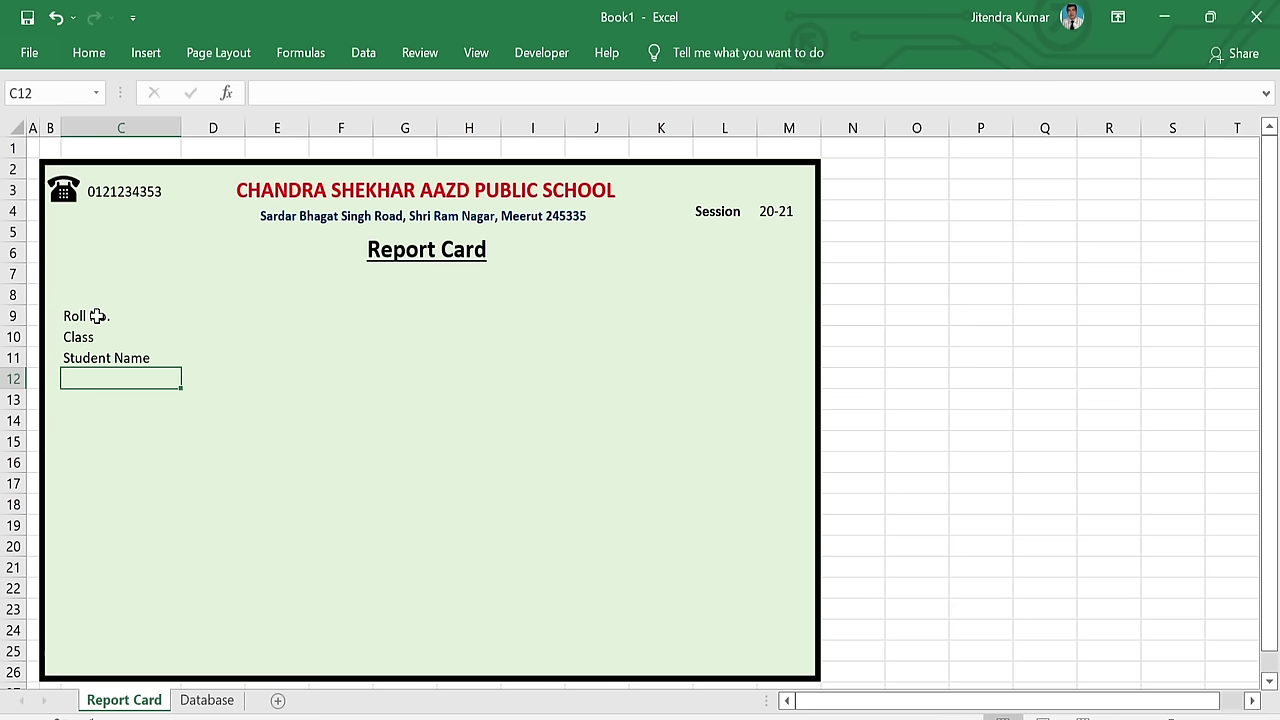
type("Father's Name")
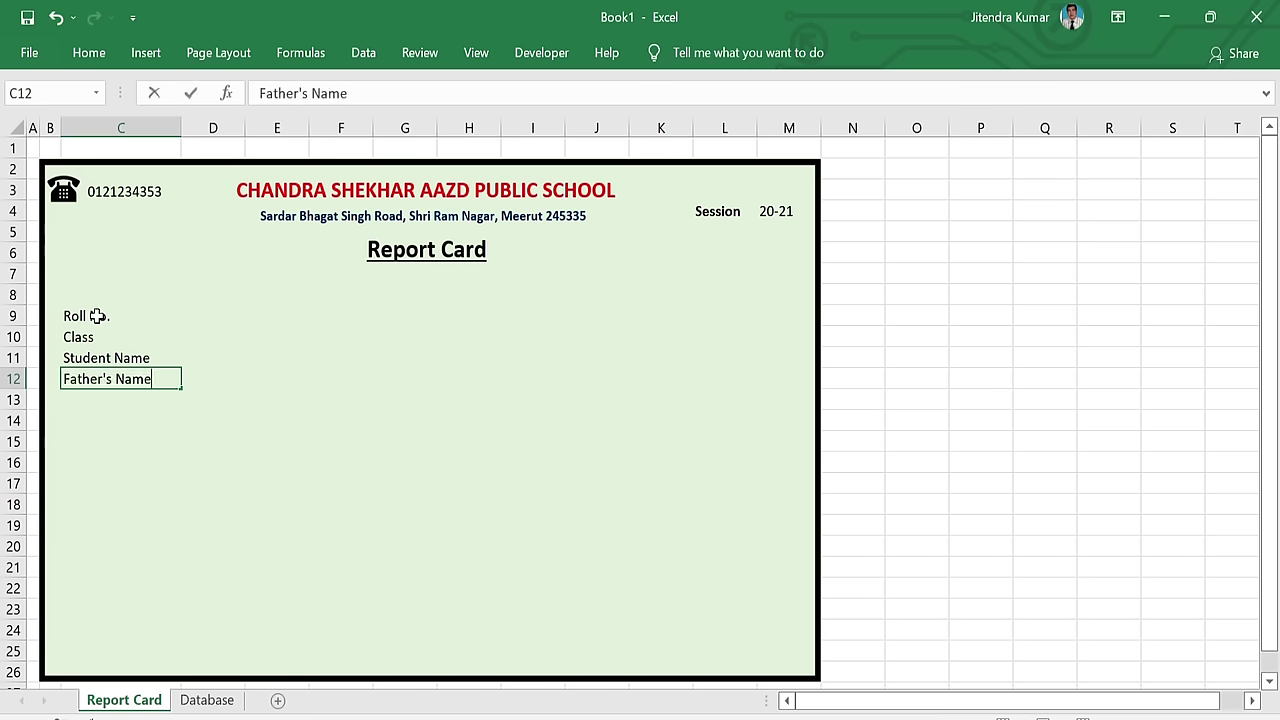
key("Return")
type("DOB")
key("Return")
Make the five labels in C9:C13 bold.
left_click(97, 316)
left_click_drag(97, 316, 108, 410)
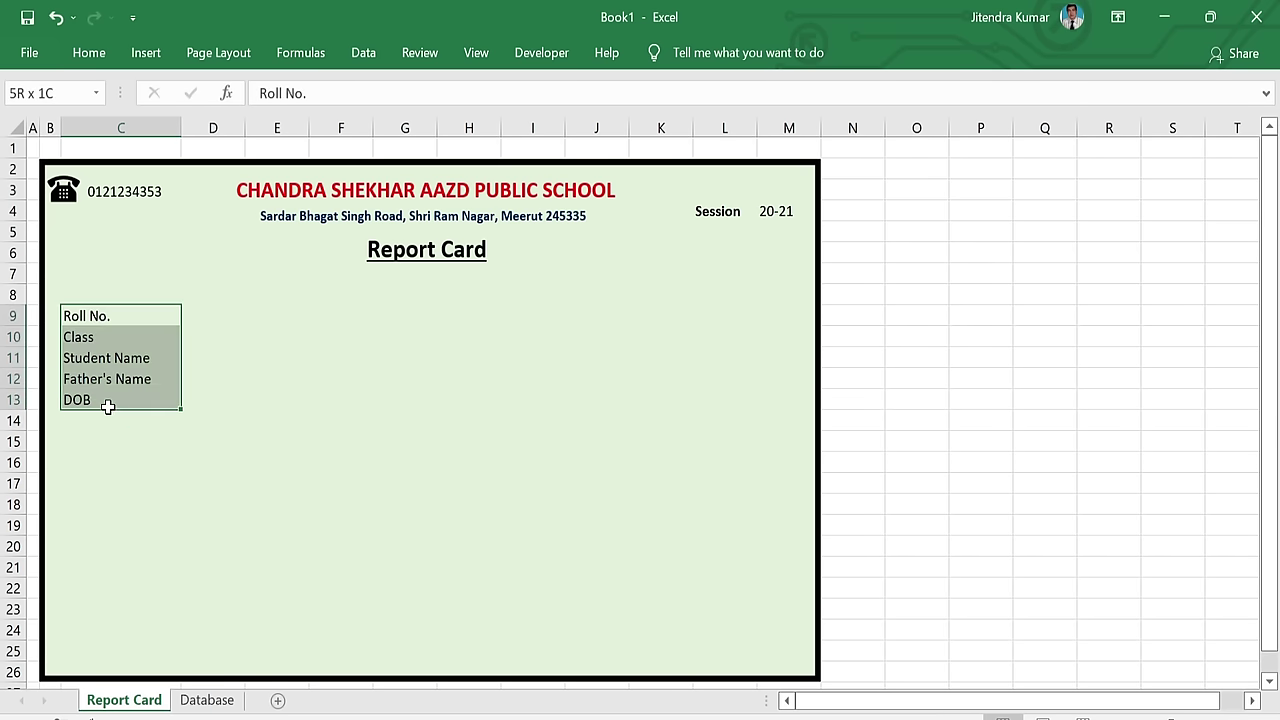
key("ctrl+b")
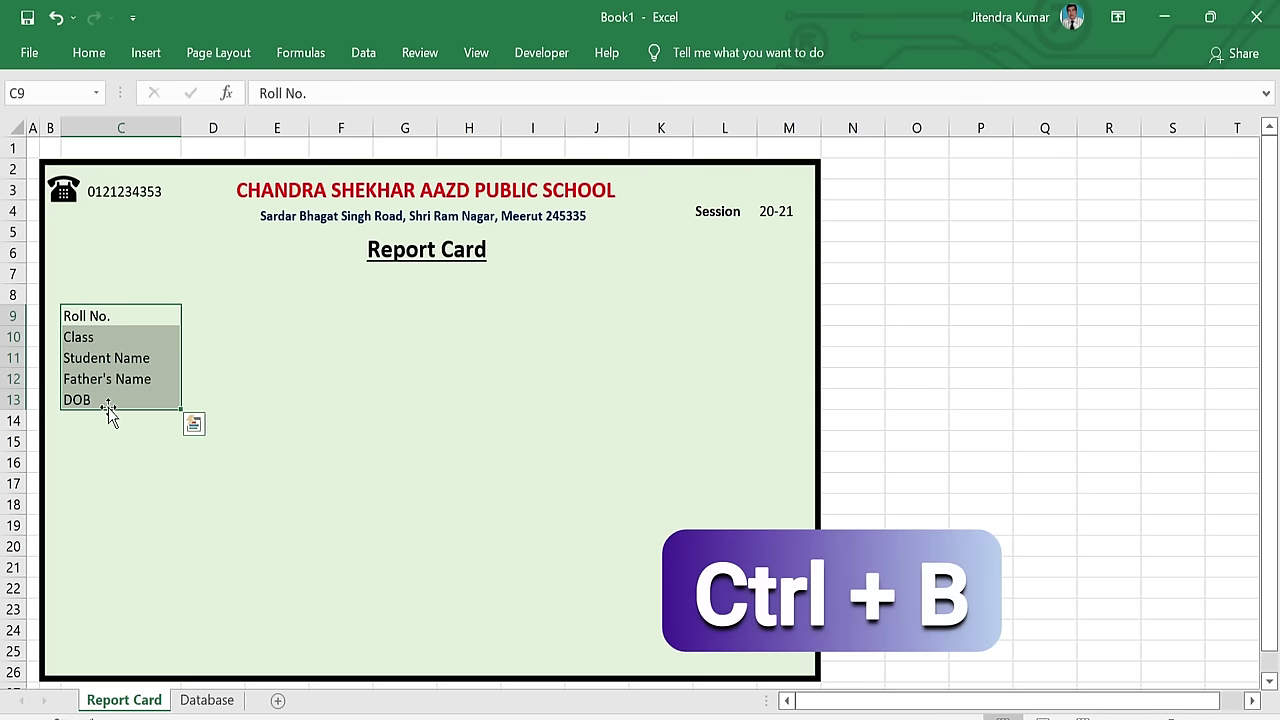
key("ctrl+b")
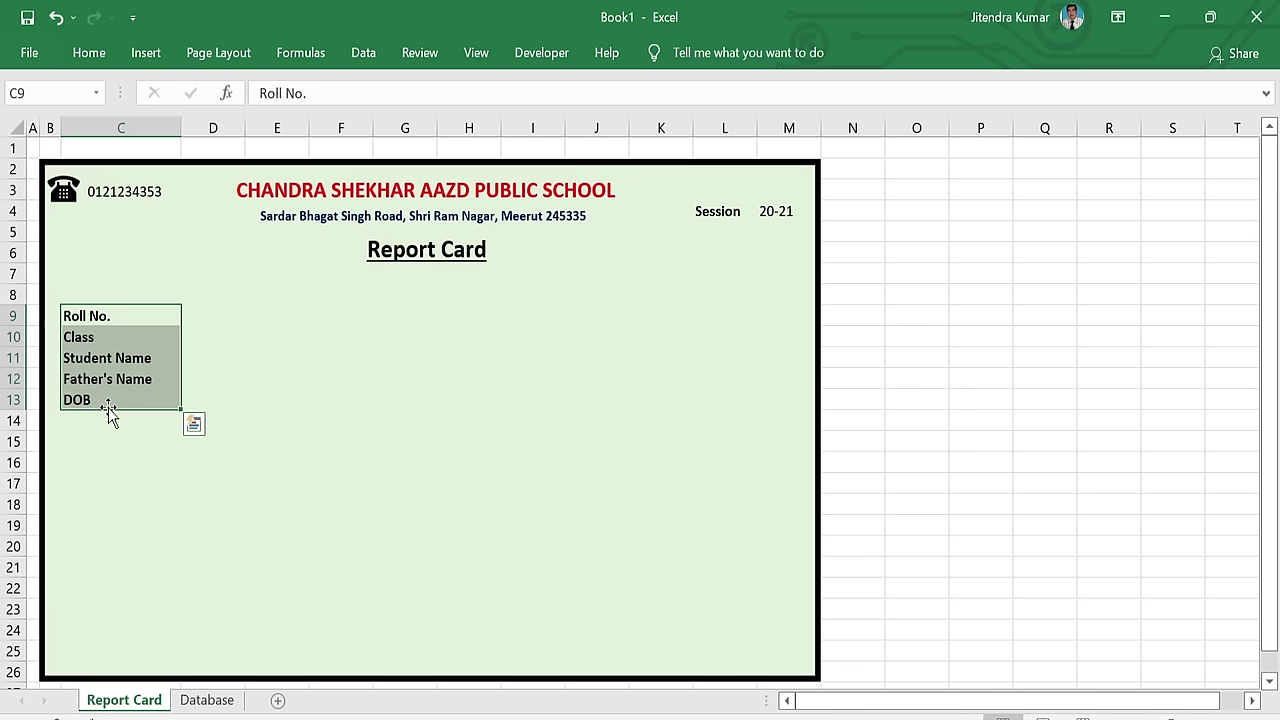
Narrow column D and put a colon beside each label in D9:D13.
left_click(254, 314)
left_click_drag(245, 122, 196, 119)
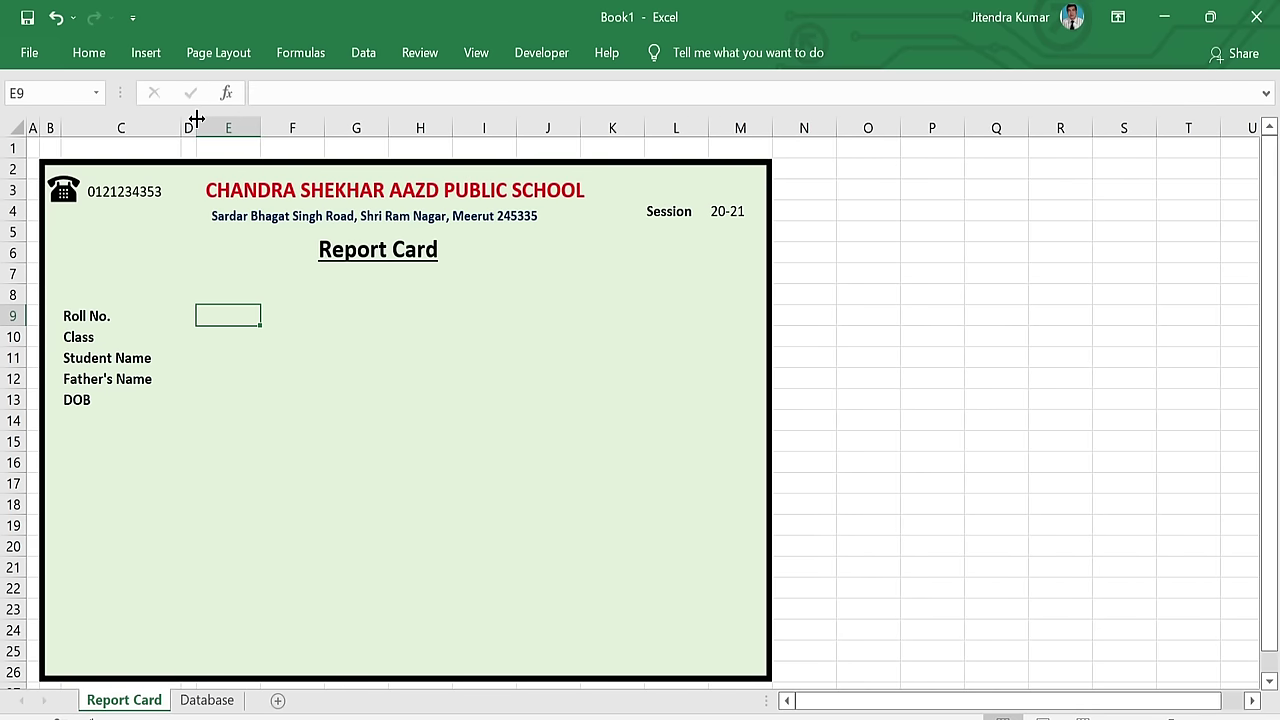
left_click(187, 314)
type(":")
key("Return")
type(":")
key("Return")
type(":")
key("Return")
type(":")
key("Return")
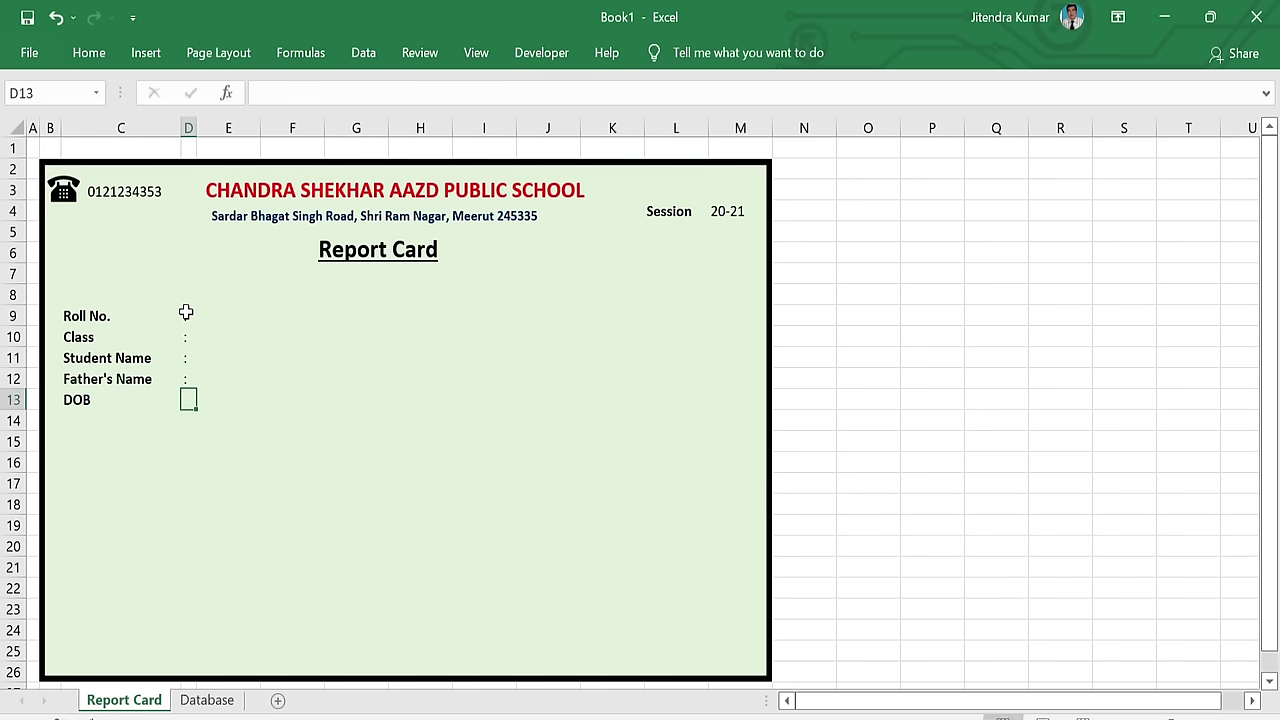
left_click_drag(186, 313, 186, 402)
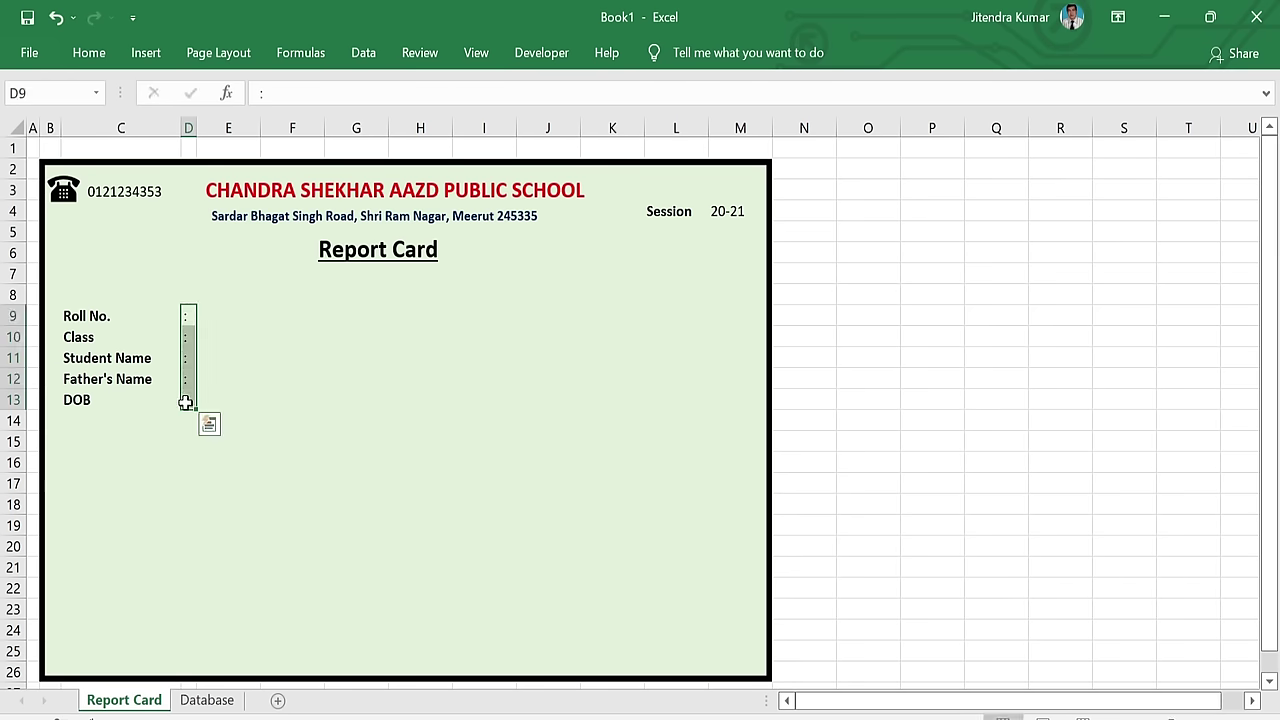
left_click(330, 420)
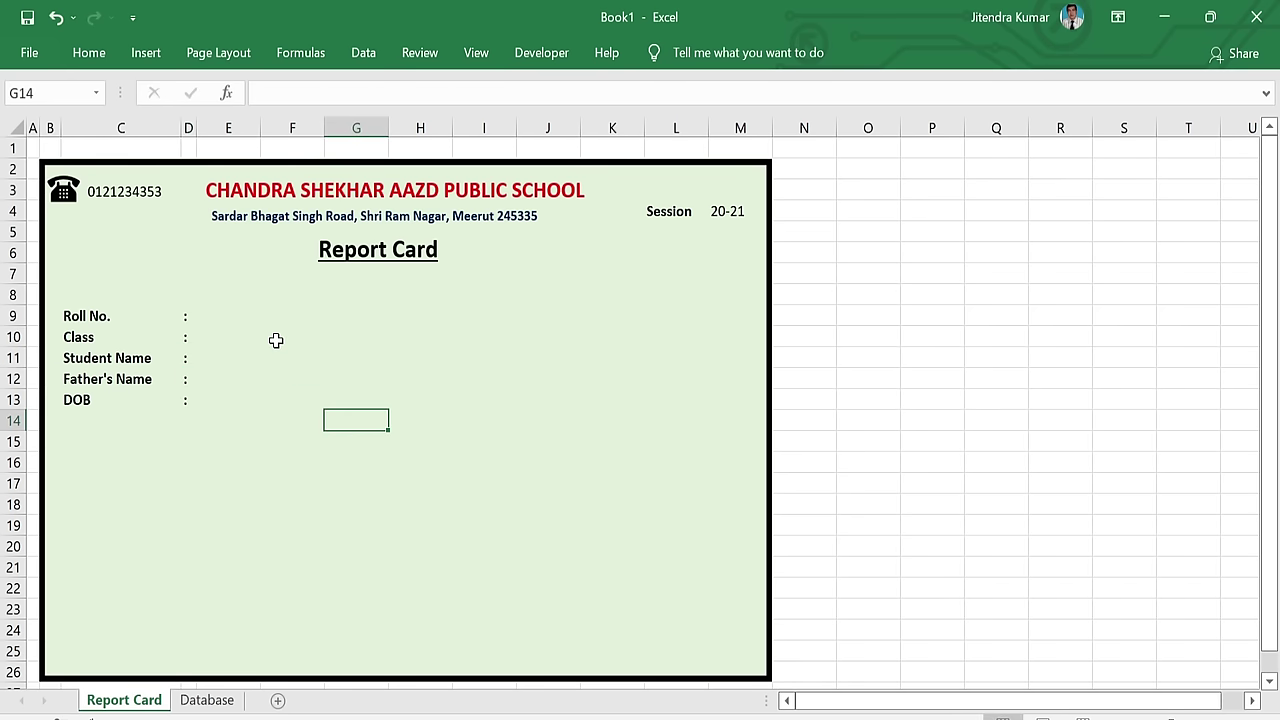
left_click_drag(183, 128, 172, 133)
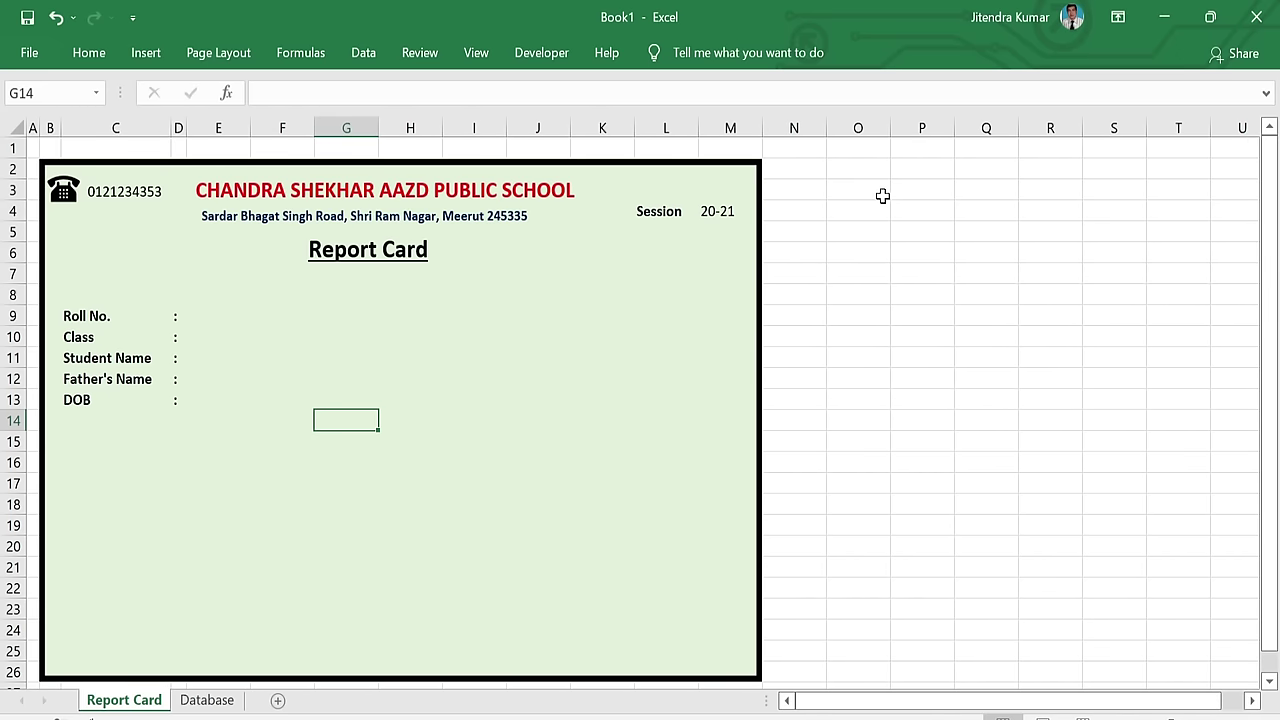
left_click(237, 318)
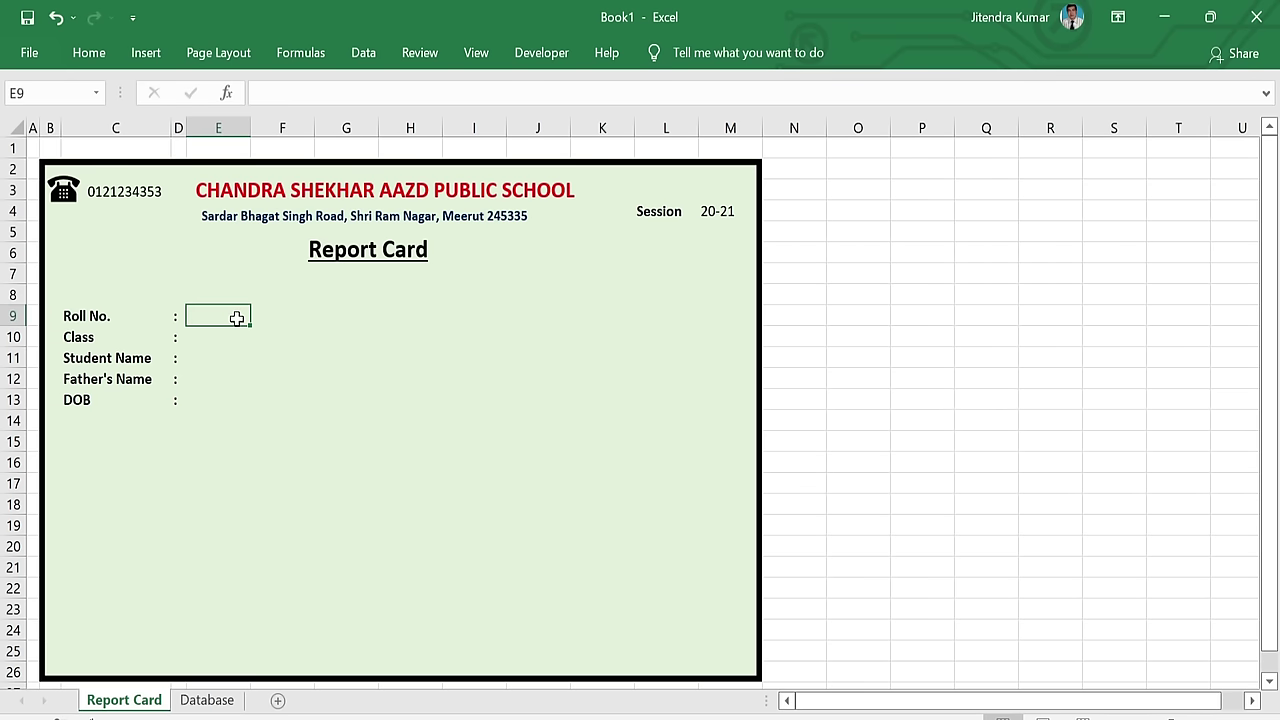
Give cell E9 a List data validation sourced from Database!$B$2:$B$12.
left_click(364, 55)
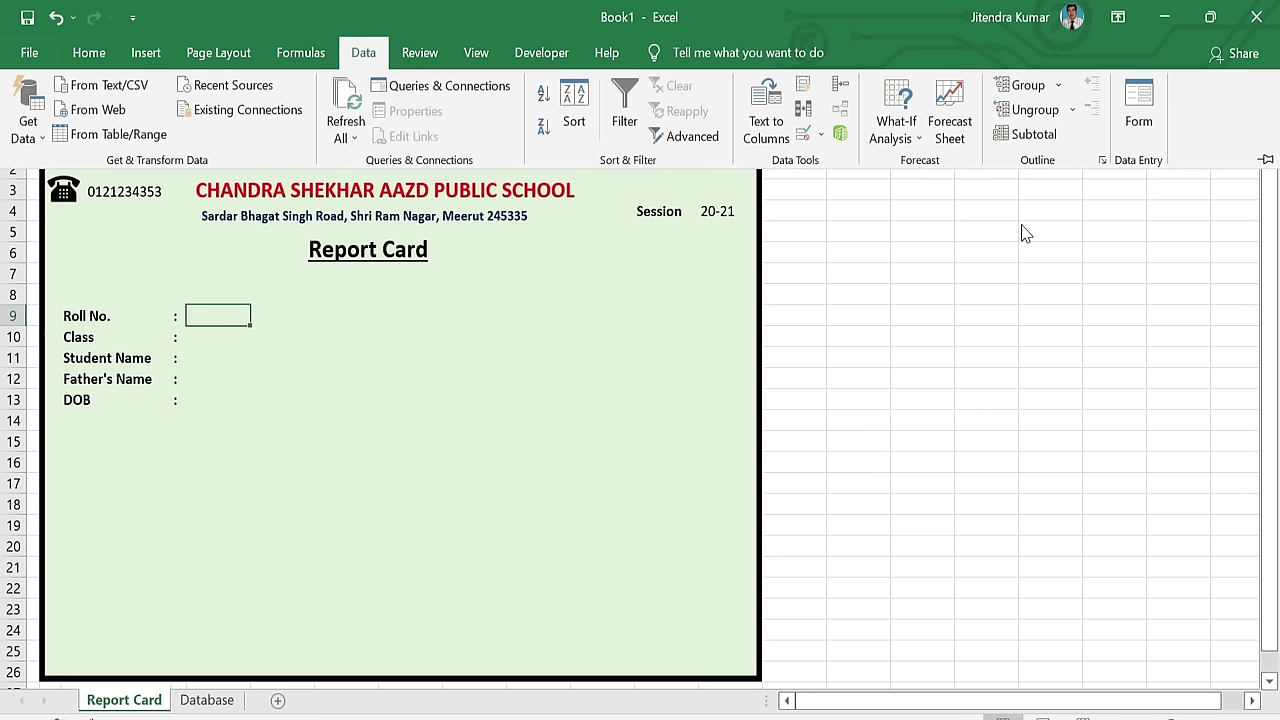
left_click(820, 136)
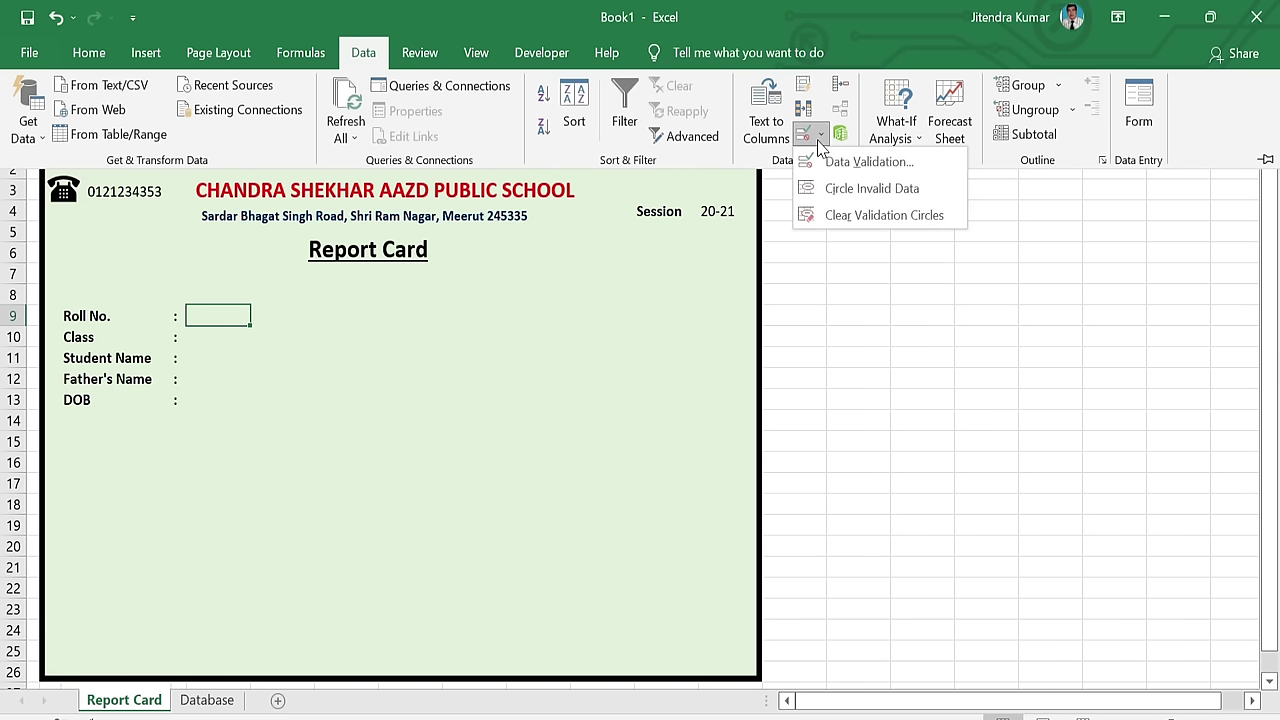
left_click(840, 161)
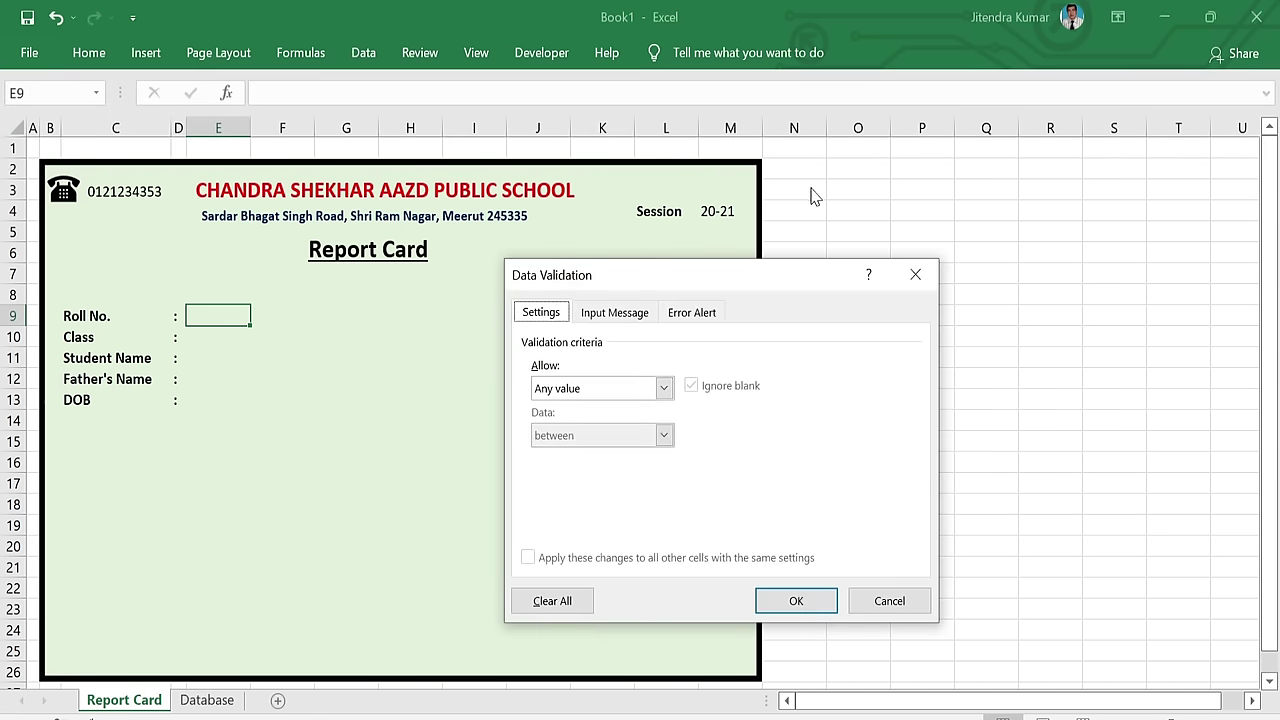
left_click(663, 388)
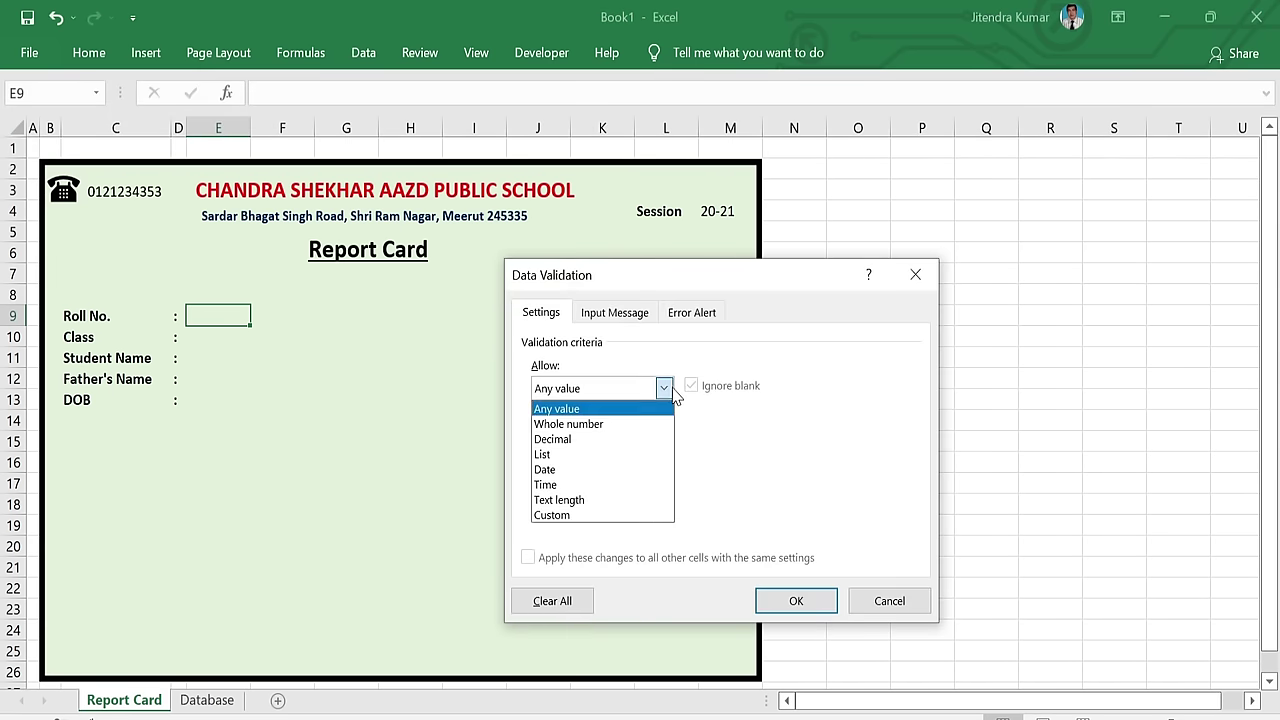
left_click(584, 458)
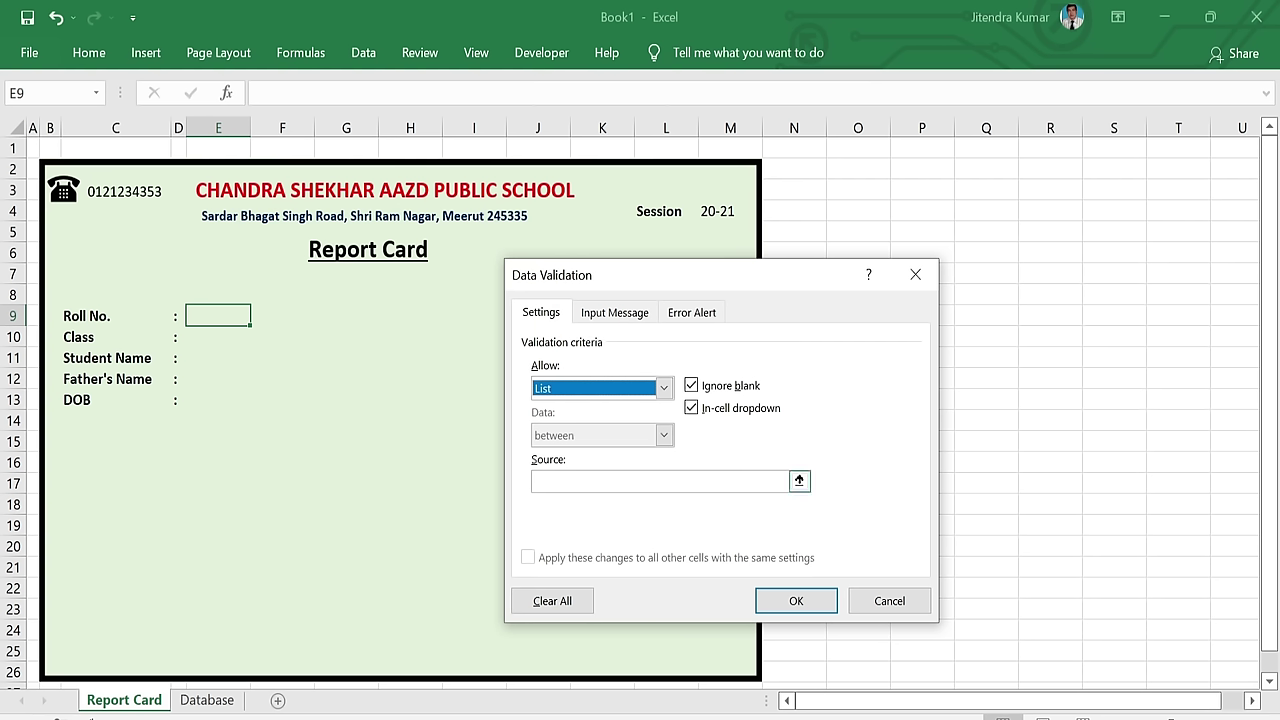
left_click(760, 481)
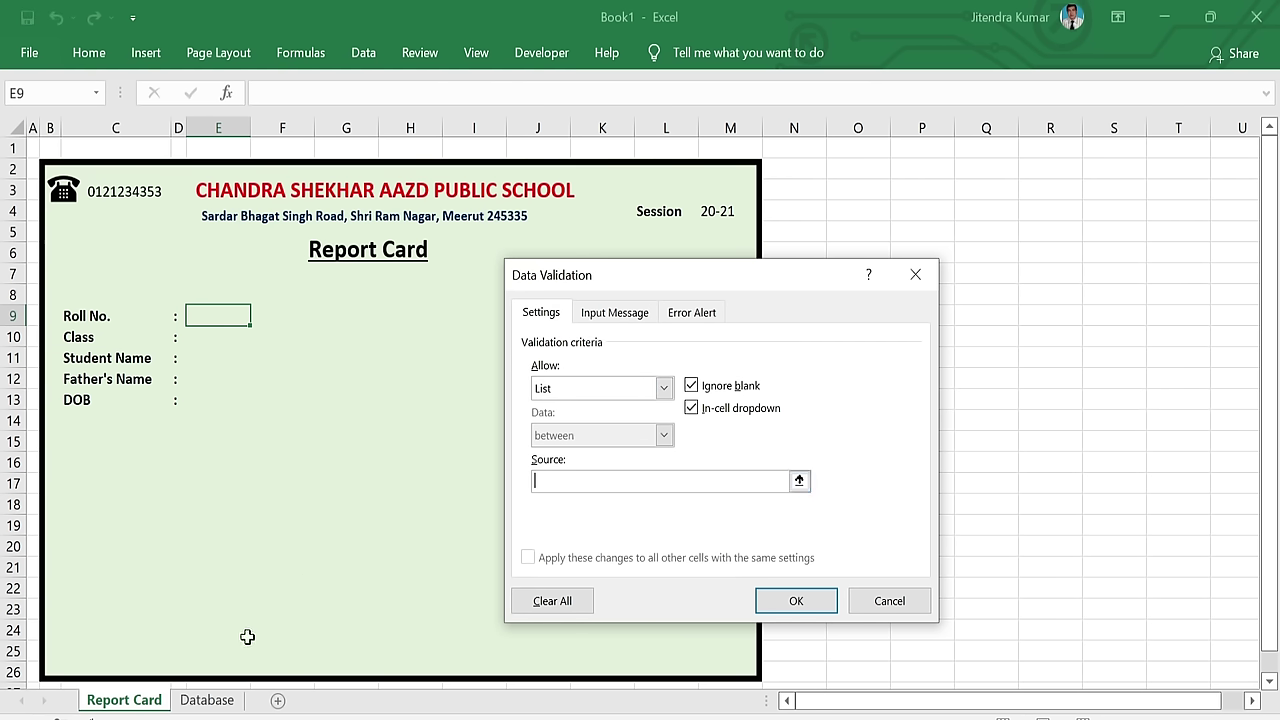
left_click(207, 700)
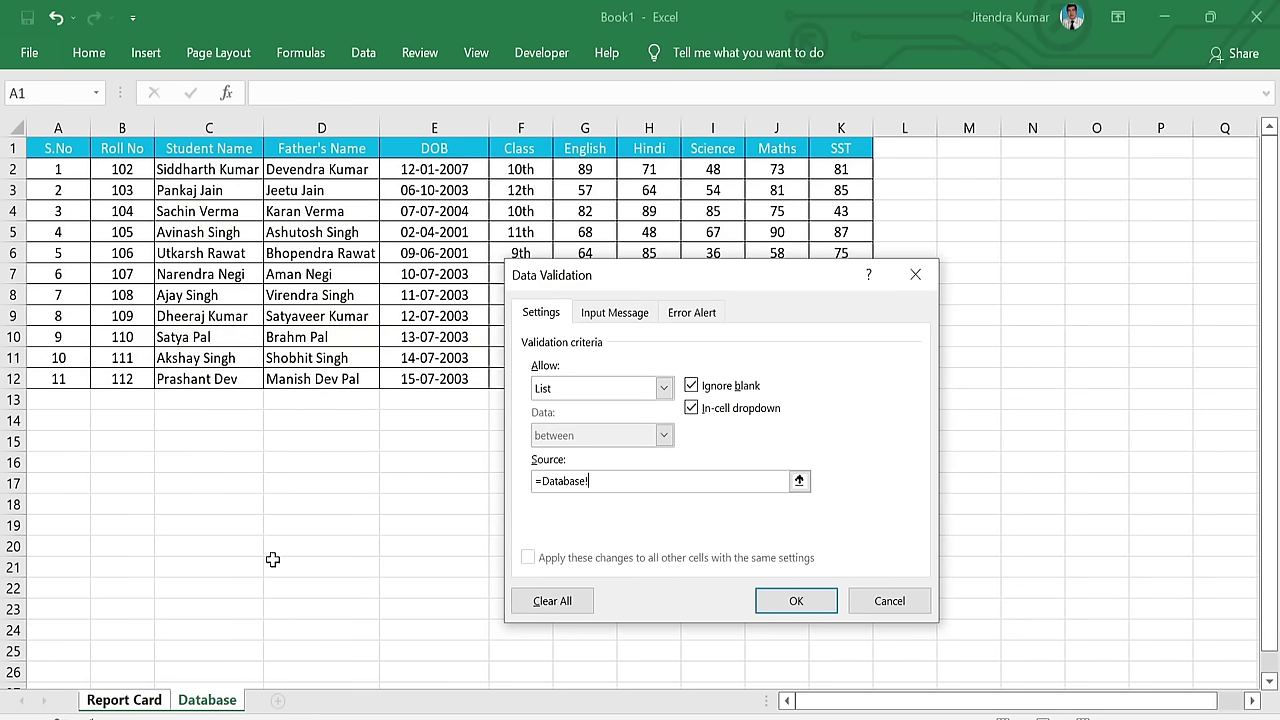
left_click_drag(128, 172, 127, 380)
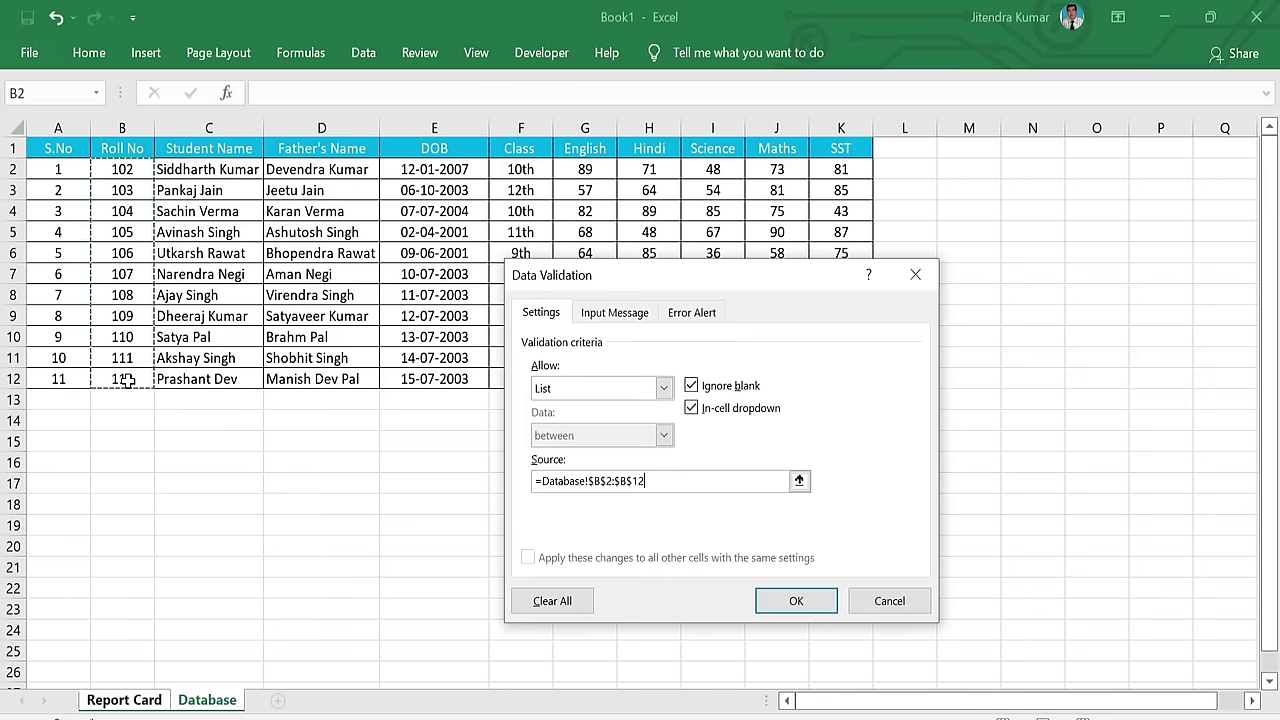
left_click(779, 600)
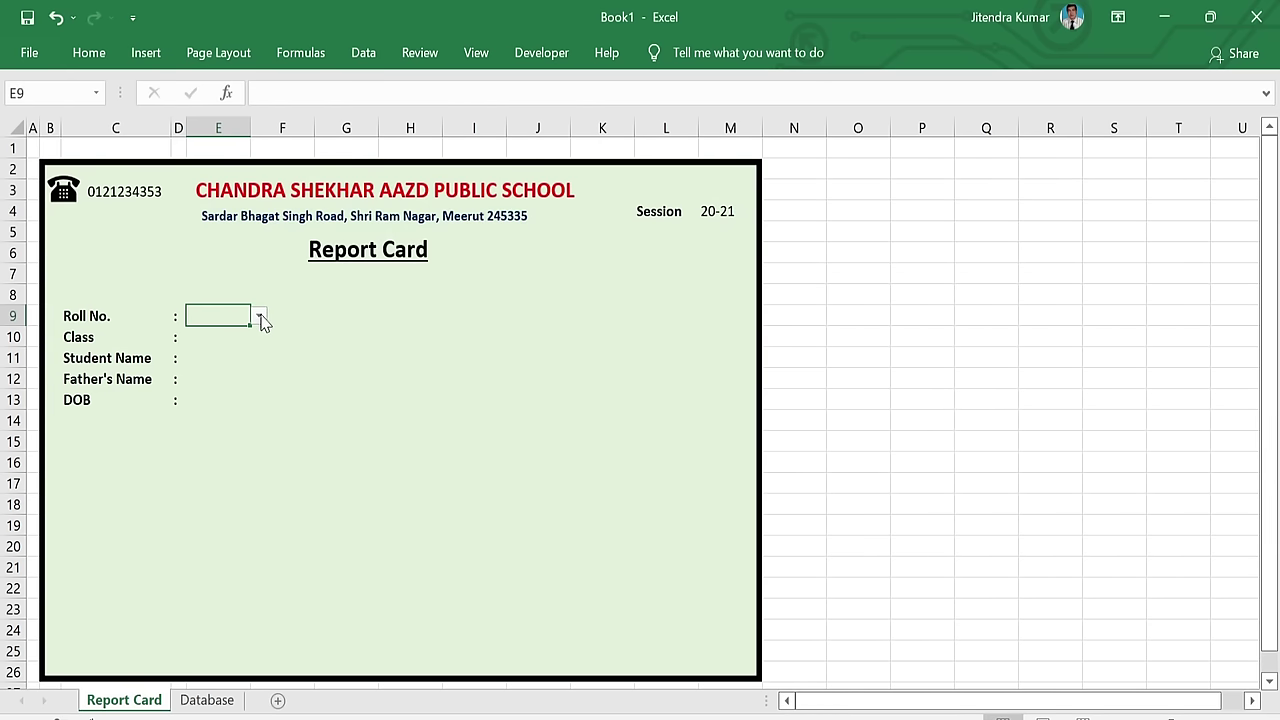
Pick roll number 106 from the E9 drop-down list.
left_click(259, 316)
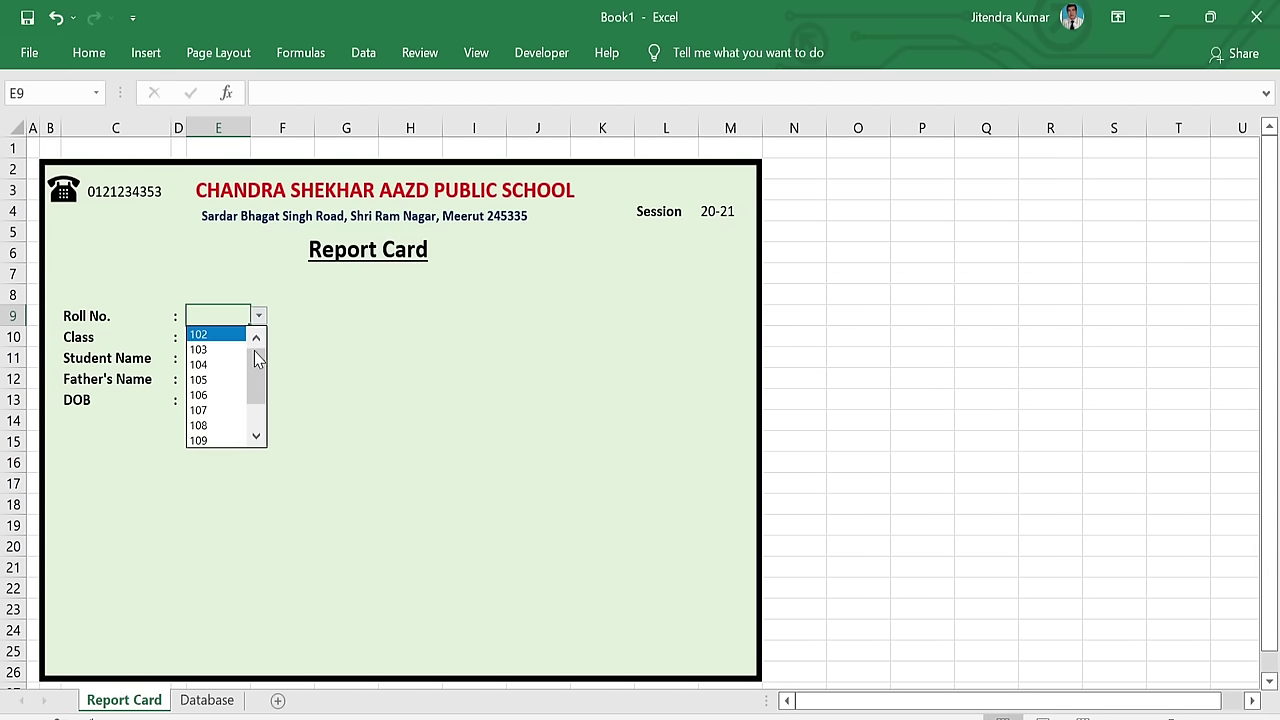
left_click_drag(257, 360, 258, 407)
key("Escape")
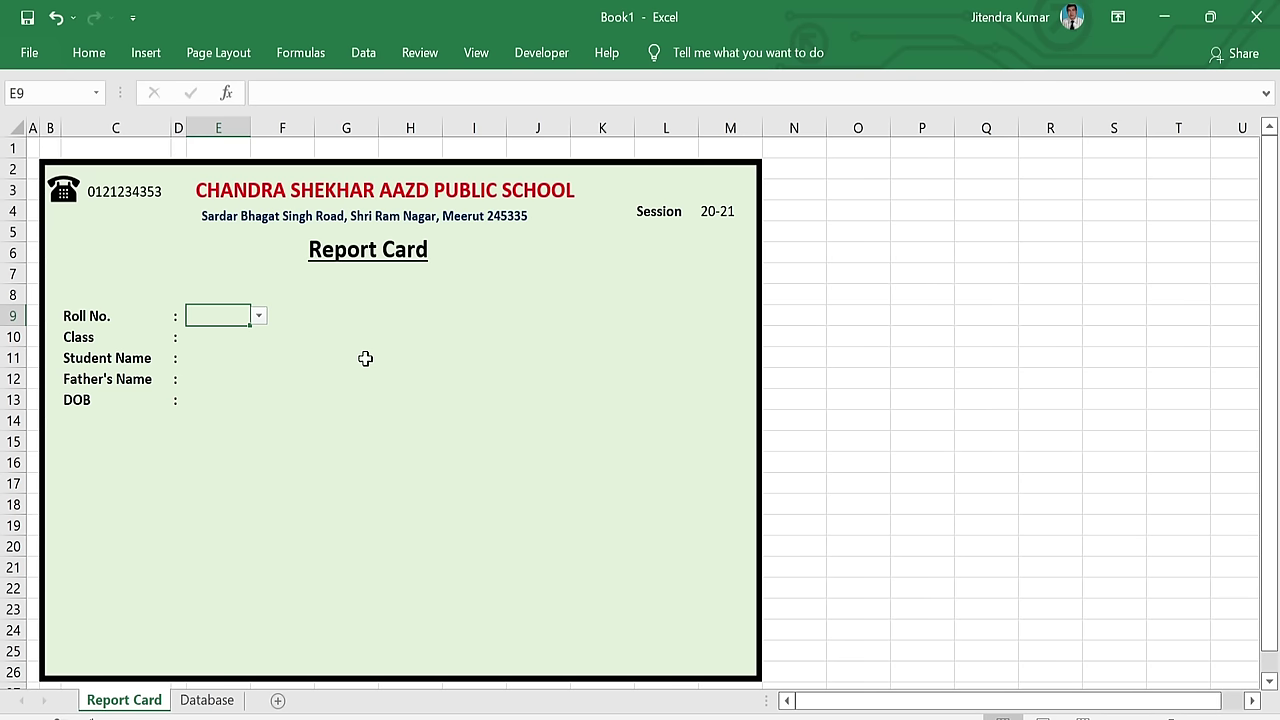
left_click(258, 317)
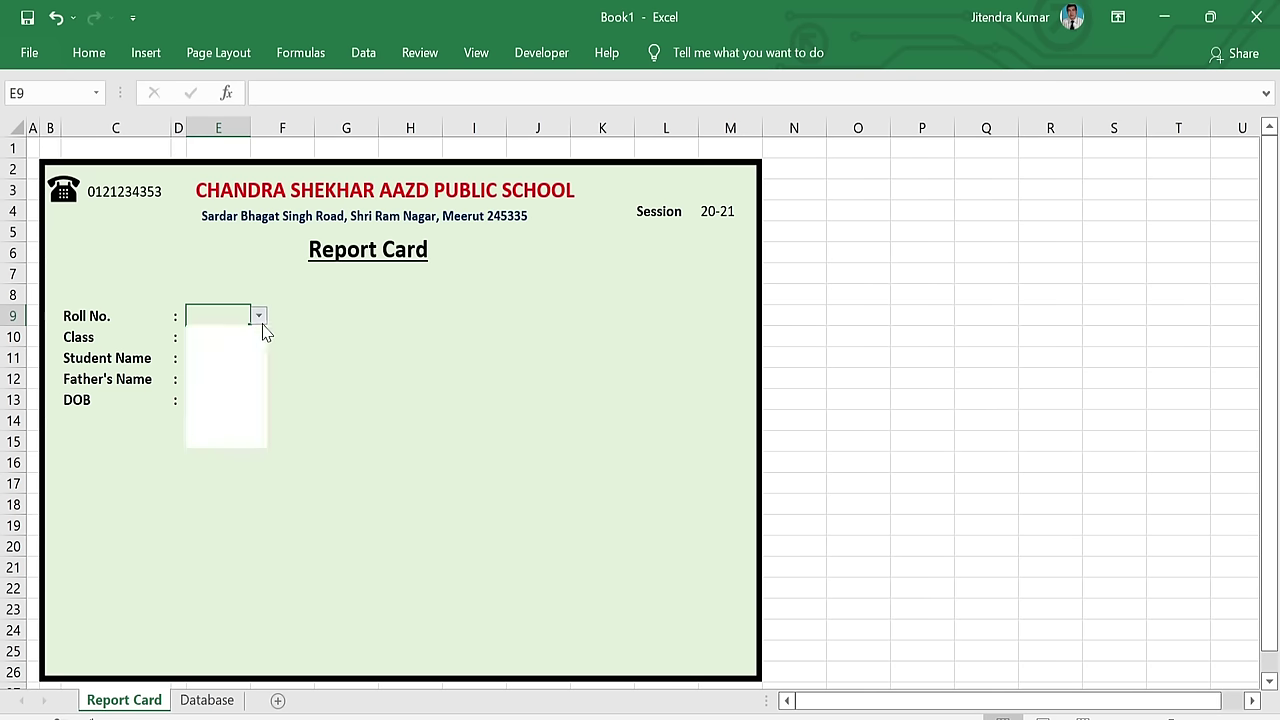
left_click(215, 395)
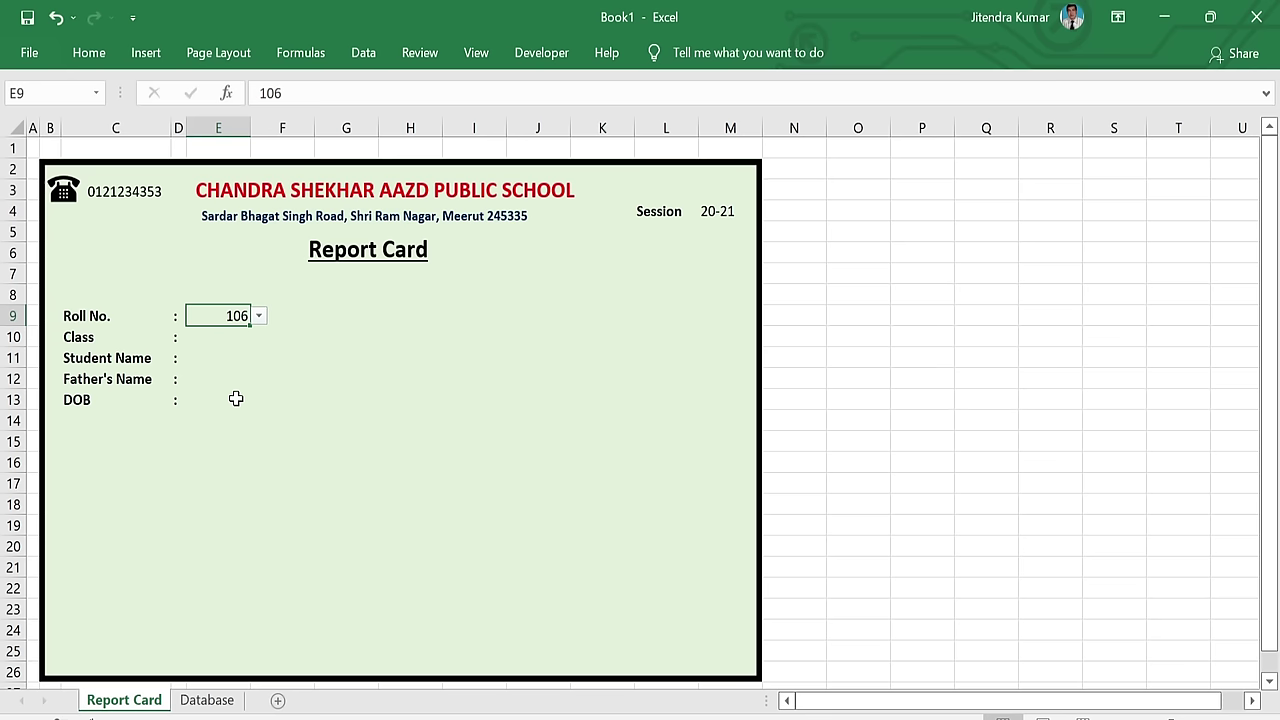
Start a VLOOKUP in E10 using the absolute reference $E$9 as lookup value.
left_click(233, 341)
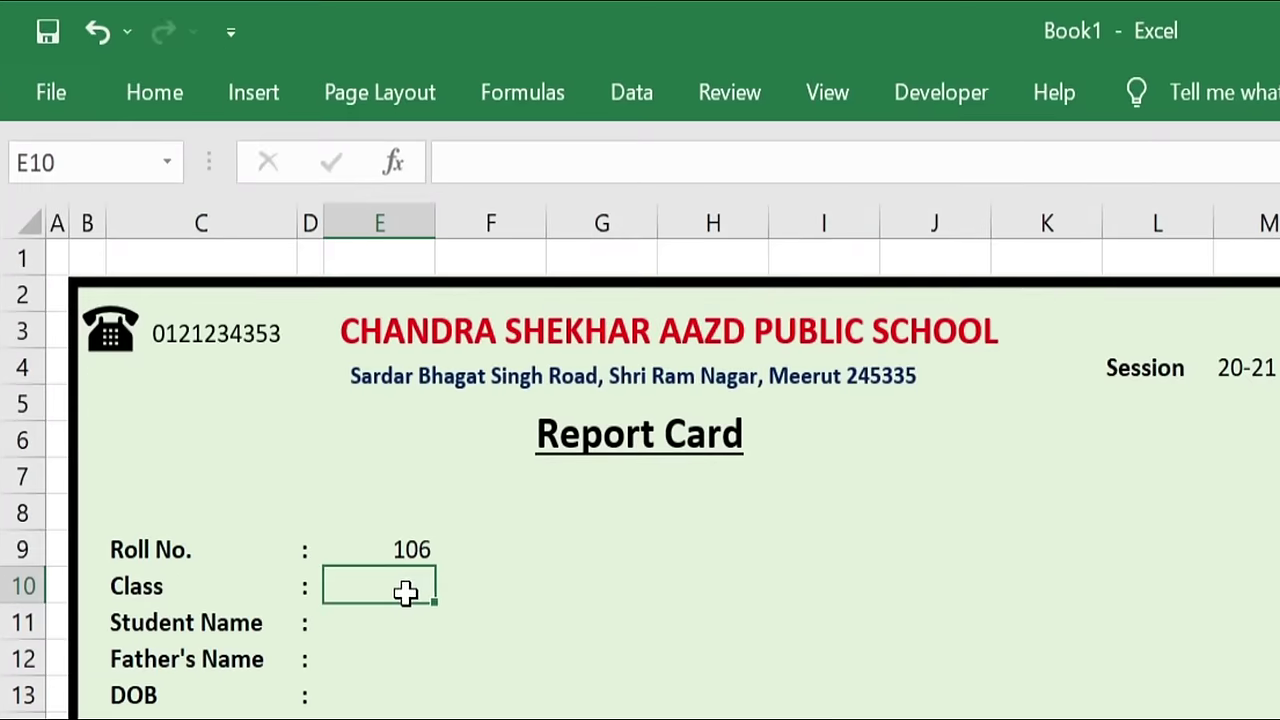
type("=v")
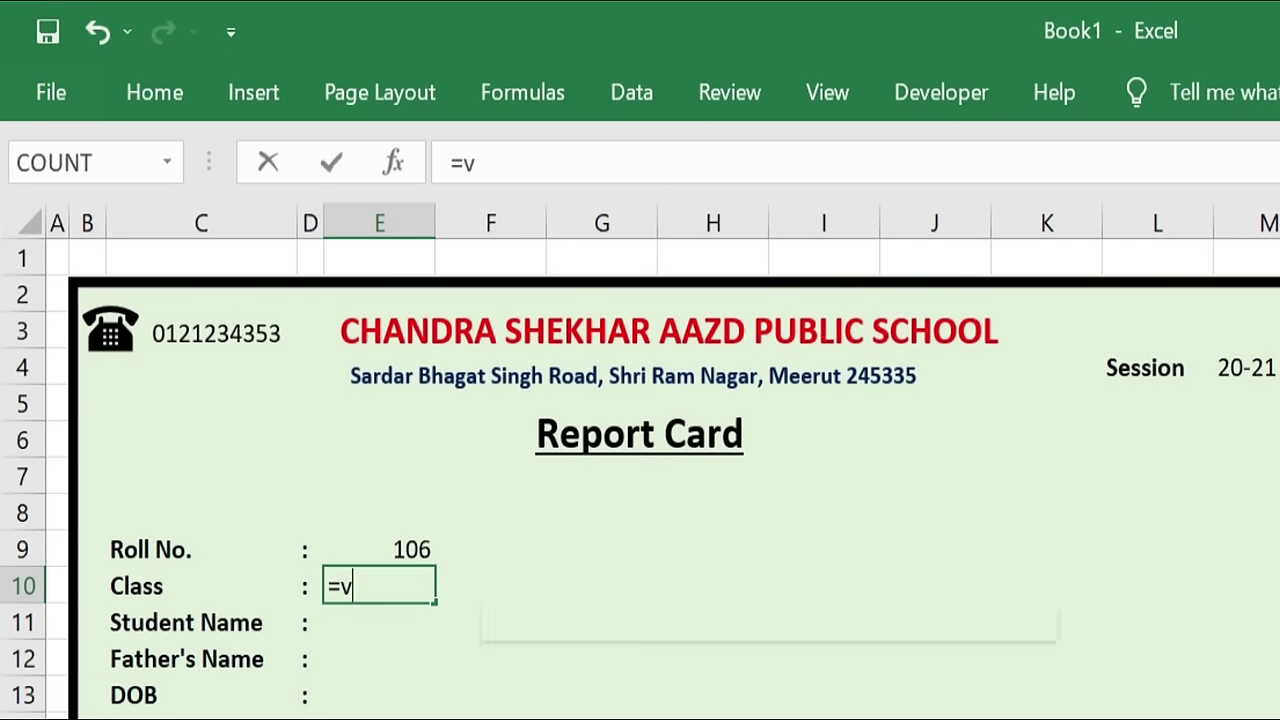
type("lo")
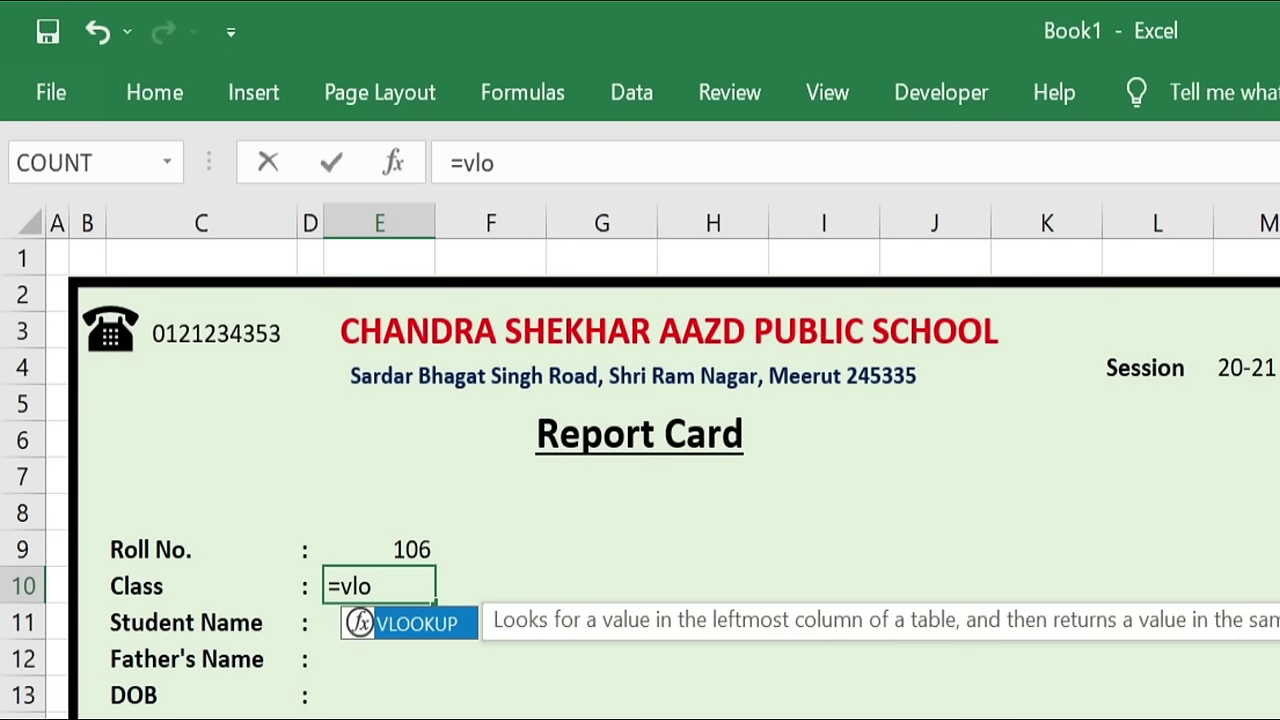
double_click(410, 632)
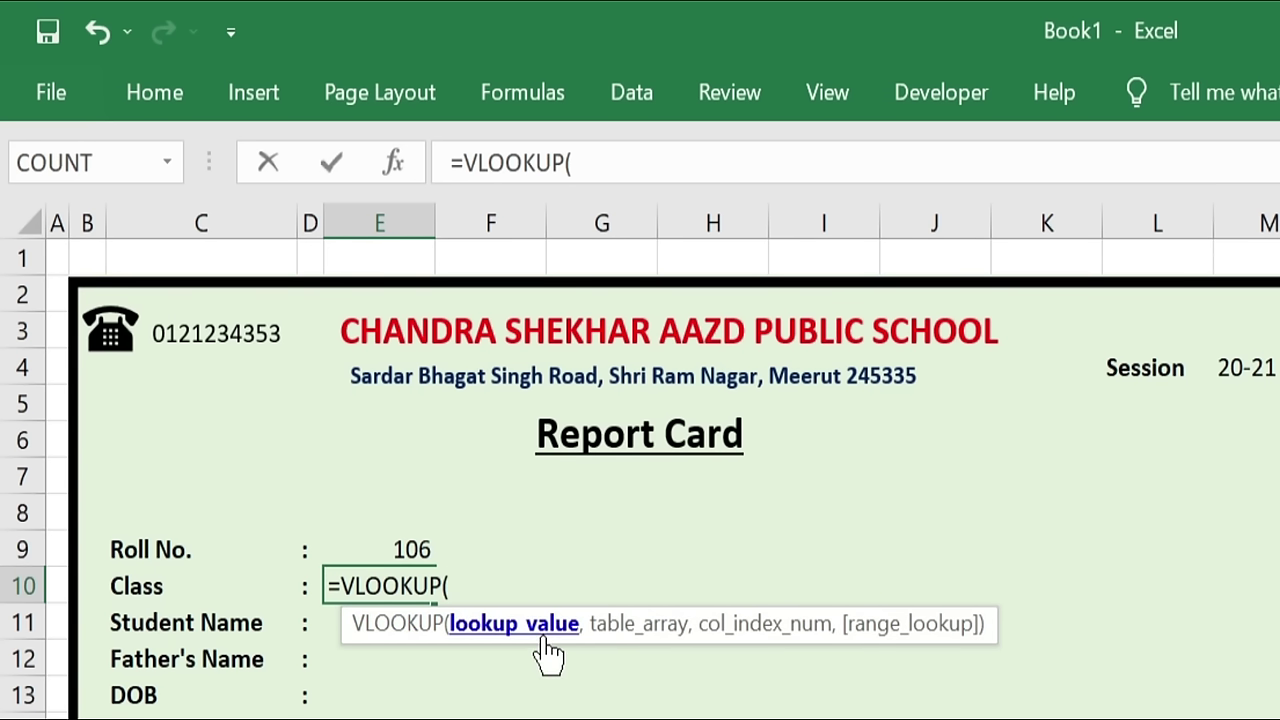
left_click(414, 550)
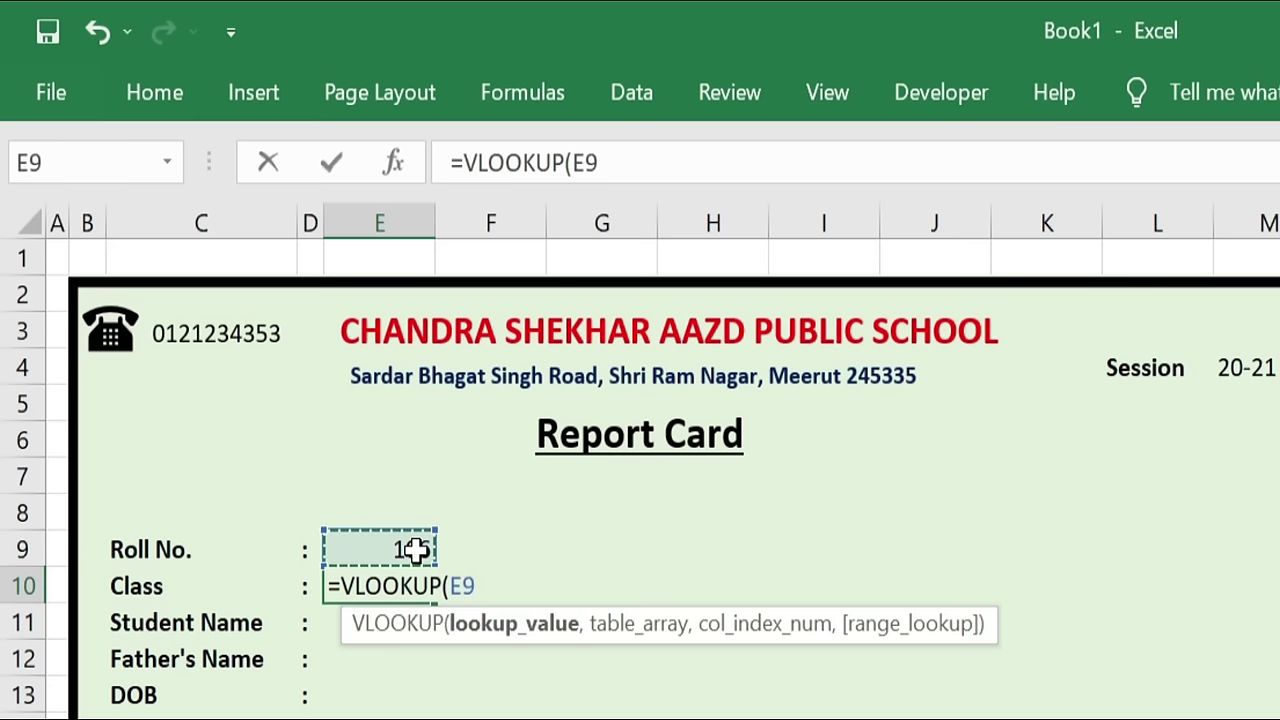
key("F4")
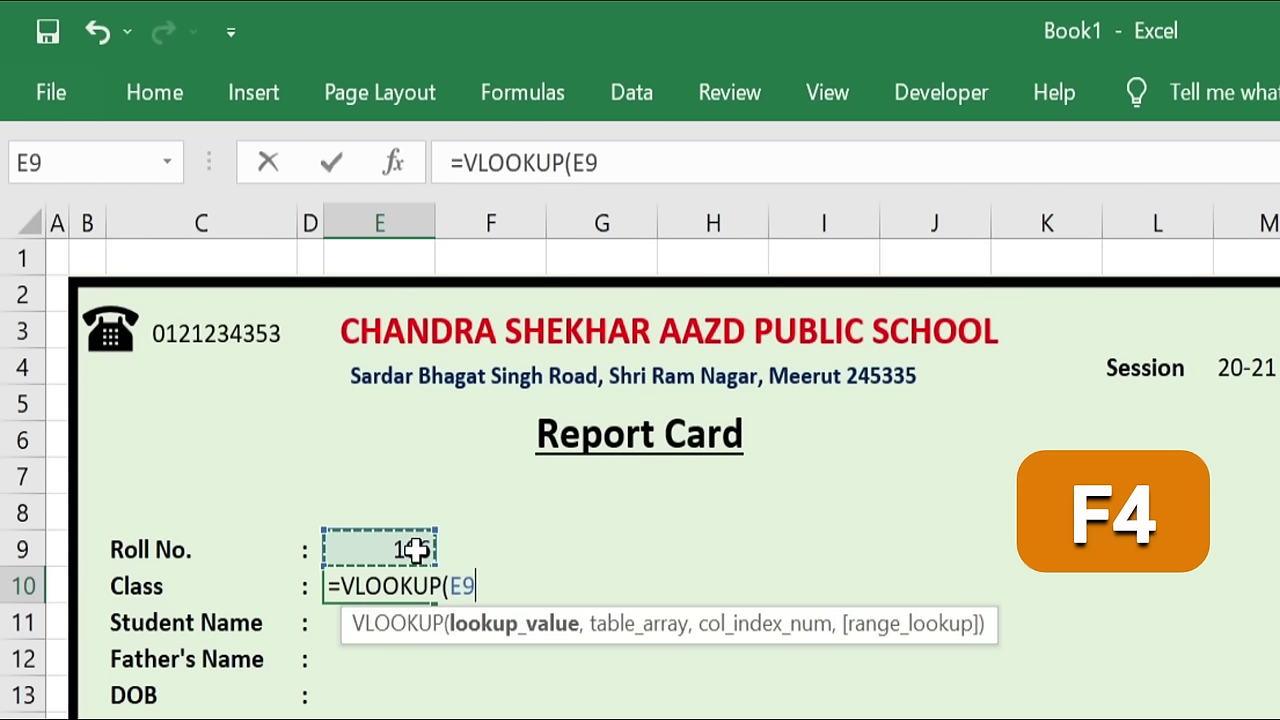
key("F4")
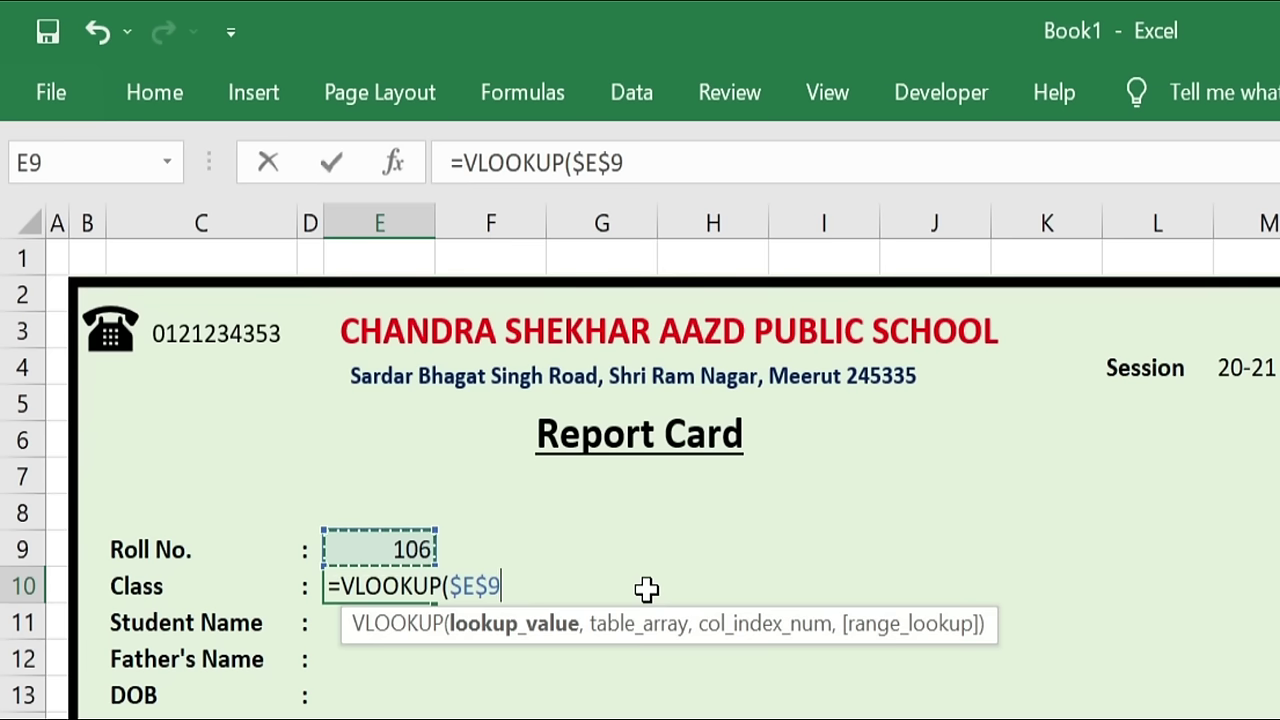
type(",")
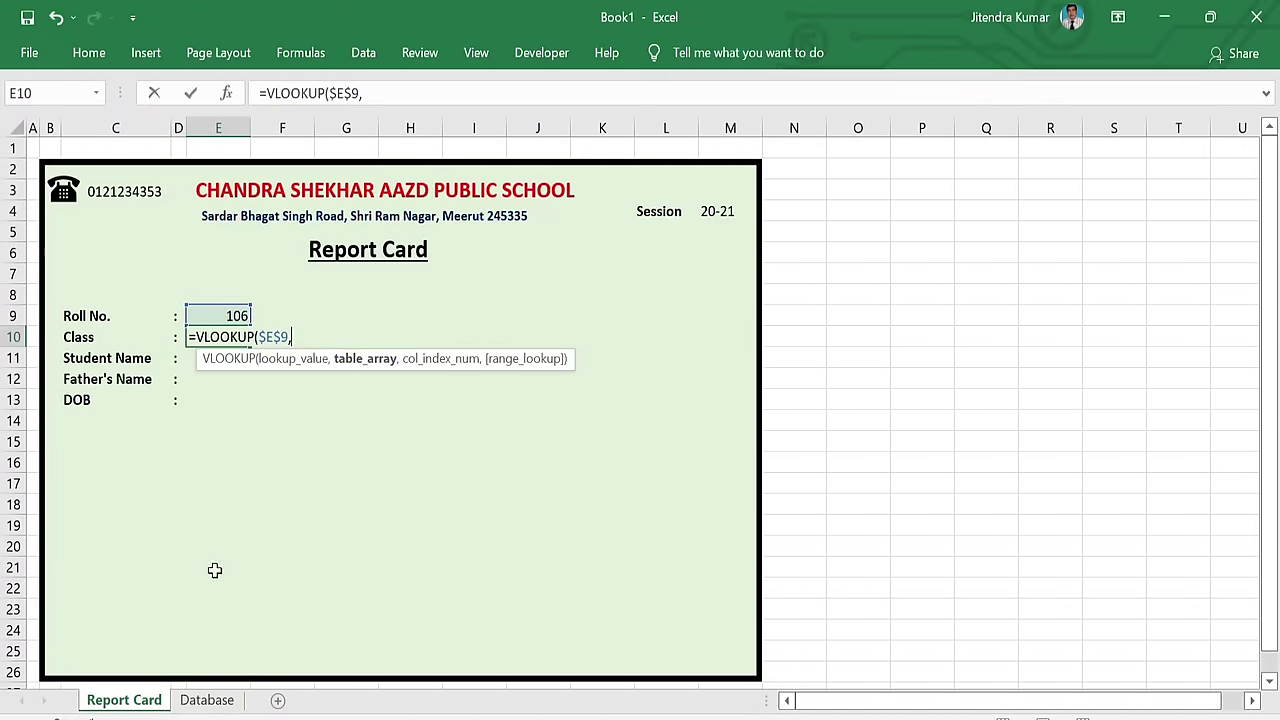
Finish the VLOOKUP with the absolute Database range B2:K12, column 5 and exact match 0.
left_click(206, 699)
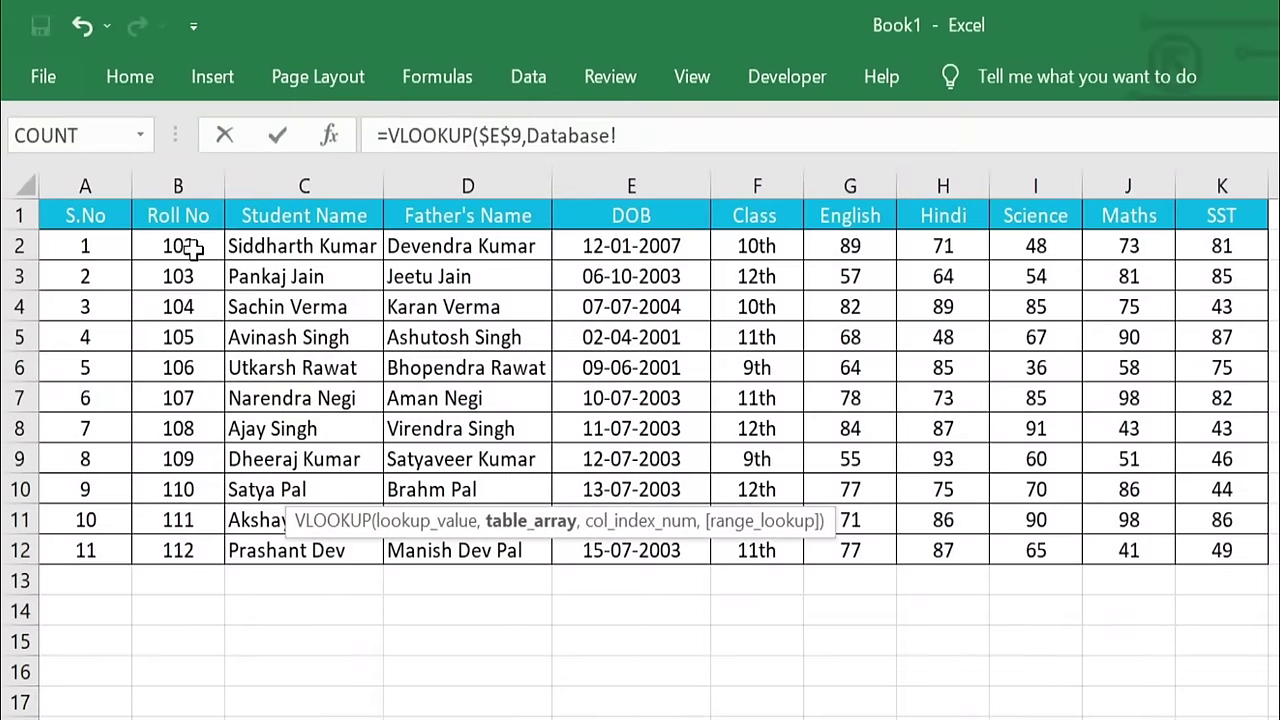
left_click(184, 238)
left_click_drag(190, 248, 1235, 553)
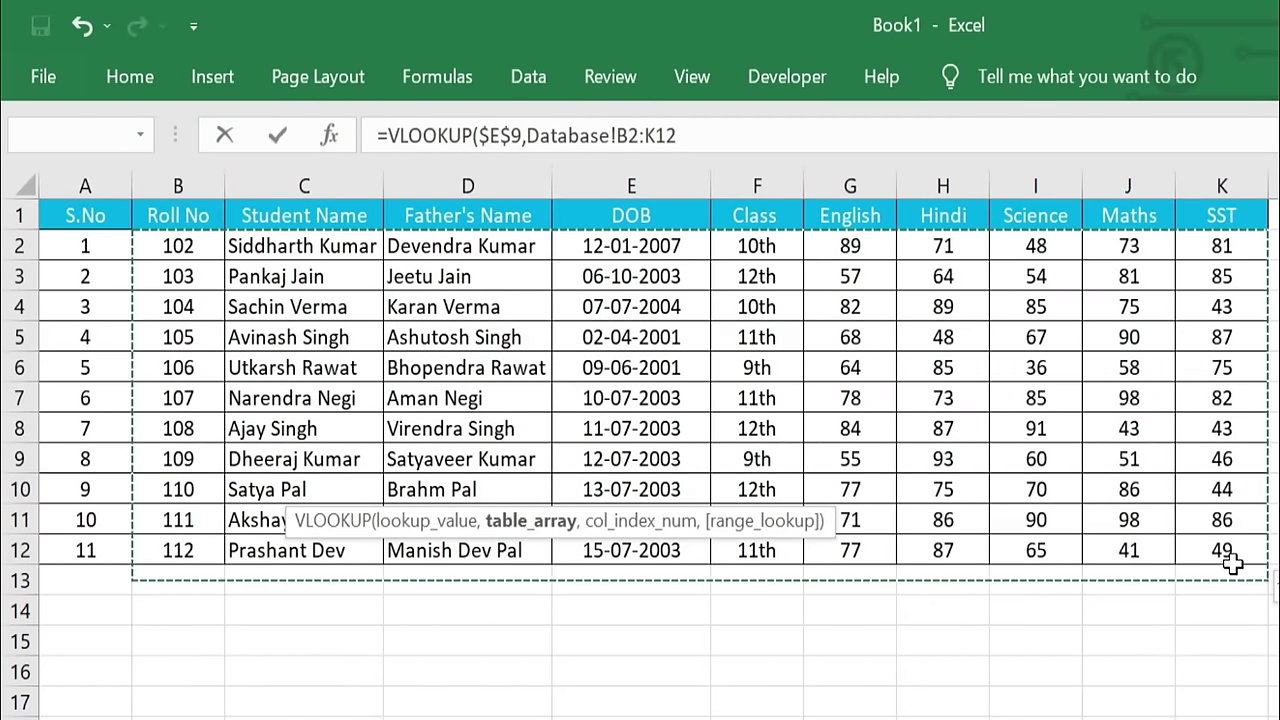
key("F4")
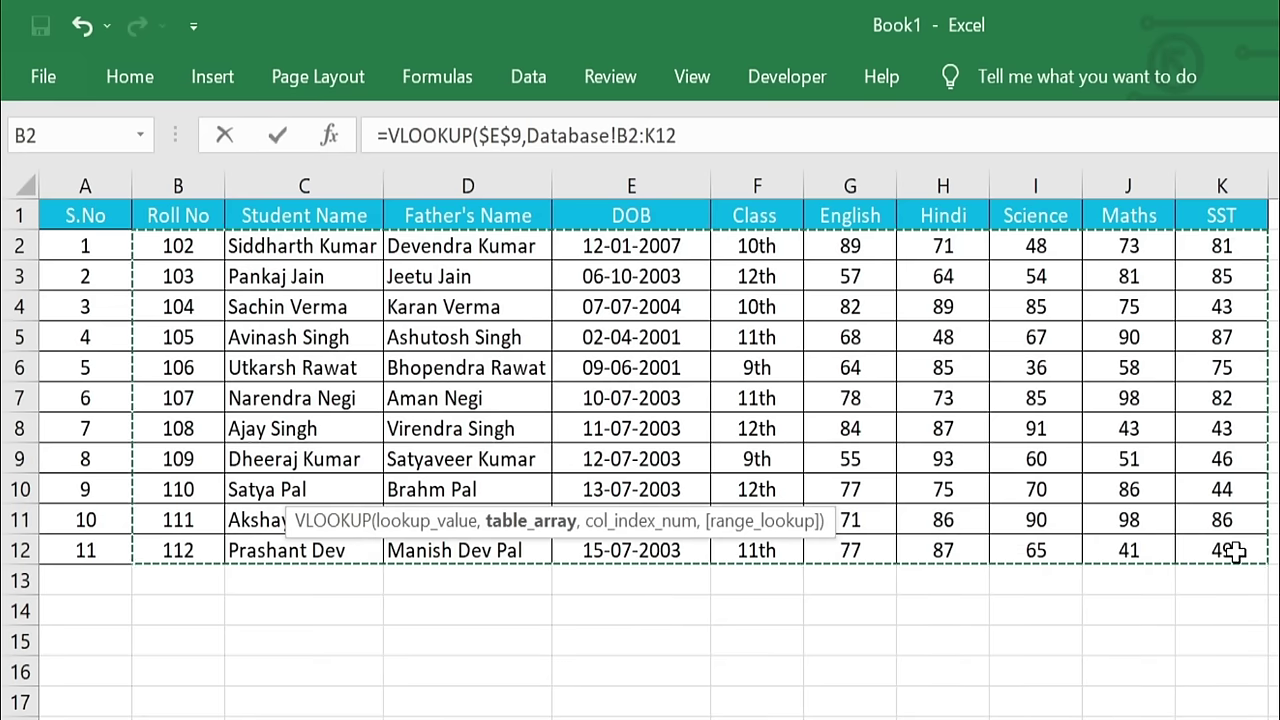
key("F4")
type(",")
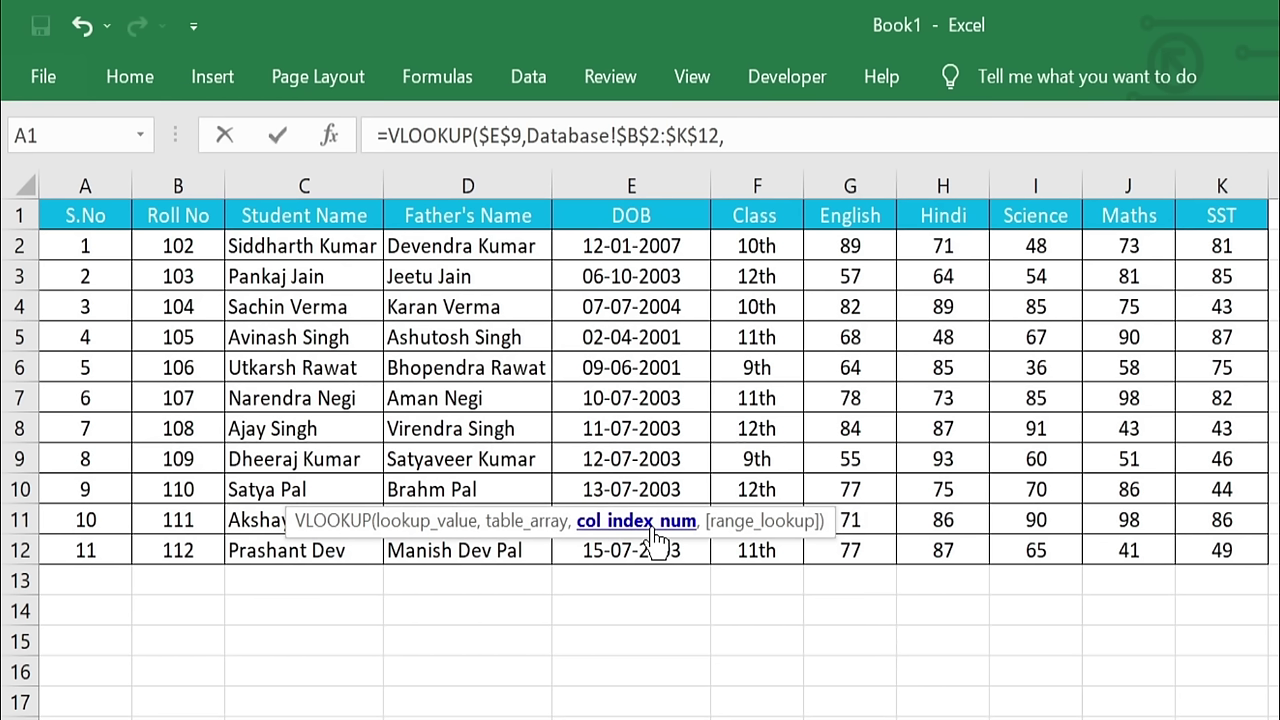
type("5")
type(",")
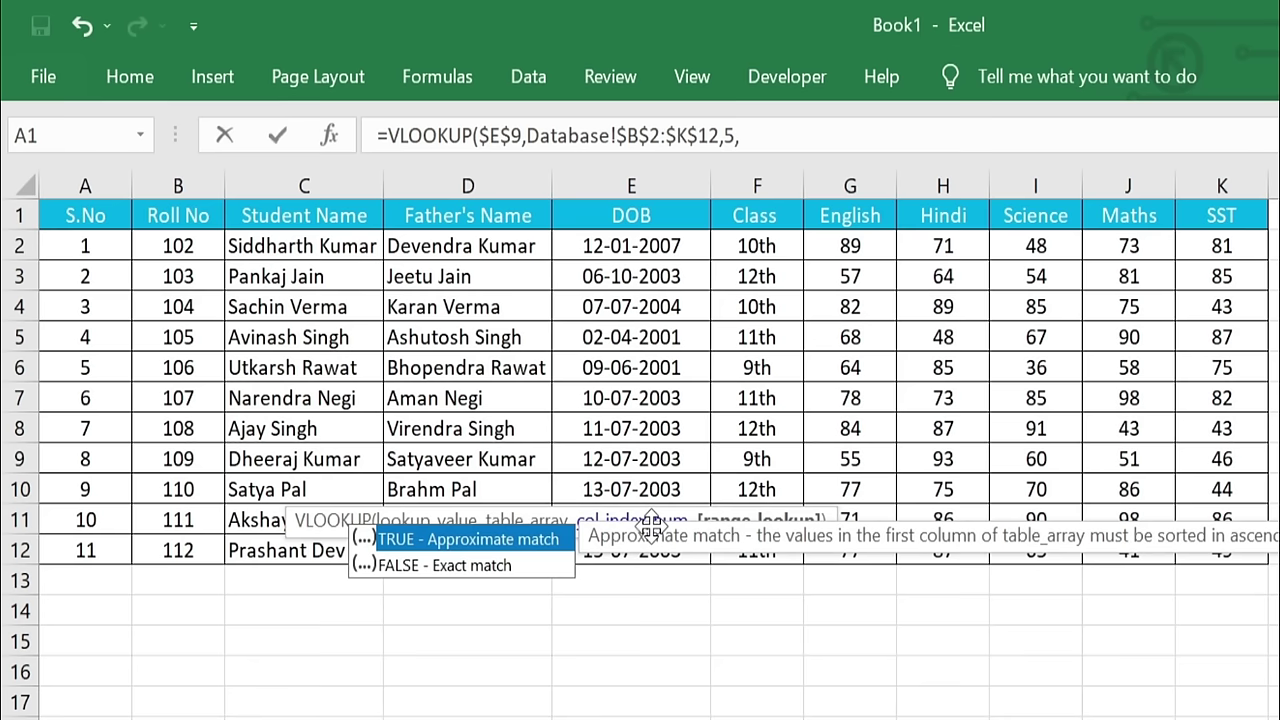
type("0")
type(")")
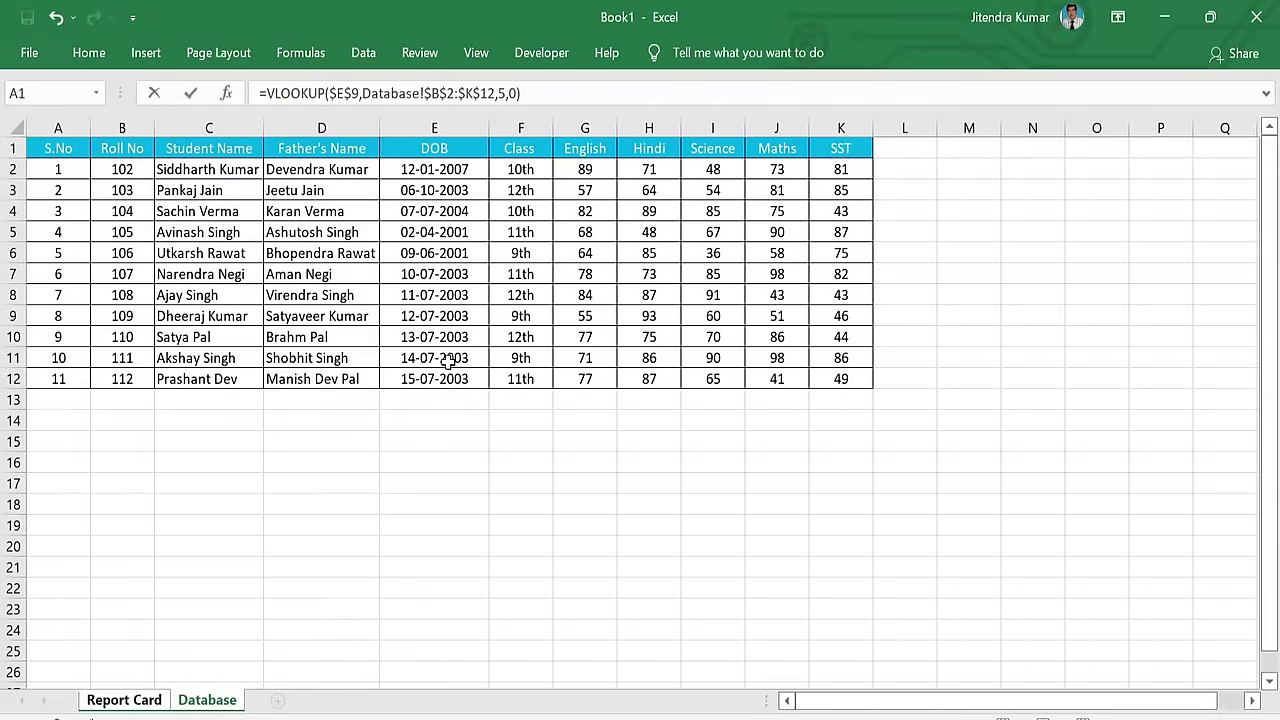
key("Return")
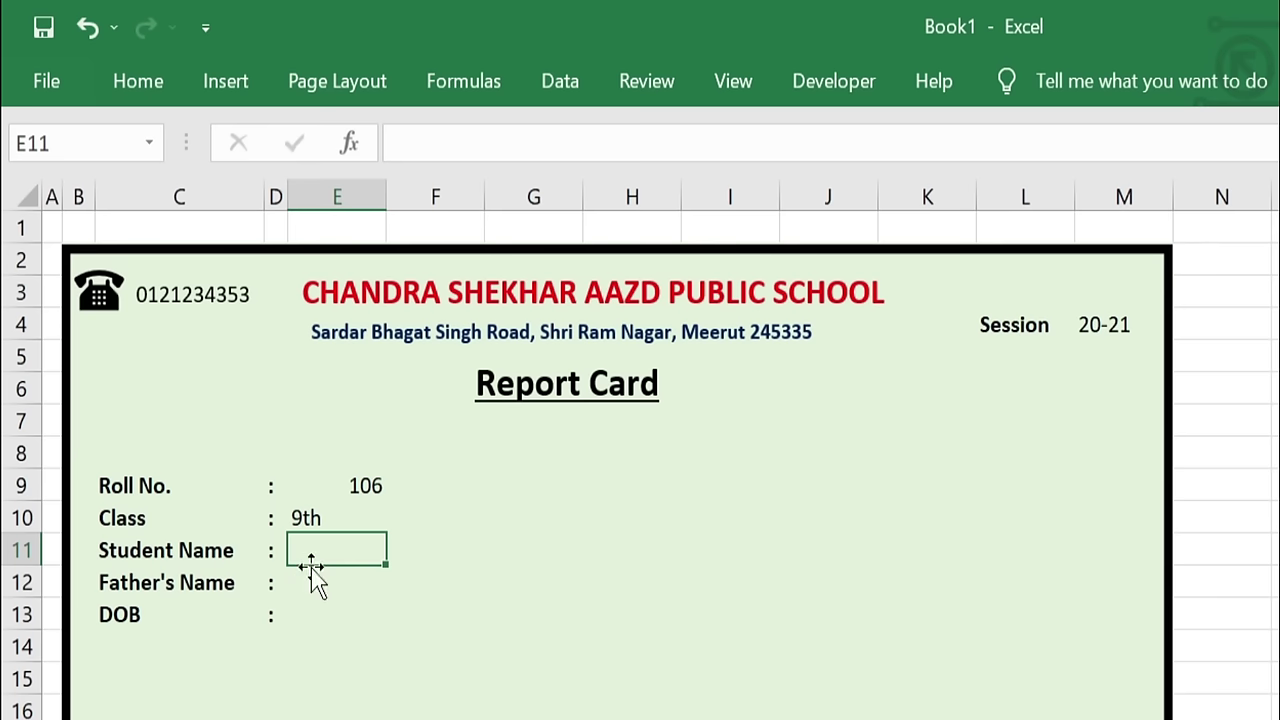
Copy the E10 Class formula into E11:E13, then open E11's formula for editing.
left_click(322, 514)
key("ctrl+c")
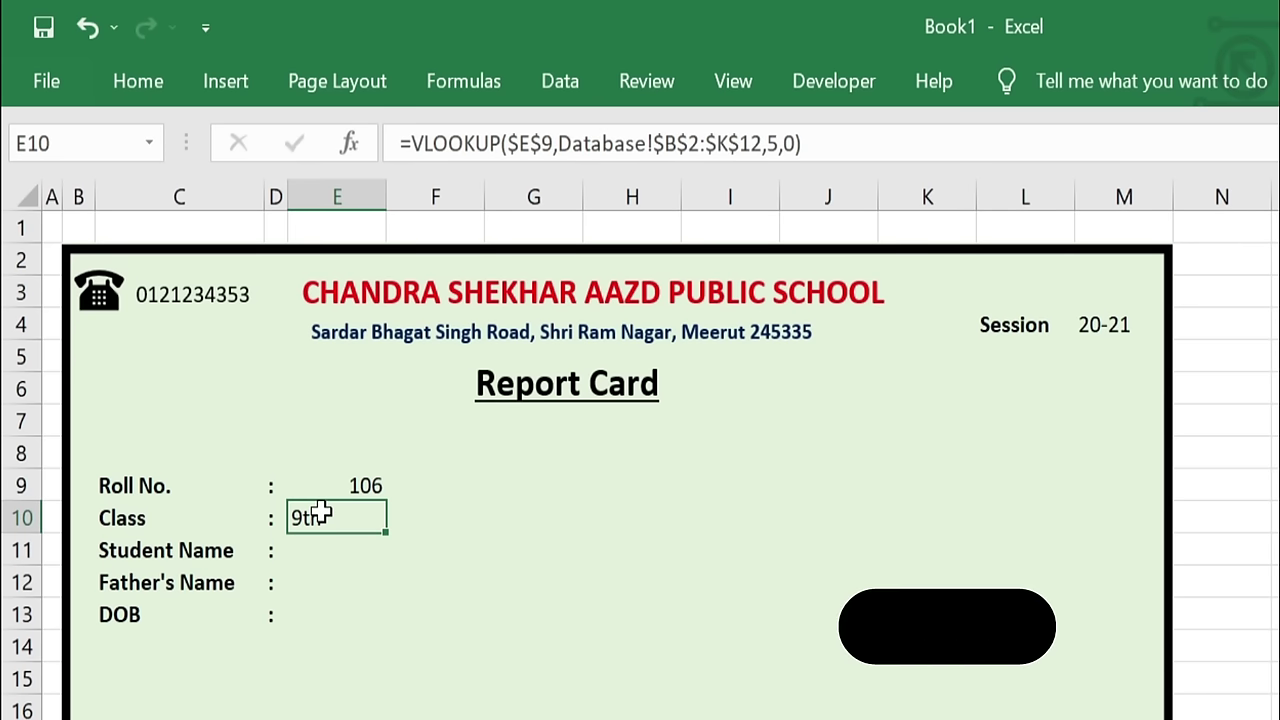
left_click_drag(318, 552, 328, 612)
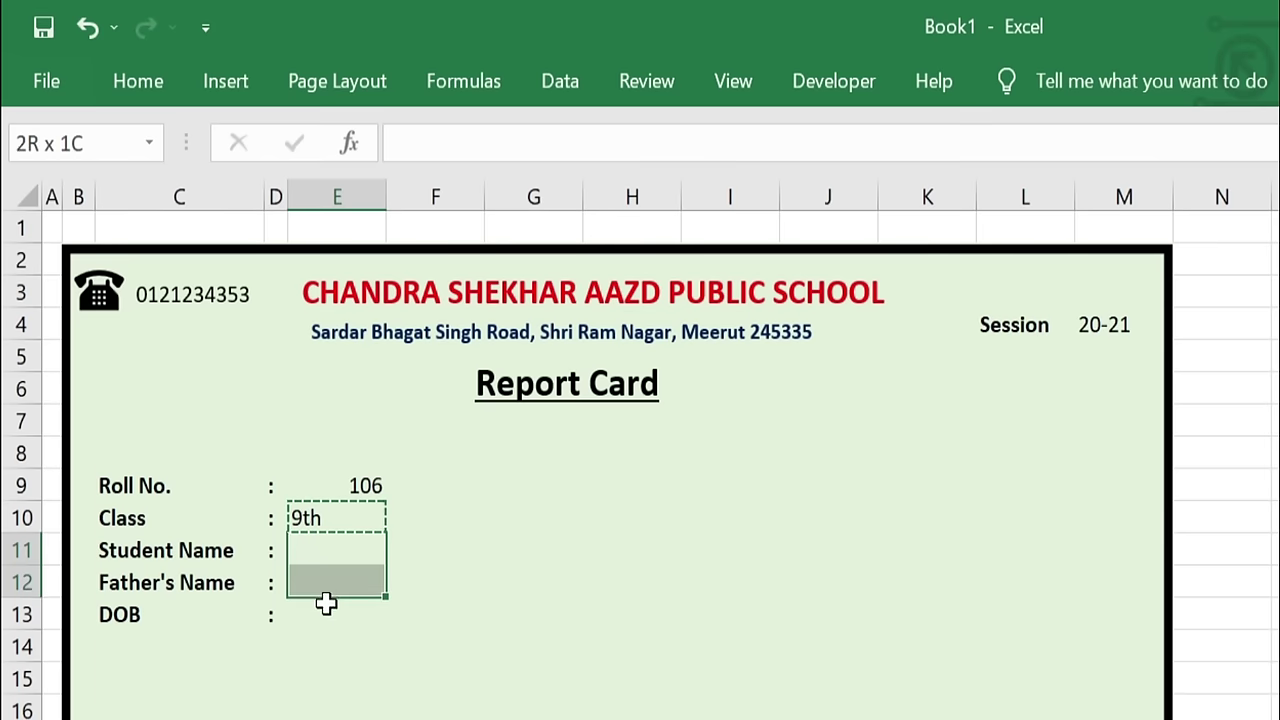
key("ctrl+v")
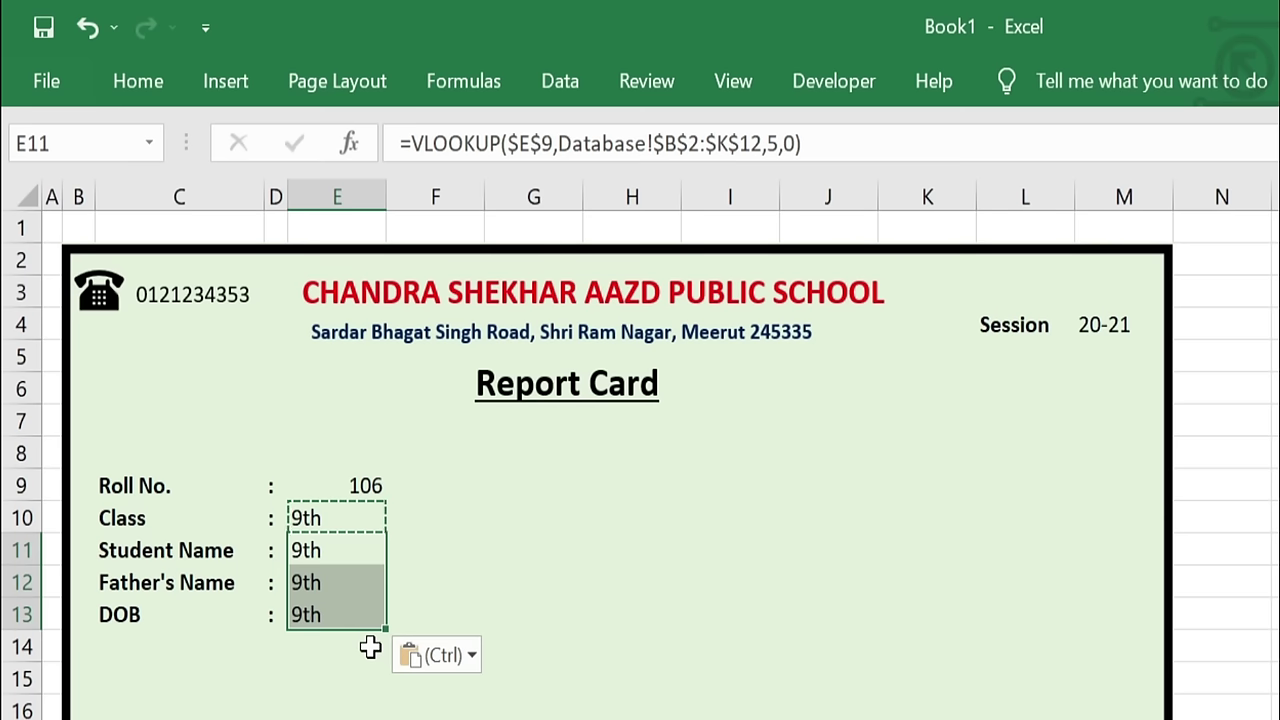
left_click(363, 562)
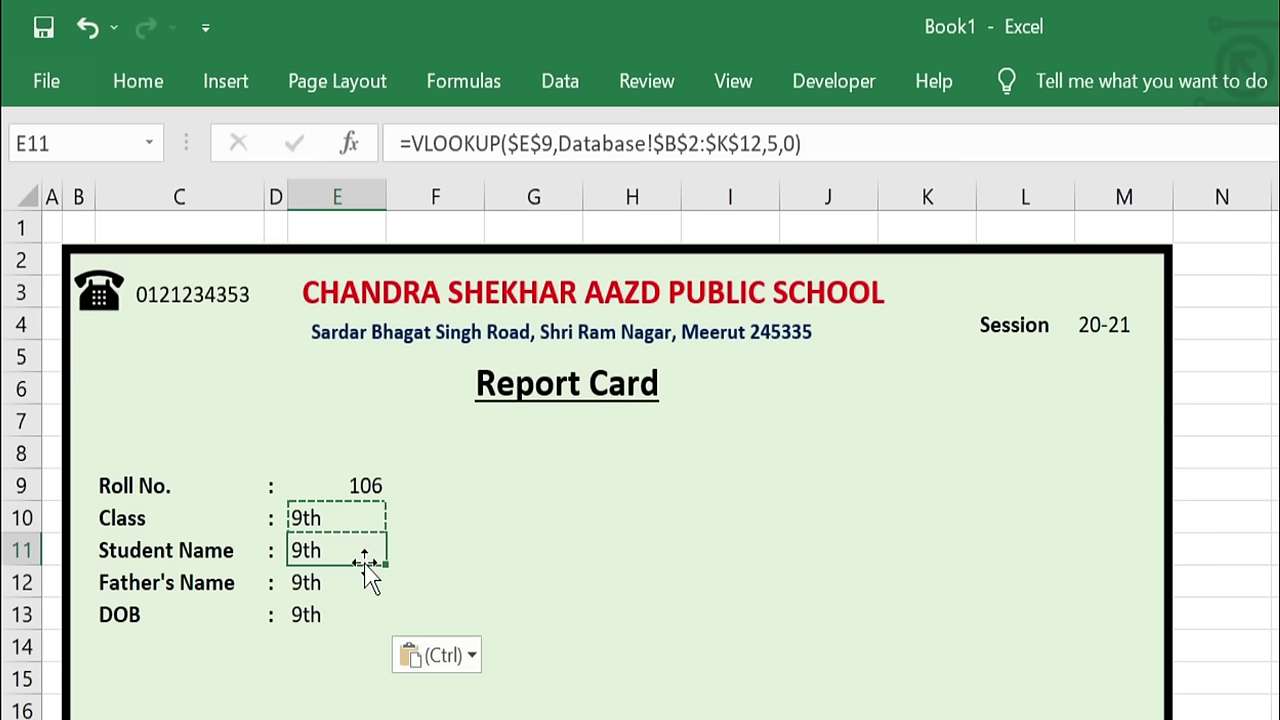
key("F2")
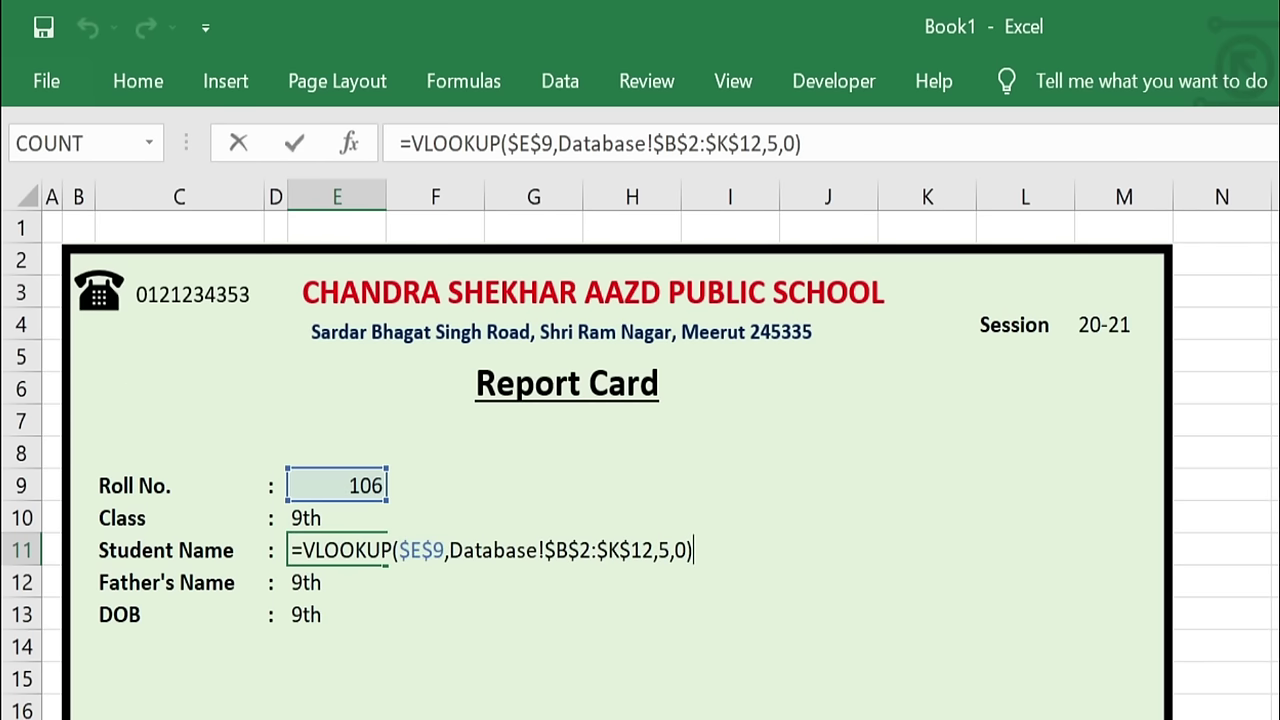
Change the Student Name VLOOKUP in E11 to return Database column 2.
left_click(670, 550)
key("BackSpace")
type("2")
key("Return")
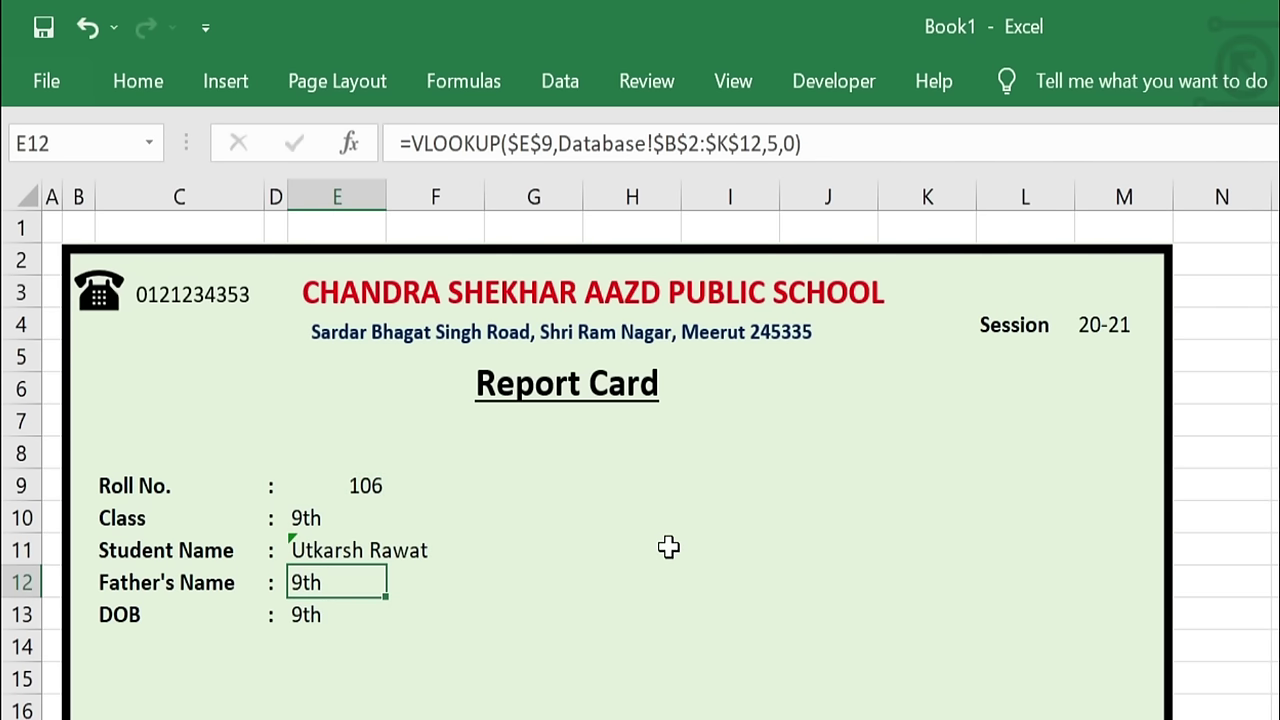
left_click(428, 551)
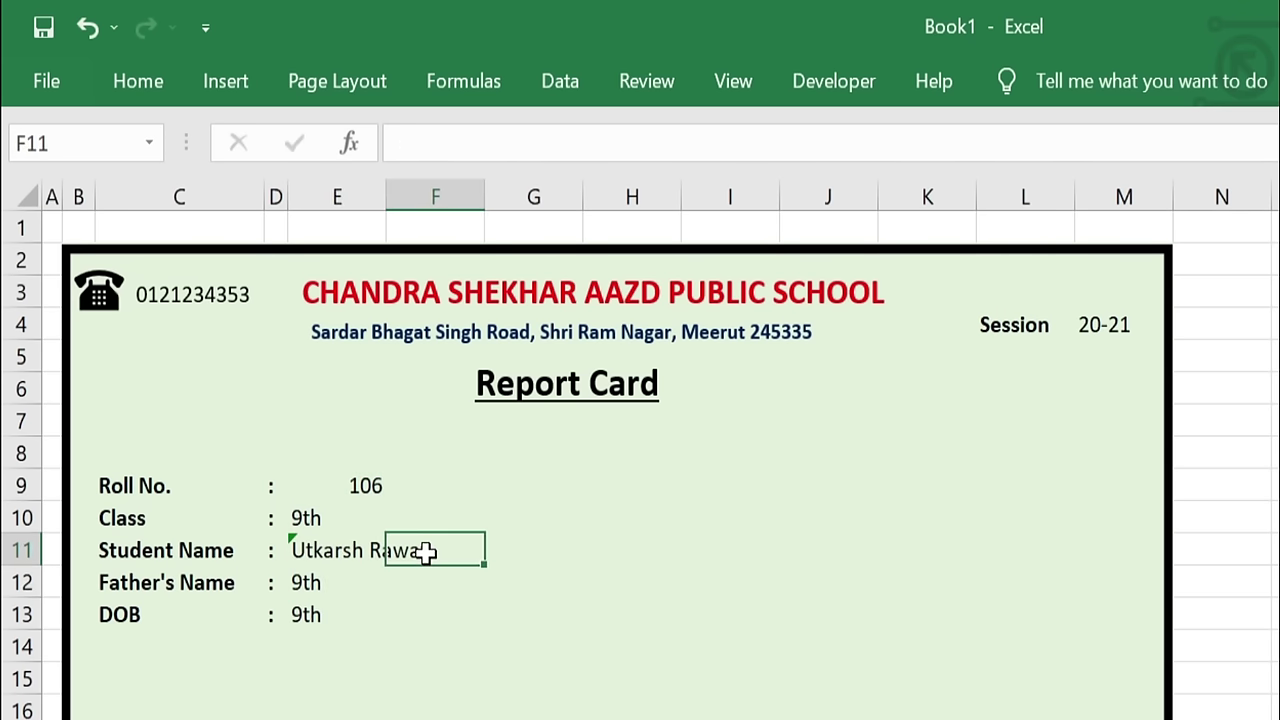
left_click(323, 548)
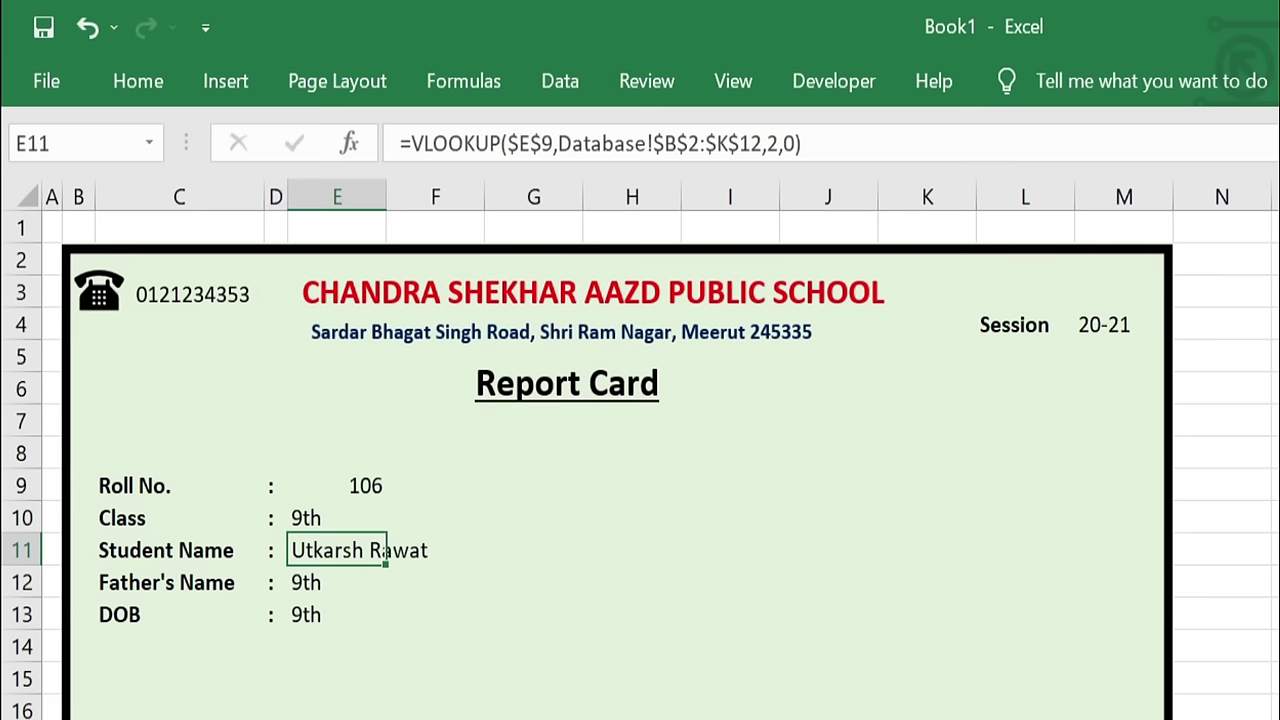
Change the Father's Name VLOOKUP in E12 to return column 3.
left_click(339, 584)
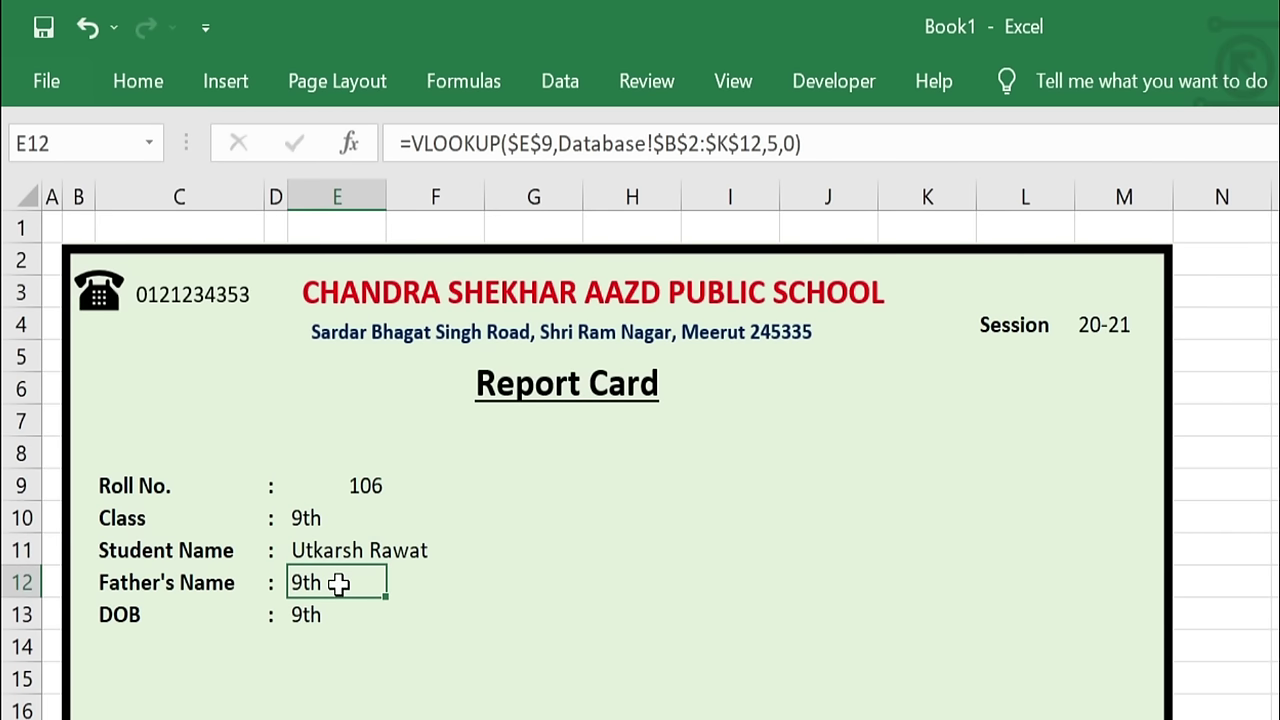
double_click(339, 584)
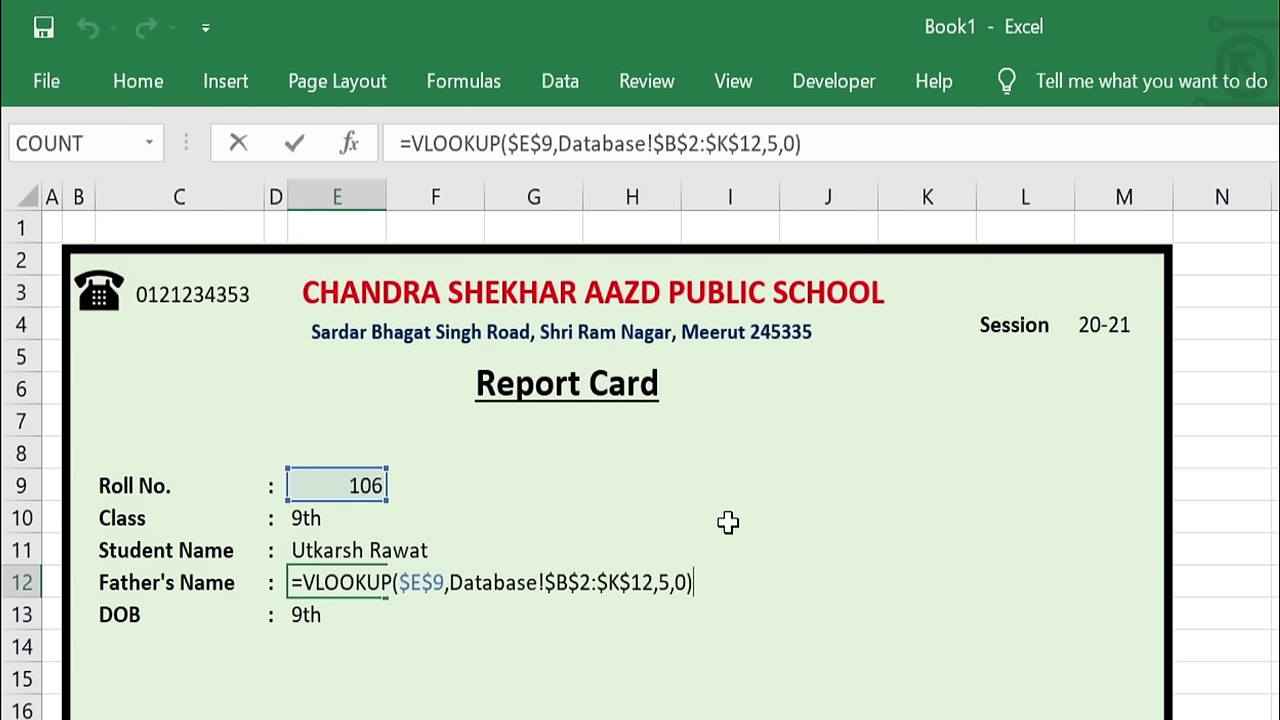
left_click(670, 582)
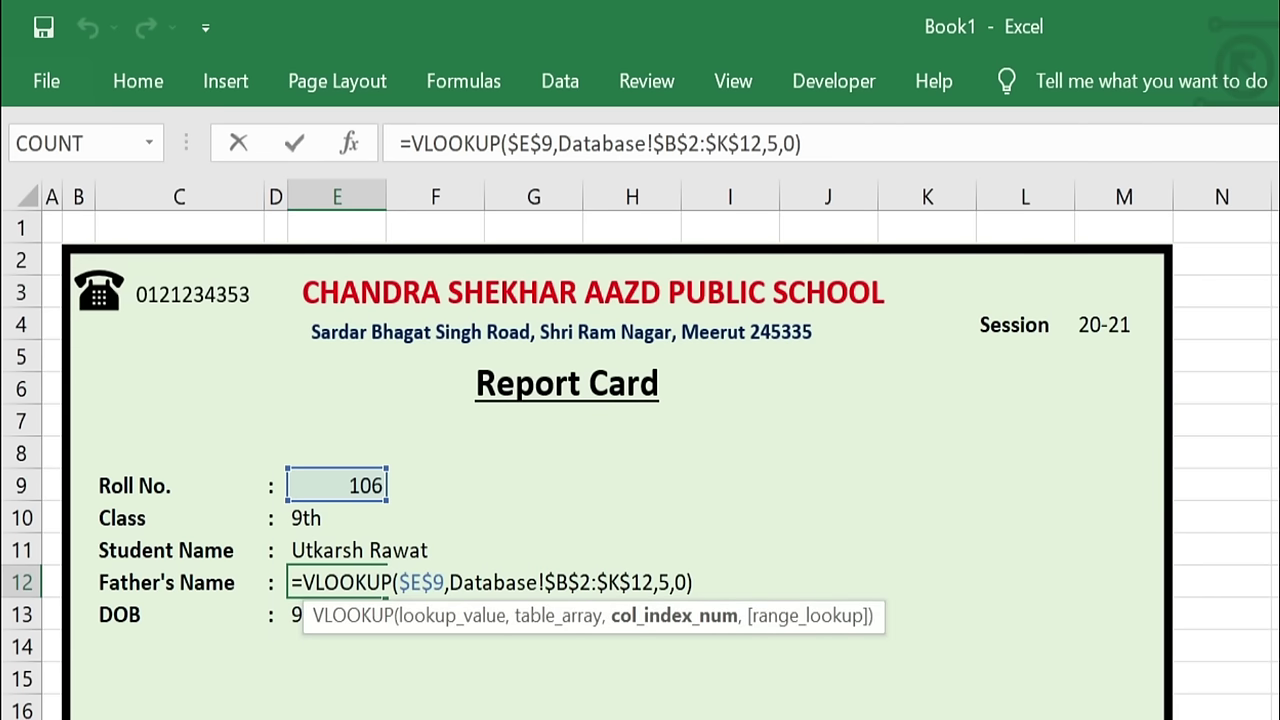
key("BackSpace")
type("3")
key("Return")
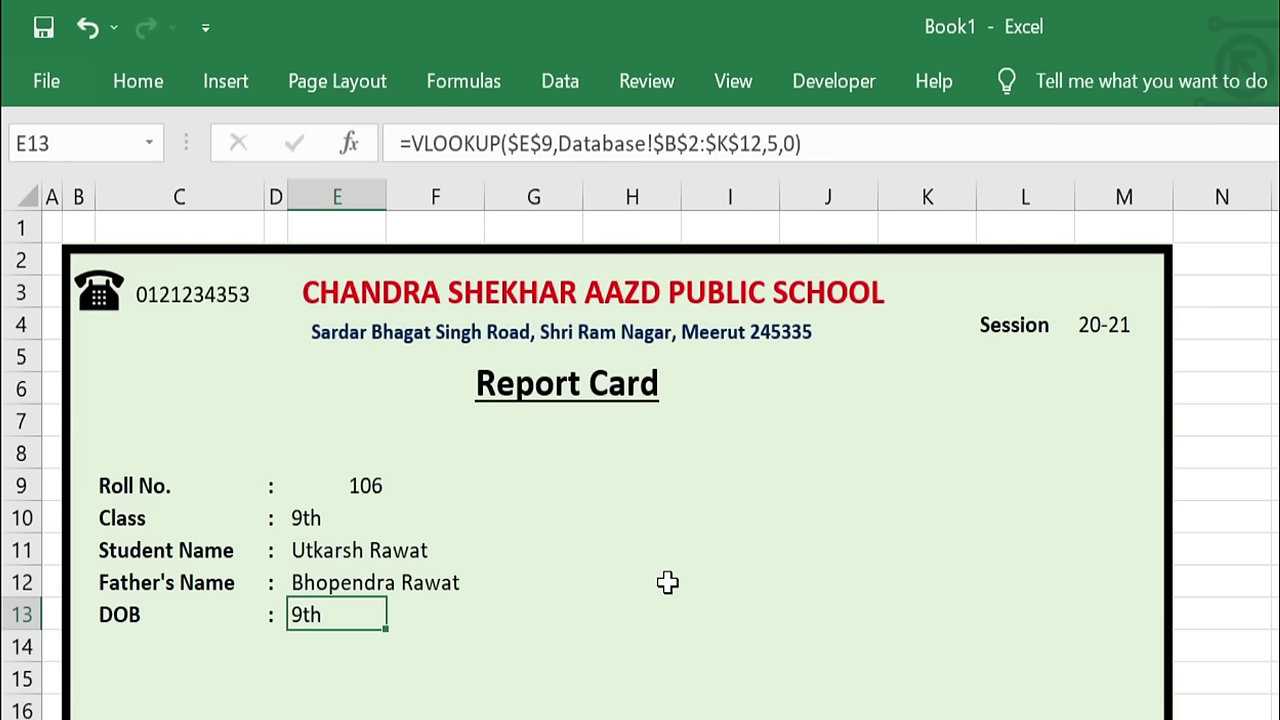
Change the DOB VLOOKUP in E13 to column 4, which shows 37051.
key("F2")
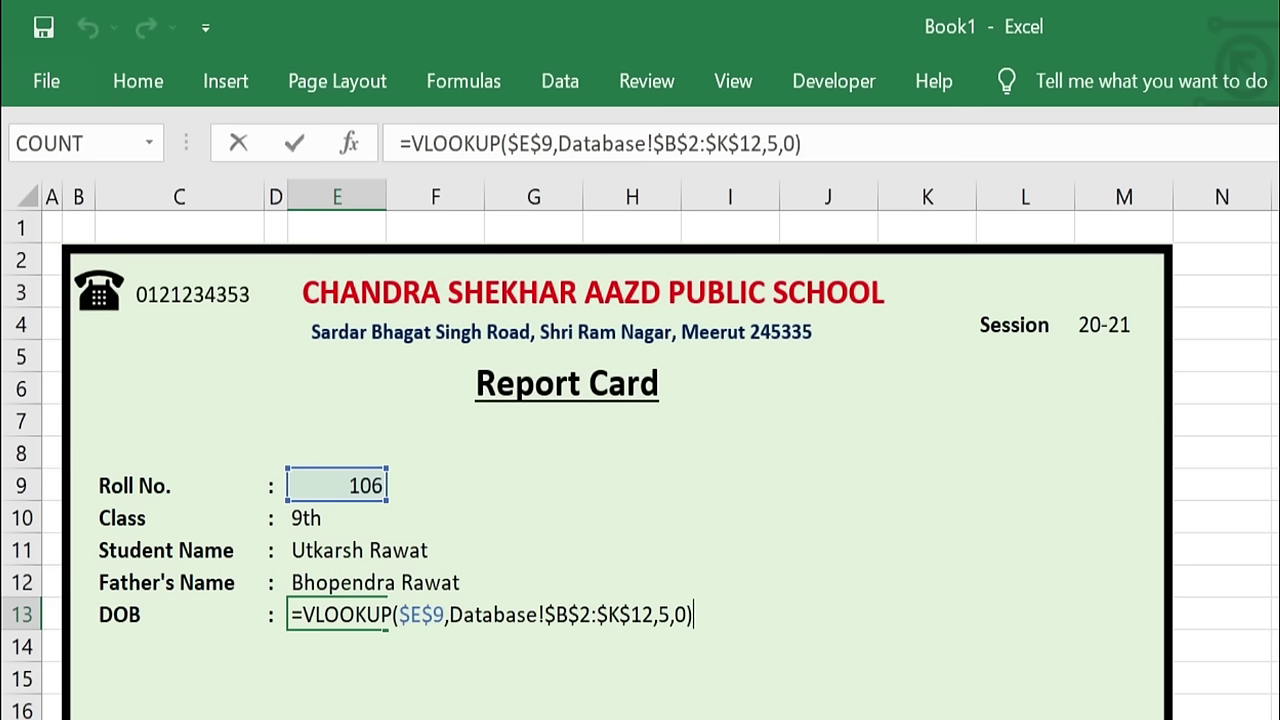
left_click(654, 592)
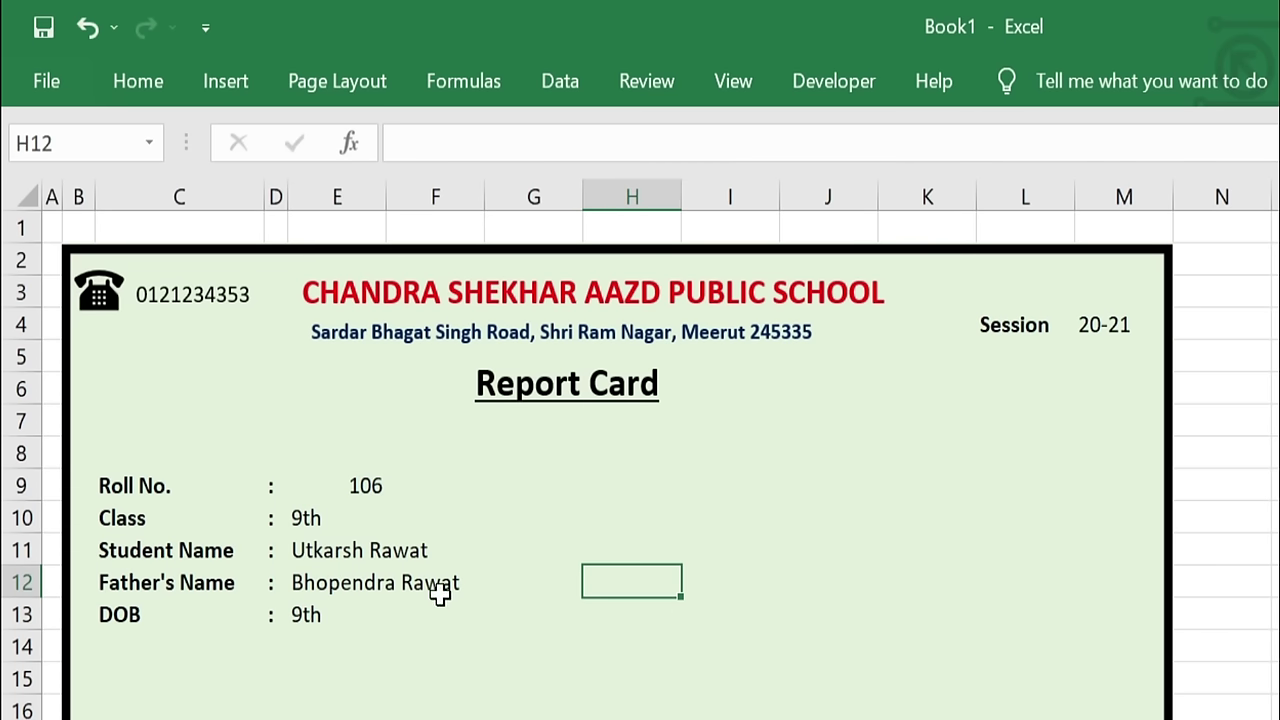
left_click(337, 608)
key("F2")
key("Left")
key("Left")
key("Left")
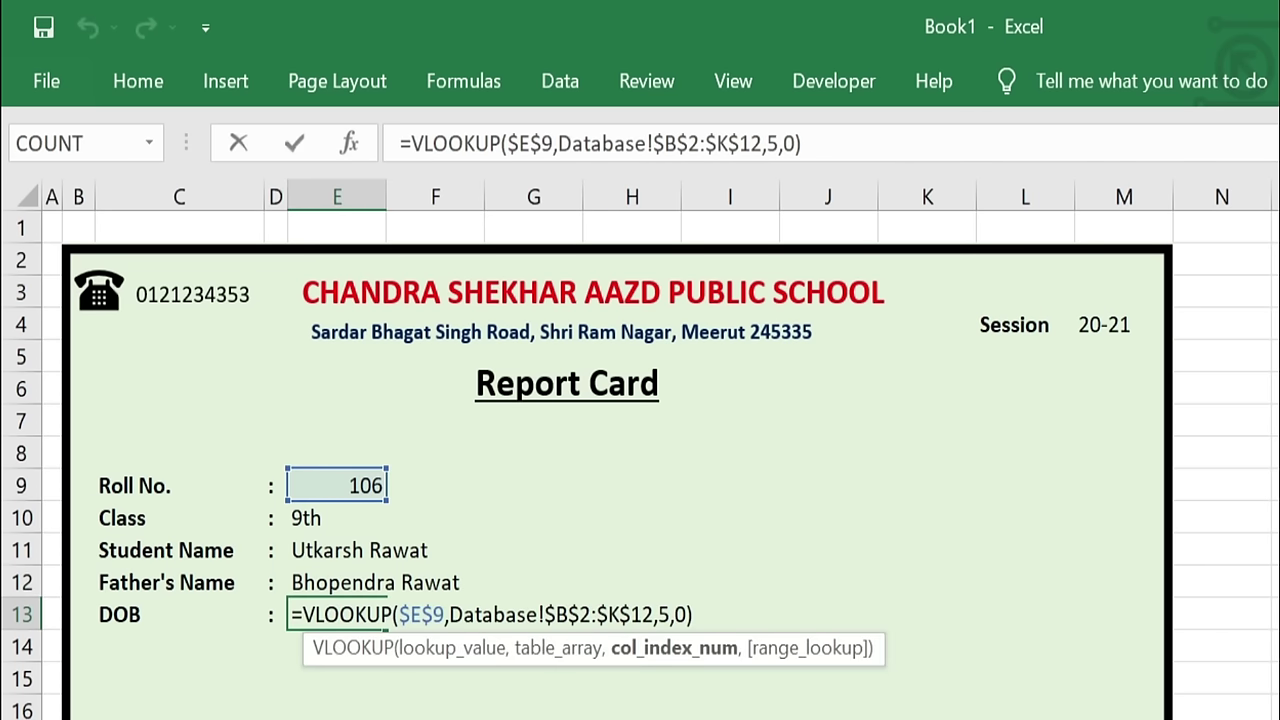
key("BackSpace")
type("4")
key("Return")
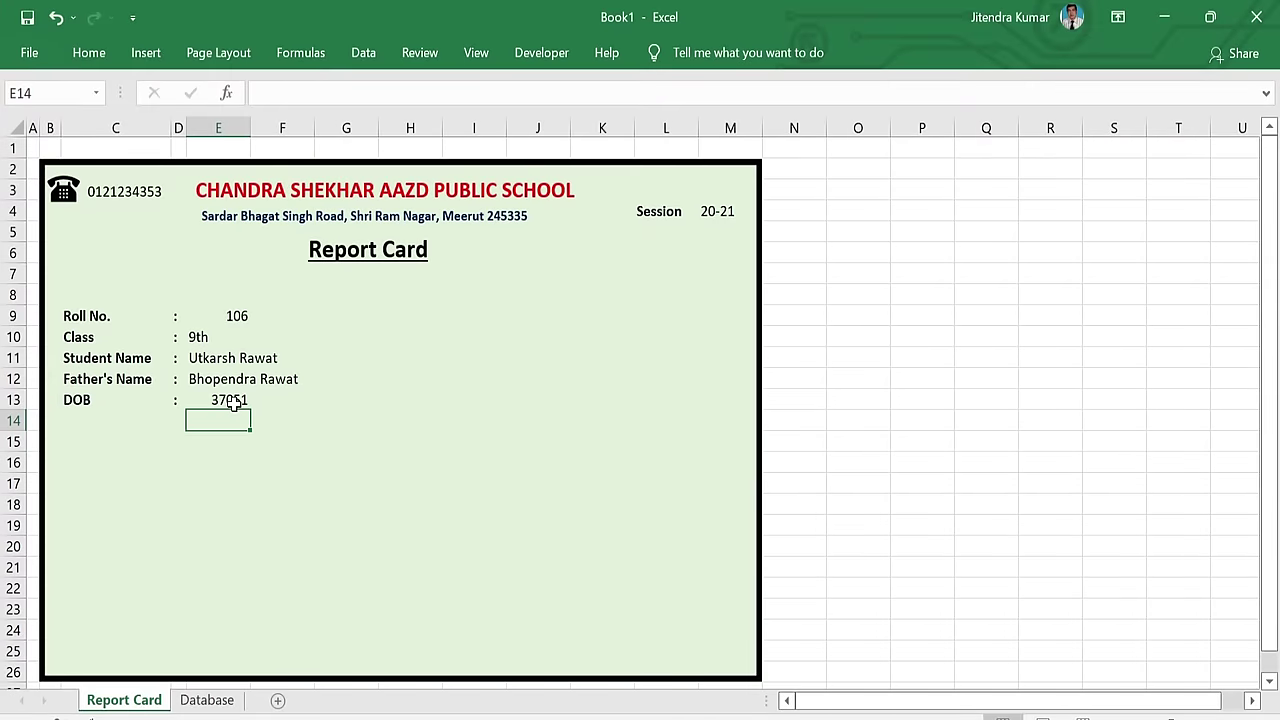
left_click(233, 403)
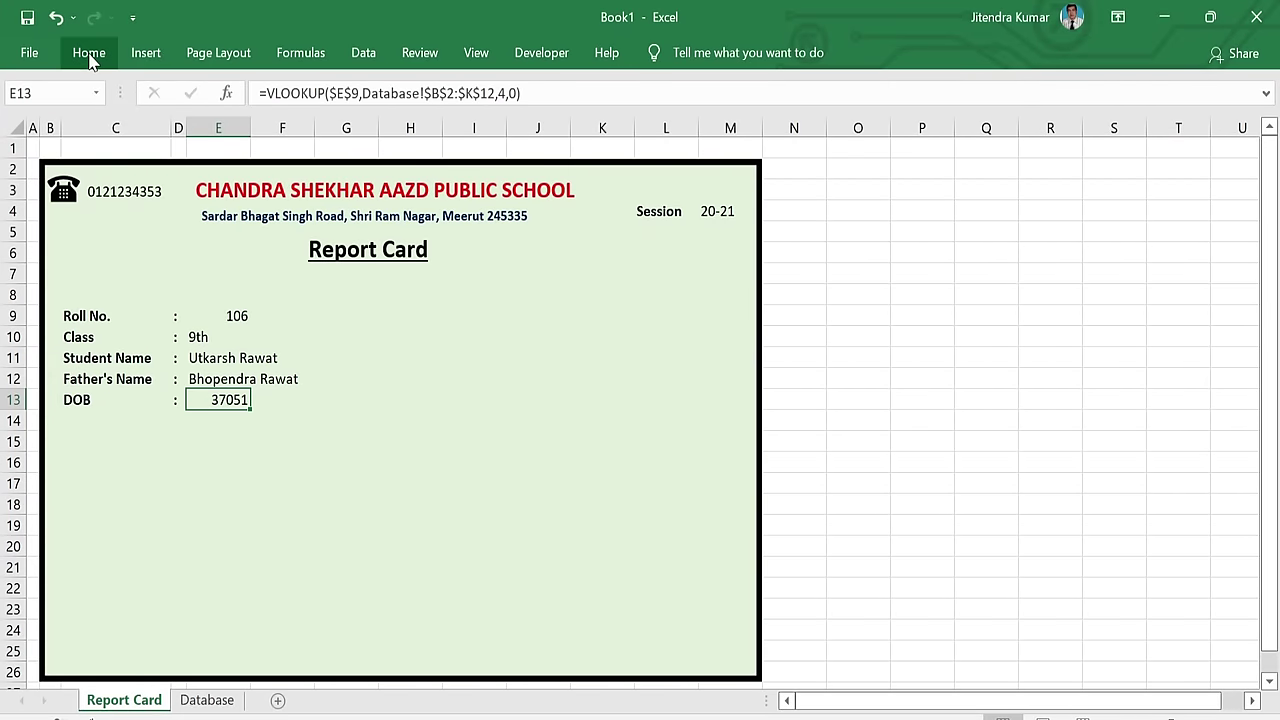
Format the DOB cell E13 as Short Date so it reads 09-06-2001.
left_click(88, 52)
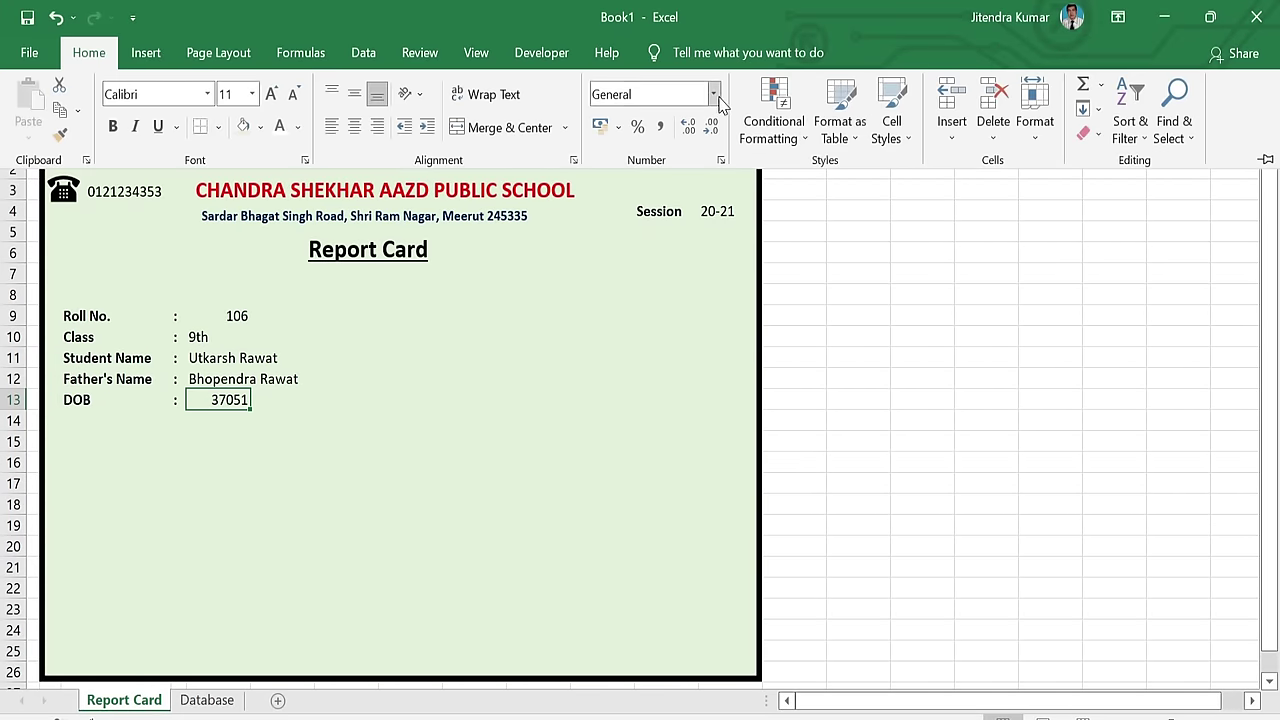
left_click(713, 94)
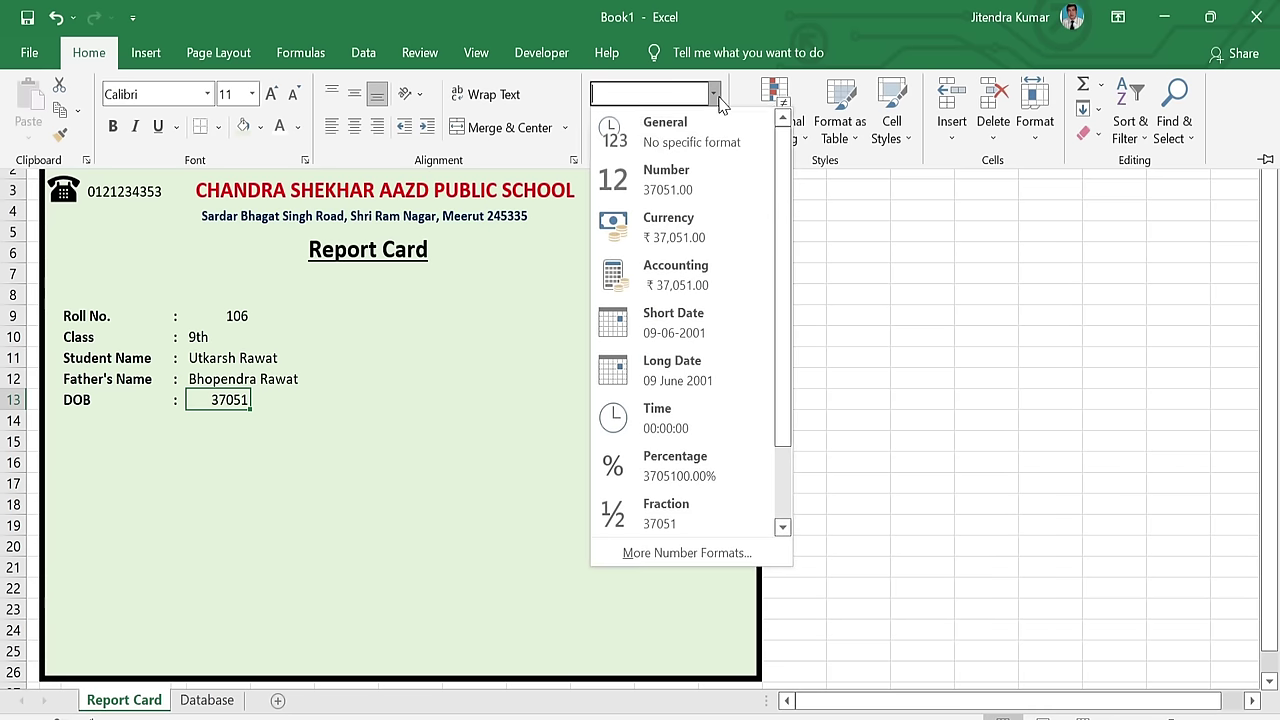
left_click(697, 334)
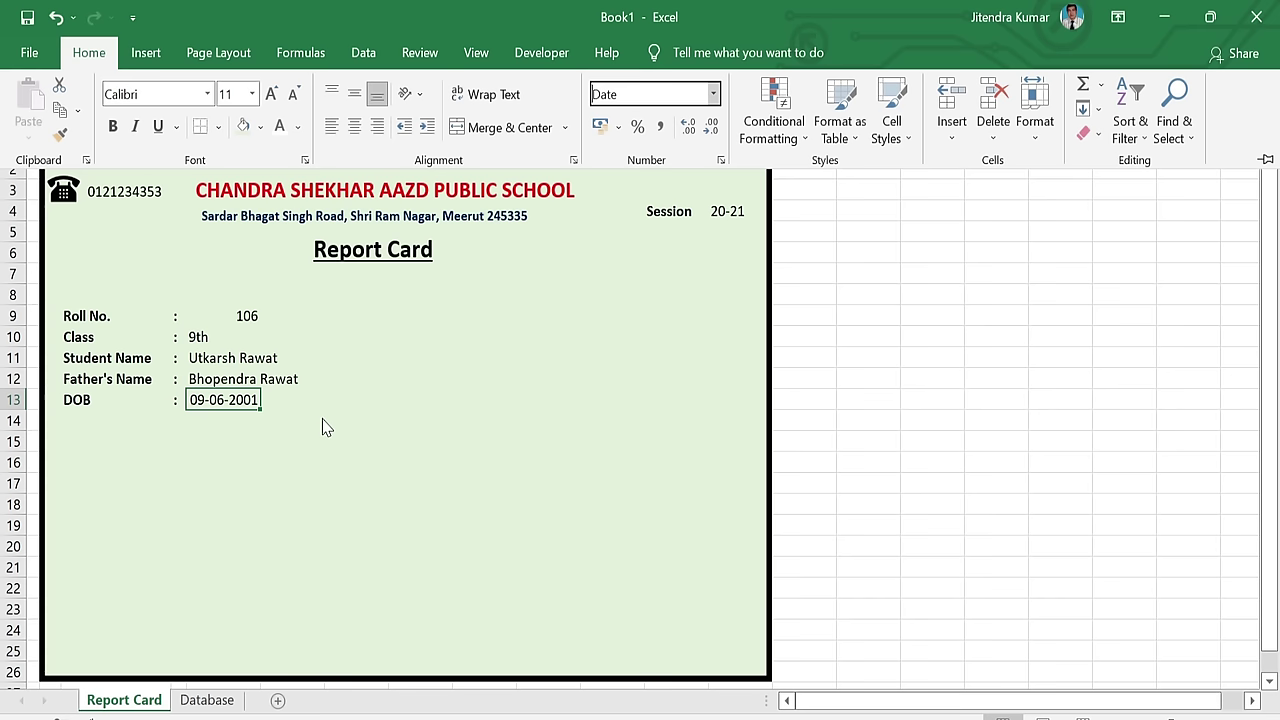
left_click(249, 314)
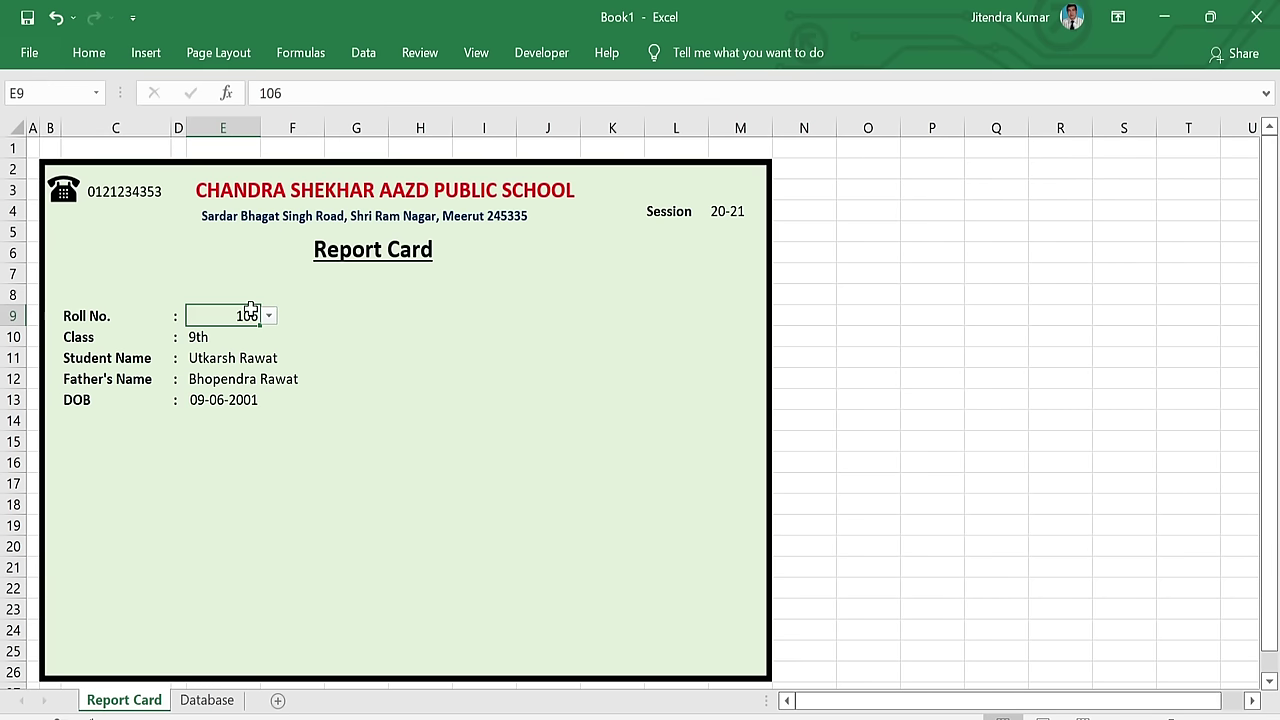
Switch the report card to roll 108 and left-align the E9:E13 detail values.
left_click(268, 316)
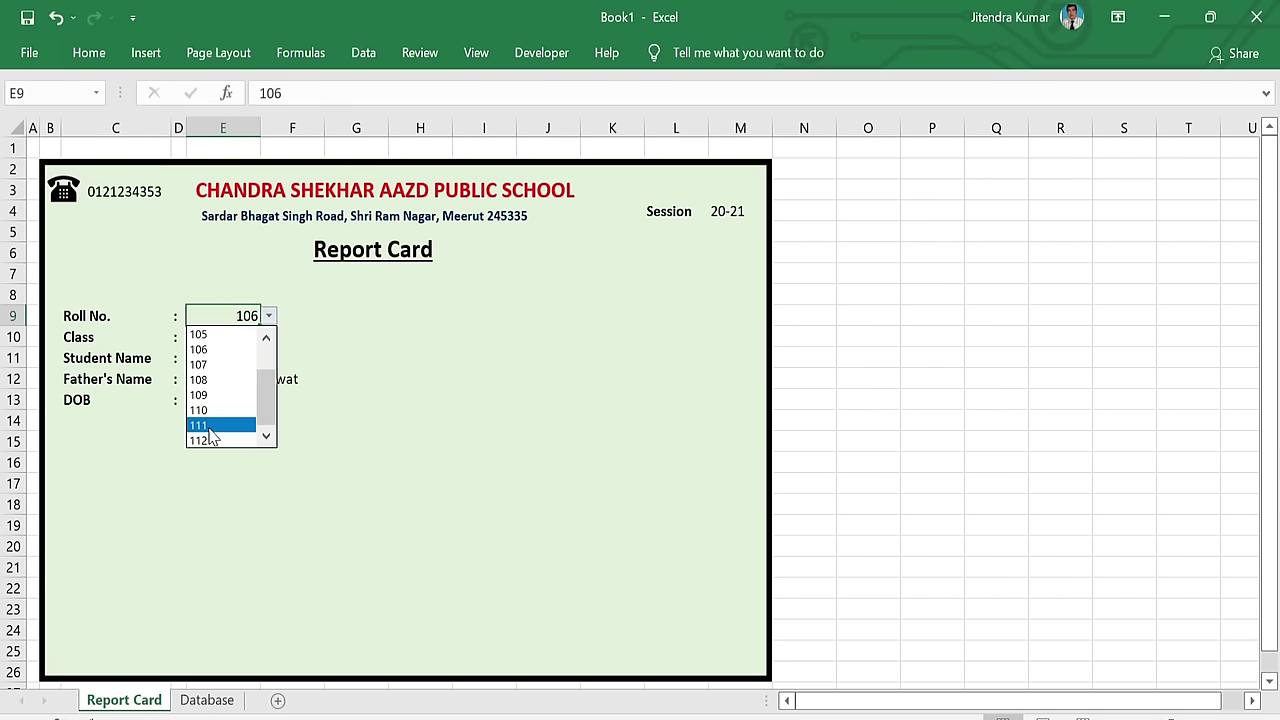
left_click(200, 381)
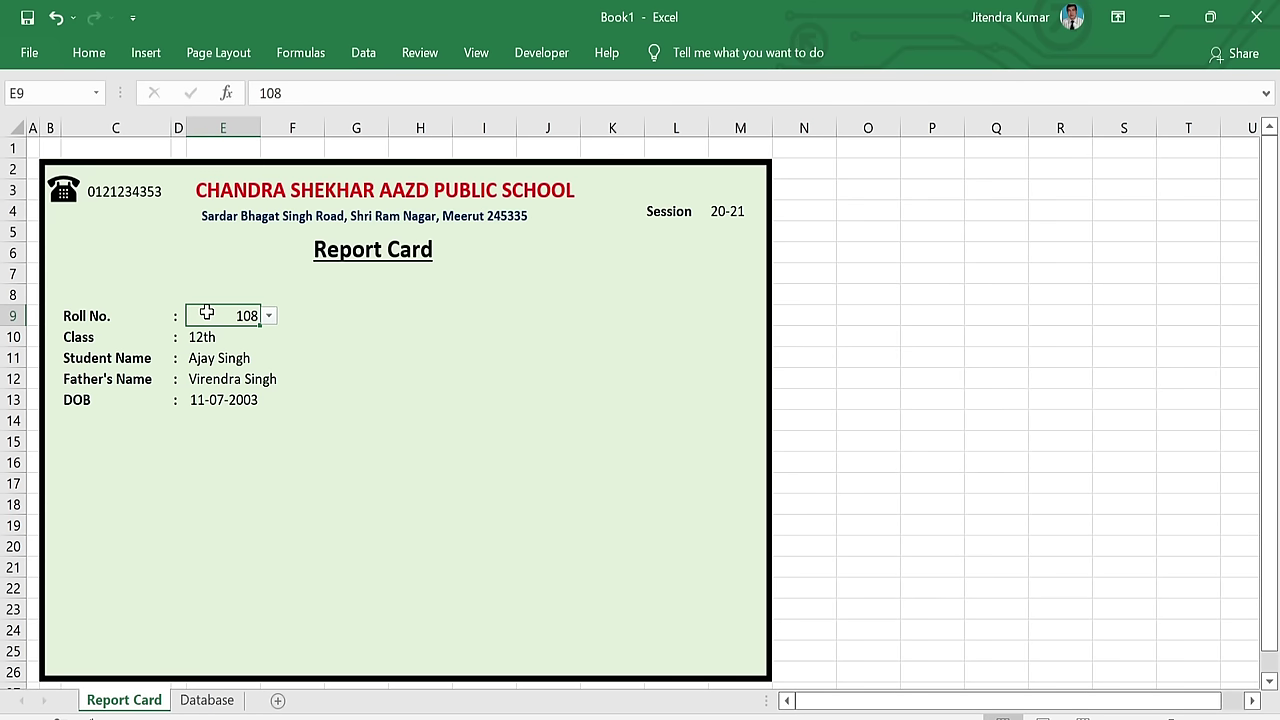
left_click_drag(206, 313, 210, 405)
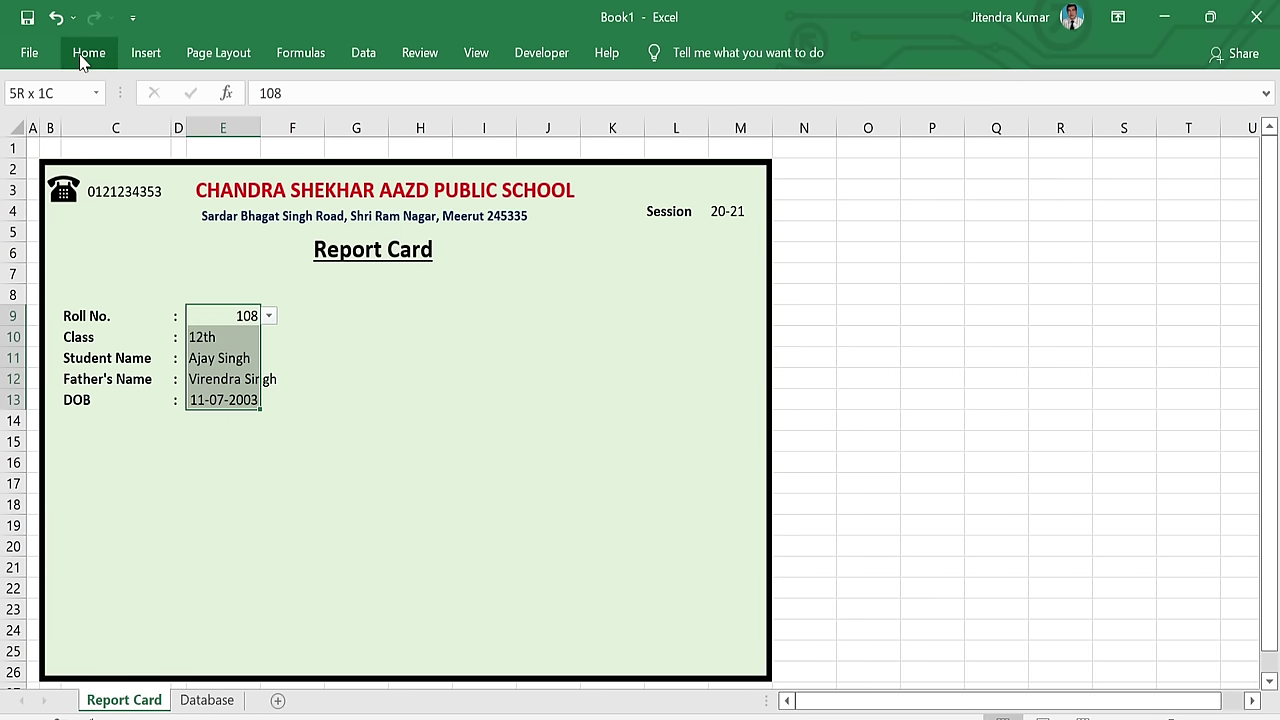
left_click(85, 57)
left_click(331, 127)
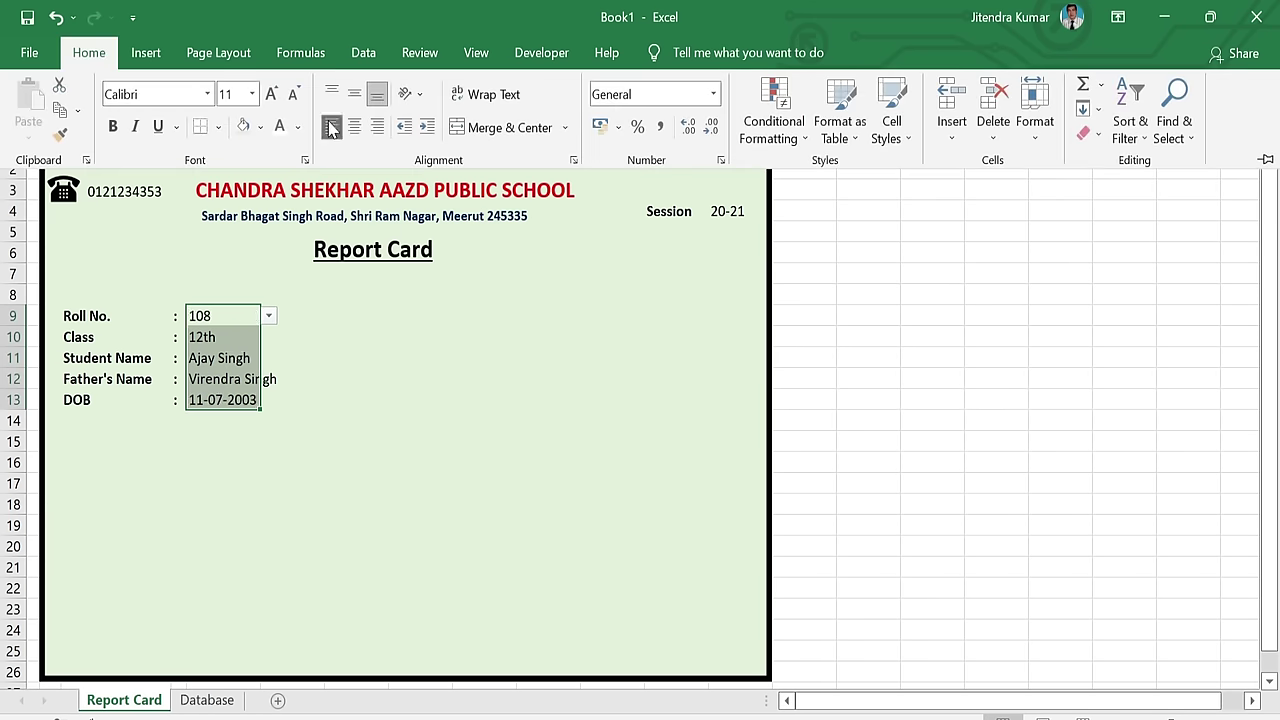
left_click(404, 531)
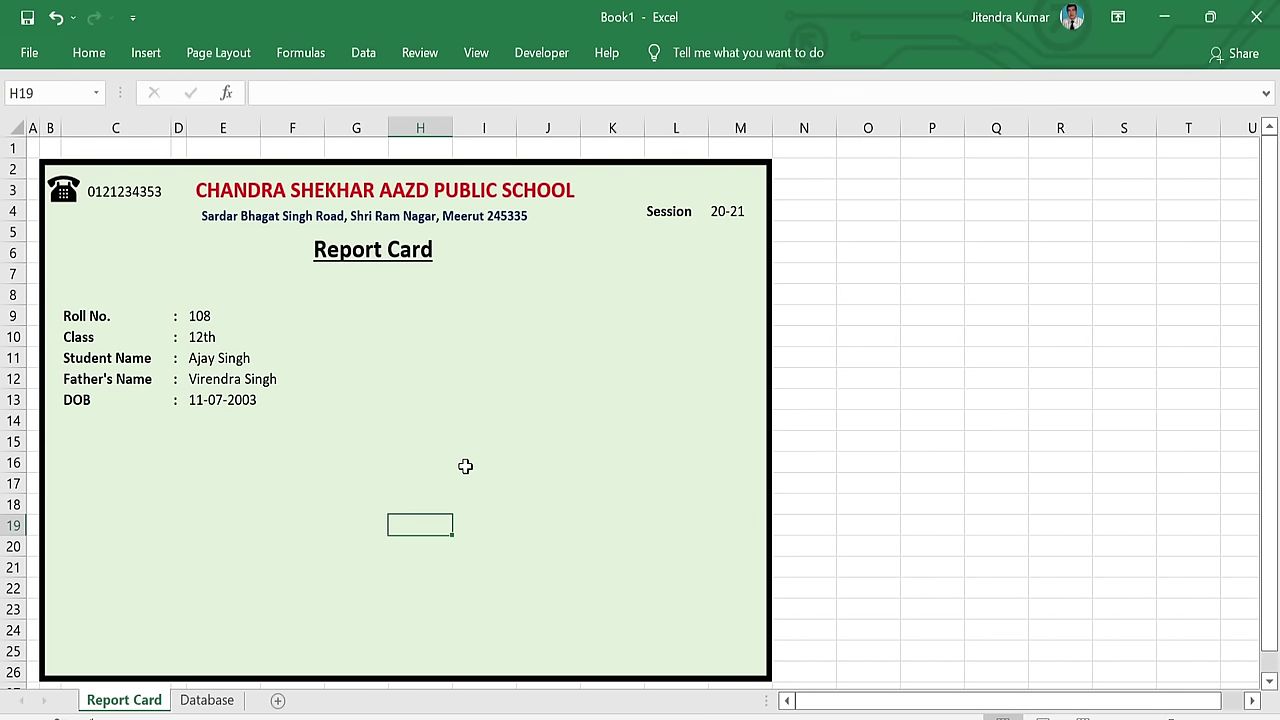
Enter bold headings Subject, Total Marks, Passing Marks, Obtained marks, Percentage, Pass/Fails in row 15.
left_click(208, 445)
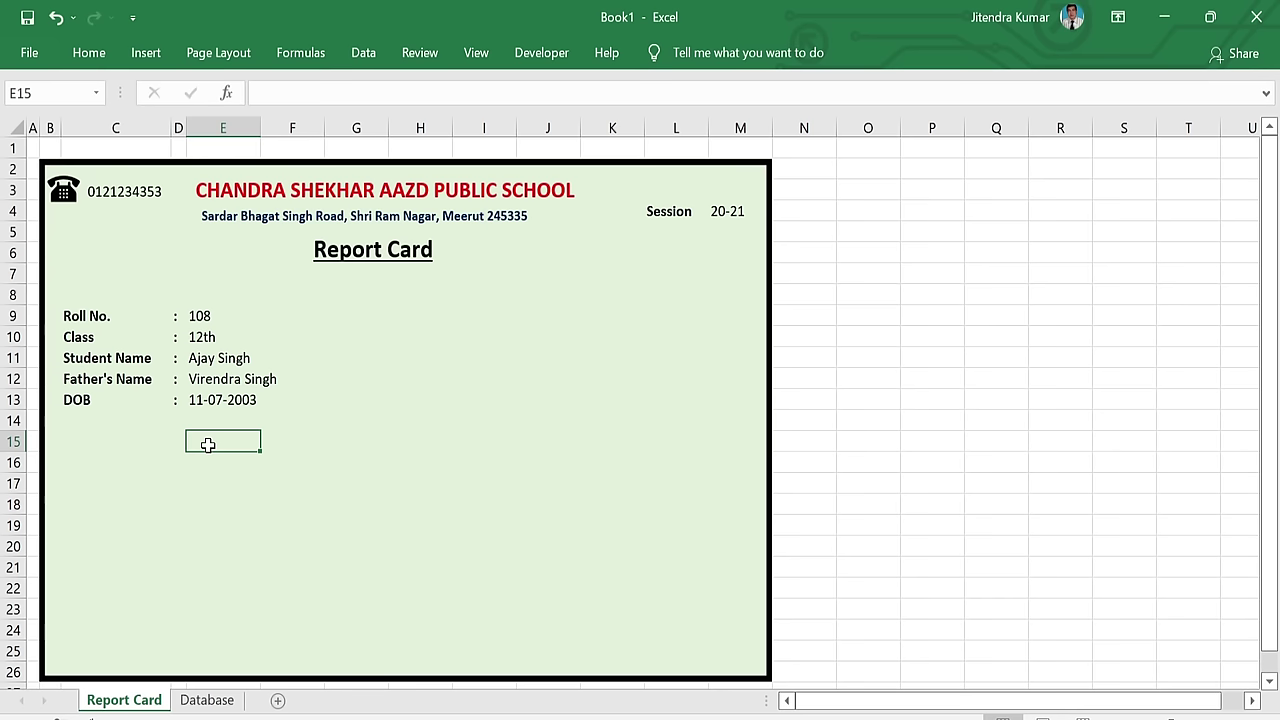
type("Subje")
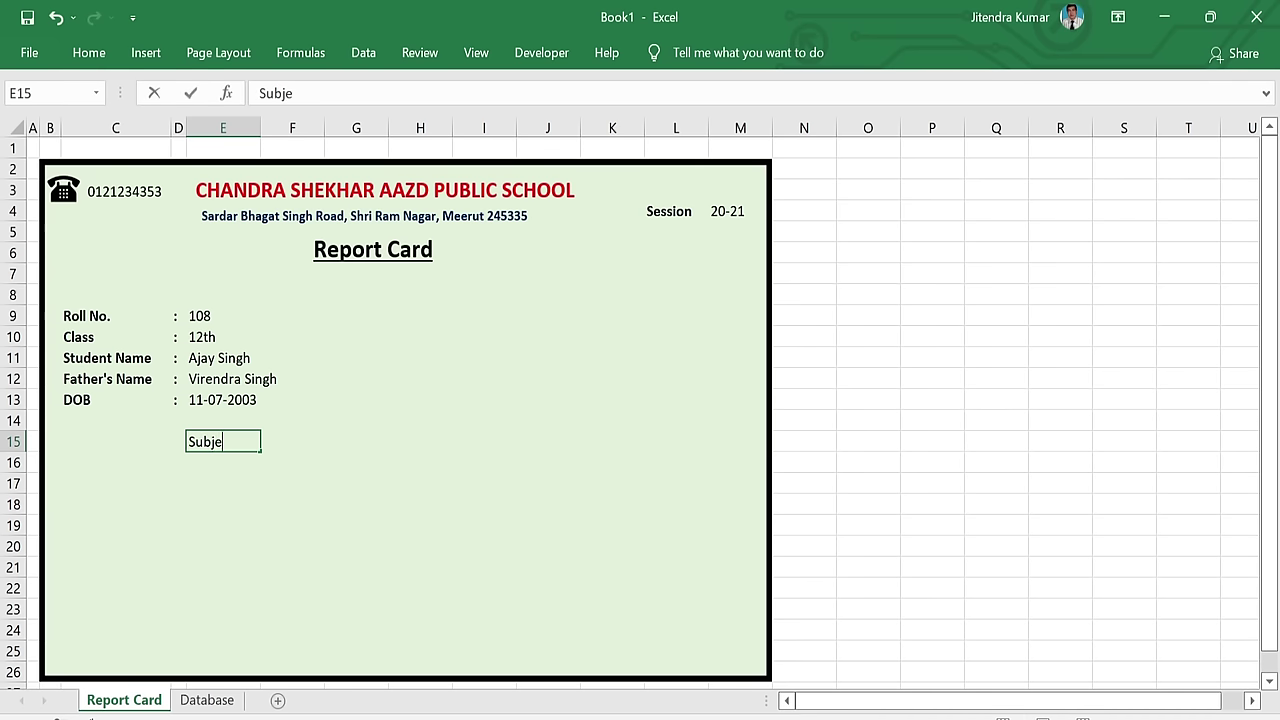
type("ct")
key("Tab")
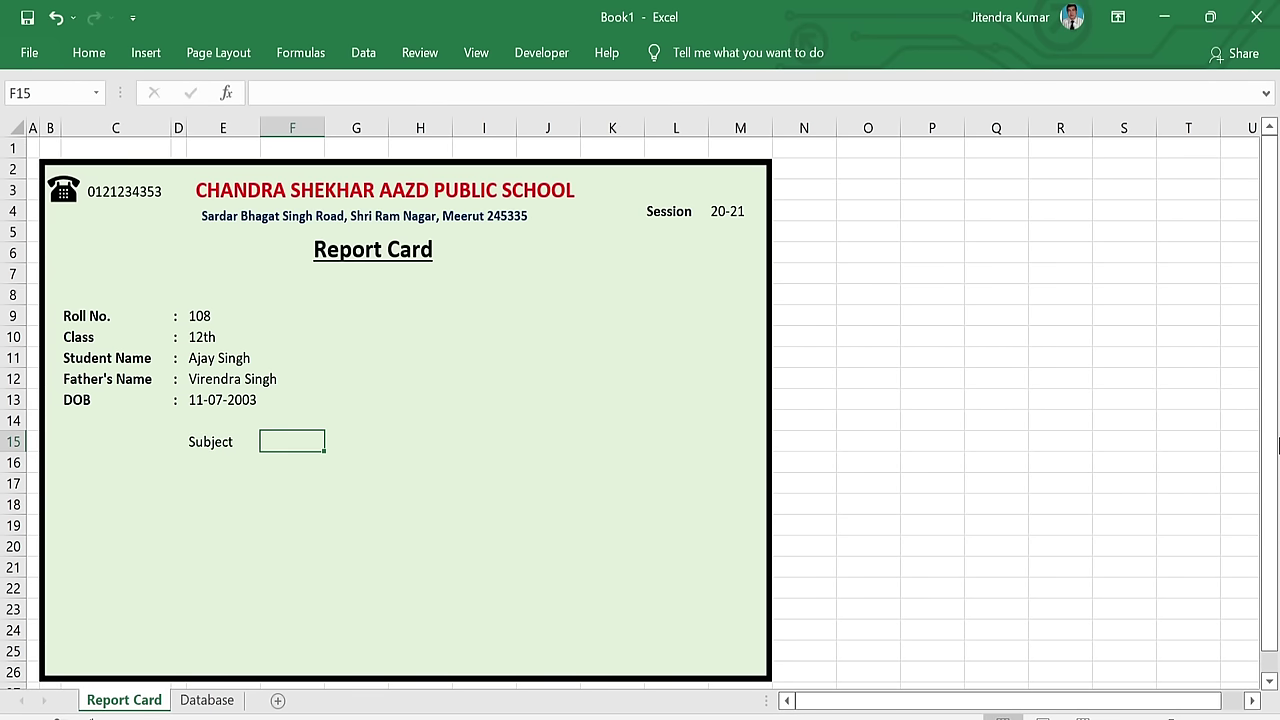
type("Total Marks")
key("Tab")
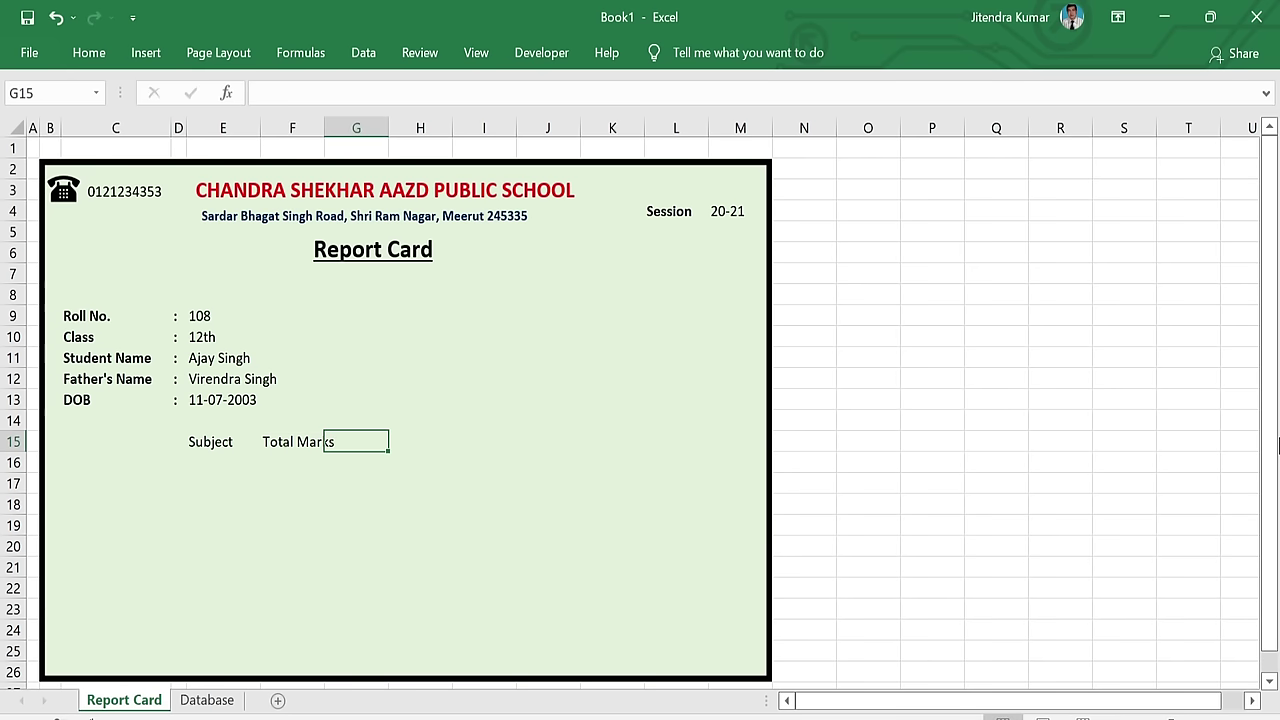
type("Passing Ma")
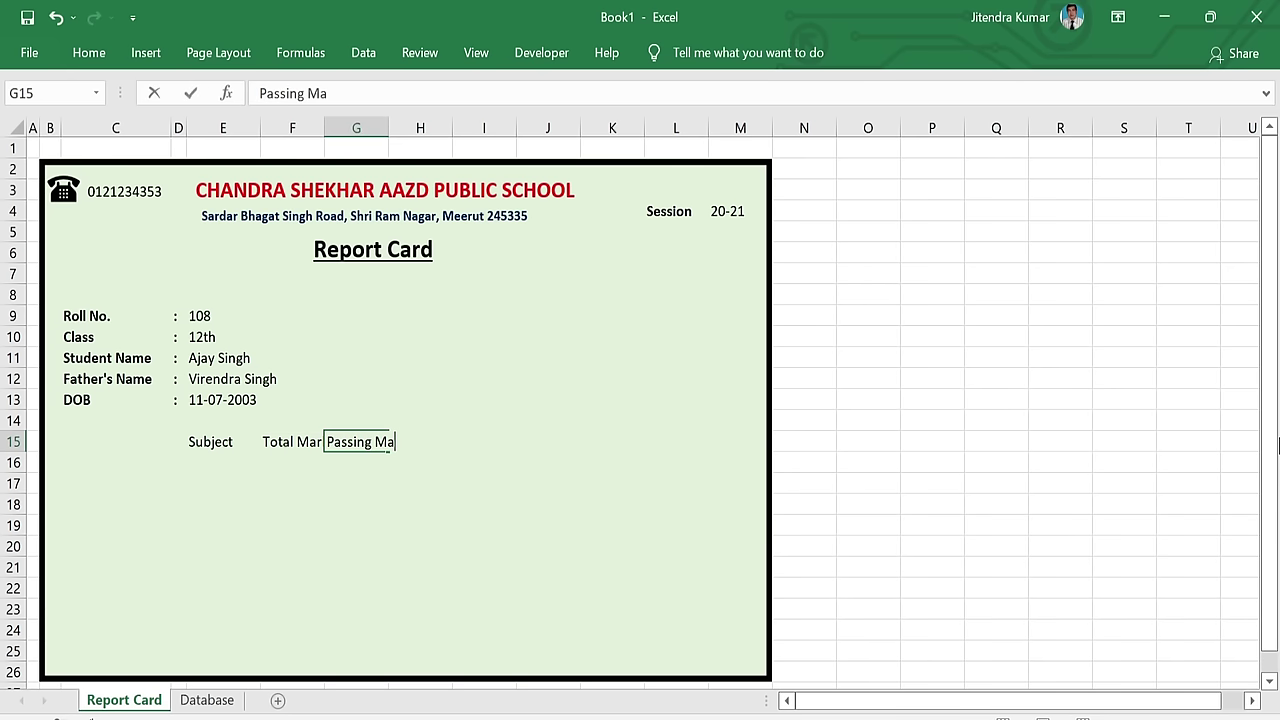
type("rks")
key("Tab")
type("Obtained ma")
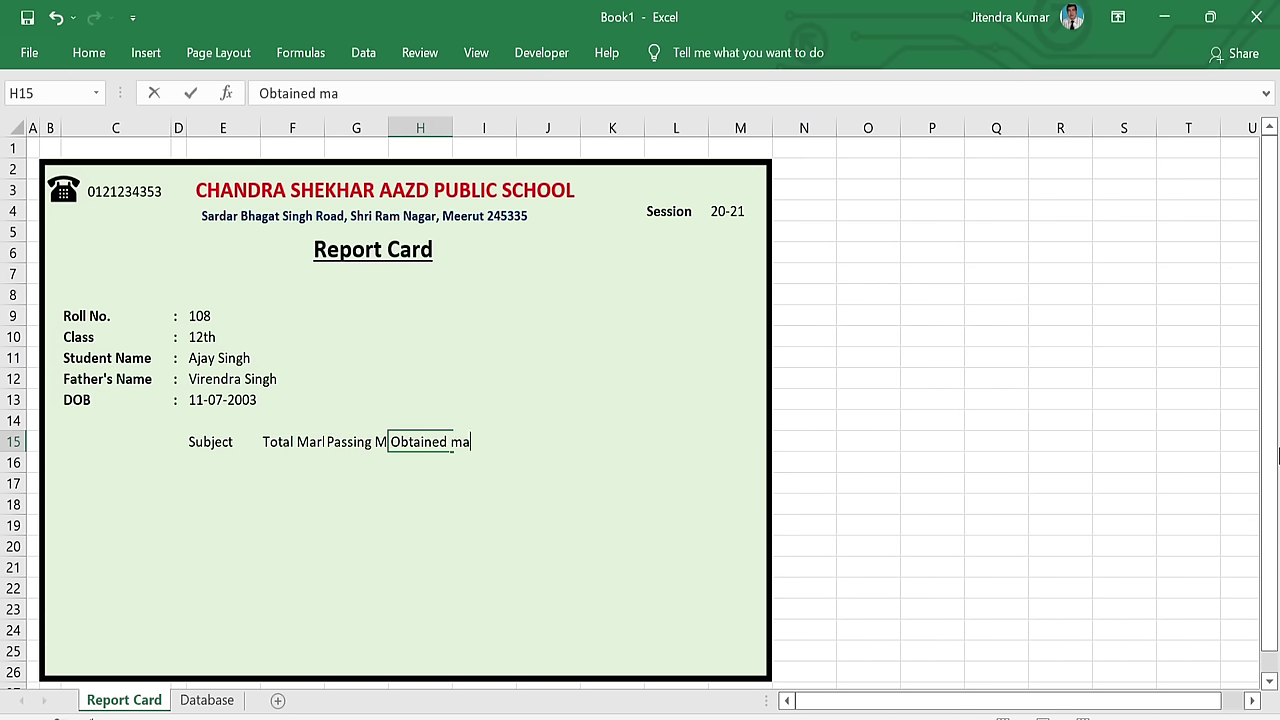
type("rks")
key("Tab")
type("Percentage")
key("Tab")
type("Pa")
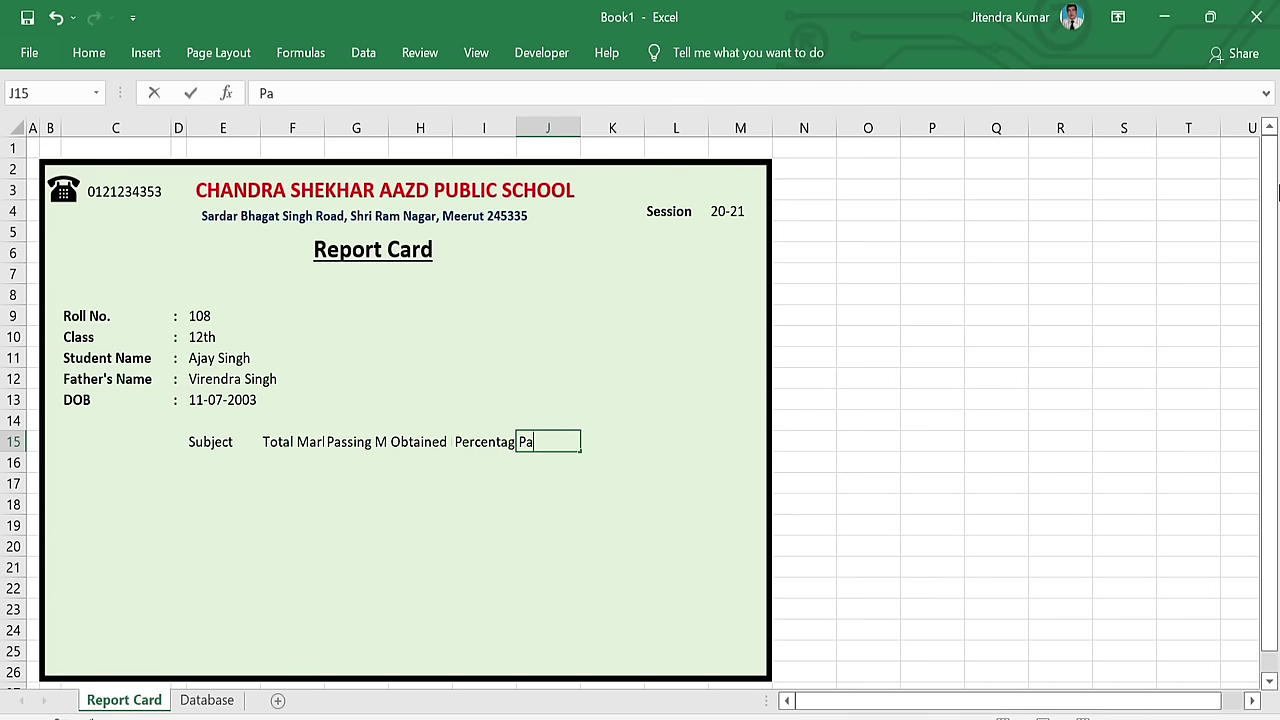
type("ss")
type("/")
type("Fails")
left_click(229, 441)
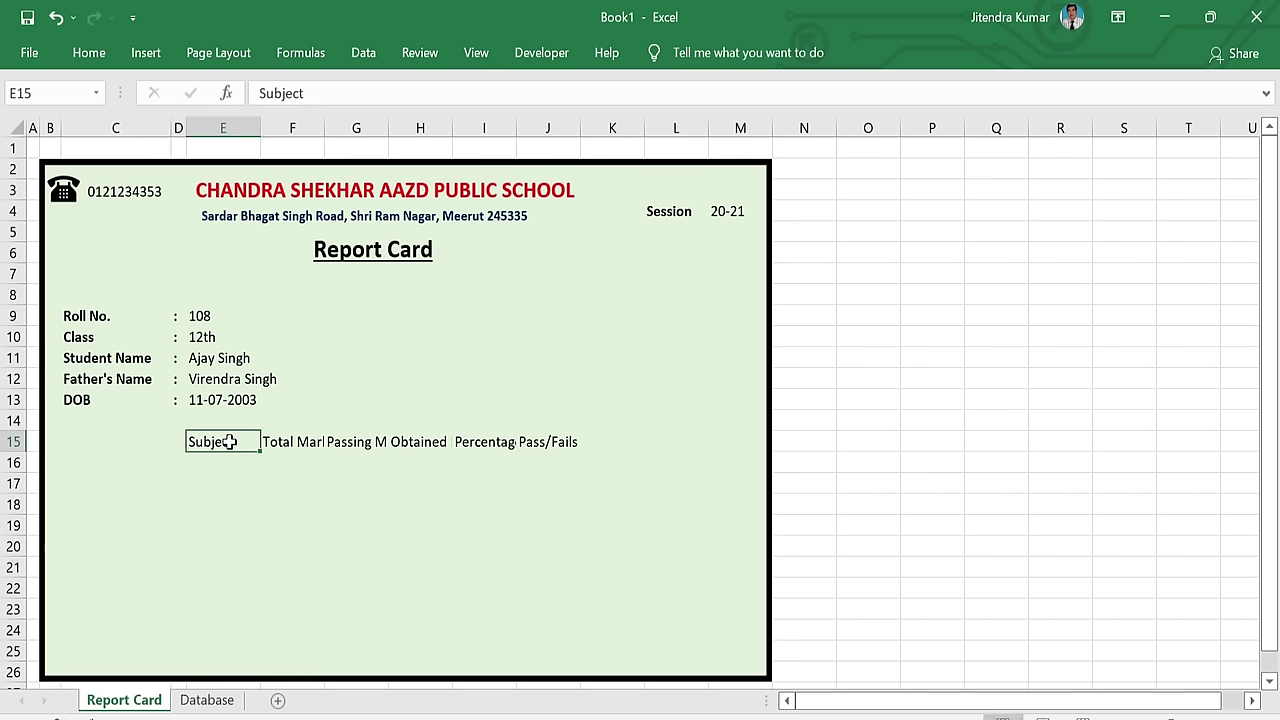
key("shift+Right")
key("shift+Right")
key("shift+Right")
key("shift+Right")
key("shift+Right")
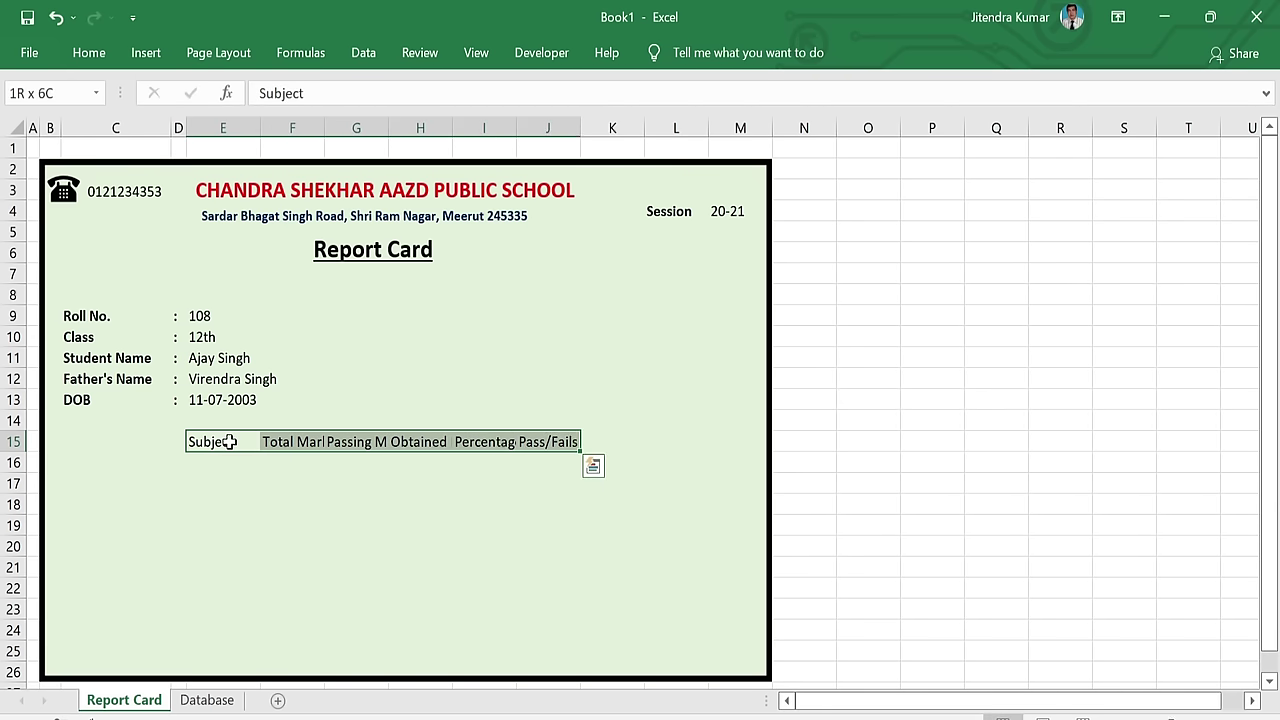
key("ctrl+b")
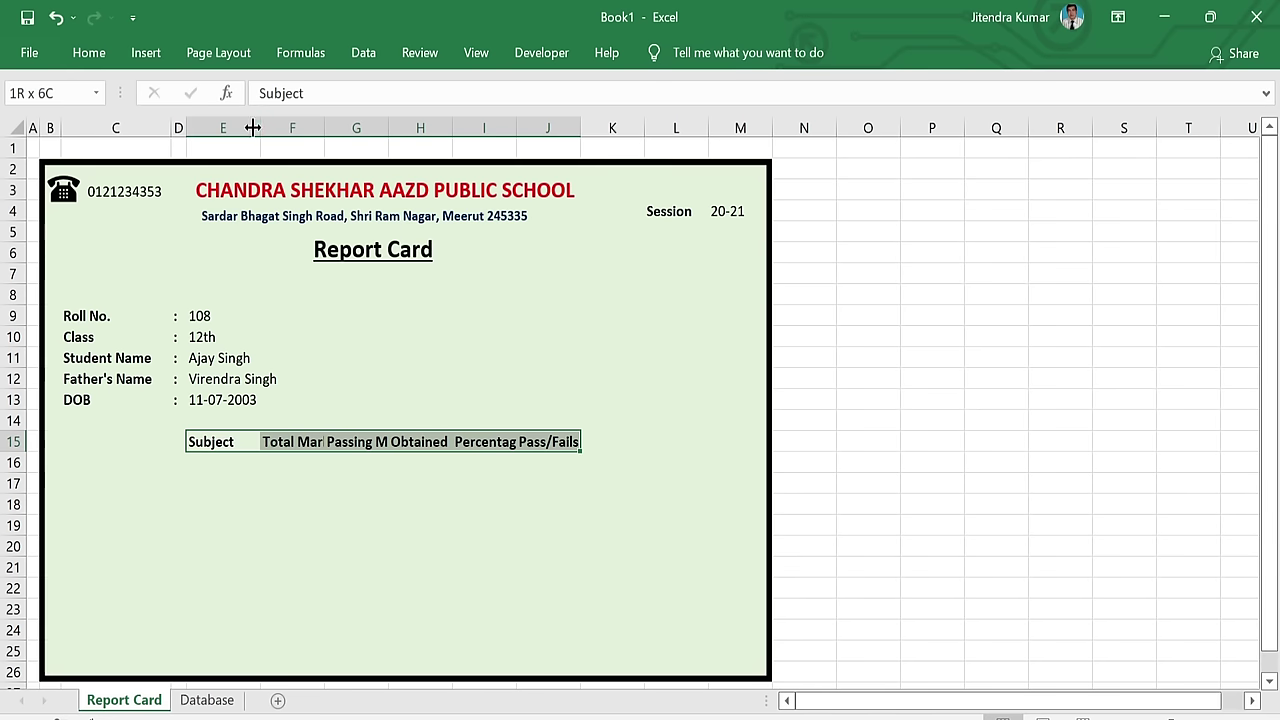
AutoFit the heading columns so Total Marks, Passing Marks and Percentage fit.
left_click_drag(259, 125, 259, 125)
double_click(333, 128)
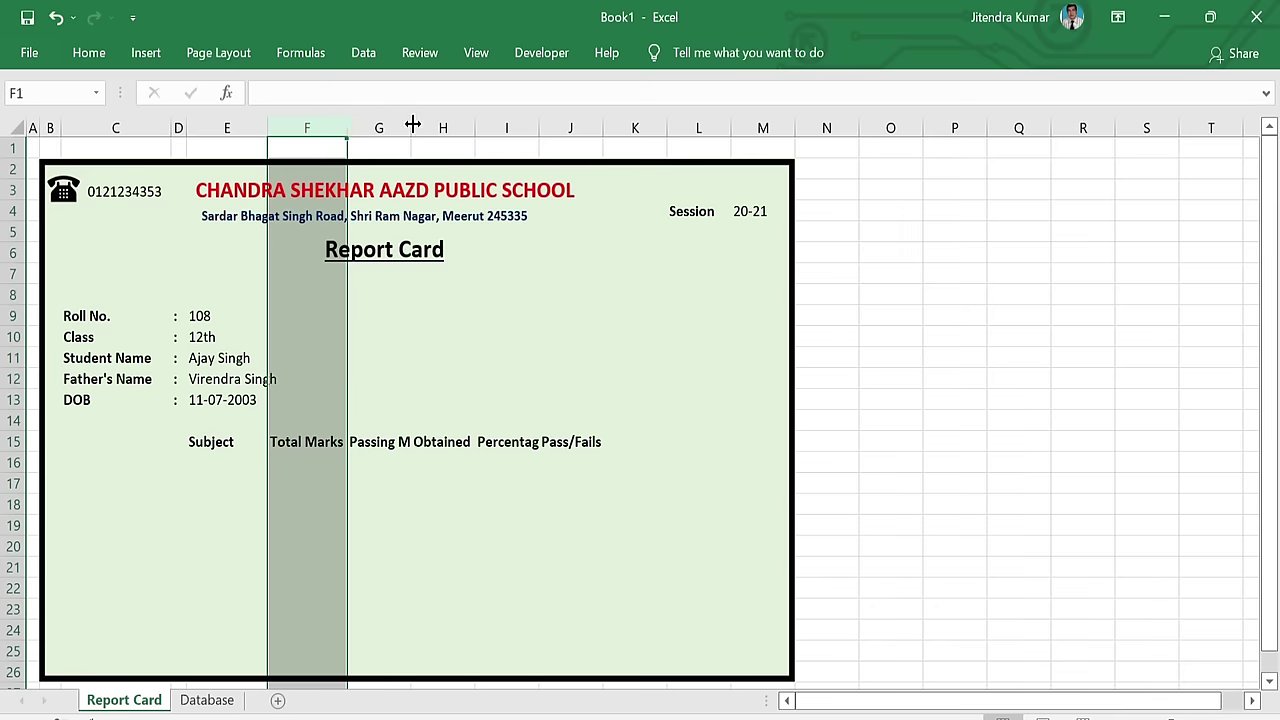
double_click(414, 128)
double_click(591, 128)
left_click(585, 437)
key("Right")
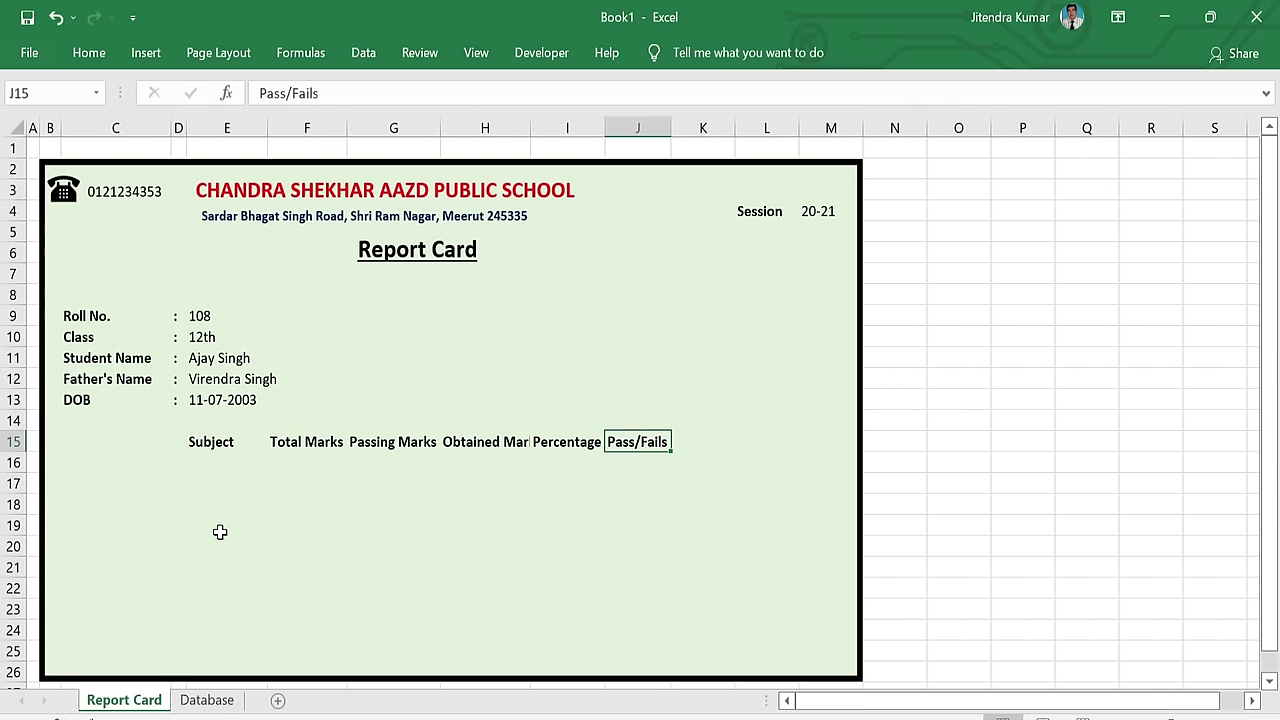
Copy the Database subject headers and paste them as transposed values into E16:E20.
left_click(206, 700)
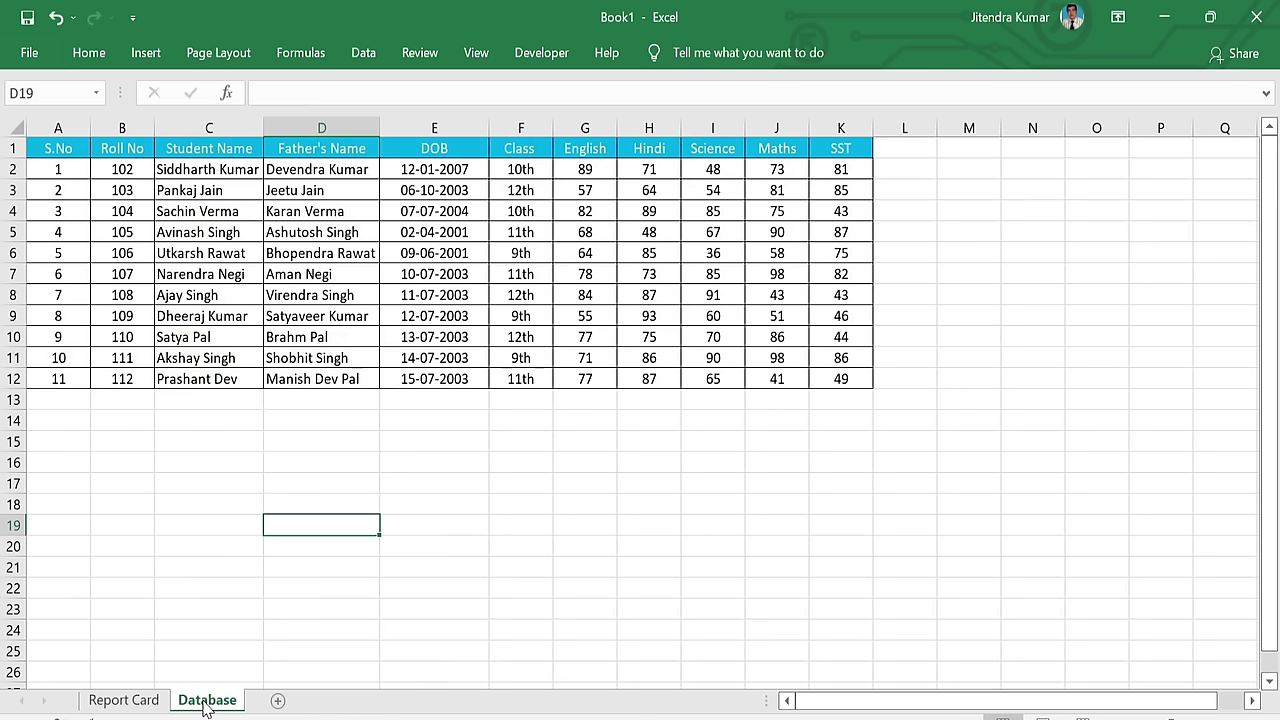
left_click_drag(563, 150, 836, 145)
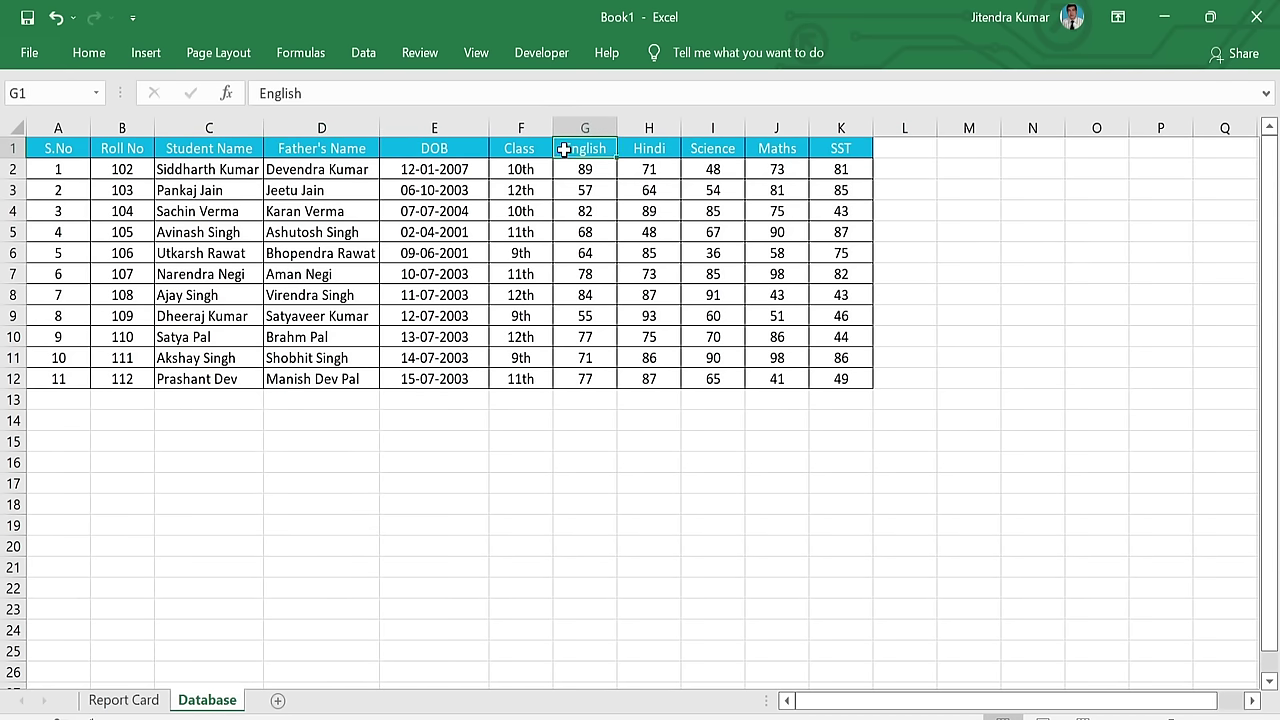
key("ctrl+c")
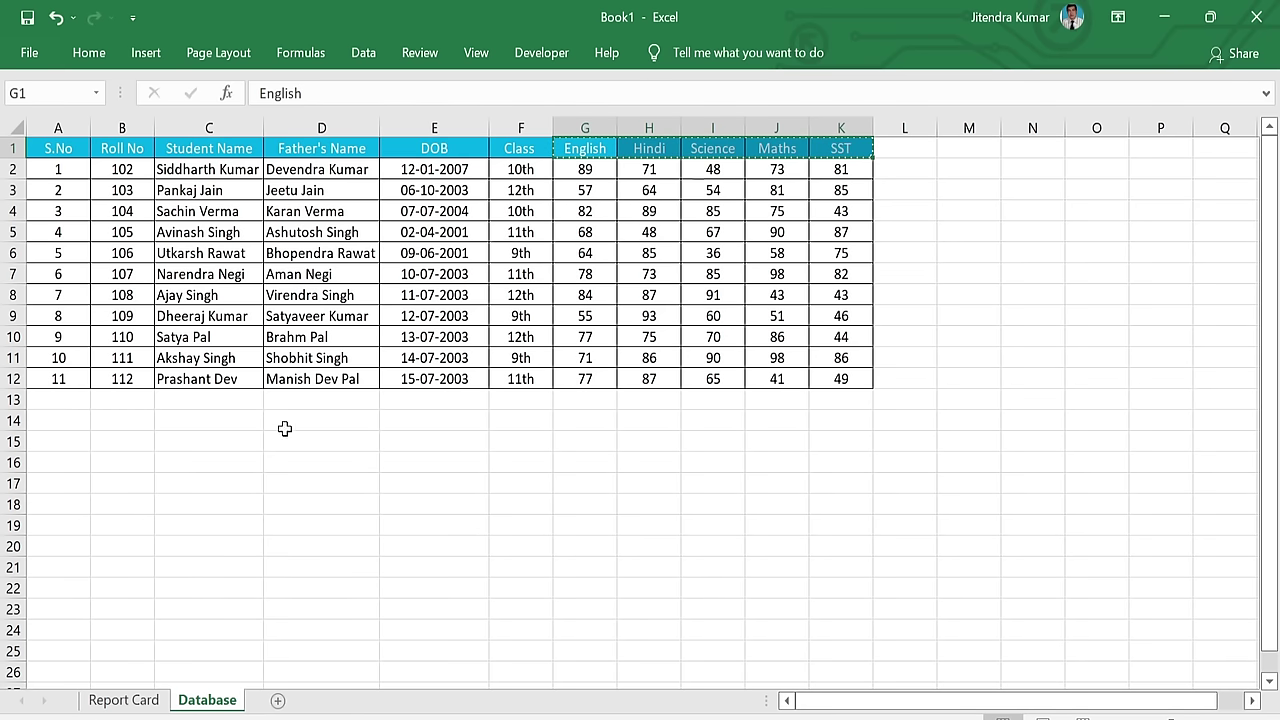
left_click(124, 700)
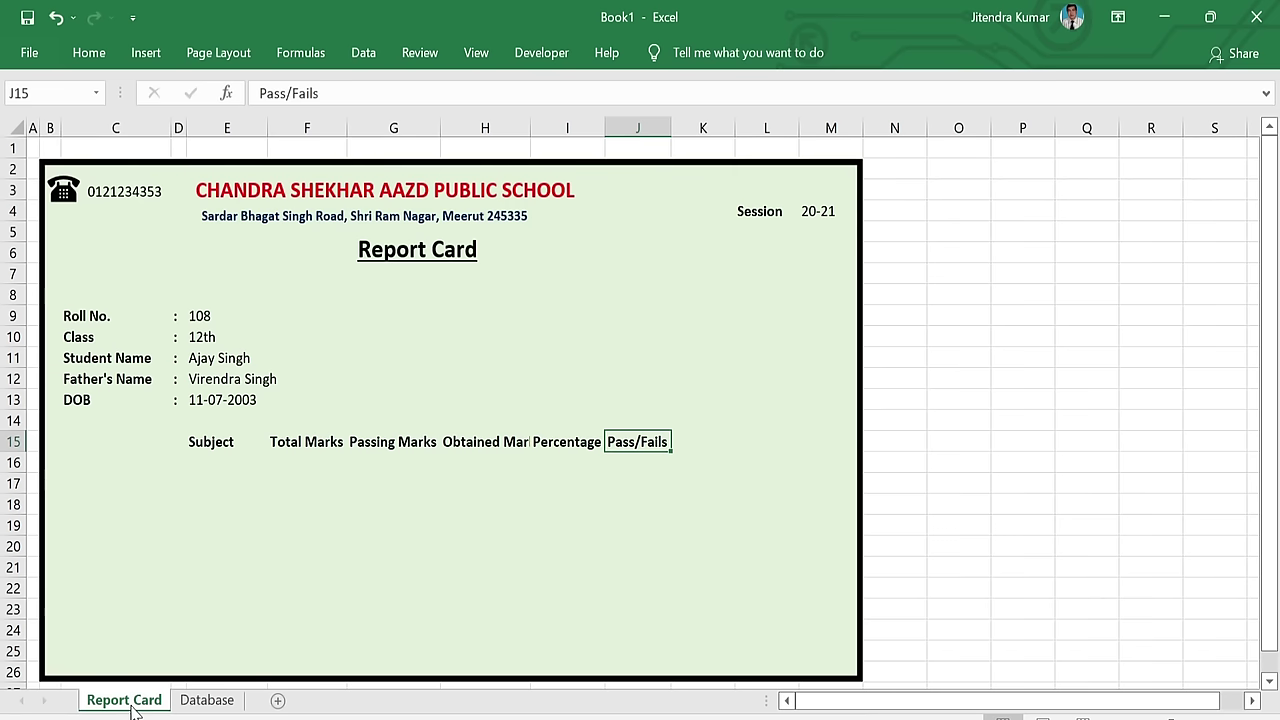
left_click(212, 466)
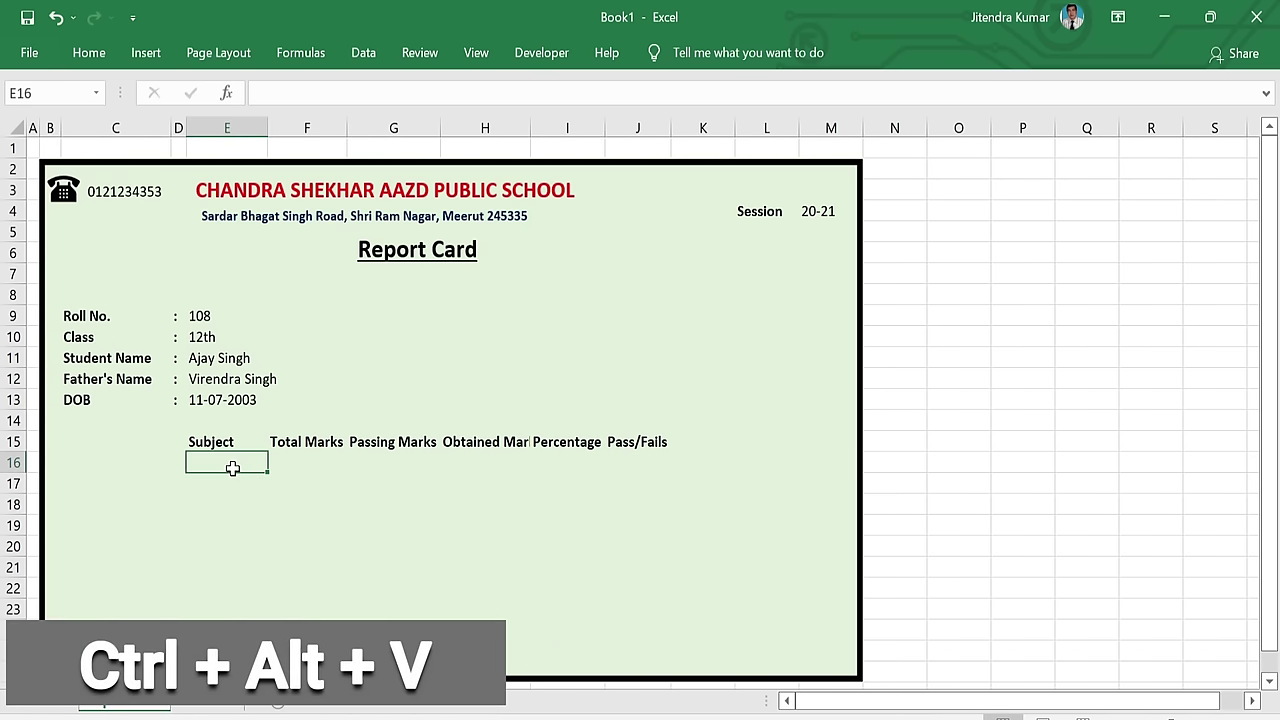
key("ctrl+alt+v")
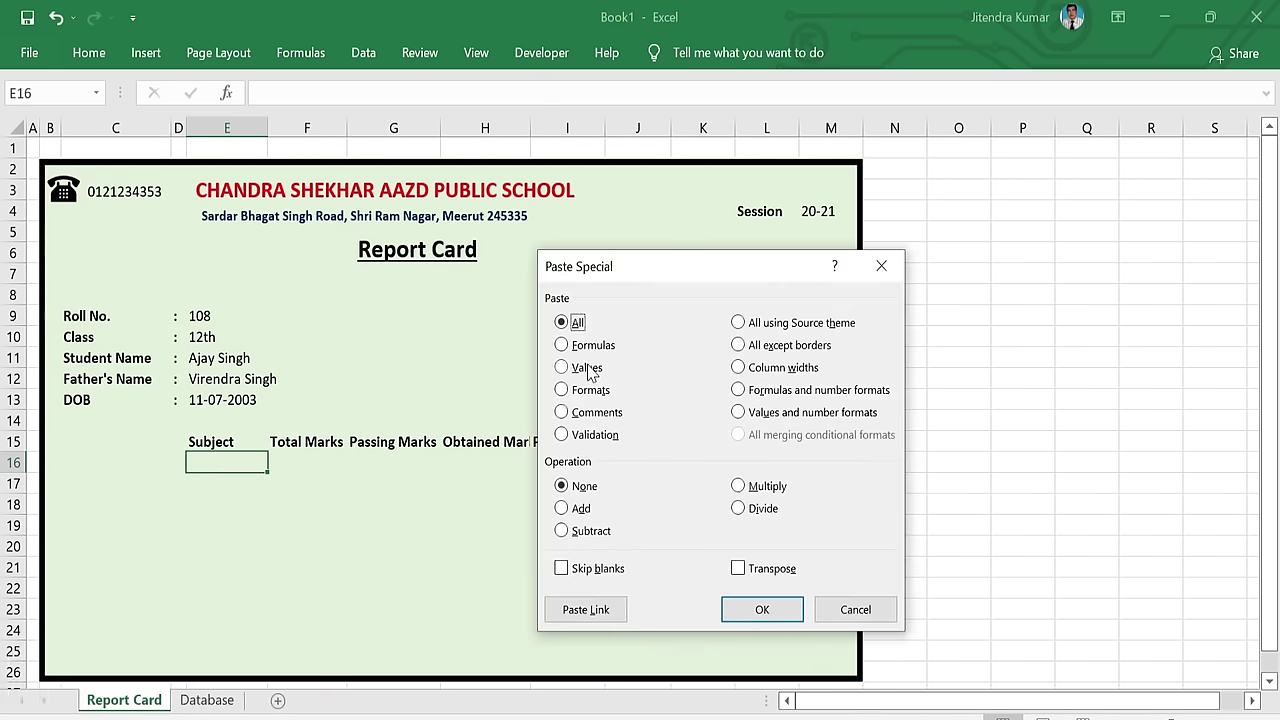
left_click(563, 368)
left_click(740, 569)
left_click(760, 609)
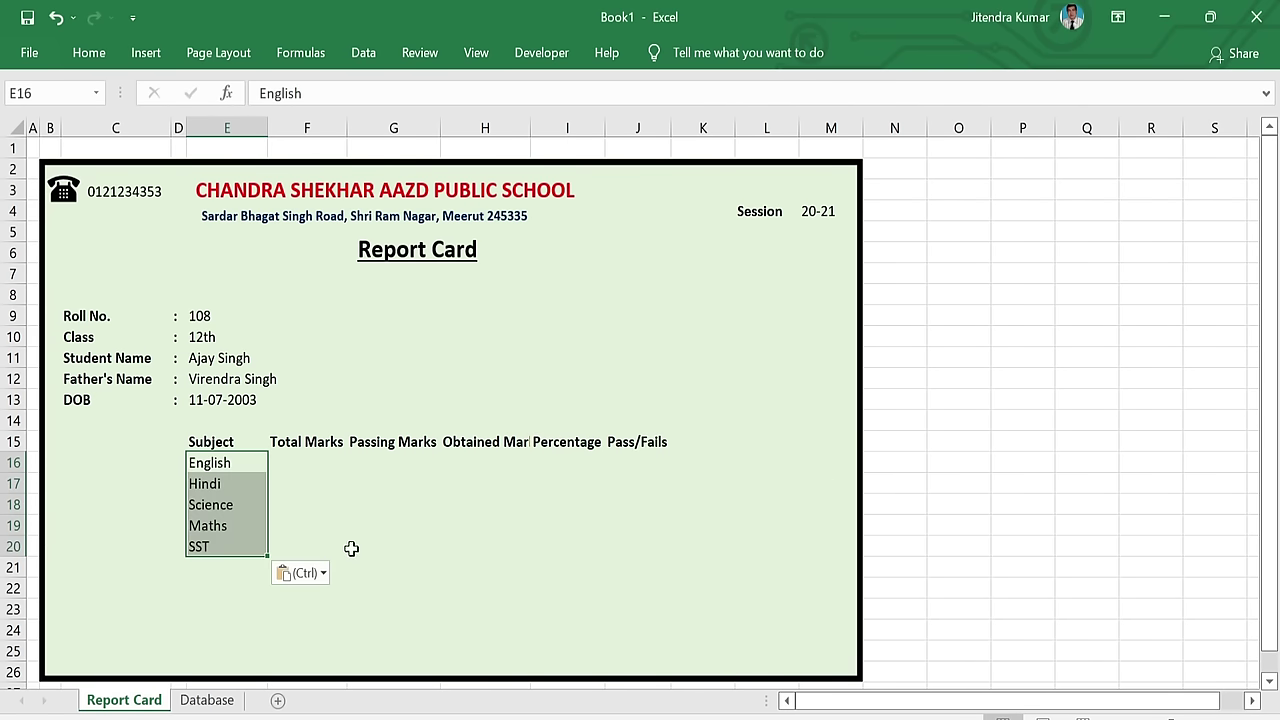
key("Escape")
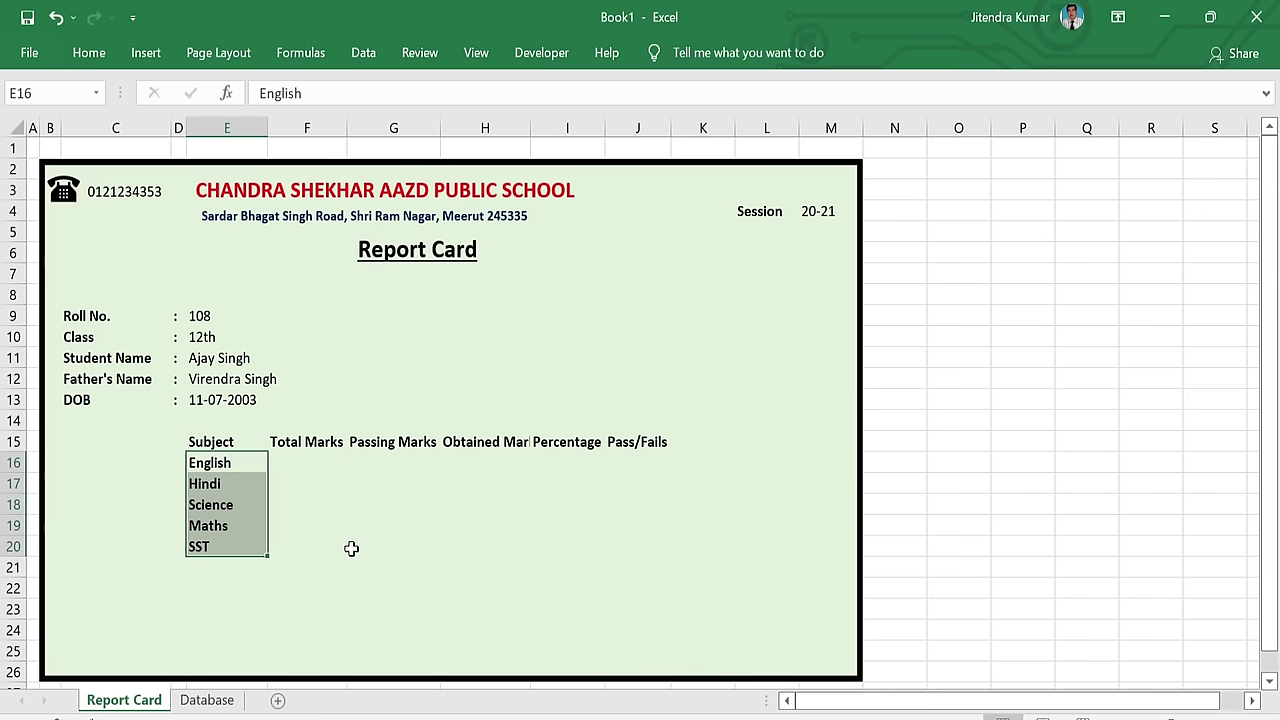
Fill Total Marks 100 in F16:F20 and Passing Marks 45, 55, 60, 65, 45 in G16:G20.
left_click(302, 464)
type("100")
key("Return")
left_click(297, 463)
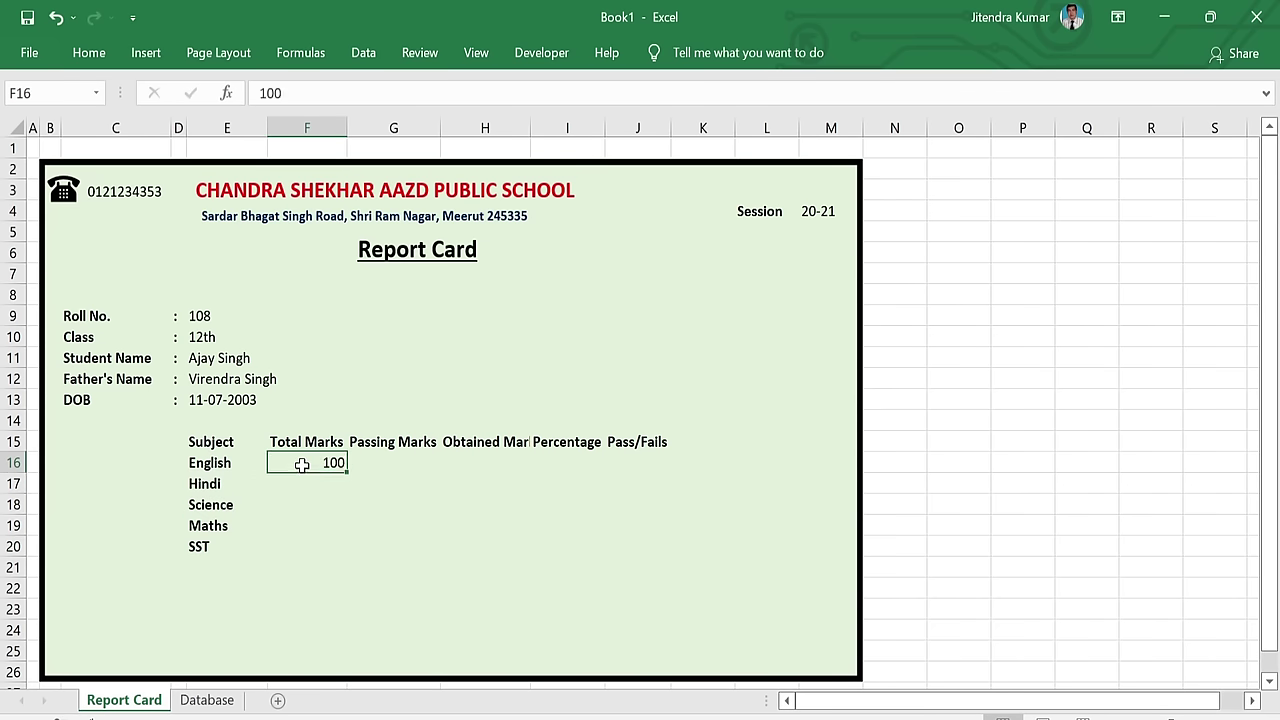
left_click_drag(346, 472, 342, 554)
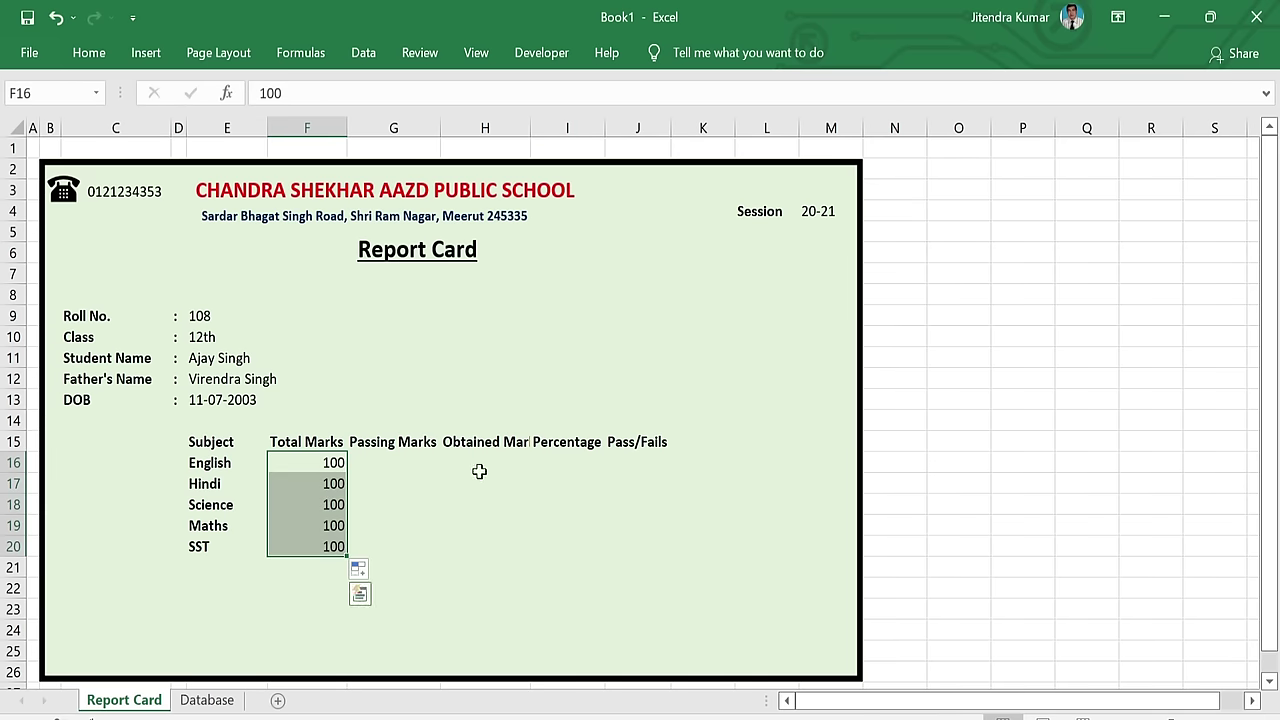
left_click(408, 458)
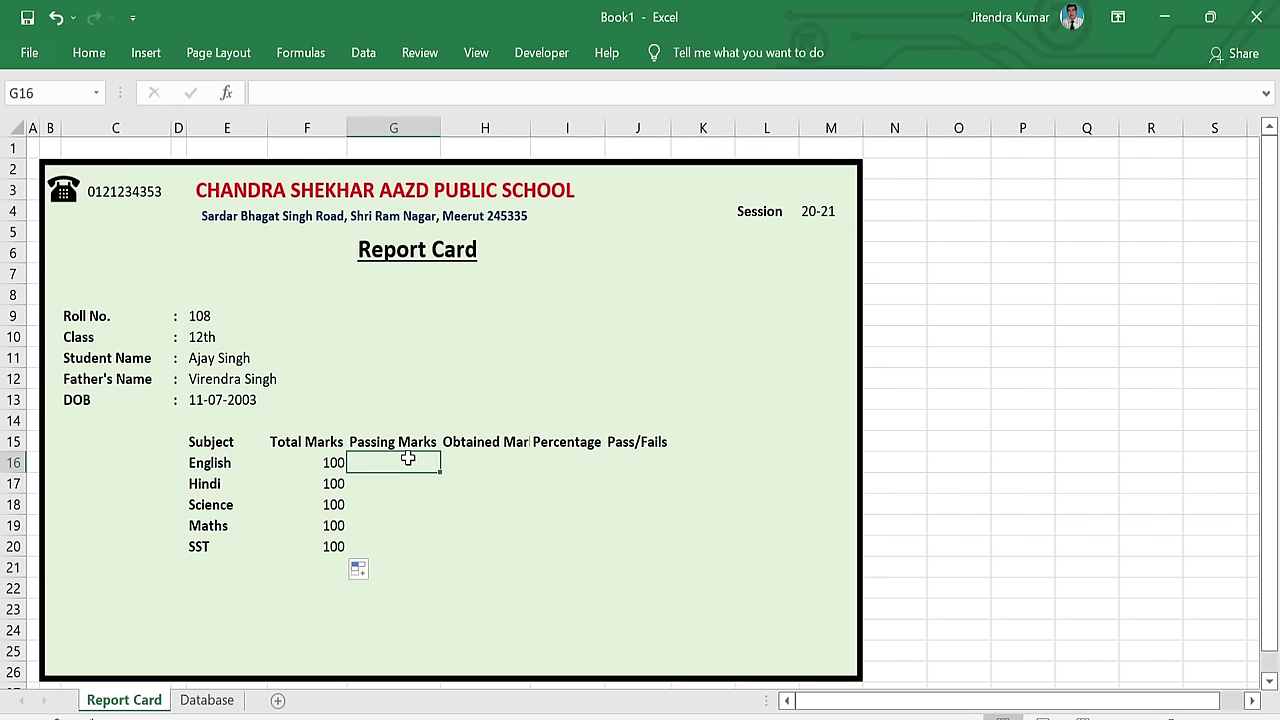
type("4")
key("Return")
type("55 60 65")
key("Return")
type("45")
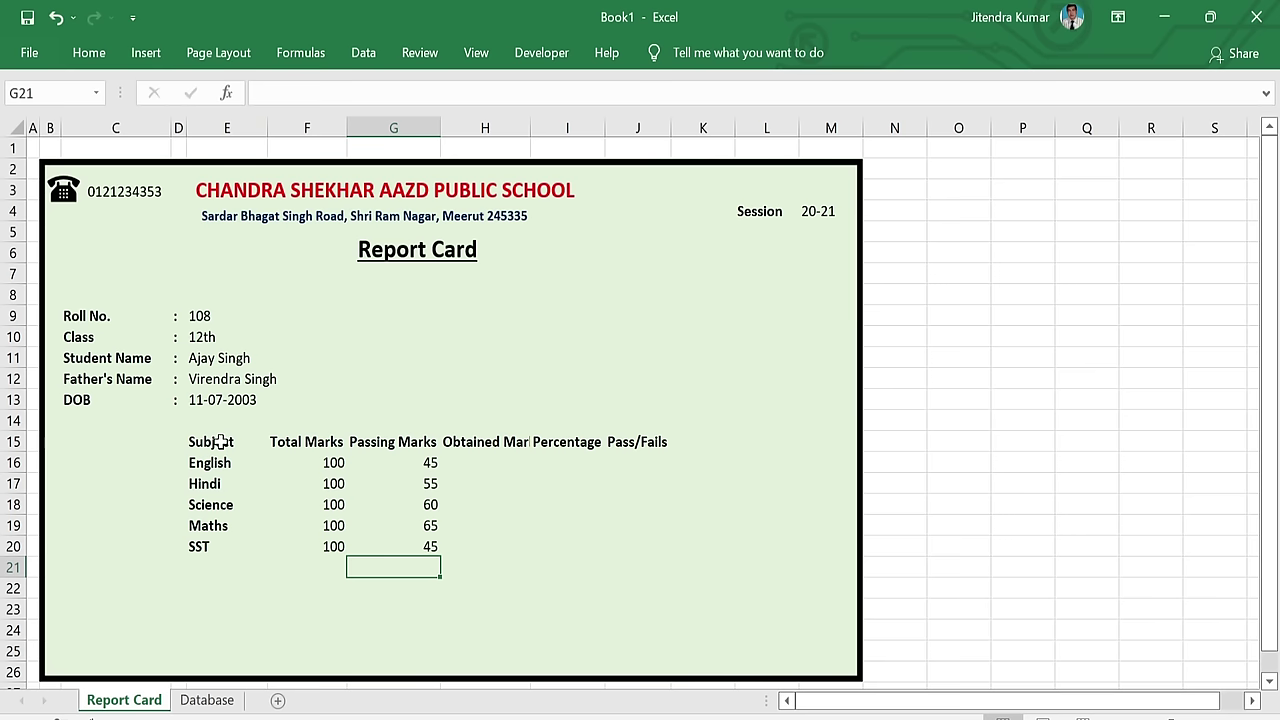
Give the Subject header Thick Outside Borders, then repeat on each table cell with F4.
left_click(219, 441)
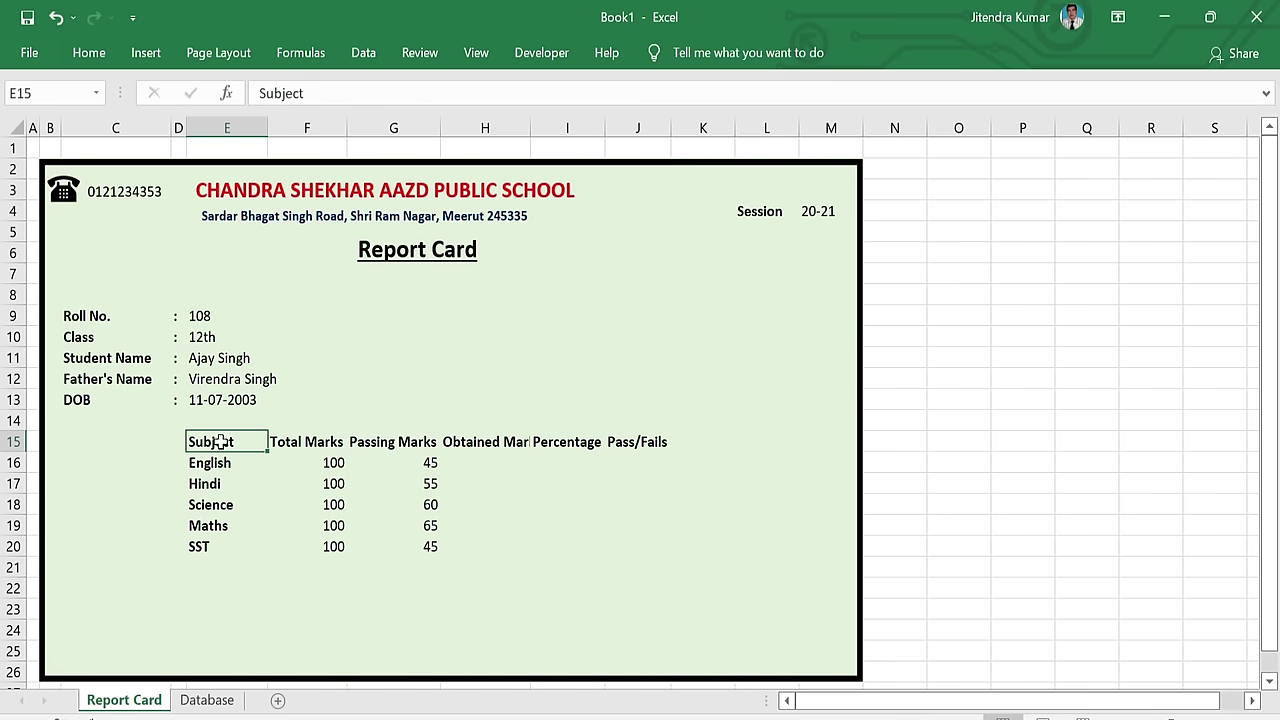
left_click(89, 52)
left_click(219, 128)
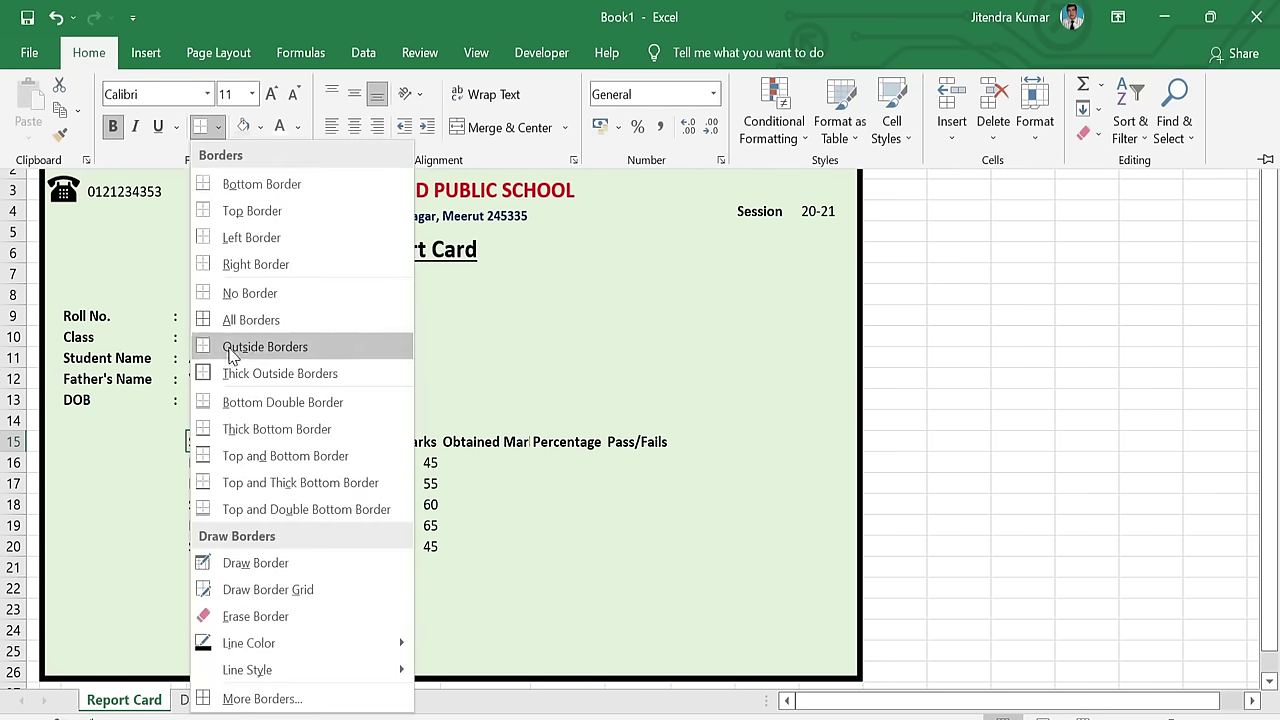
left_click(240, 376)
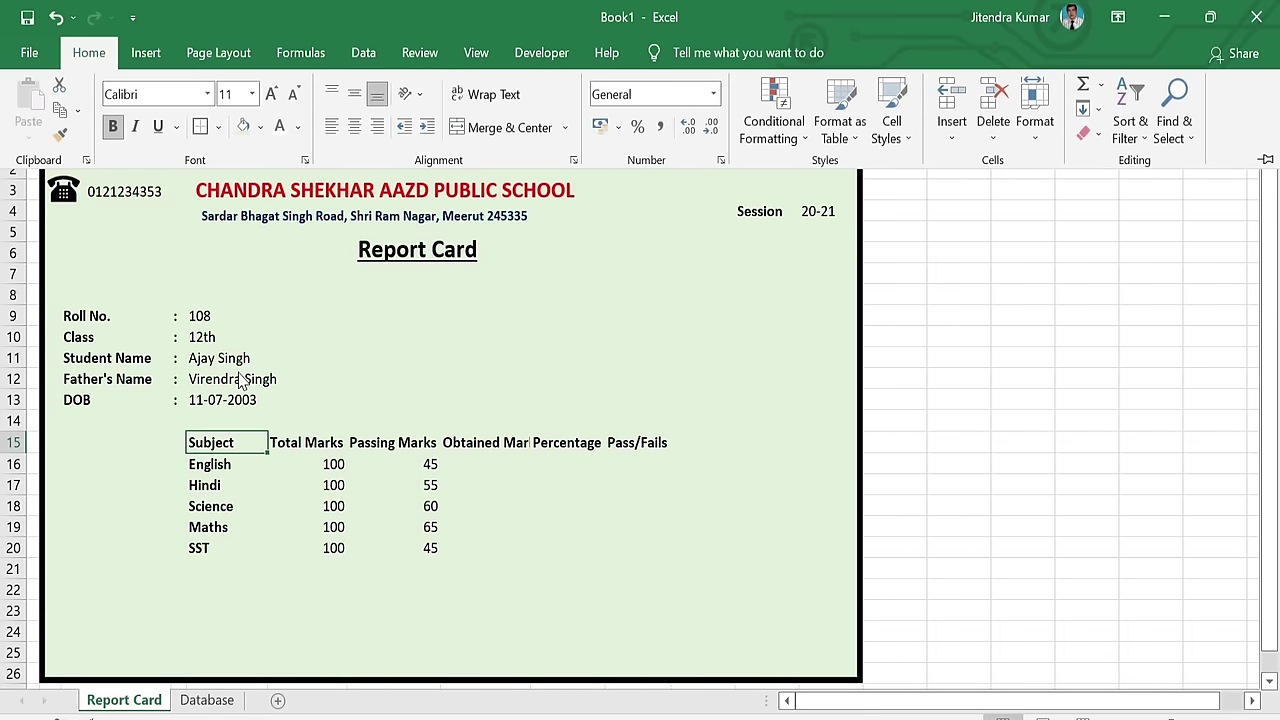
left_click(227, 465)
key("F4")
key("Down")
key("F4")
key("Down")
key("F4")
key("Down")
key("F4")
key("Down")
key("Right")
key("F4")
key("Right")
key("F4")
key("Right")
key("F4")
key("Right")
key("F4")
key("Up")
key("F4")
key("Left")
key("F4")
key("Left")
key("F4")
key("Left")
key("F4")
key("Right")
key("F4")
key("Right")
key("F4")
key("Right")
Shrink row 14 to a thin gap and middle-align the E15:J15 header row.
left_click(227, 465)
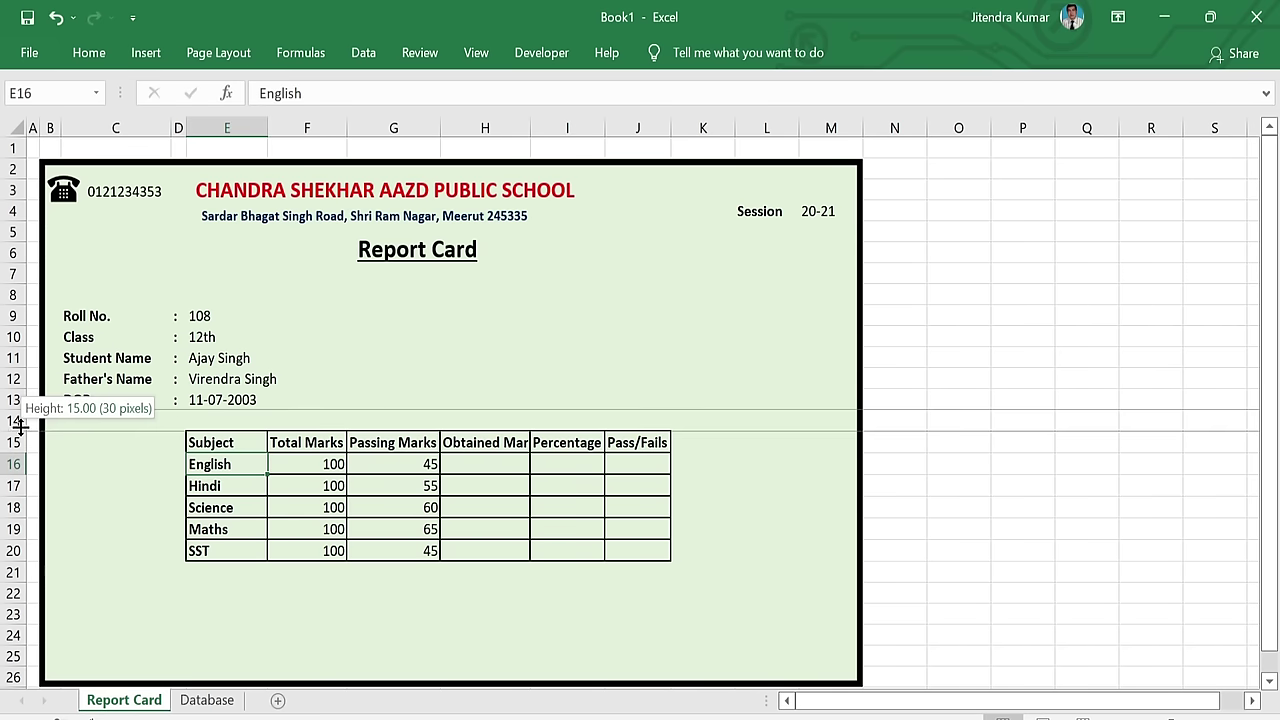
mouse_move(20, 431)
left_mouse_down()
mouse_move(17, 414)
mouse_move(17, 453)
left_mouse_up()
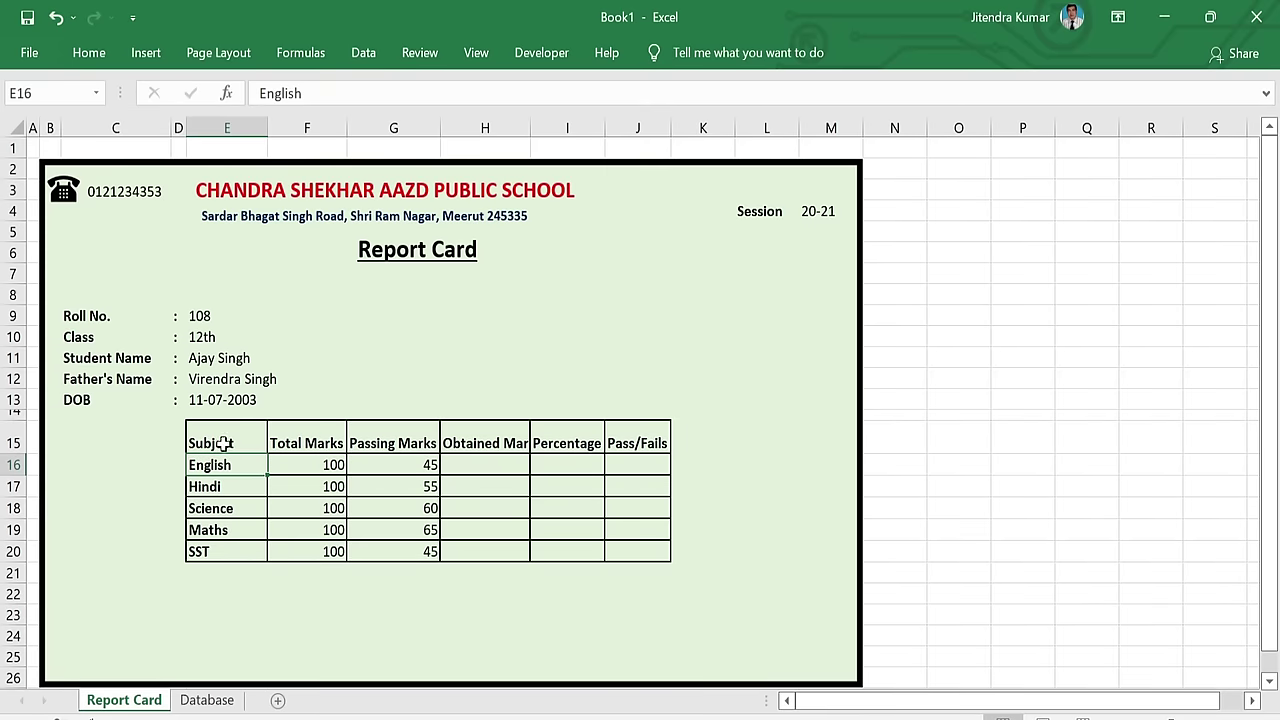
left_click_drag(222, 443, 645, 443)
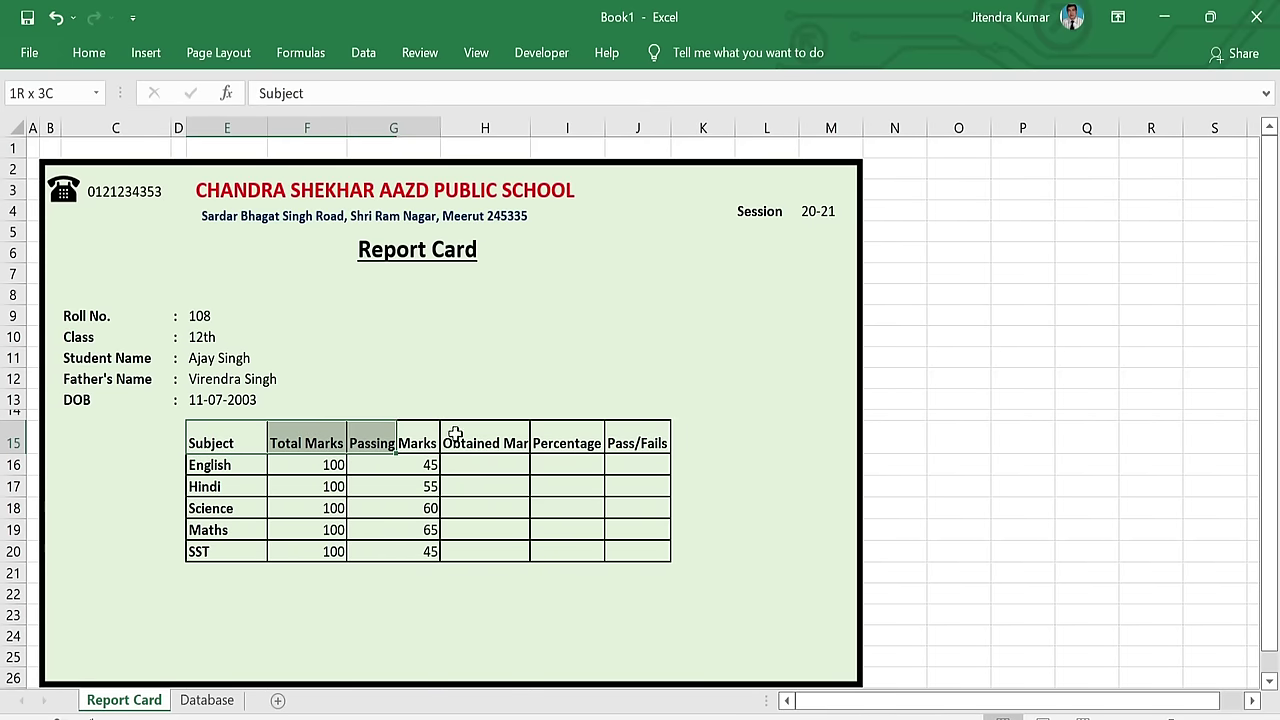
left_click(88, 53)
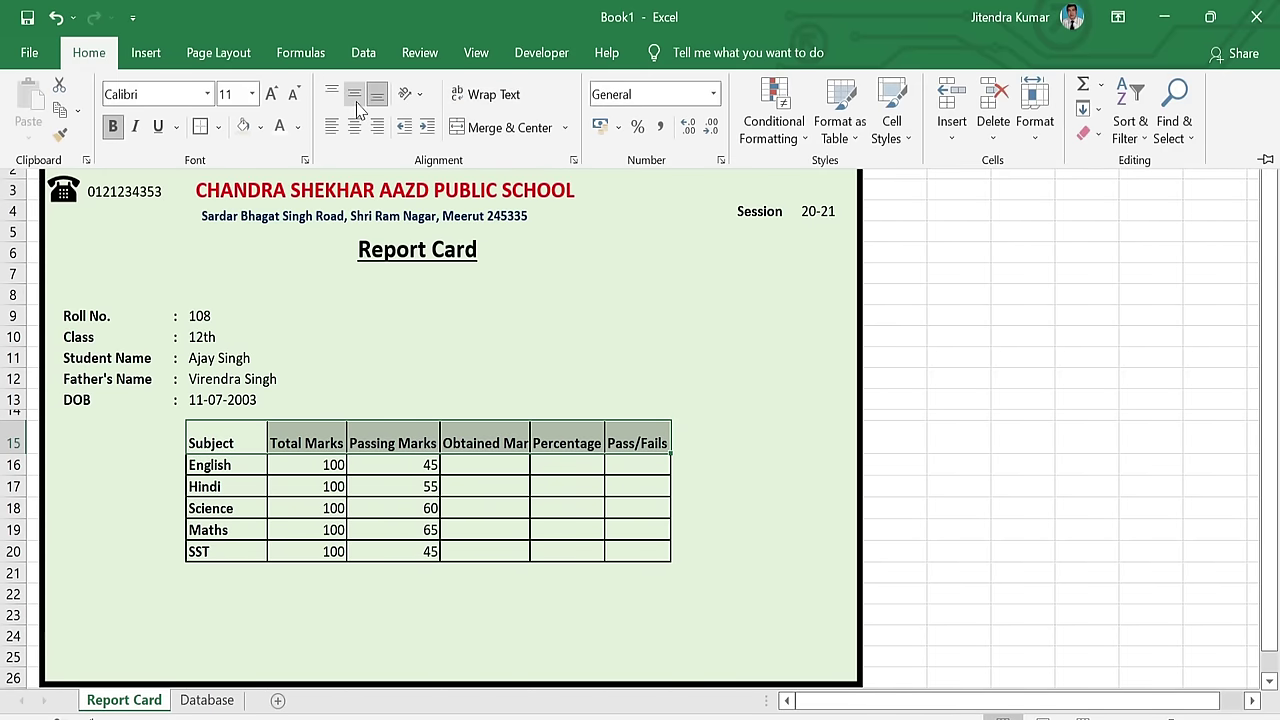
left_click(355, 94)
left_click(780, 552)
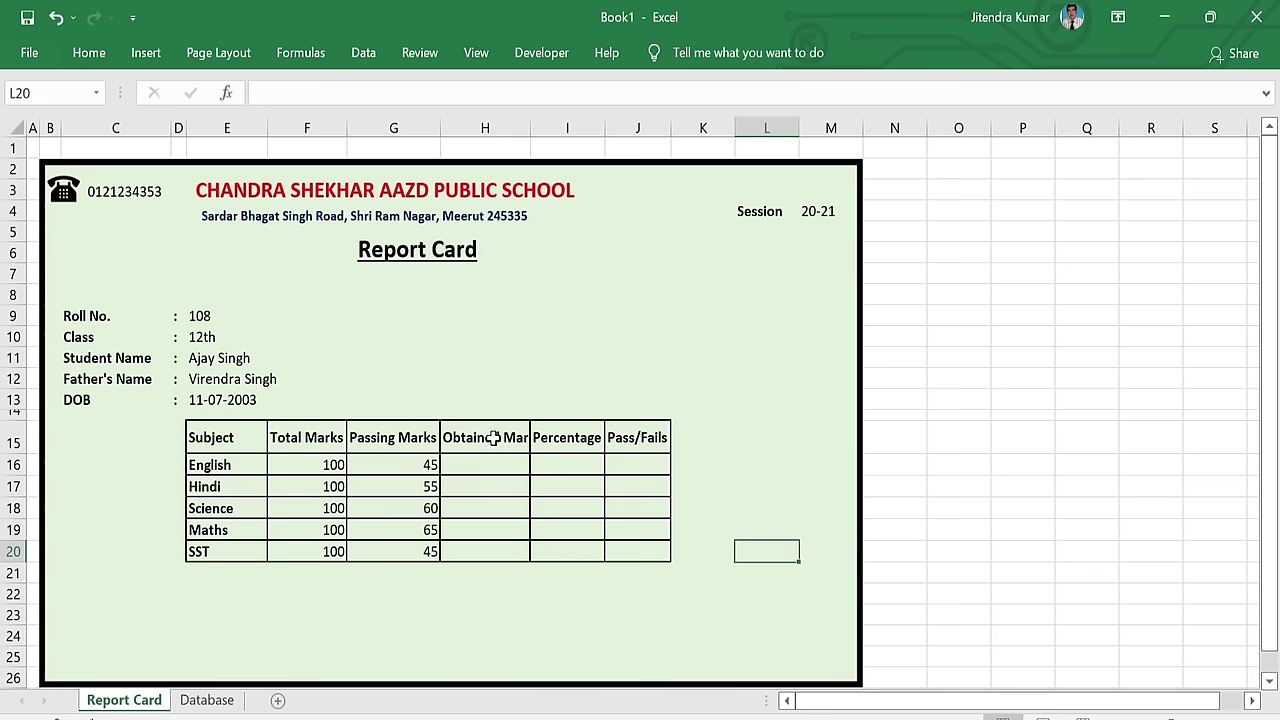
AutoFit column H for Obtained Marks, widen Pass/Fails, and narrow columns K and L.
double_click(530, 127)
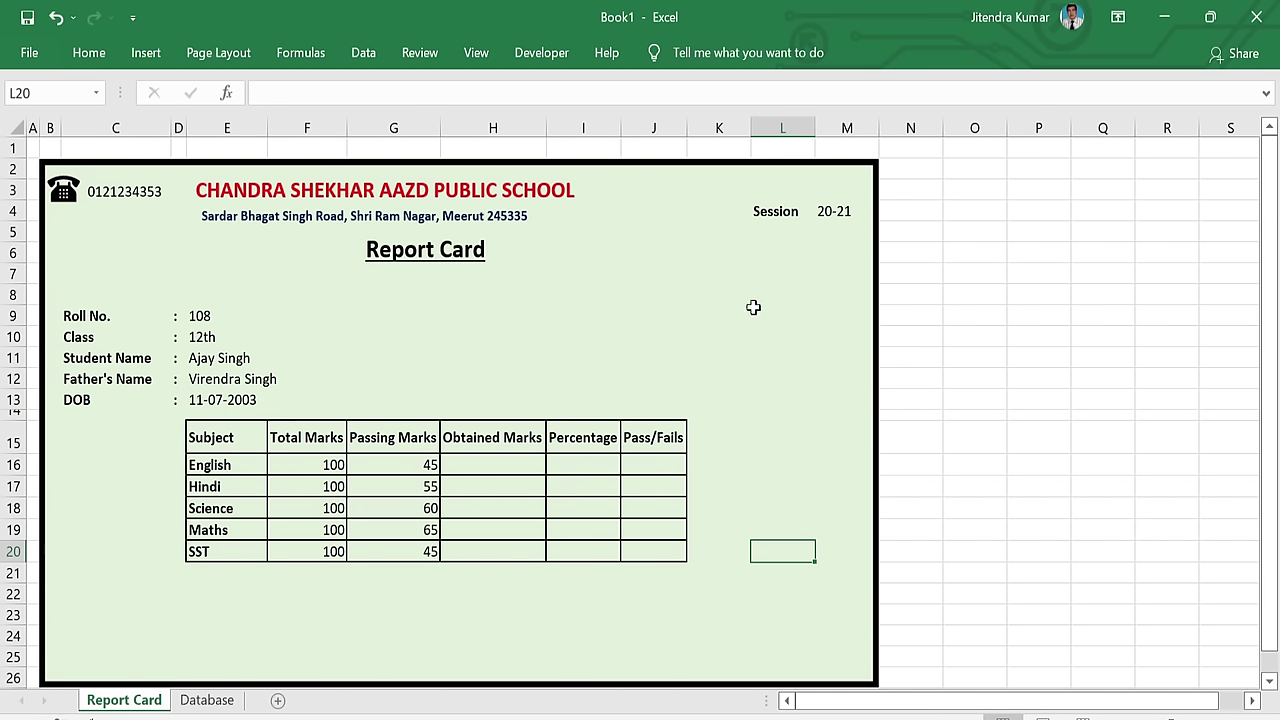
left_click_drag(687, 127, 706, 125)
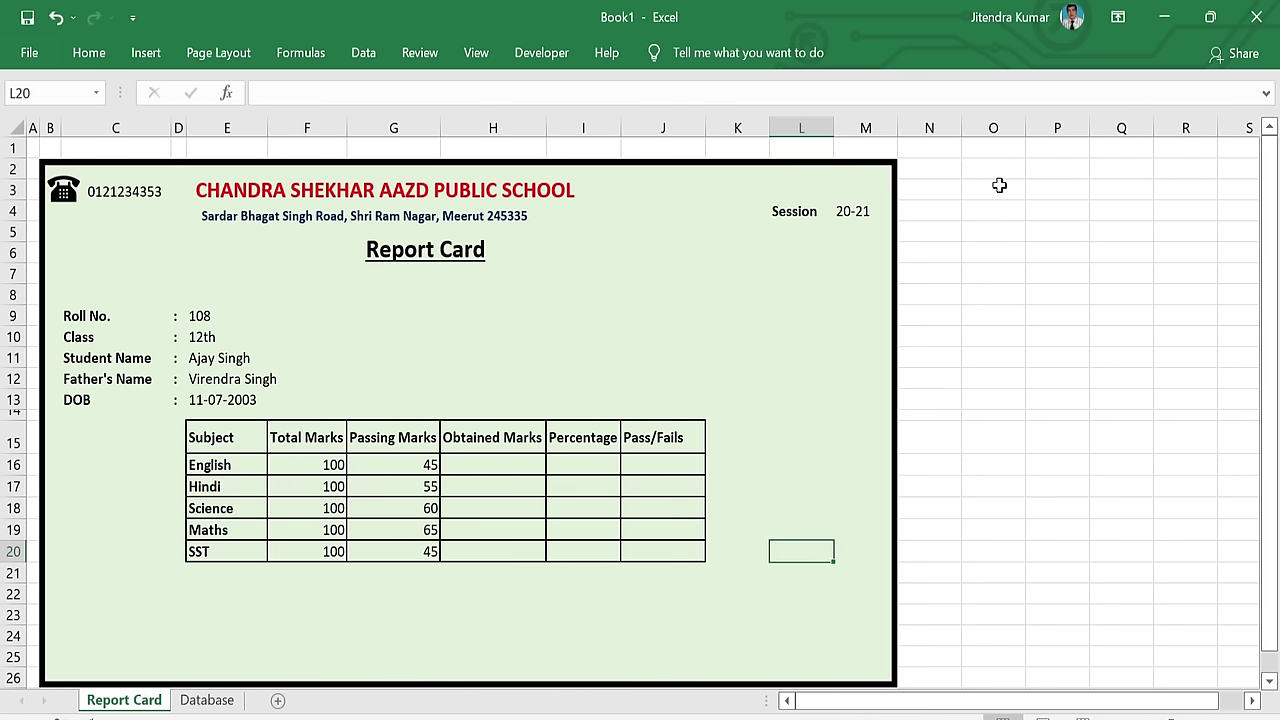
left_click_drag(835, 124, 808, 125)
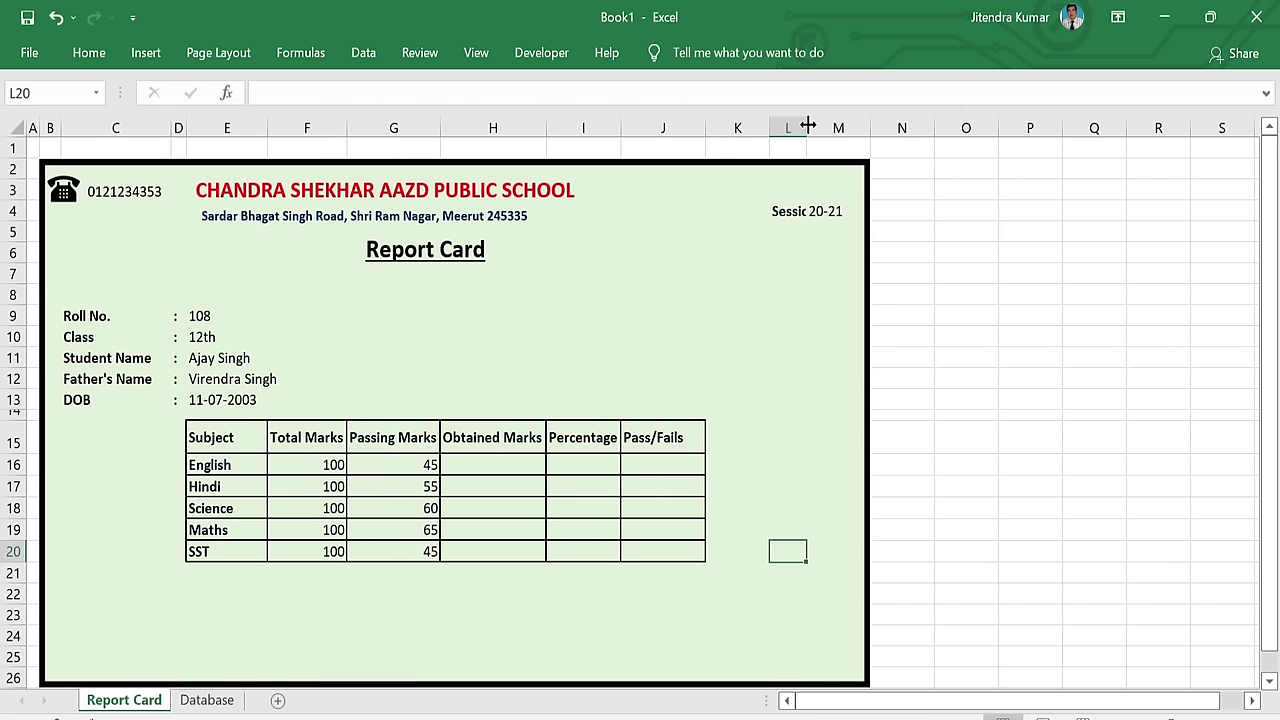
left_click_drag(772, 124, 723, 121)
Fit the Session label, delete empty column K, and make the school name box taller.
left_click(748, 211)
double_click(766, 121)
left_click(714, 122)
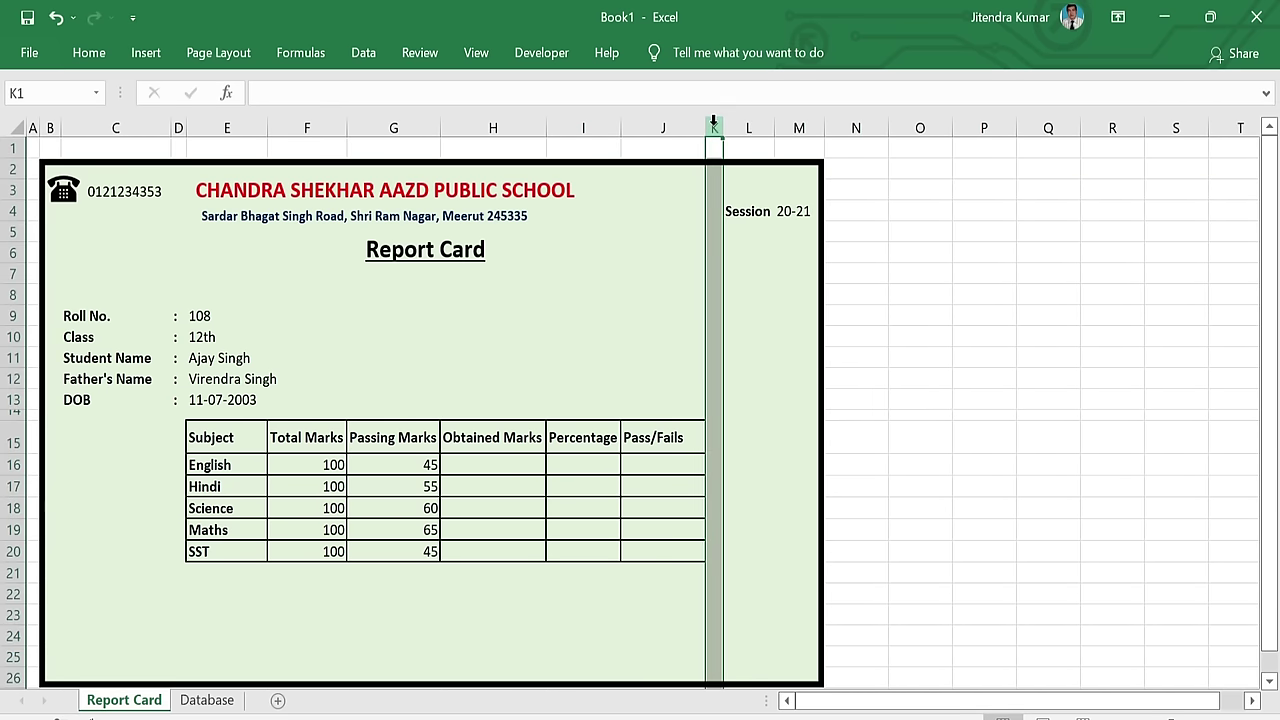
right_click(714, 122)
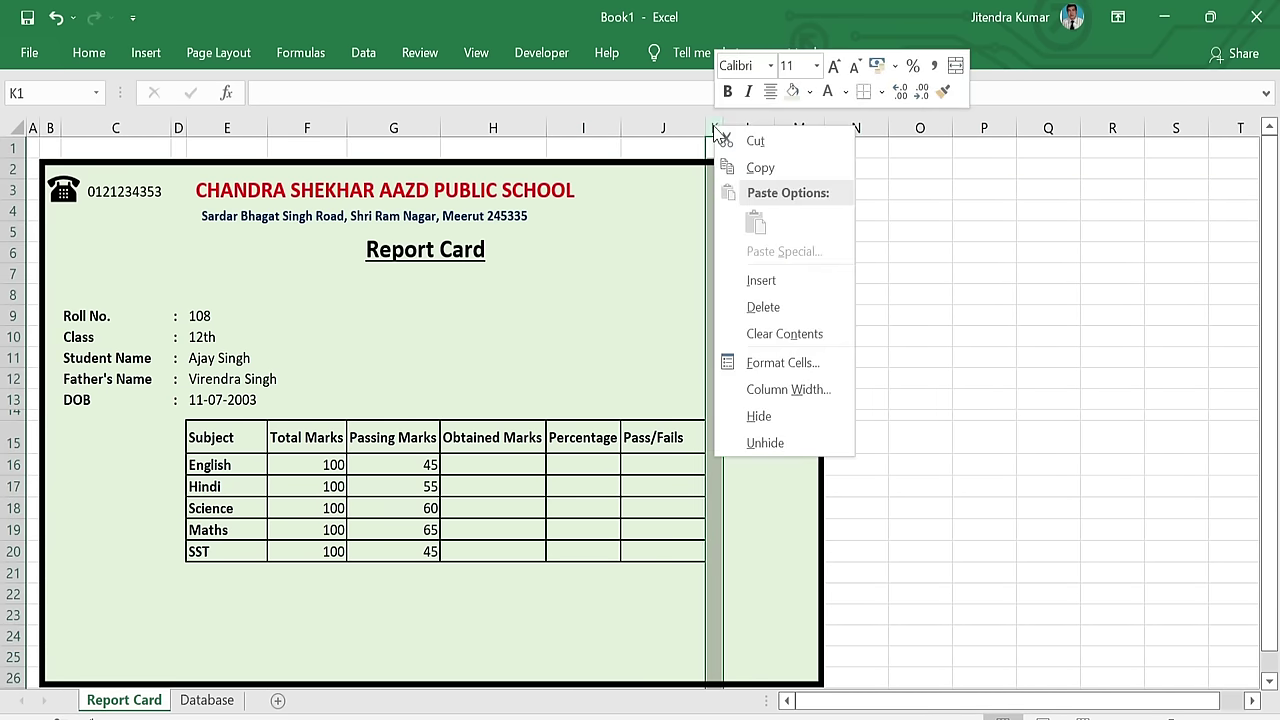
left_click(752, 309)
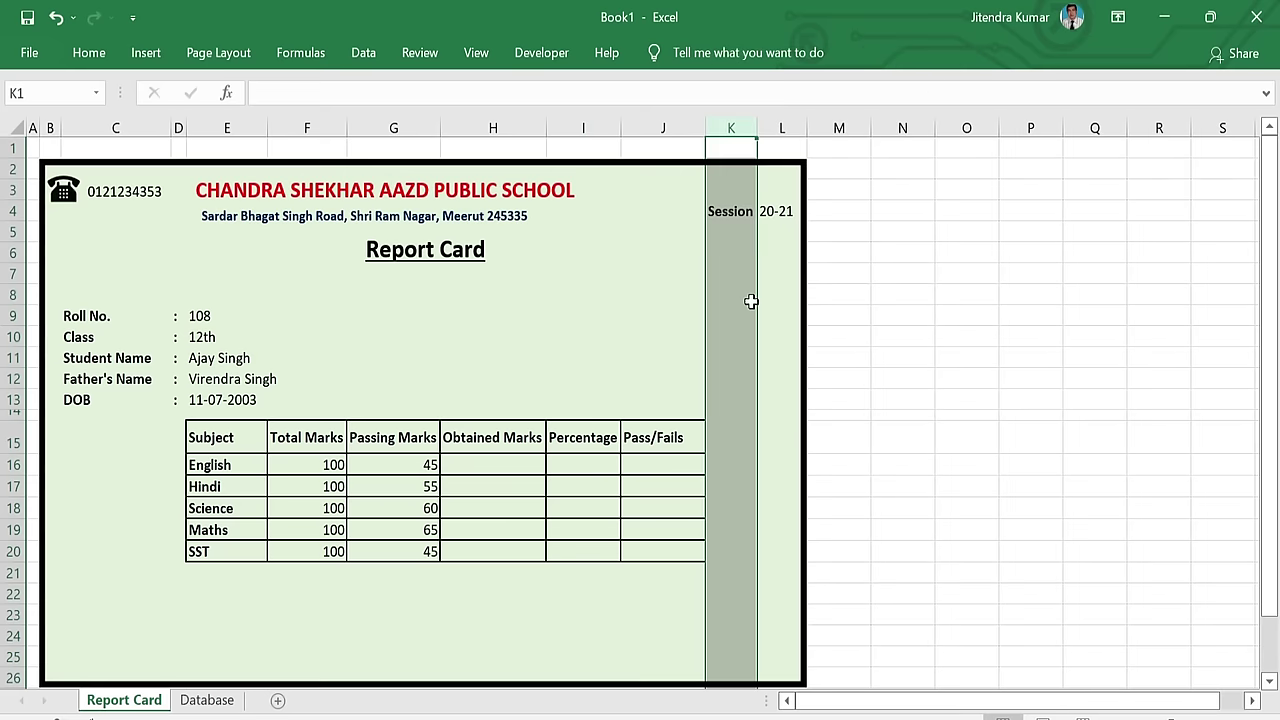
left_click(917, 352)
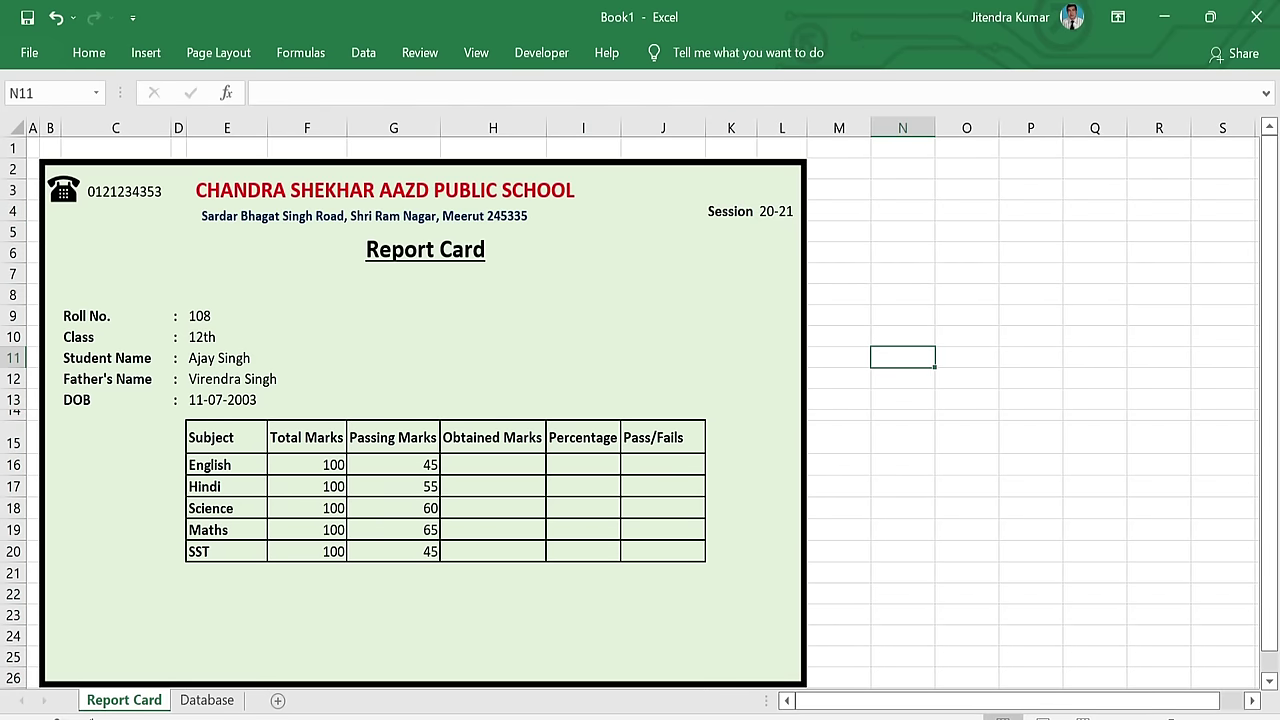
left_click(459, 190)
left_click_drag(450, 220, 500, 271)
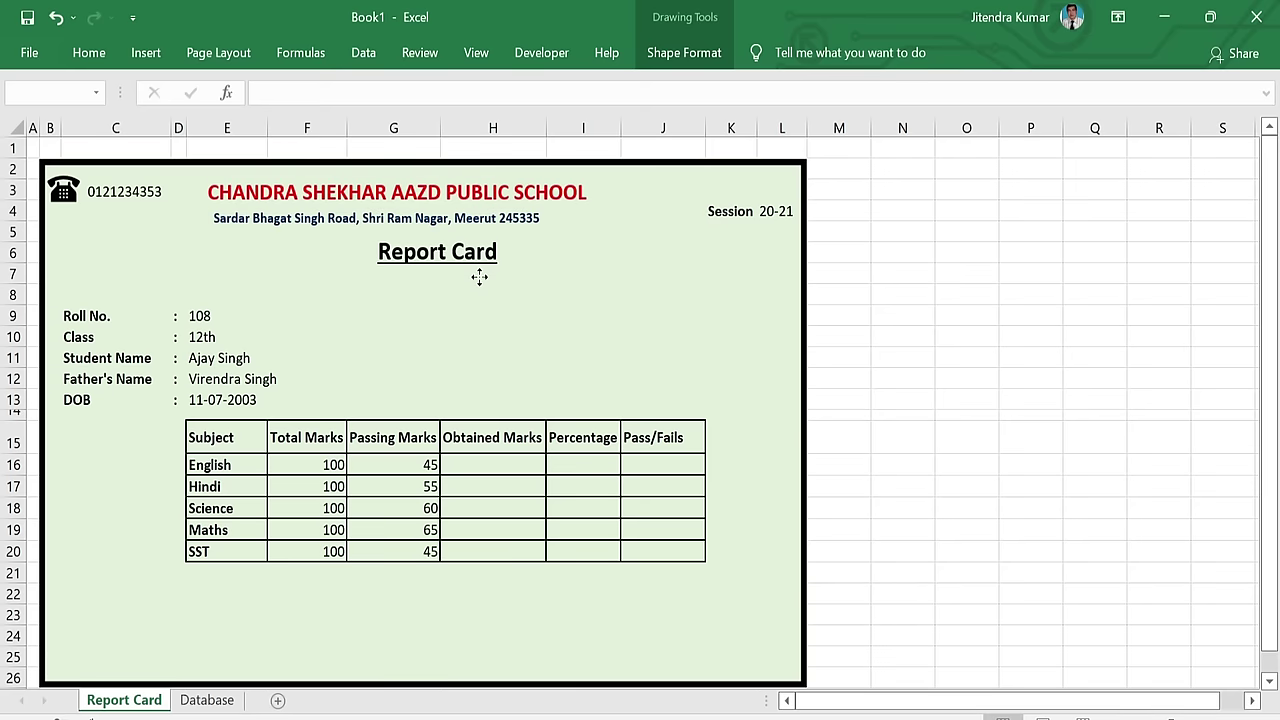
Enter summary labels Total Marks, Obtained Marks and Percetage in I22:I24.
left_click(506, 298)
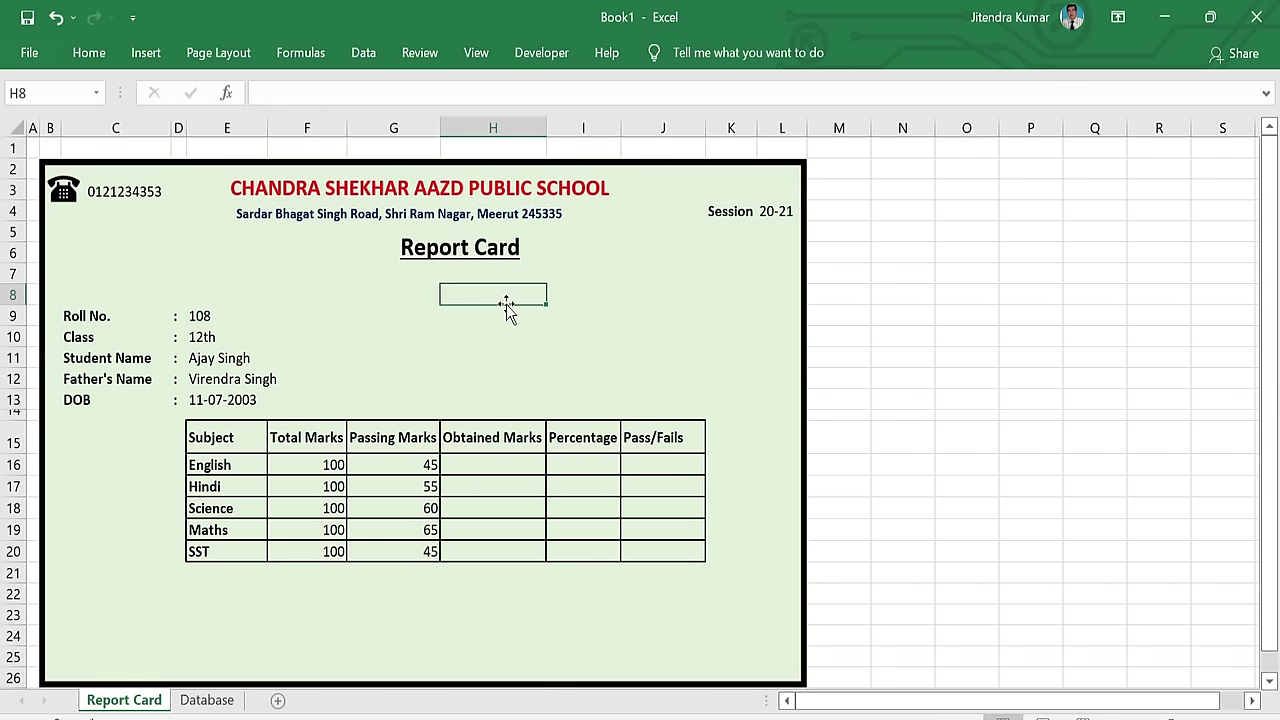
left_click(587, 591)
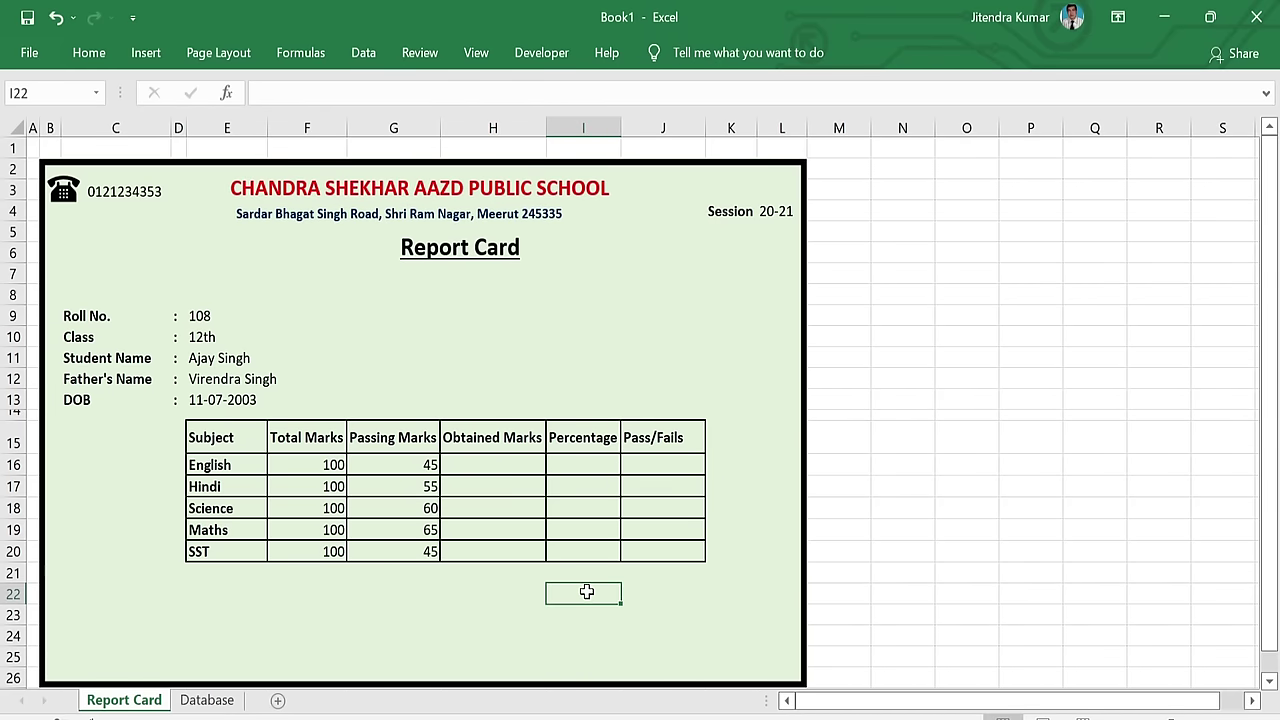
type("Tot")
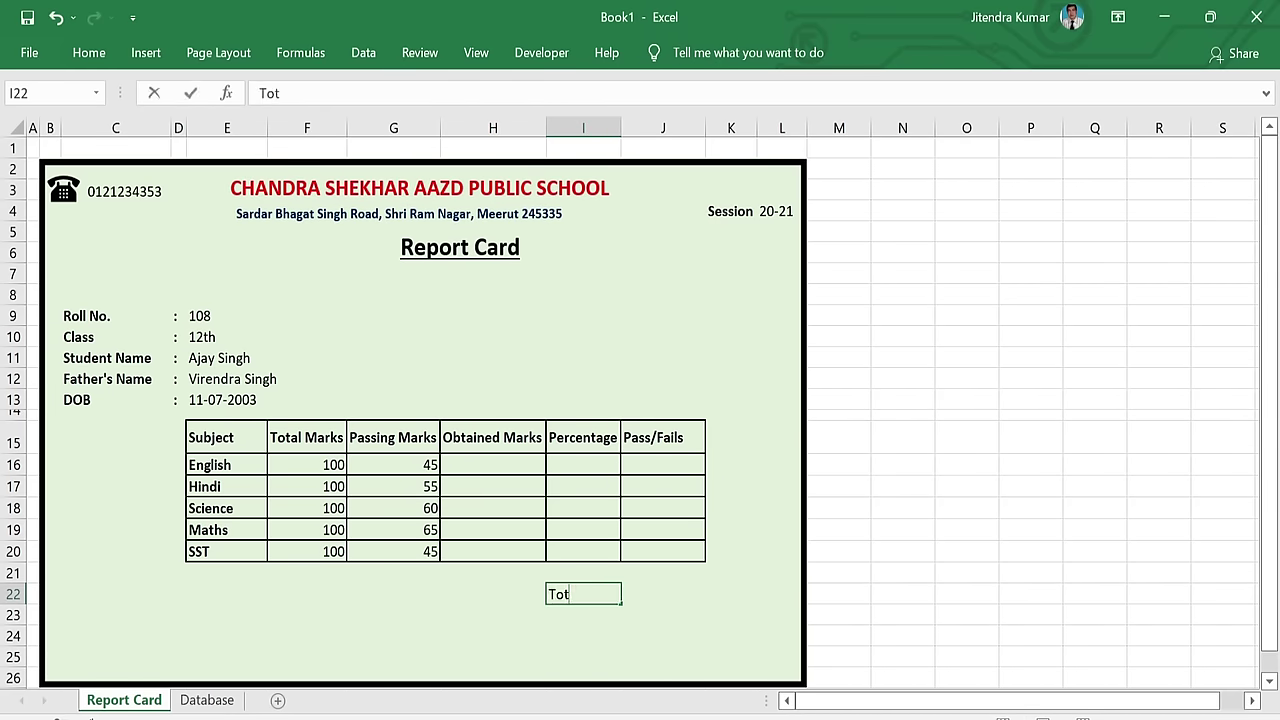
type("al Marks")
key("Return")
type("o")
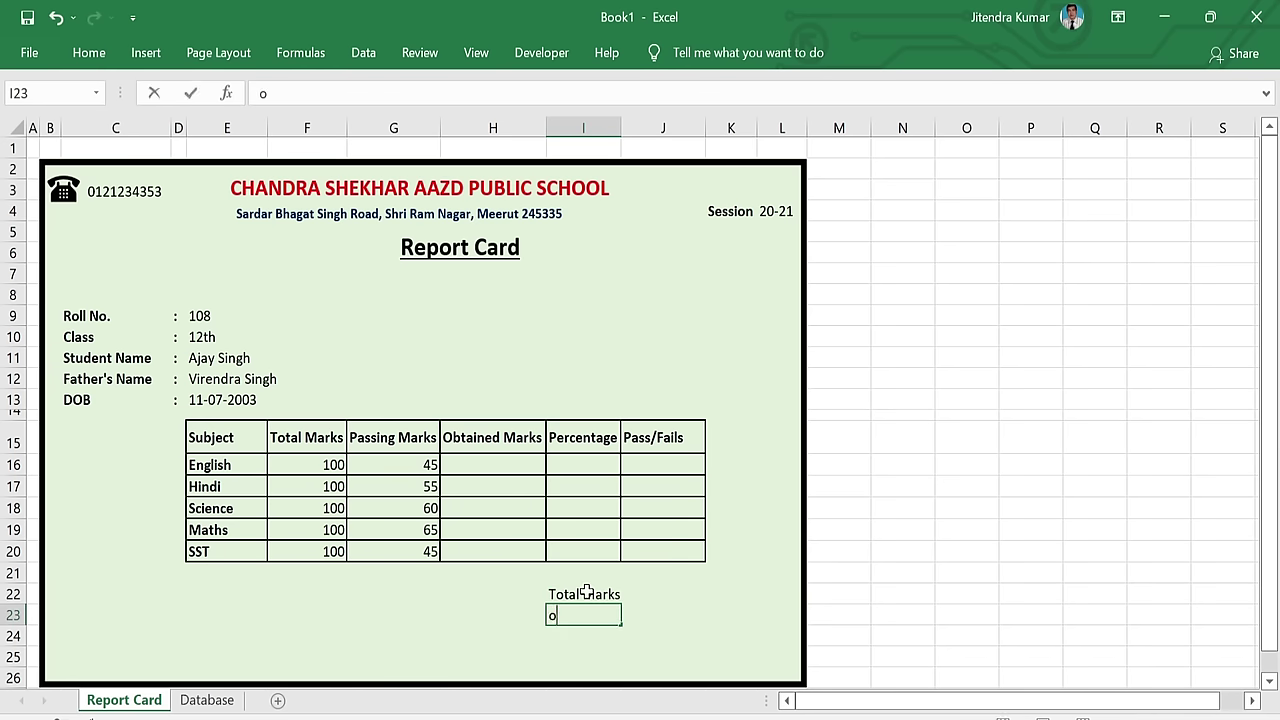
type("Obtained Mar")
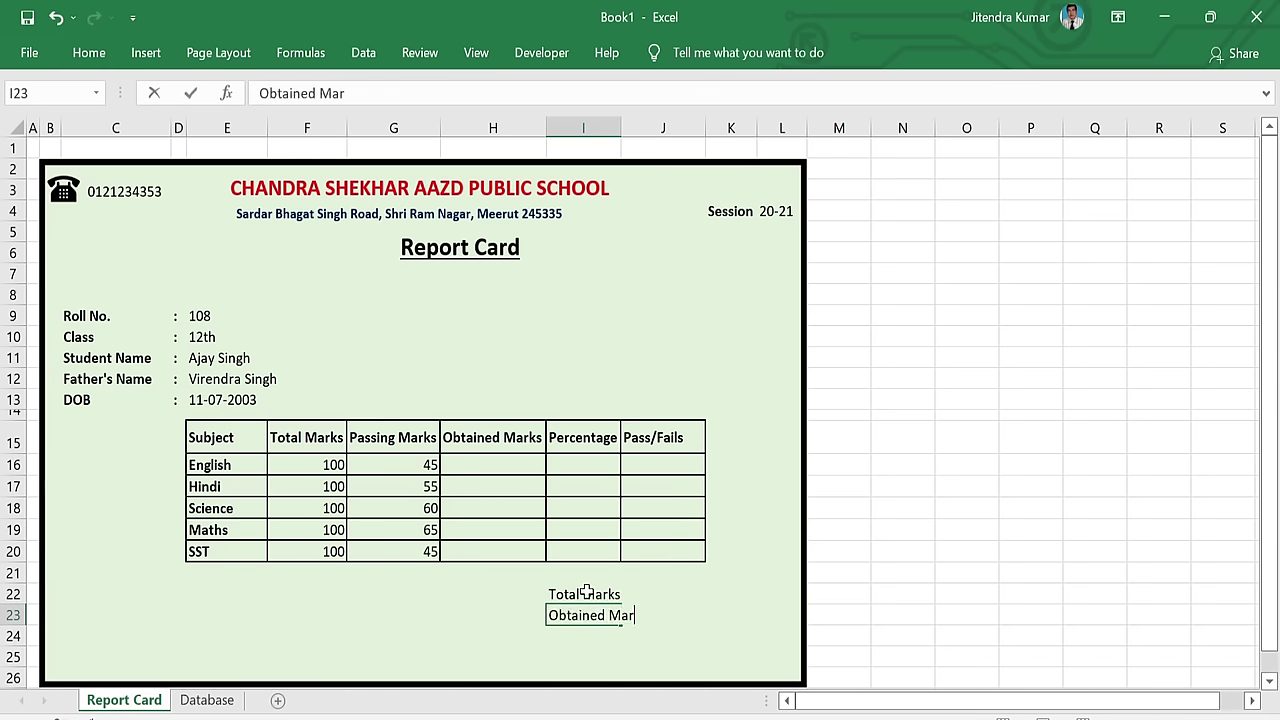
type("ks")
key("Return")
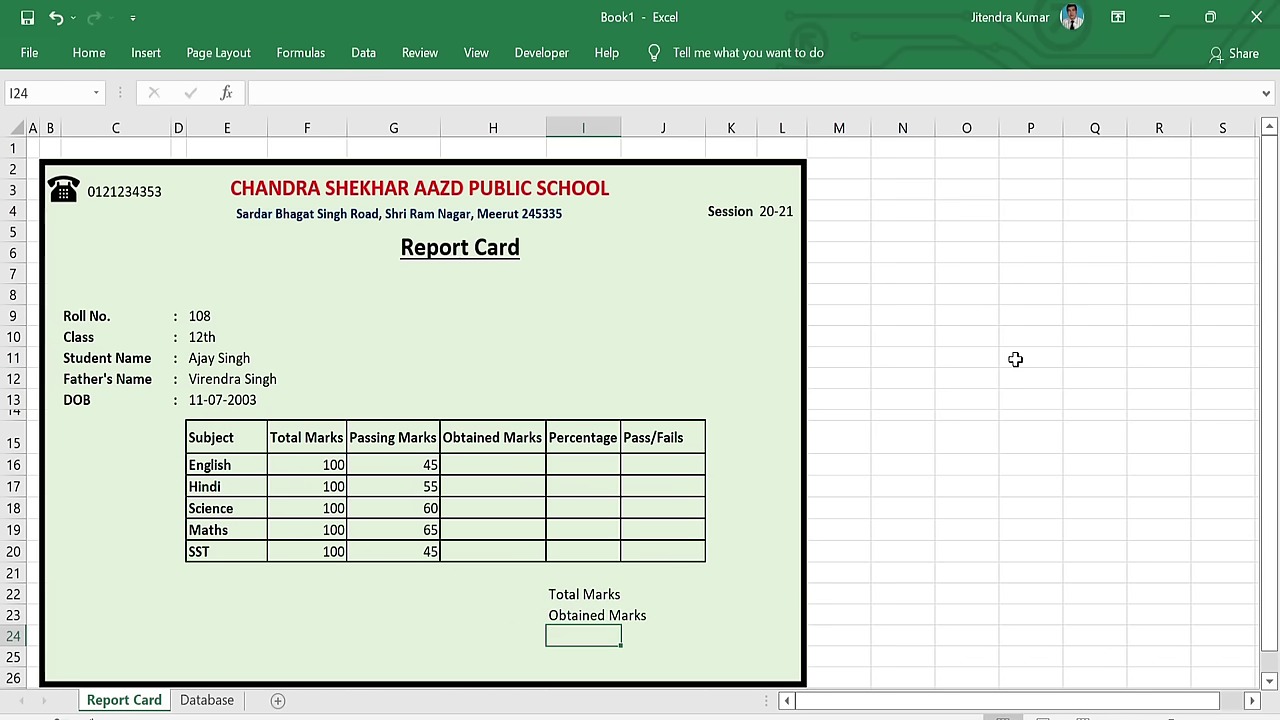
type("Percetage")
left_click(656, 656)
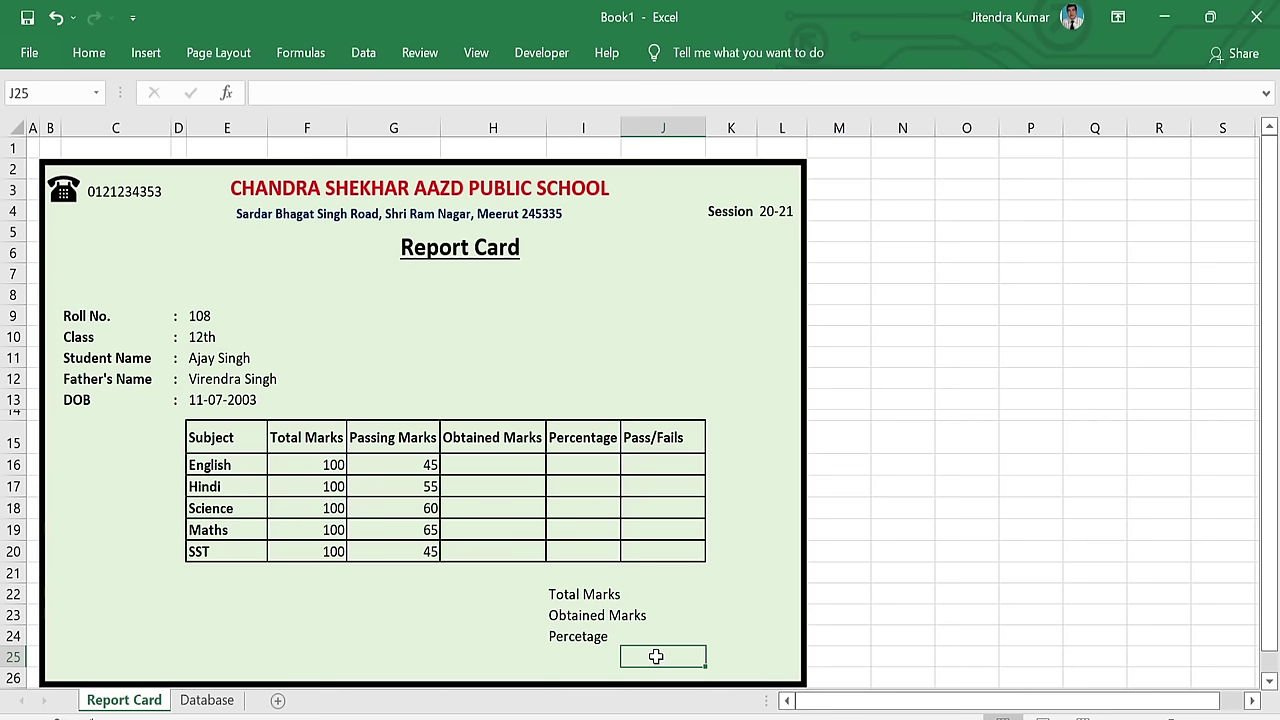
left_click(583, 595)
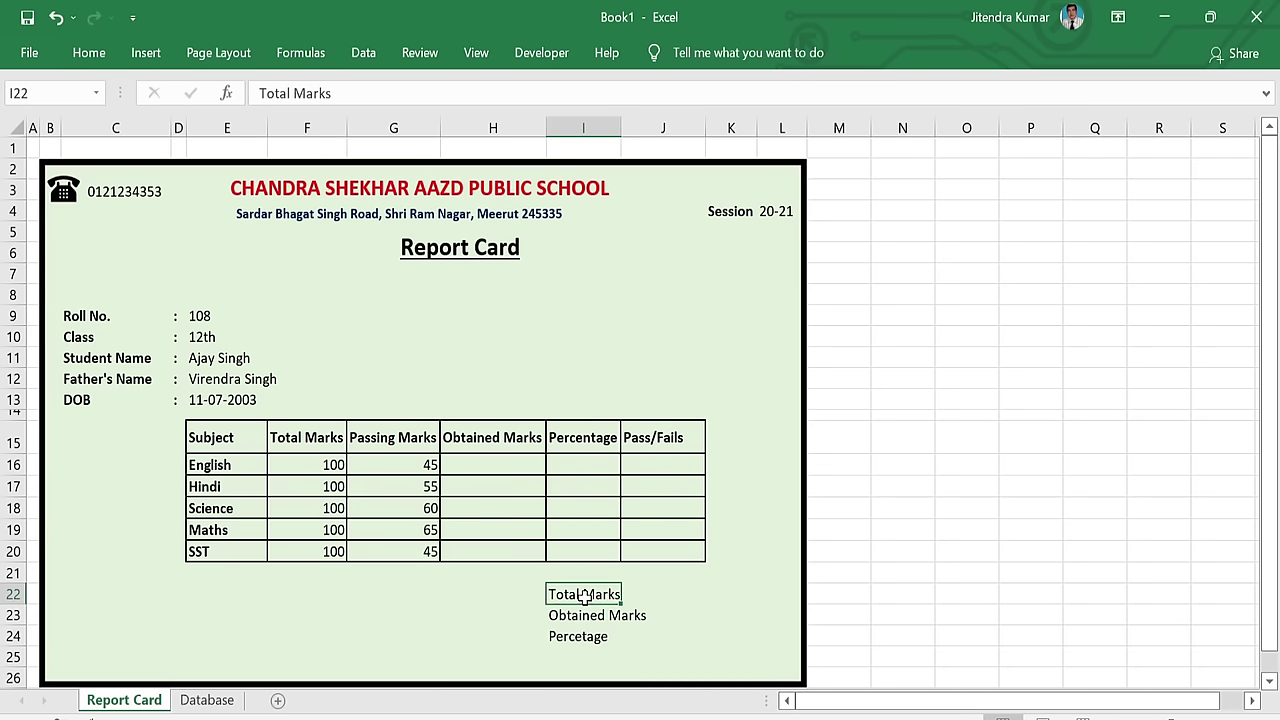
left_click(245, 485)
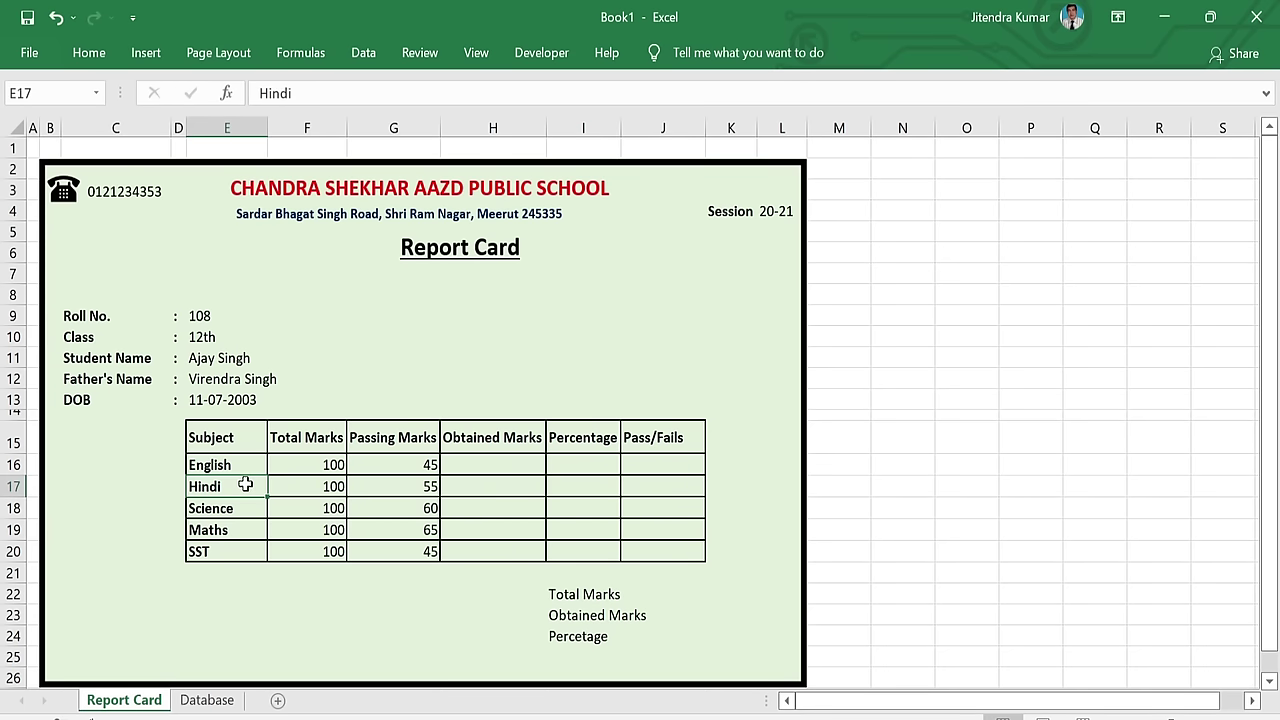
left_click(75, 56)
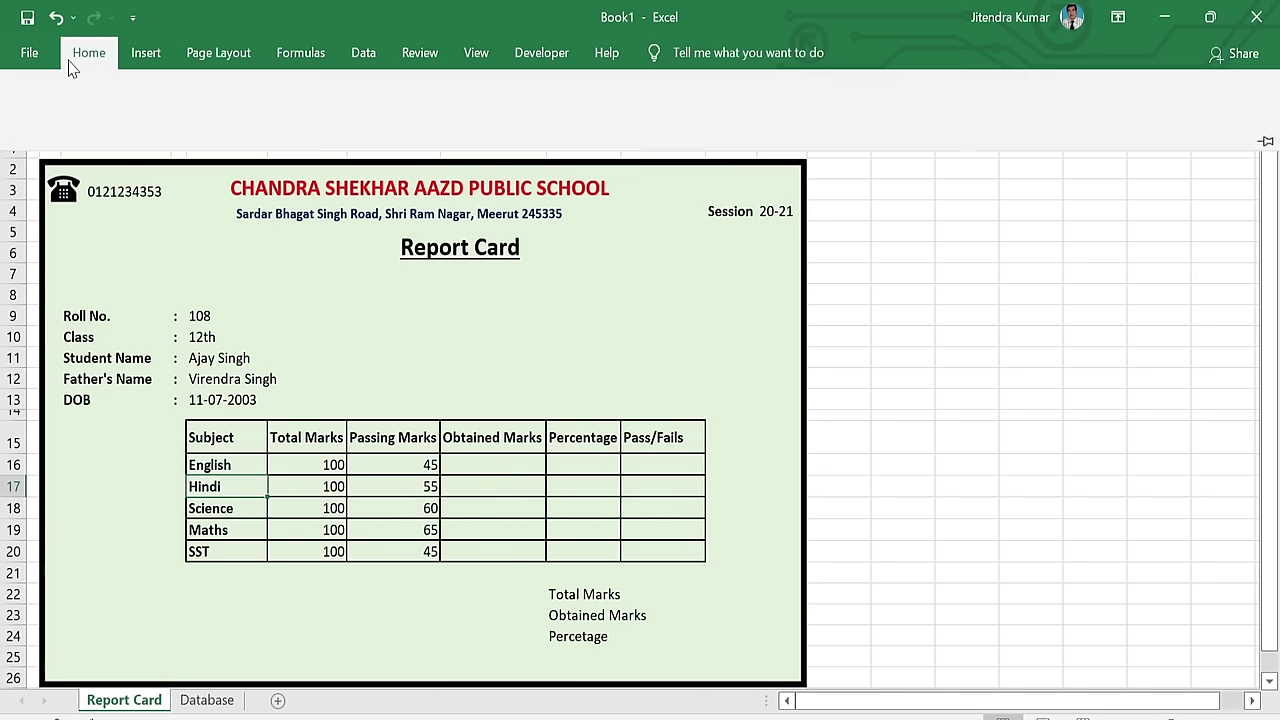
Copy the Hindi cell's formatting onto the summary labels I22:I24 and autofit column I.
left_click(62, 136)
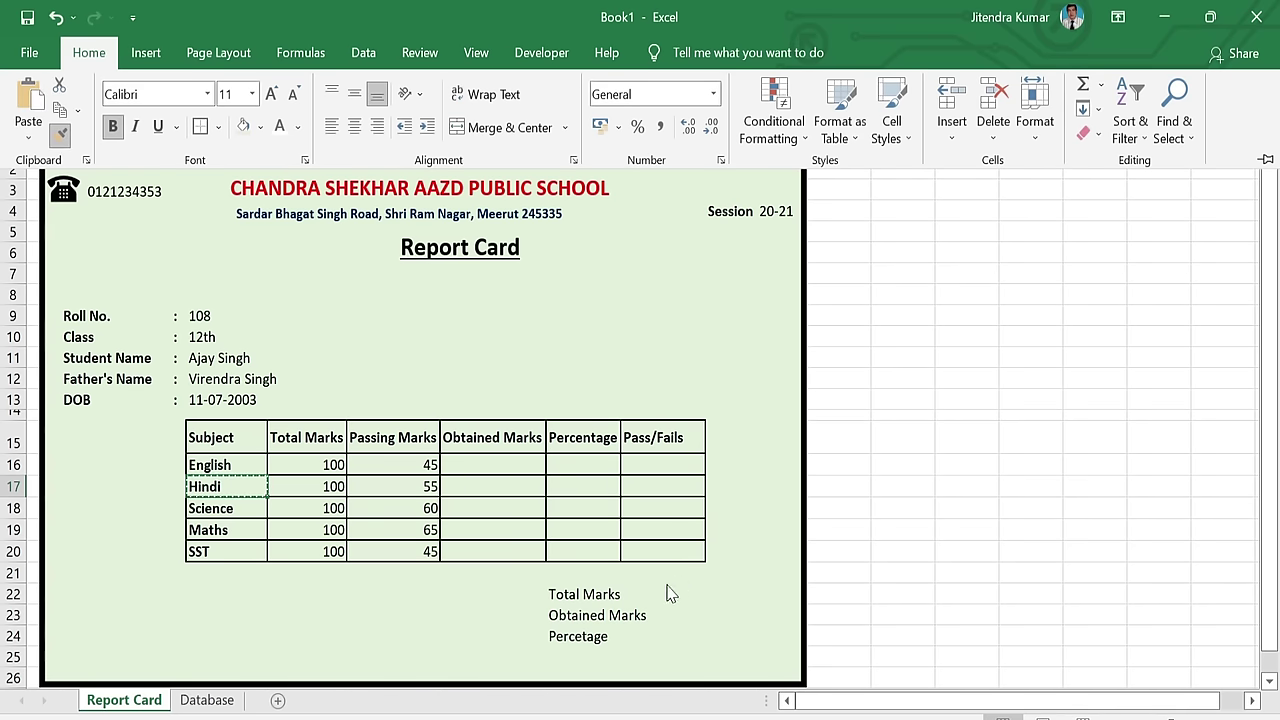
left_click_drag(597, 596, 605, 640)
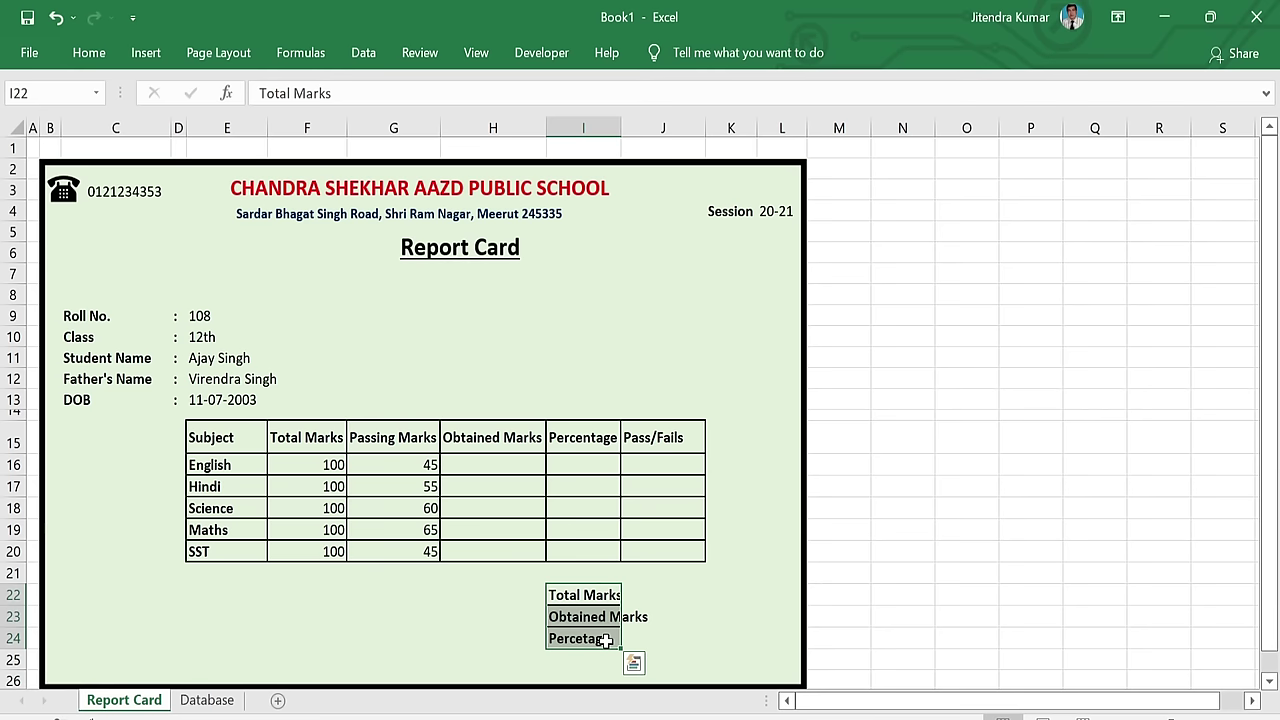
double_click(621, 128)
Add All Borders to the summary value cells J22:J24.
left_click(687, 592)
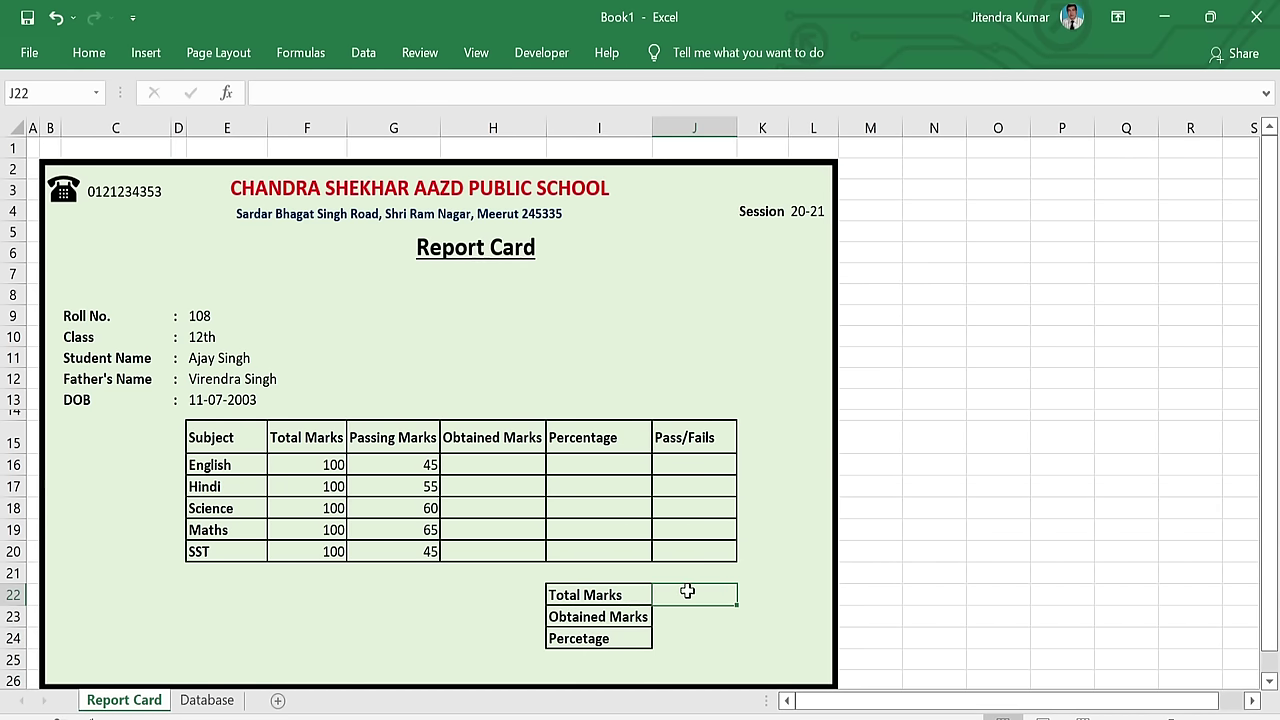
left_click(100, 50)
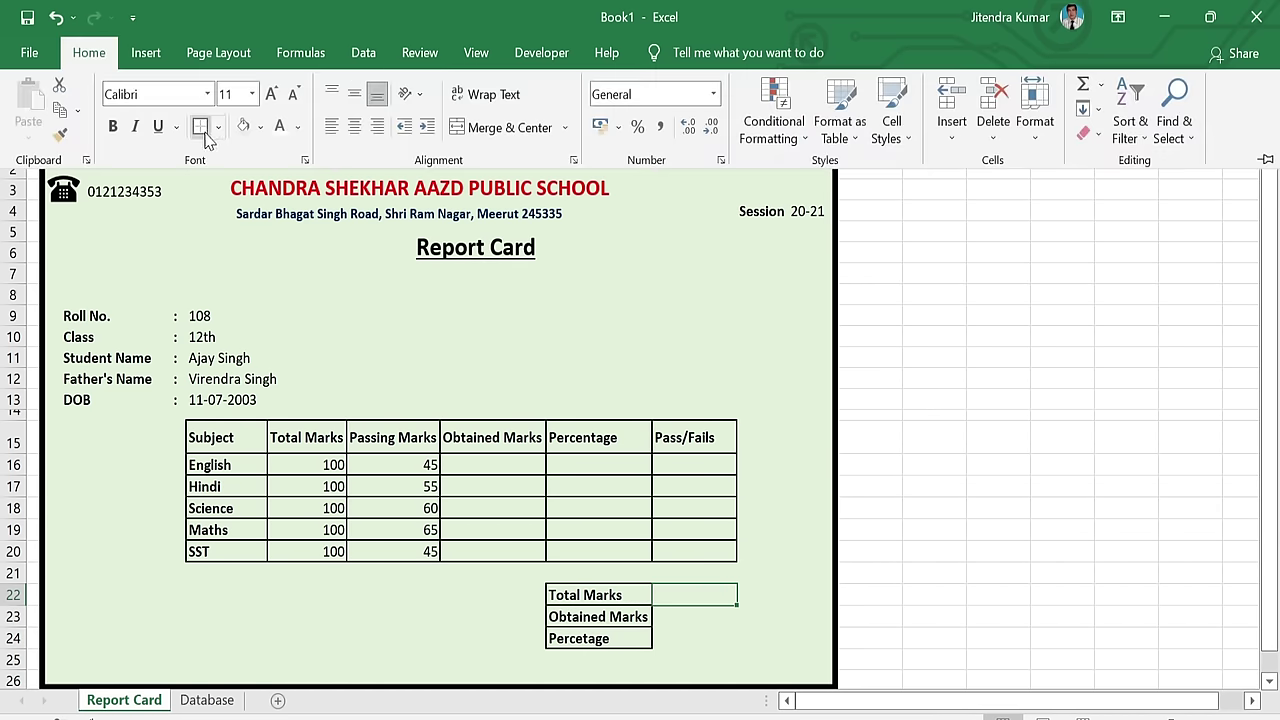
left_click(695, 621)
Center the marks and result values in F16:J20.
left_click_drag(312, 462, 711, 553)
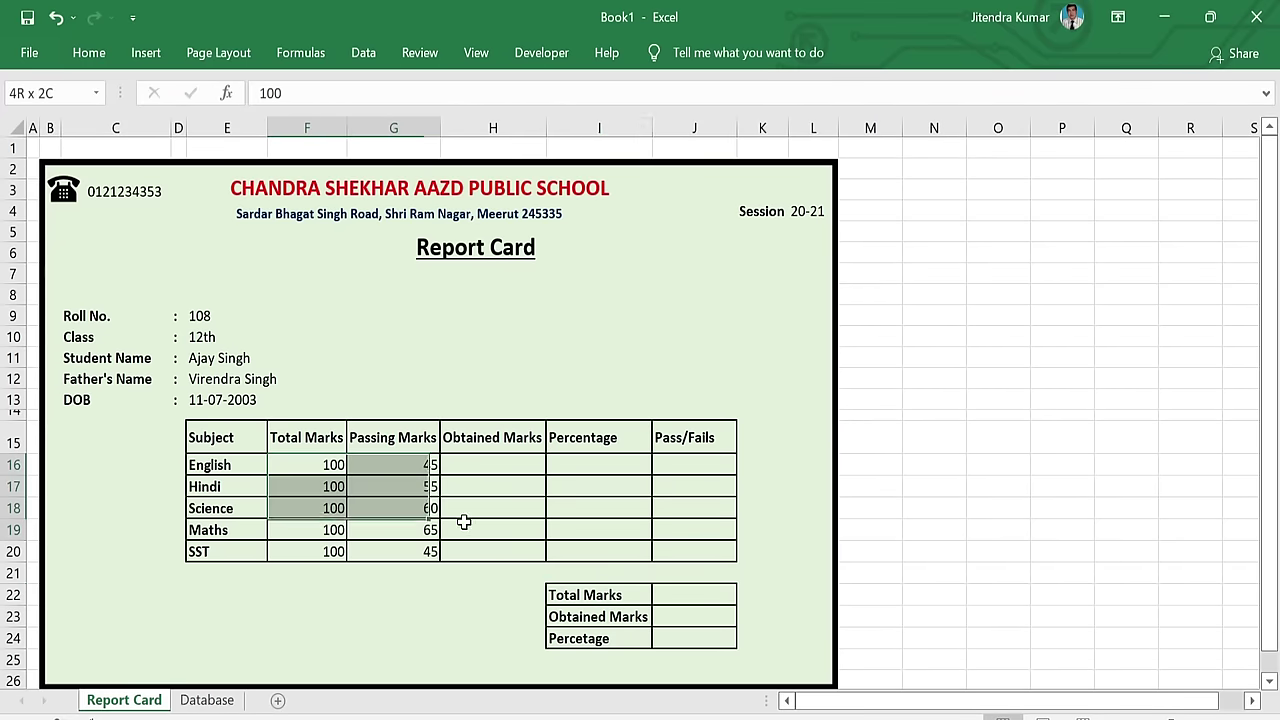
left_click(91, 51)
left_click(354, 126)
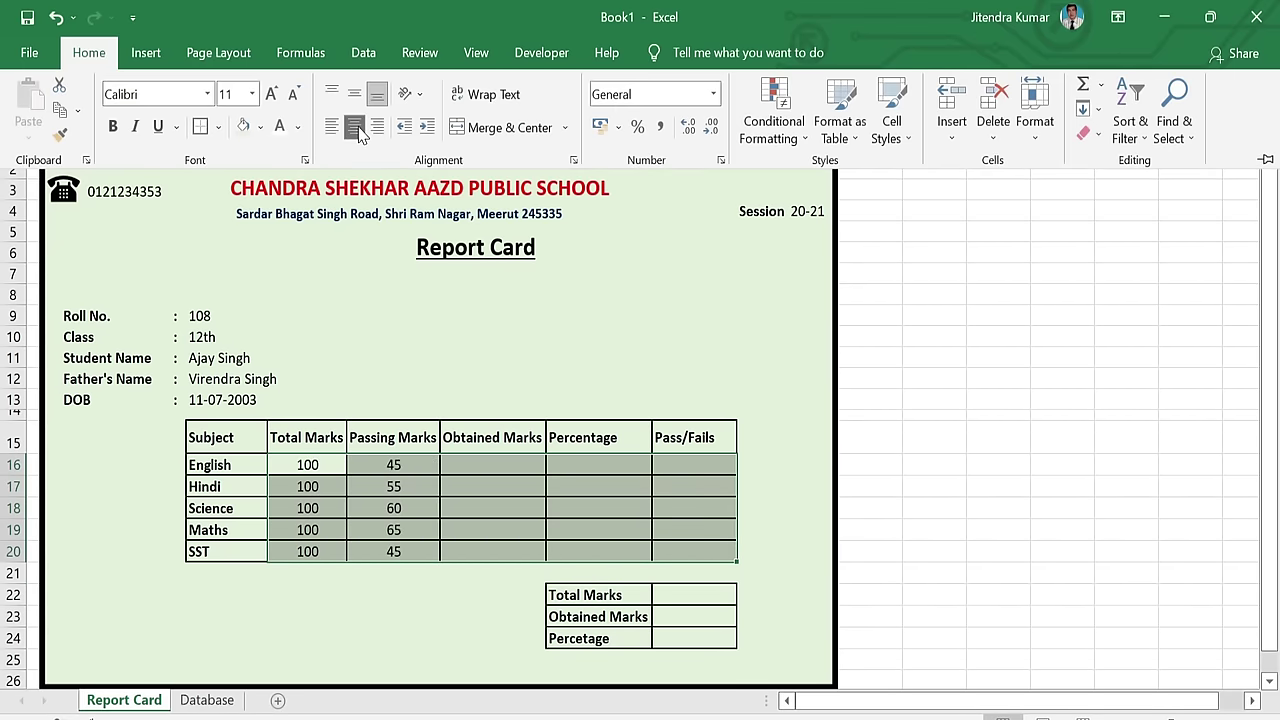
left_click(703, 617)
left_click_drag(695, 596, 690, 638)
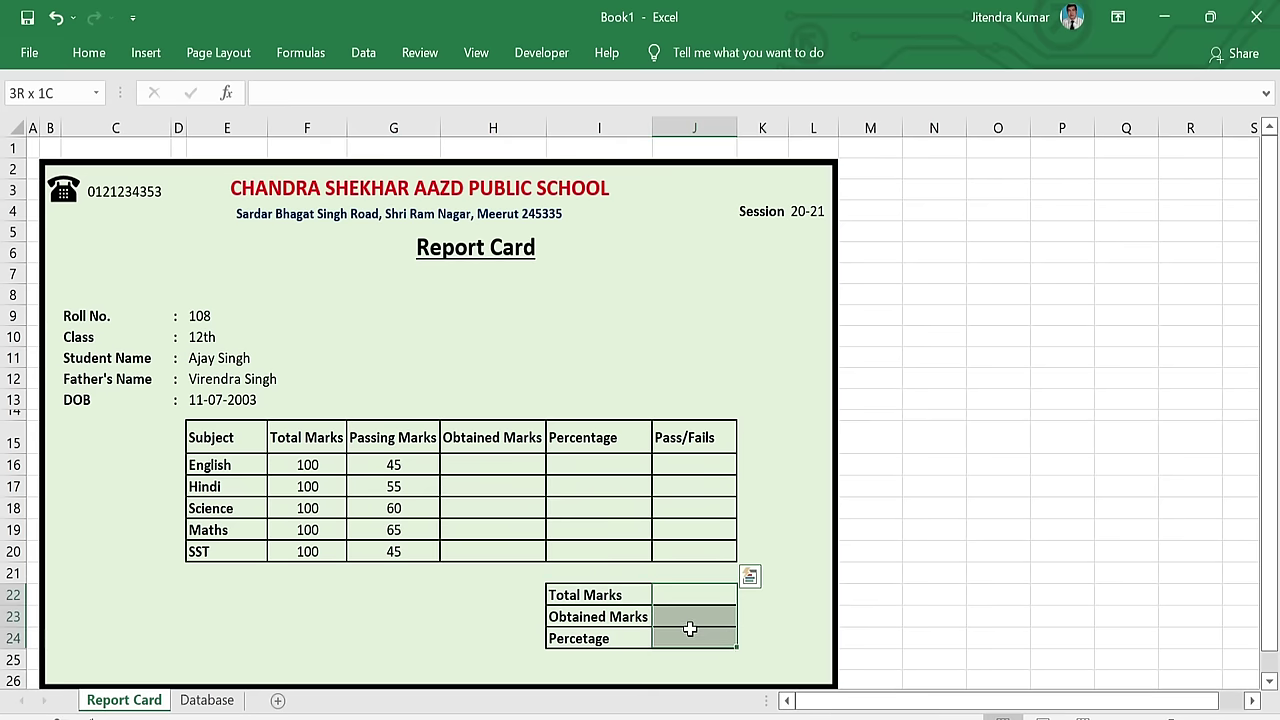
left_click(89, 54)
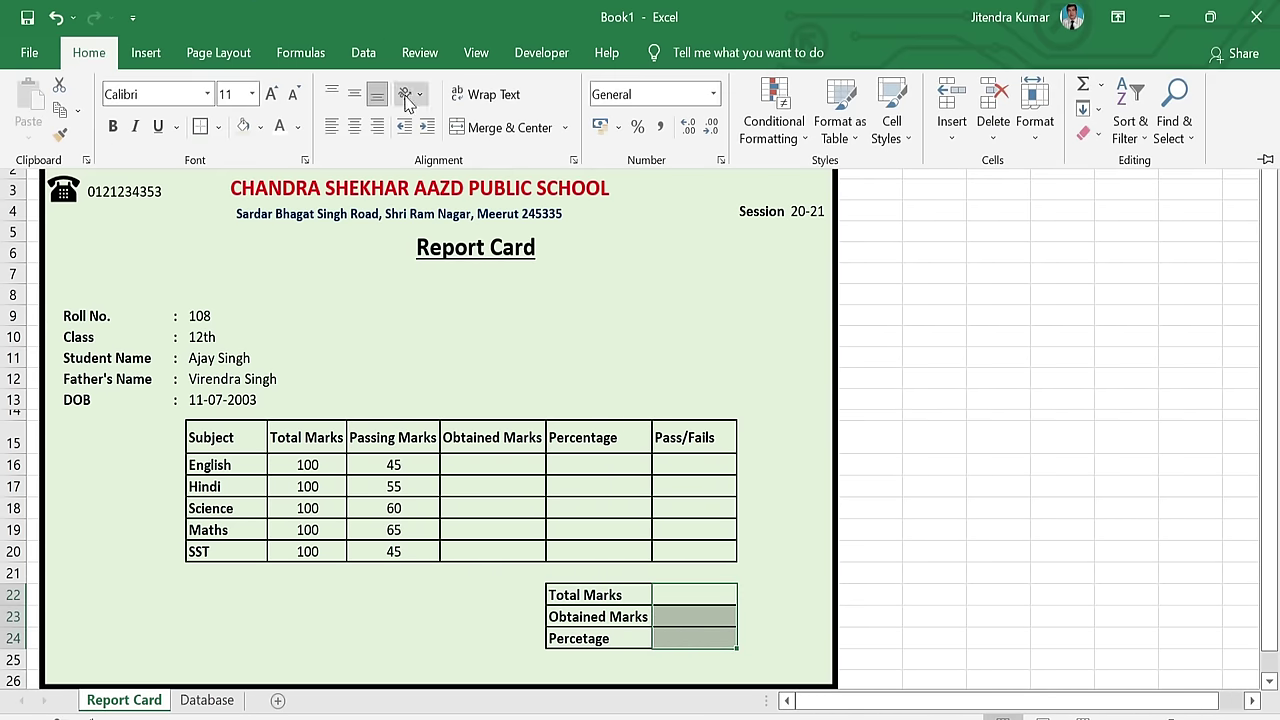
left_click(791, 601)
Center the marks table's column headings in E15:J15.
left_click(791, 601)
left_click_drag(211, 437, 697, 437)
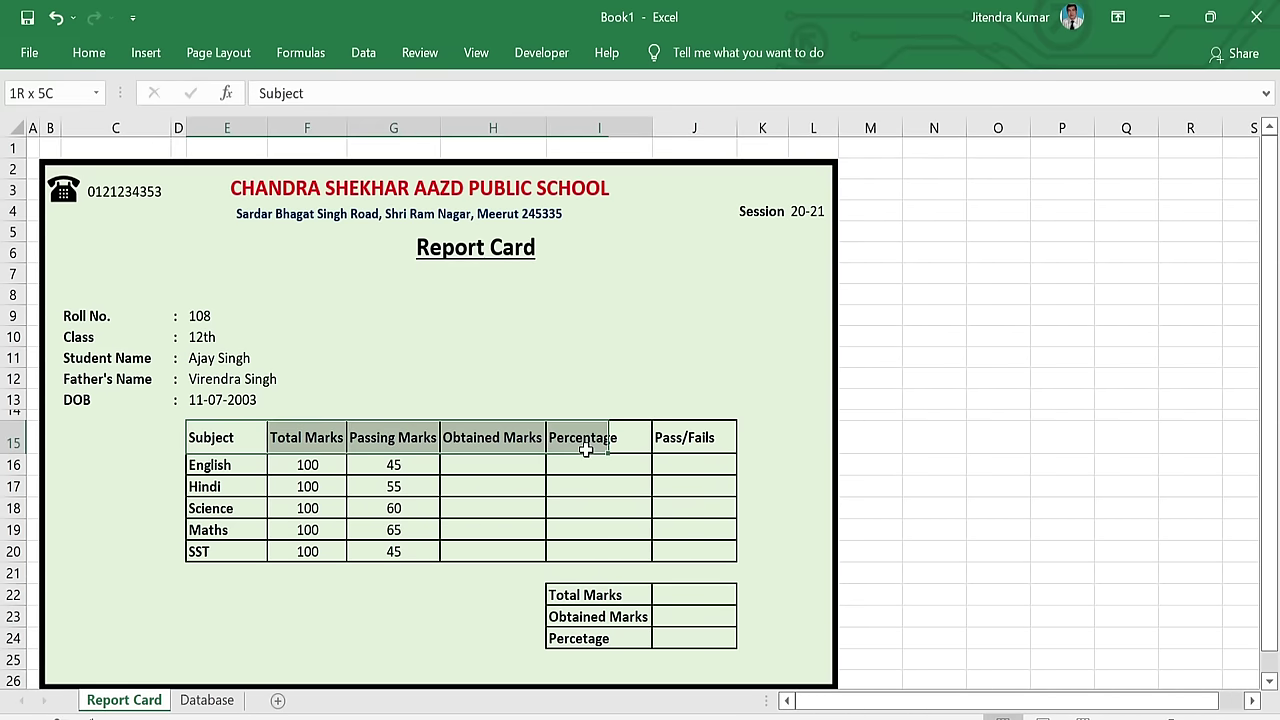
left_click(89, 53)
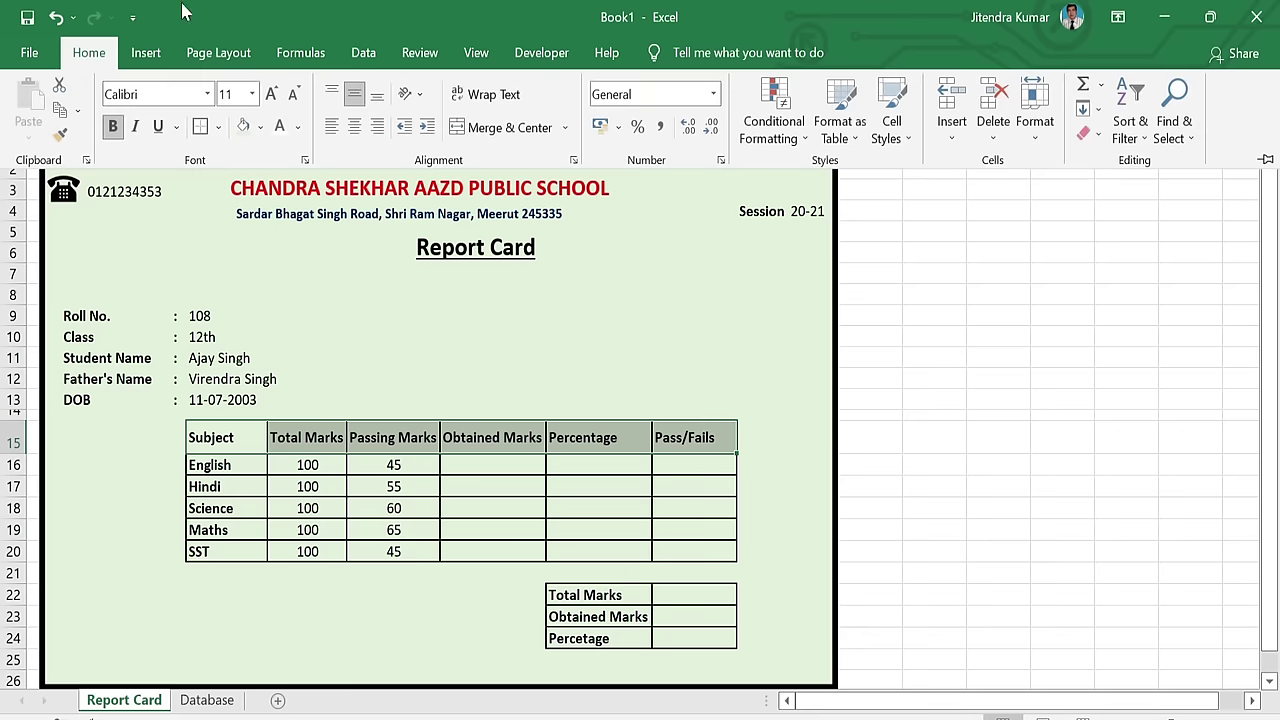
left_click(354, 127)
left_click(752, 508)
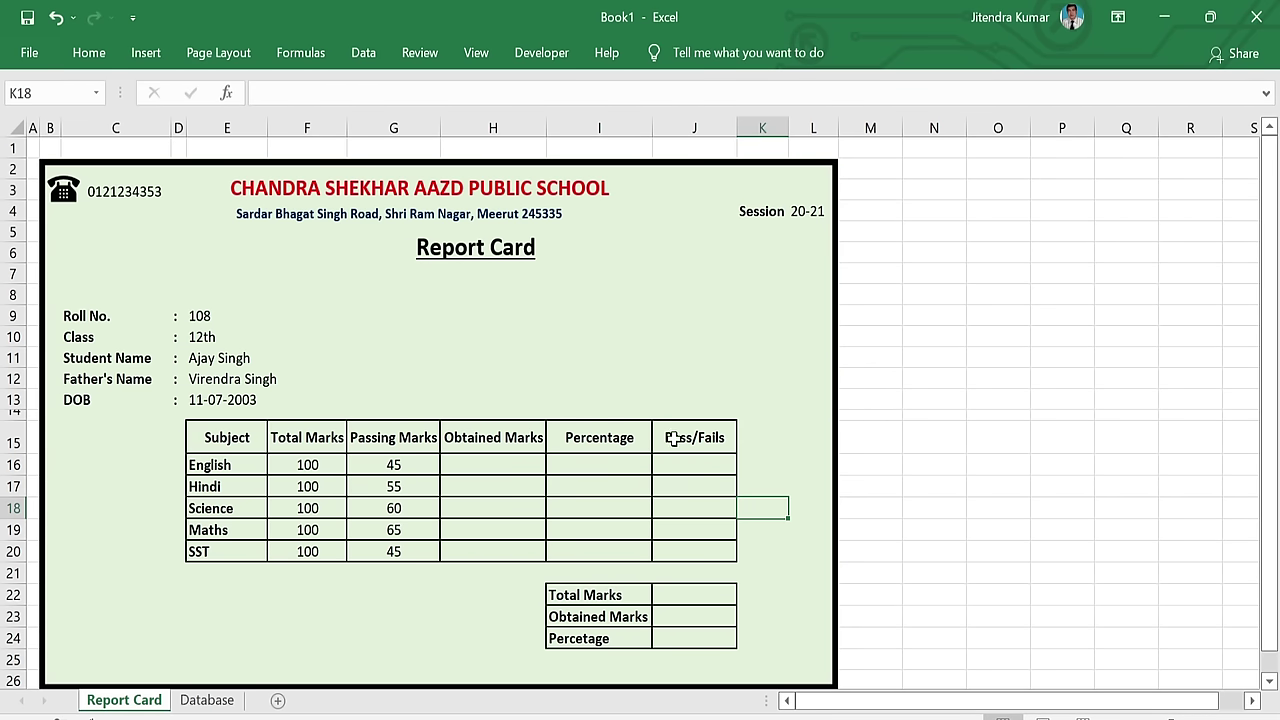
In H16, start a VLOOKUP using the absolute roll number reference $E$9 as lookup value.
left_click(491, 469)
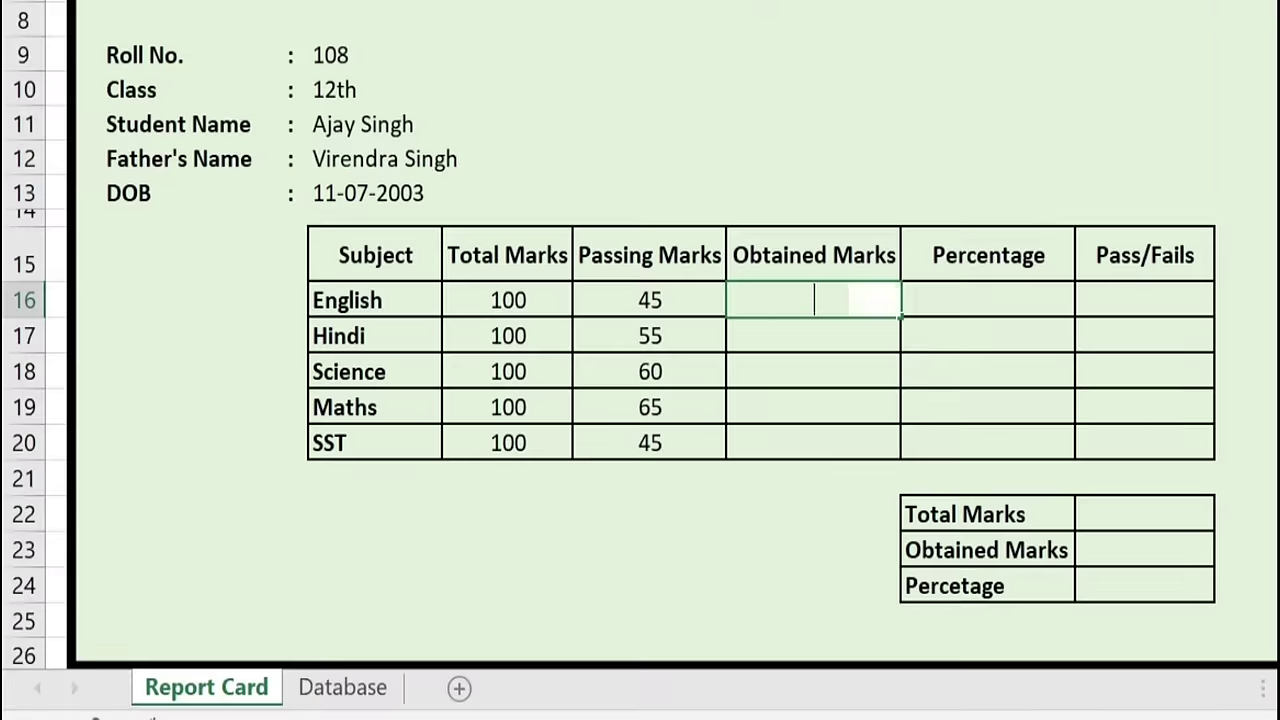
type("=vl")
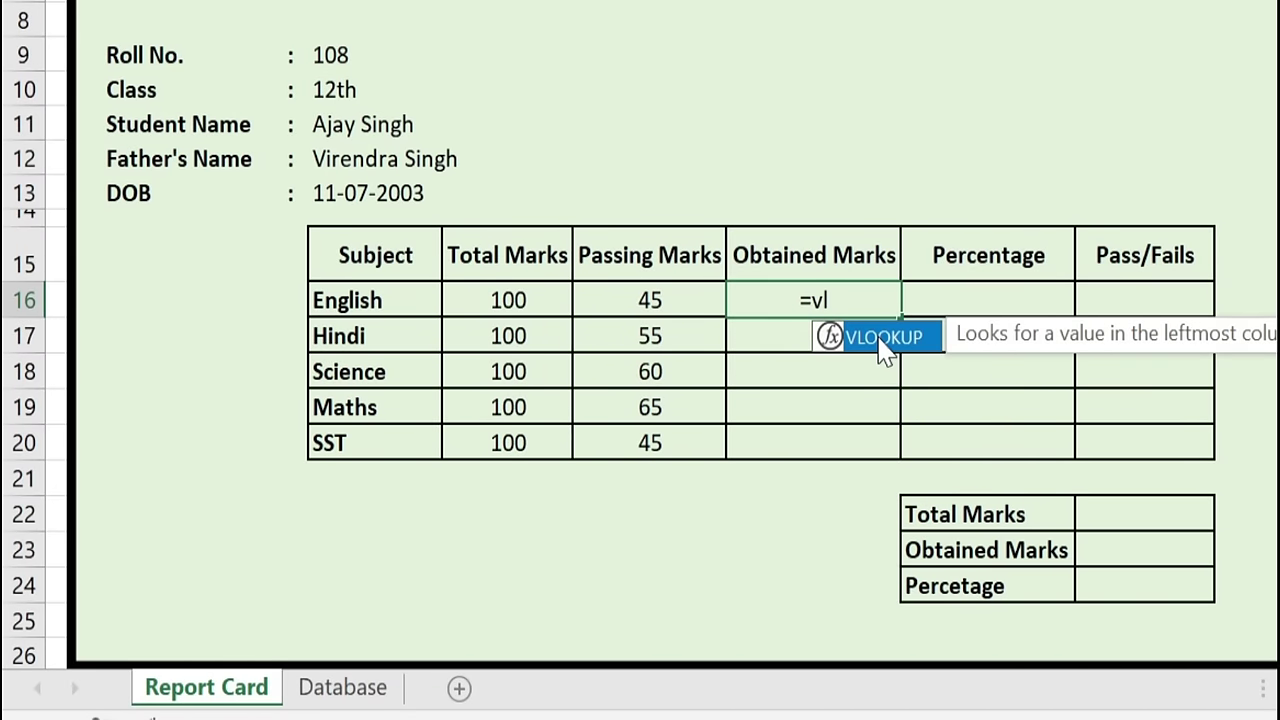
double_click(884, 340)
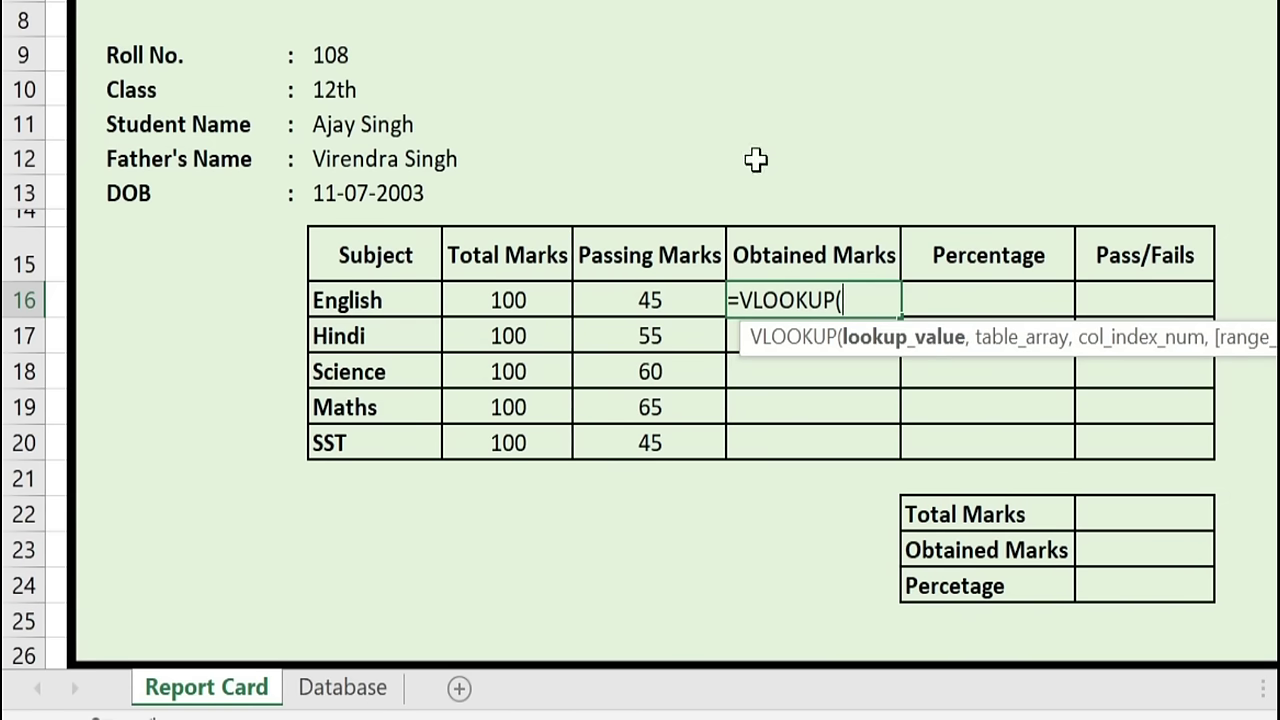
left_click(333, 56)
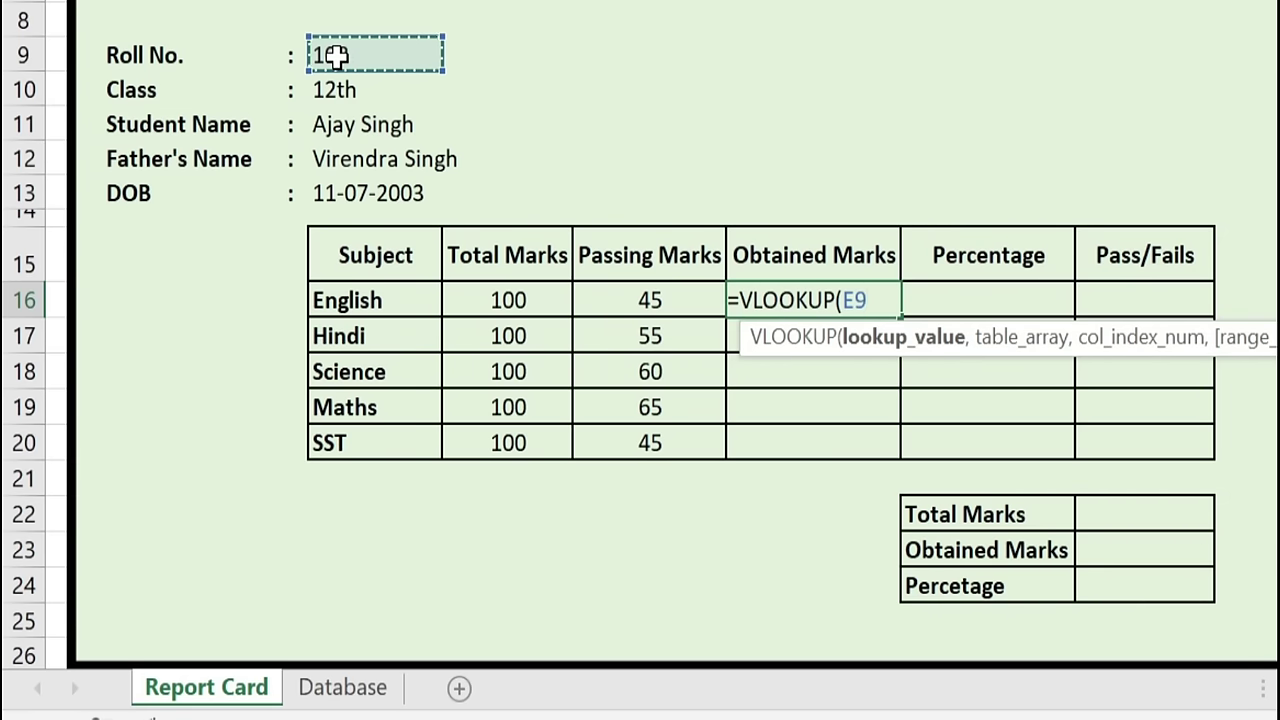
key("F4")
key("F4")
type(",")
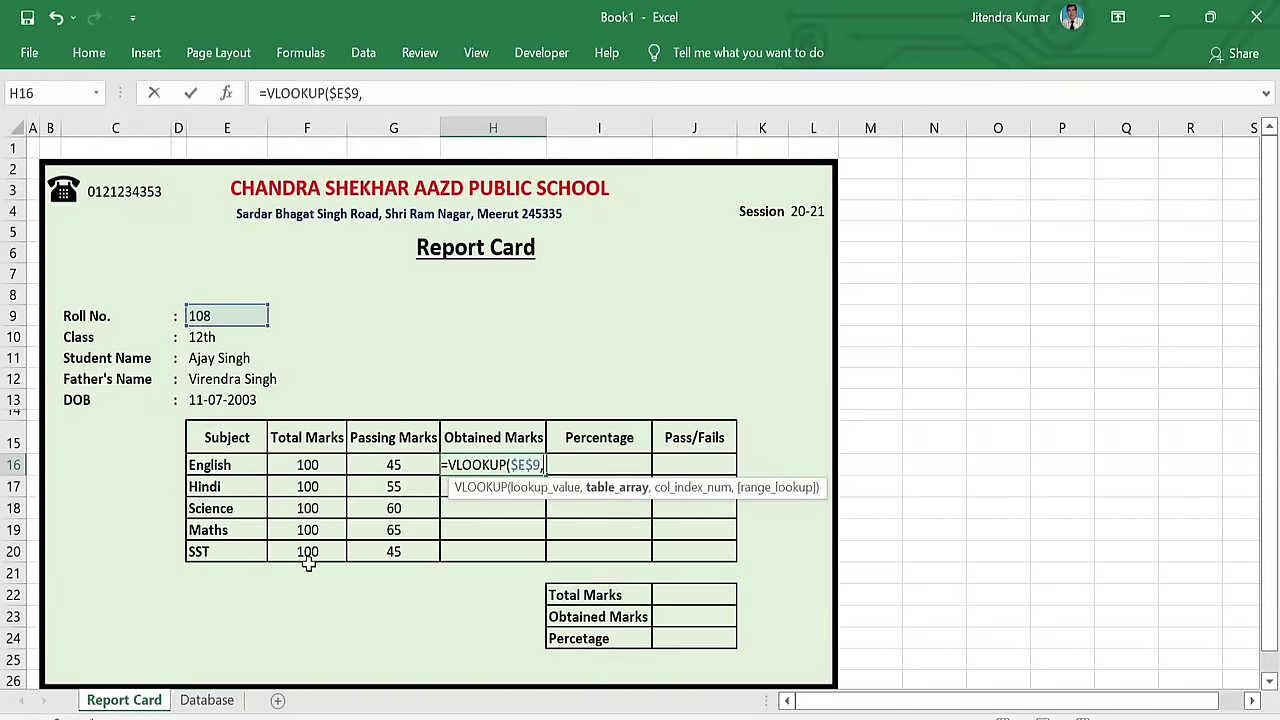
Set the lookup table to the absolute Database sheet range $B$2:$K$12.
left_click(207, 700)
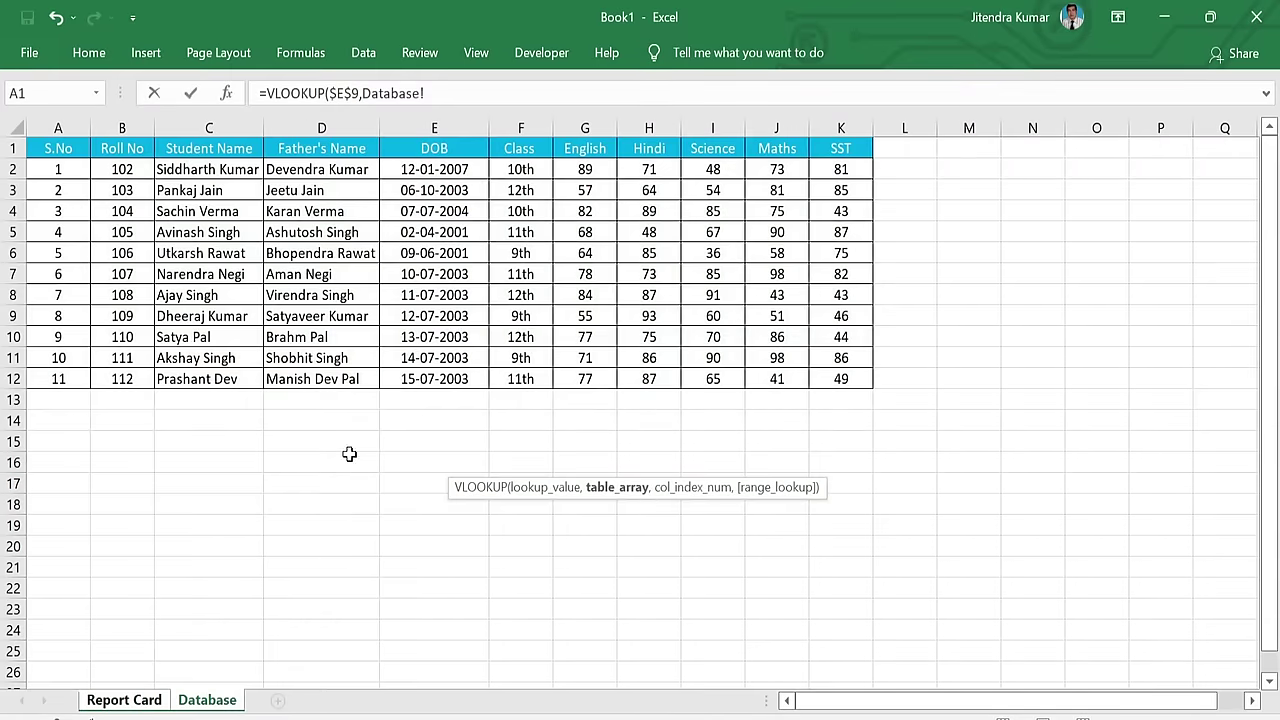
left_click_drag(175, 222, 1115, 515)
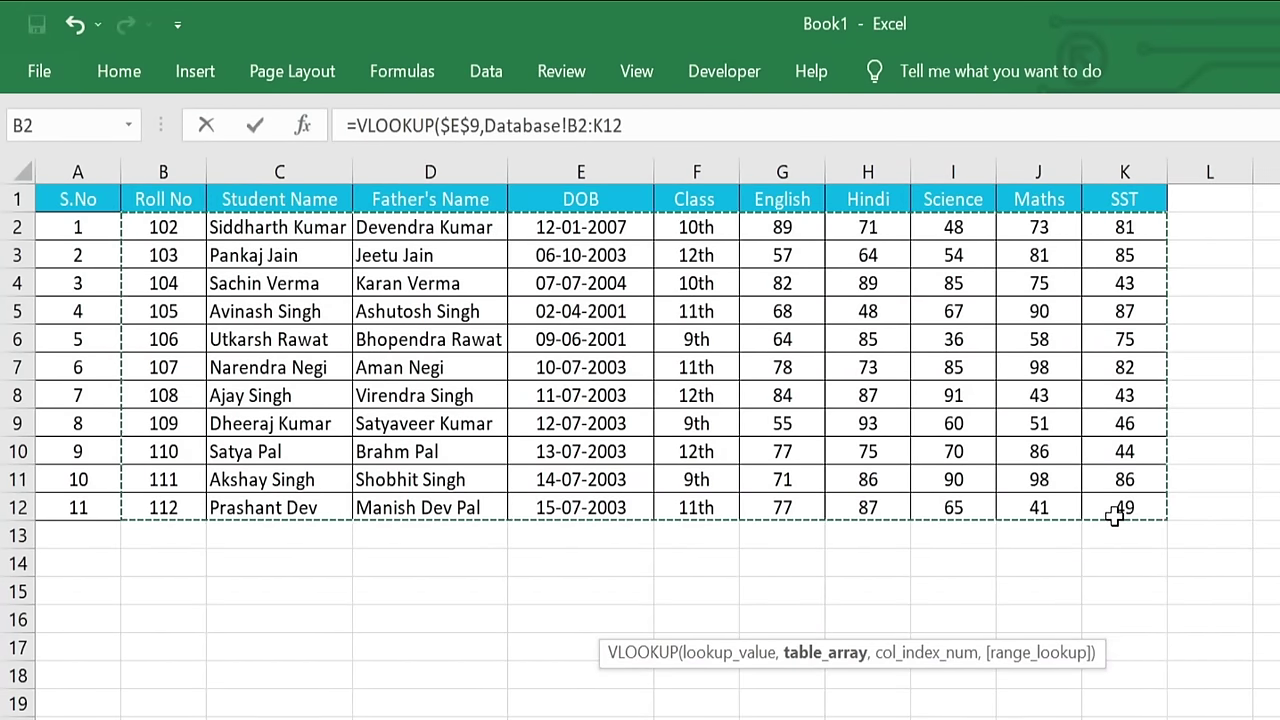
key("F4")
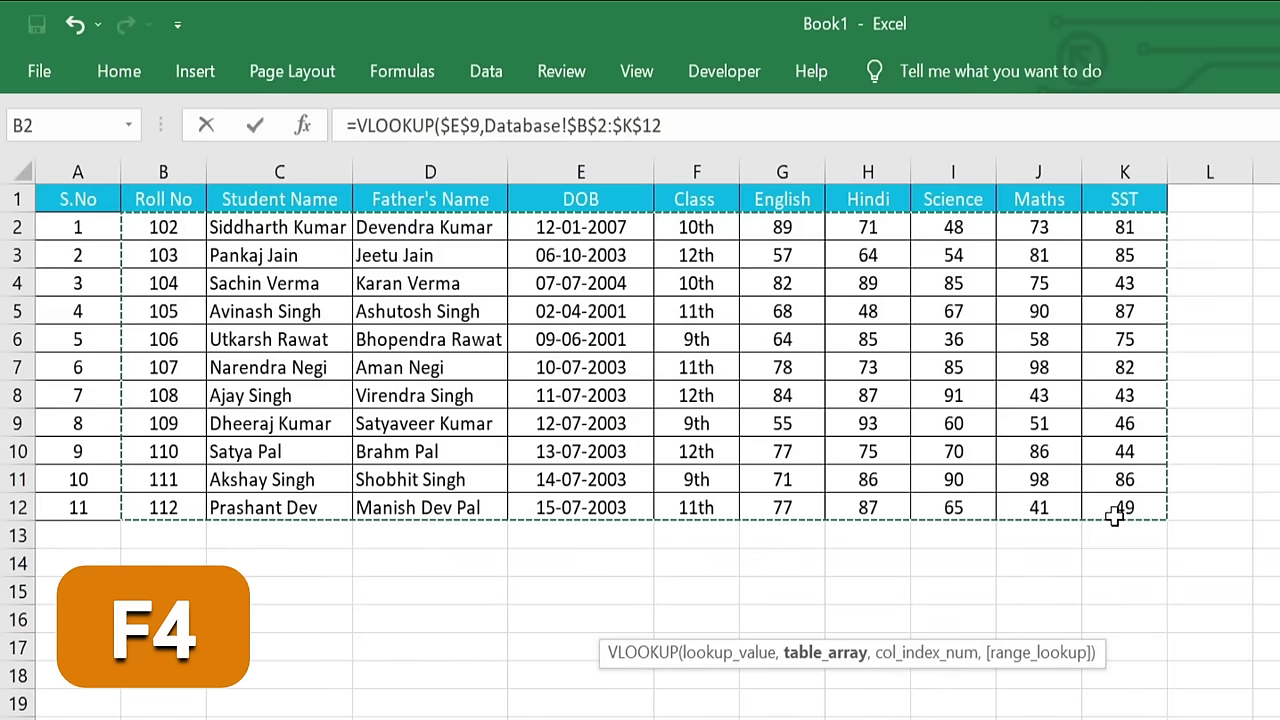
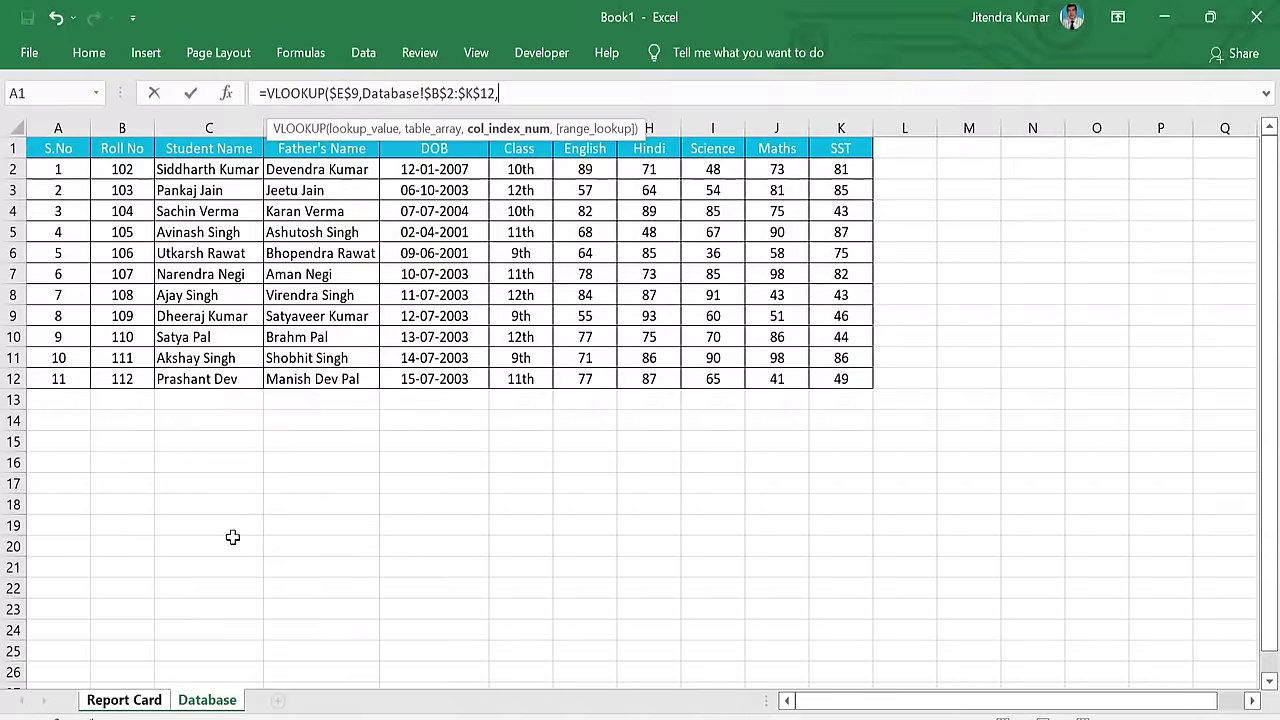
Begin the MATCH column argument in H16's VLOOKUP, using the English subject name E16 as lookup value.
left_click(145, 703)
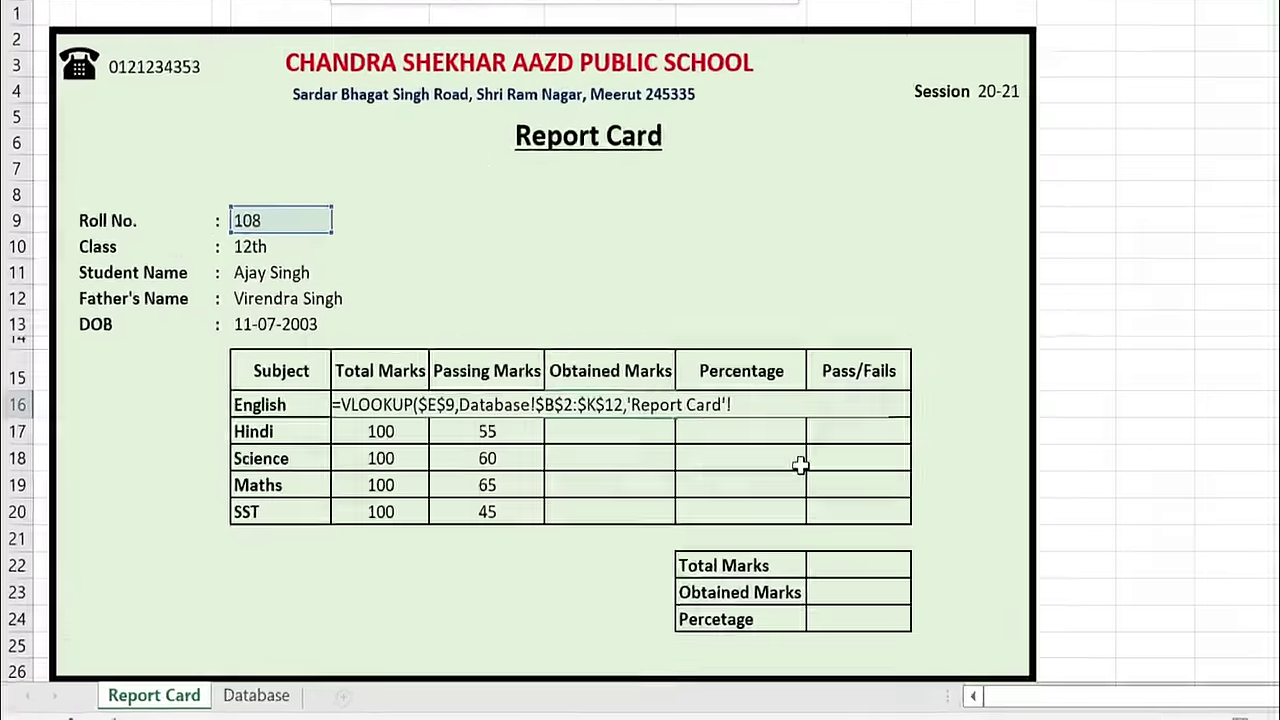
key("BackSpace")
key("BackSpace")
key("BackSpace")
key("BackSpace")
key("BackSpace")
key("BackSpace")
key("BackSpace")
key("BackSpace")
key("BackSpace")
key("BackSpace")
key("BackSpace")
key("BackSpace")
key("BackSpace")
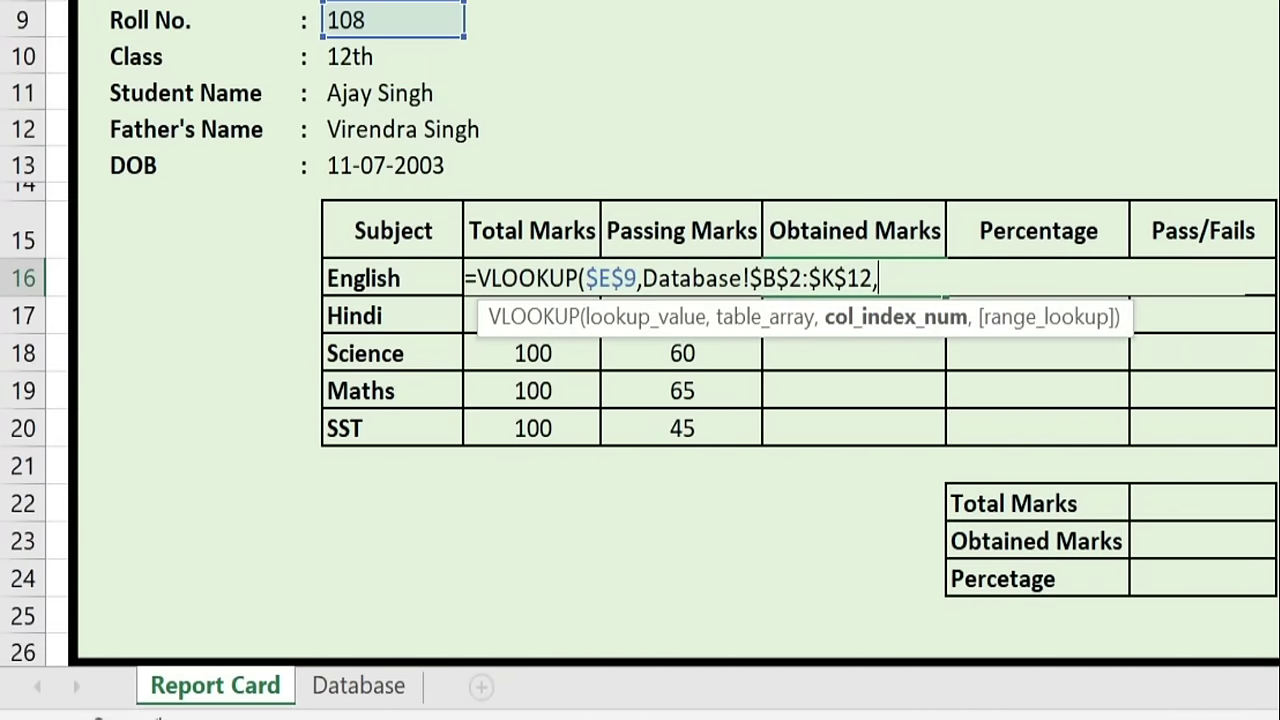
type("ma")
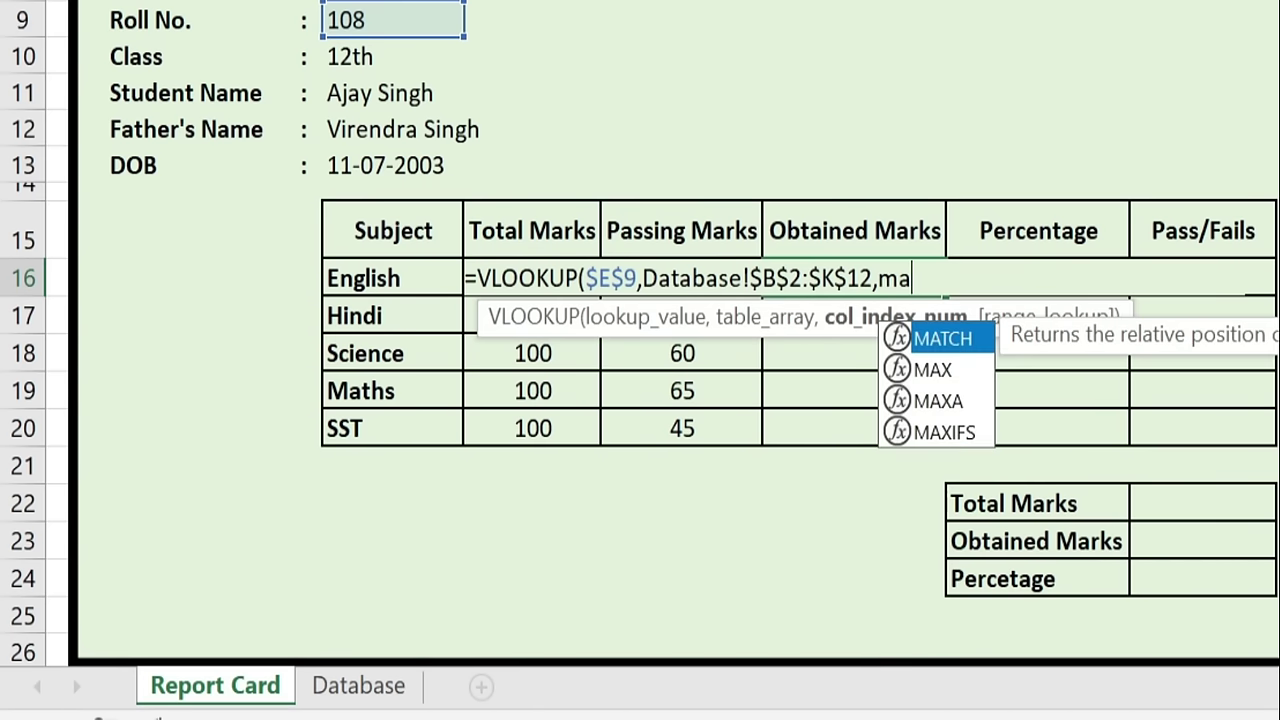
double_click(951, 345)
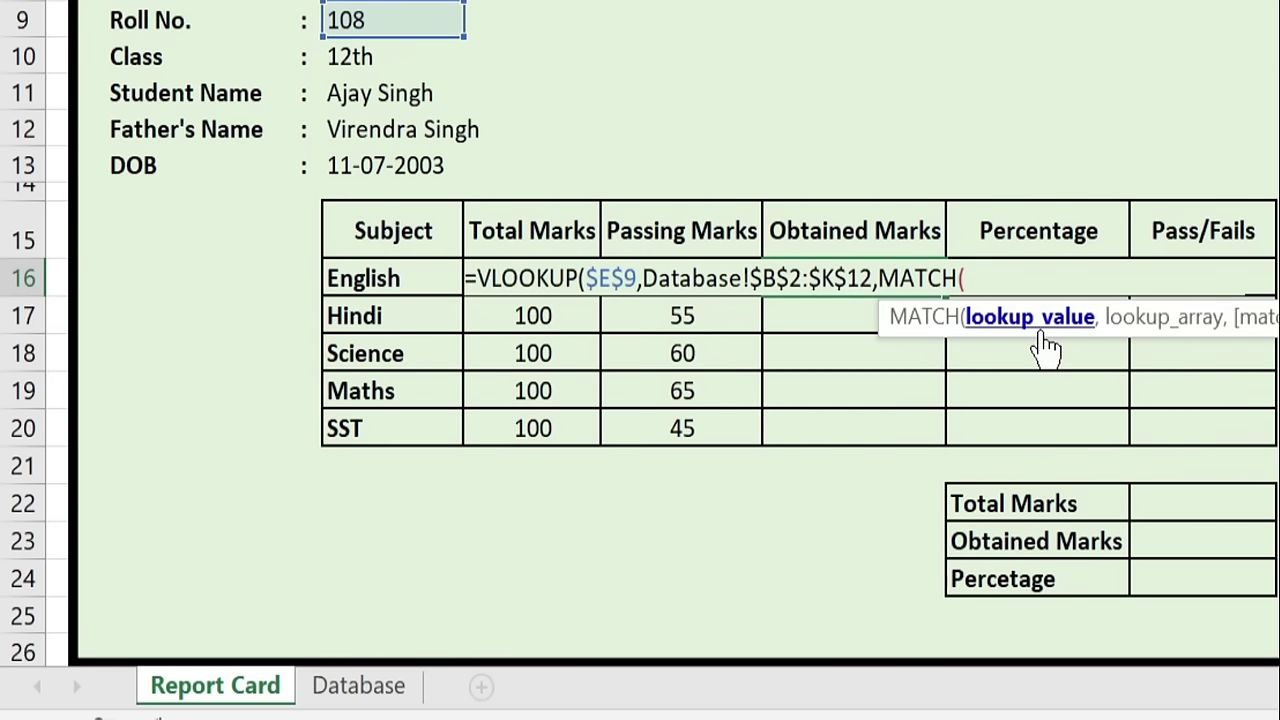
left_click(422, 284)
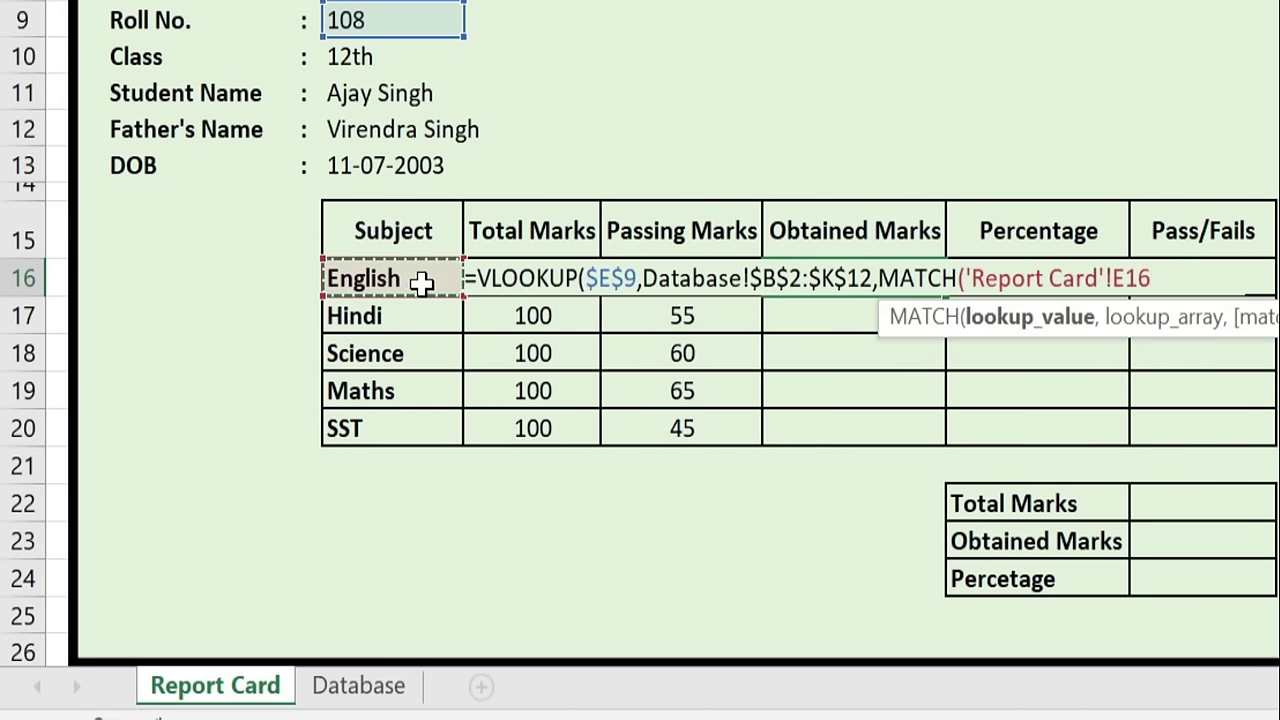
type(",")
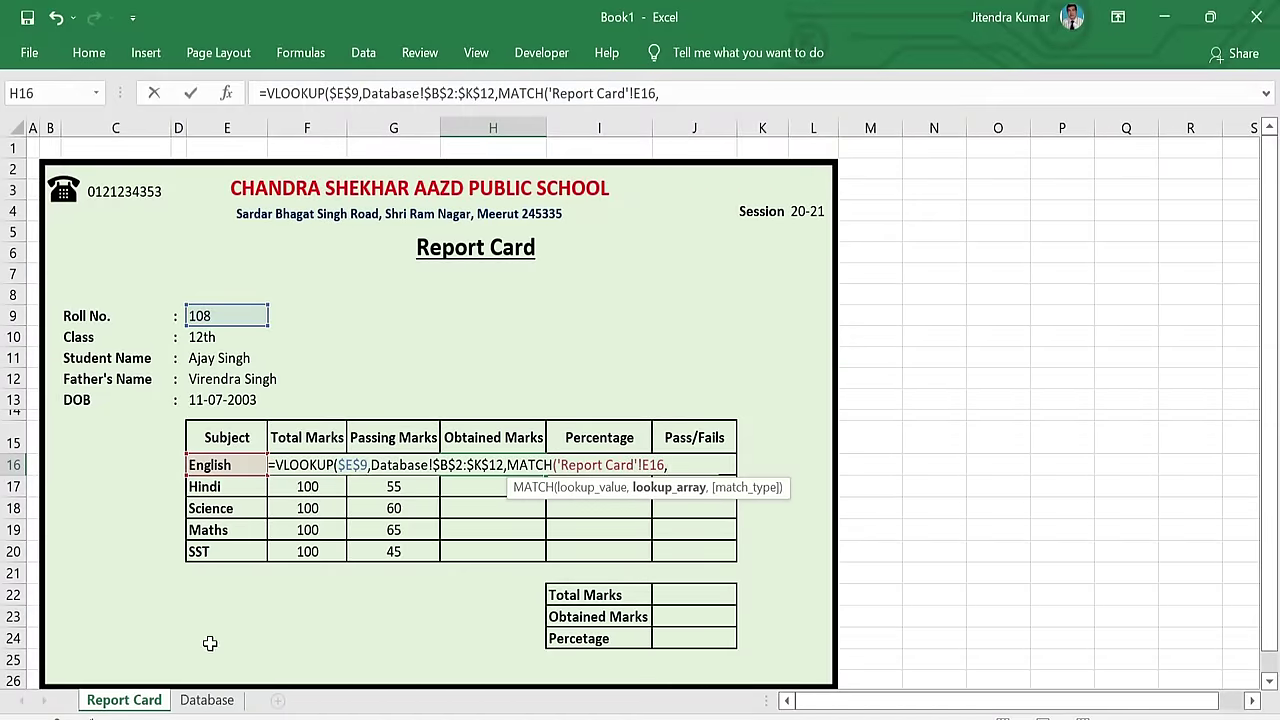
Finish MATCH with the locked Database header range $B$1:$K$1 and exact match, giving 84.
left_click(207, 700)
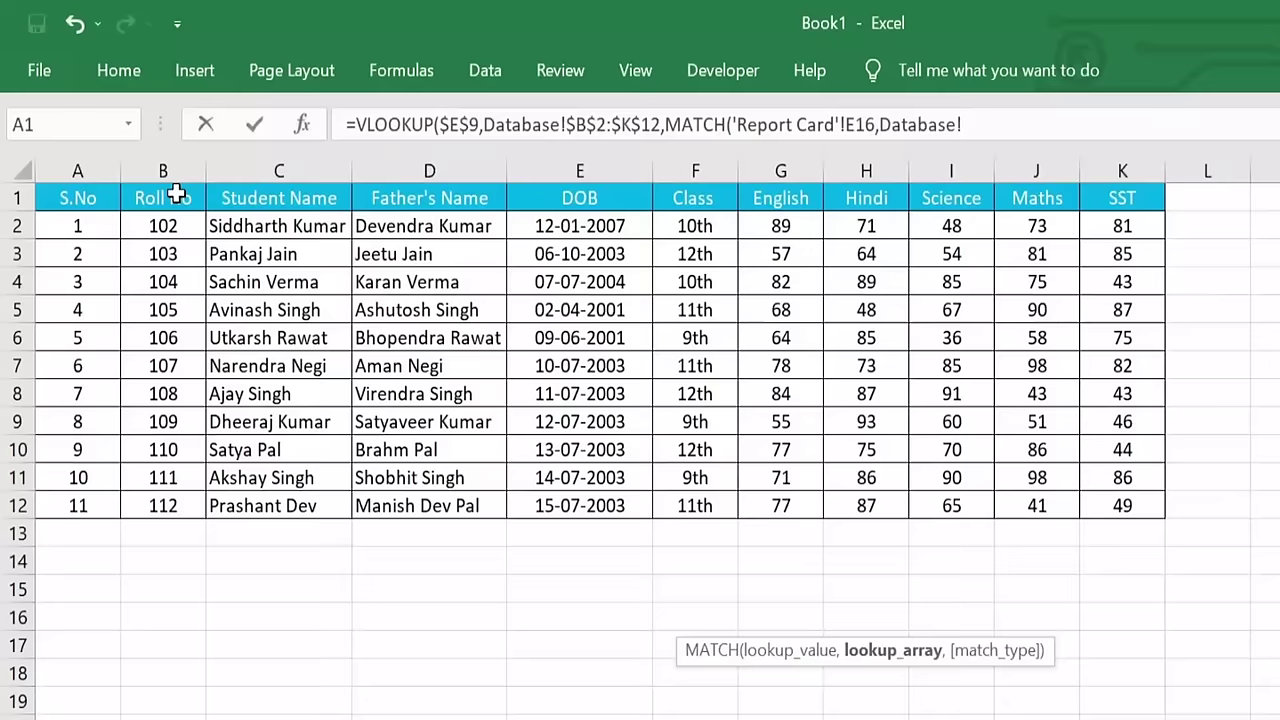
left_click_drag(122, 148, 712, 148)
left_click_drag(947, 185, 1100, 200)
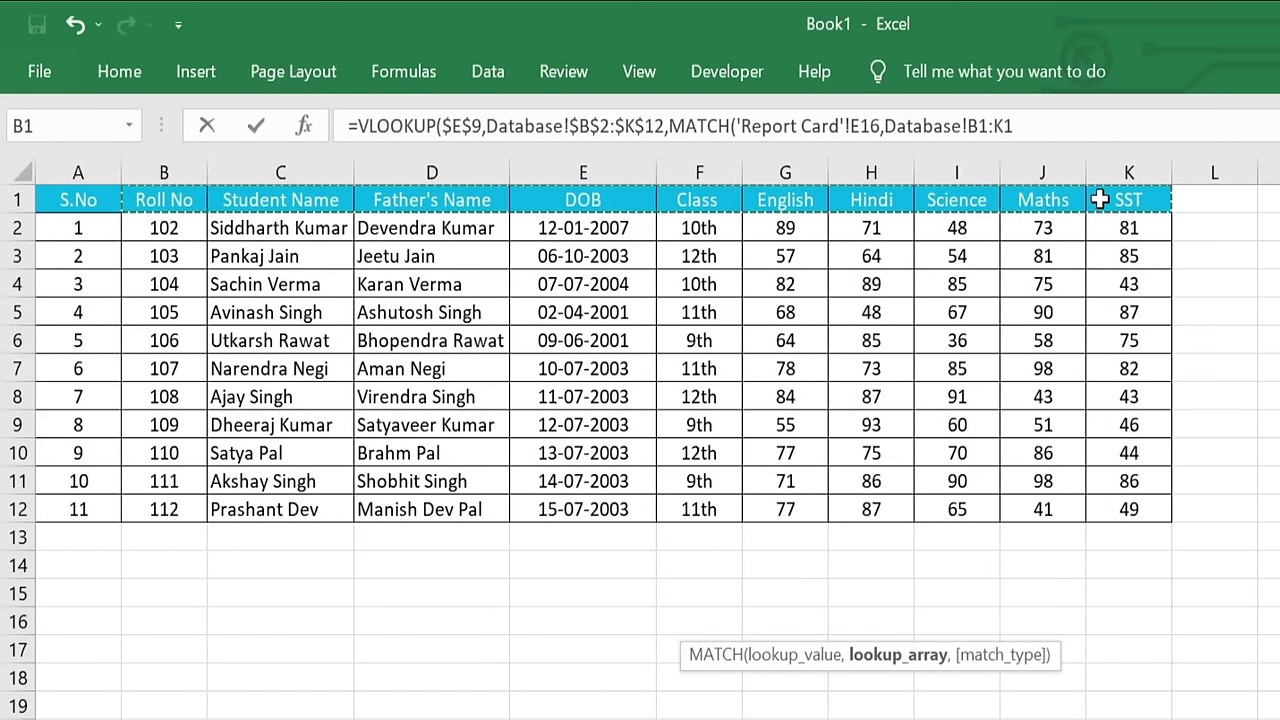
key("F4")
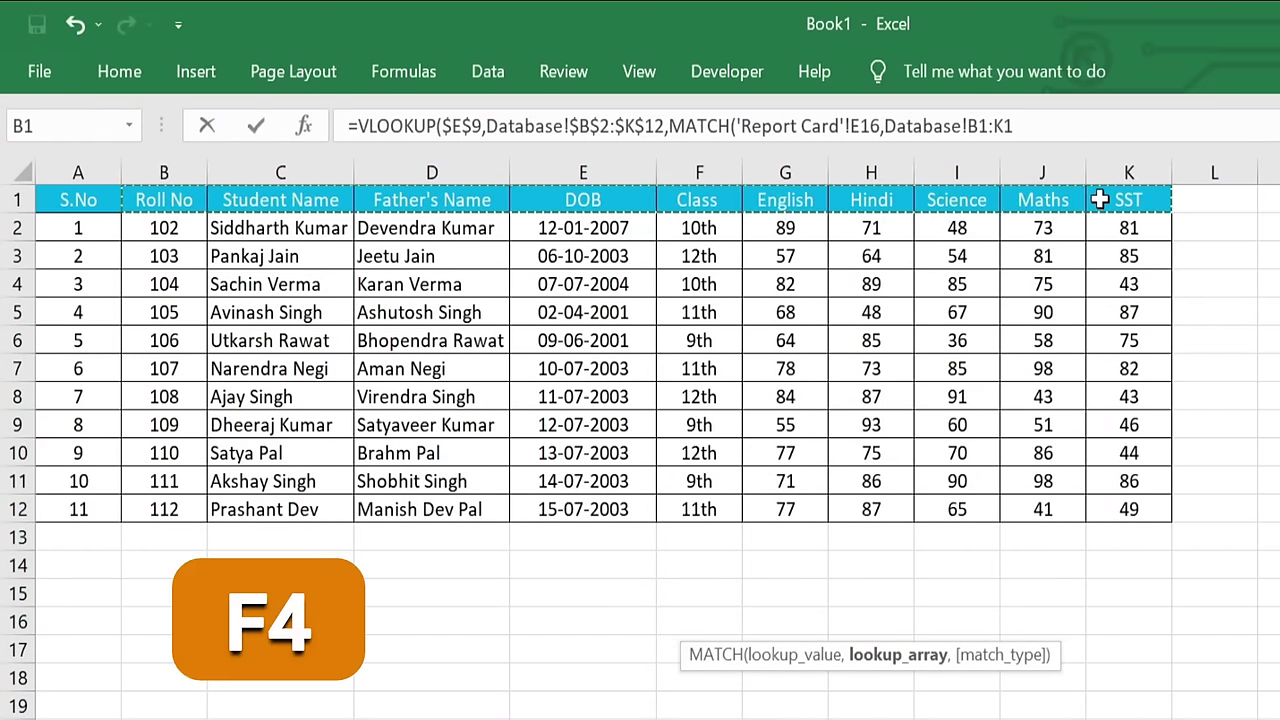
key("F4")
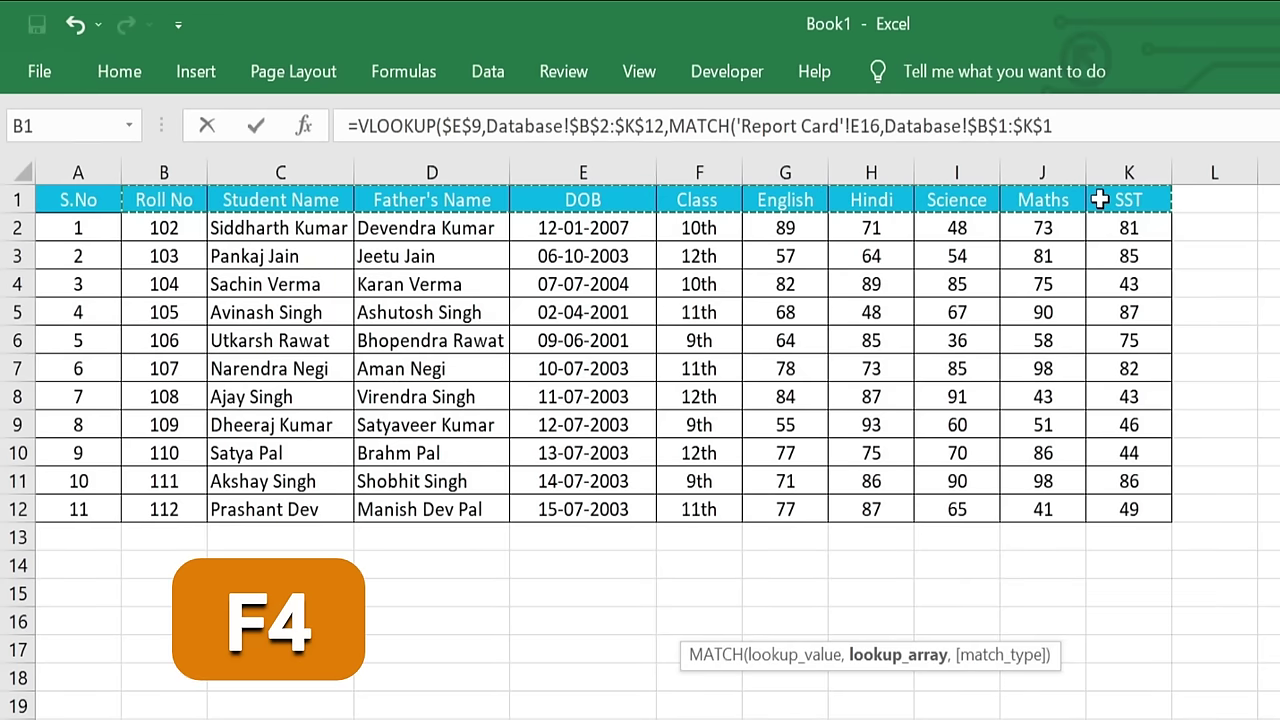
type(",0")
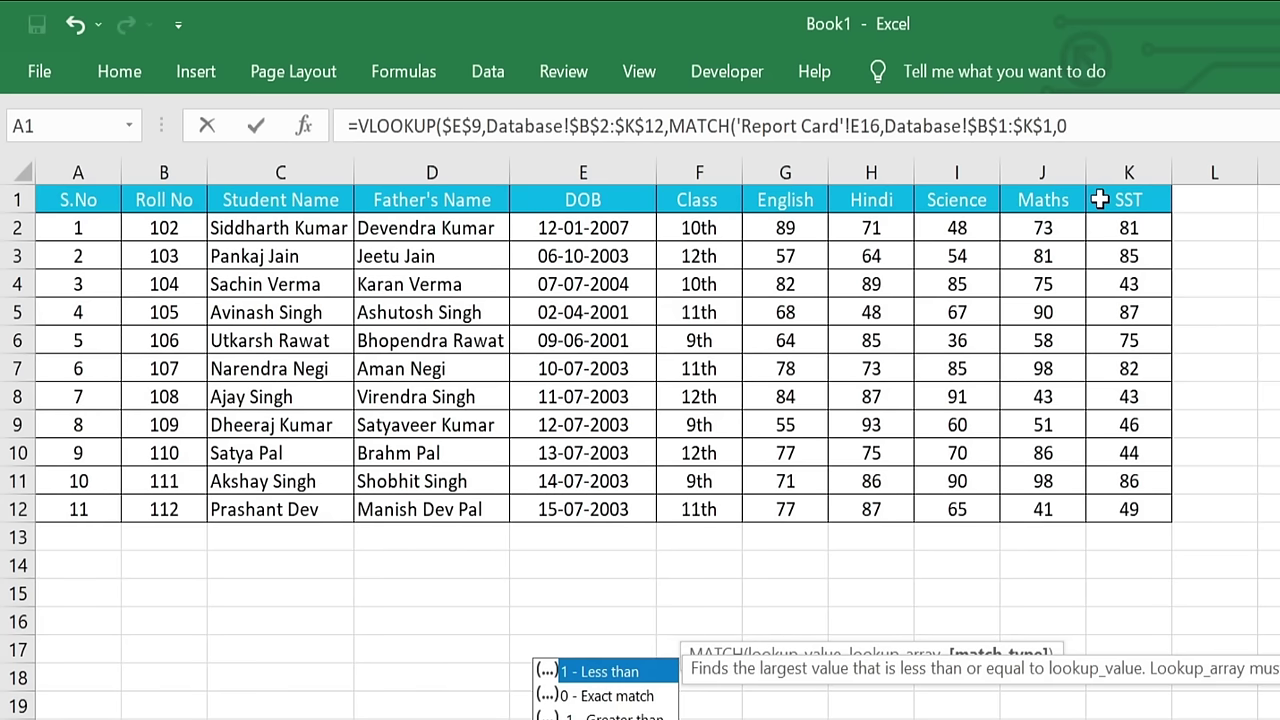
type(")")
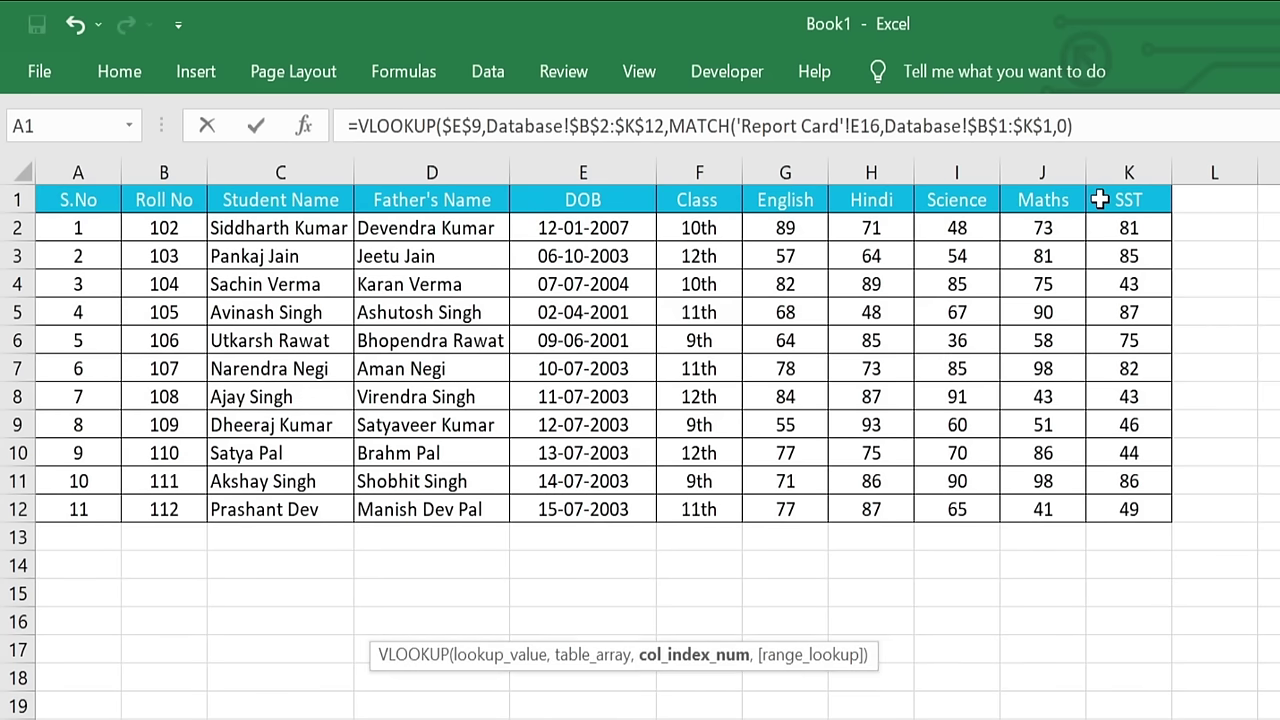
type(",0")
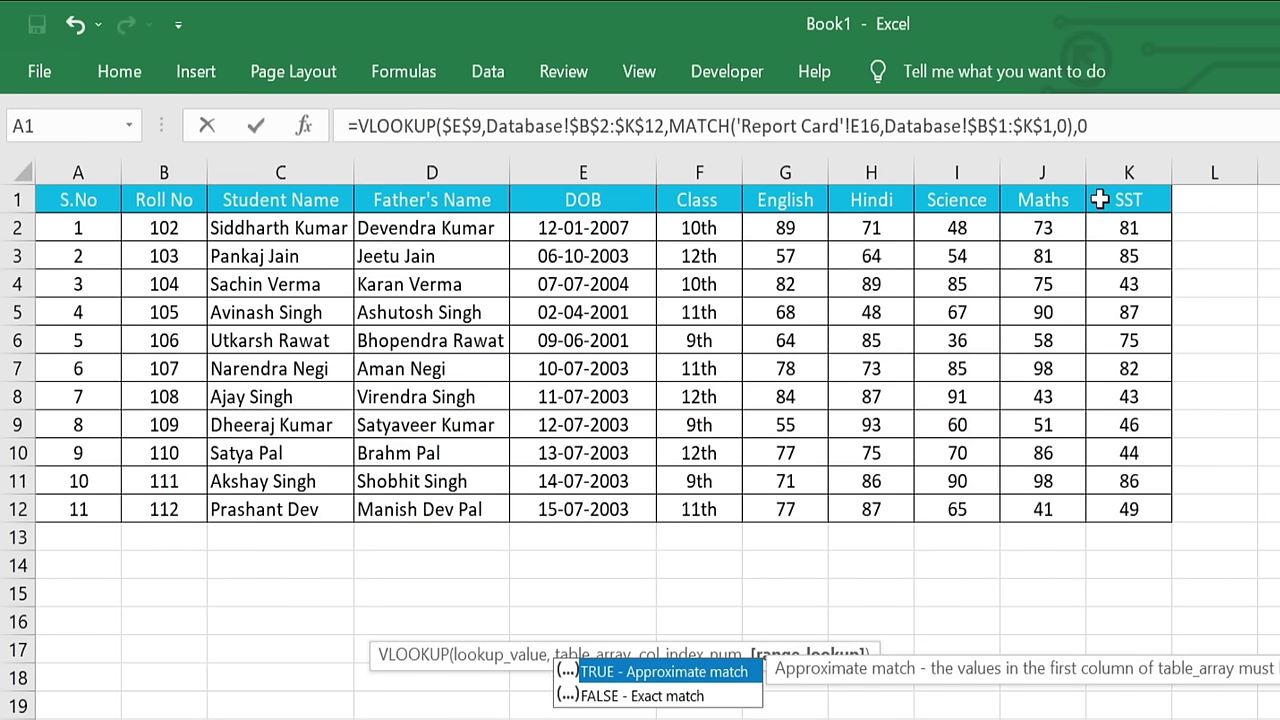
type(")")
key("Return")
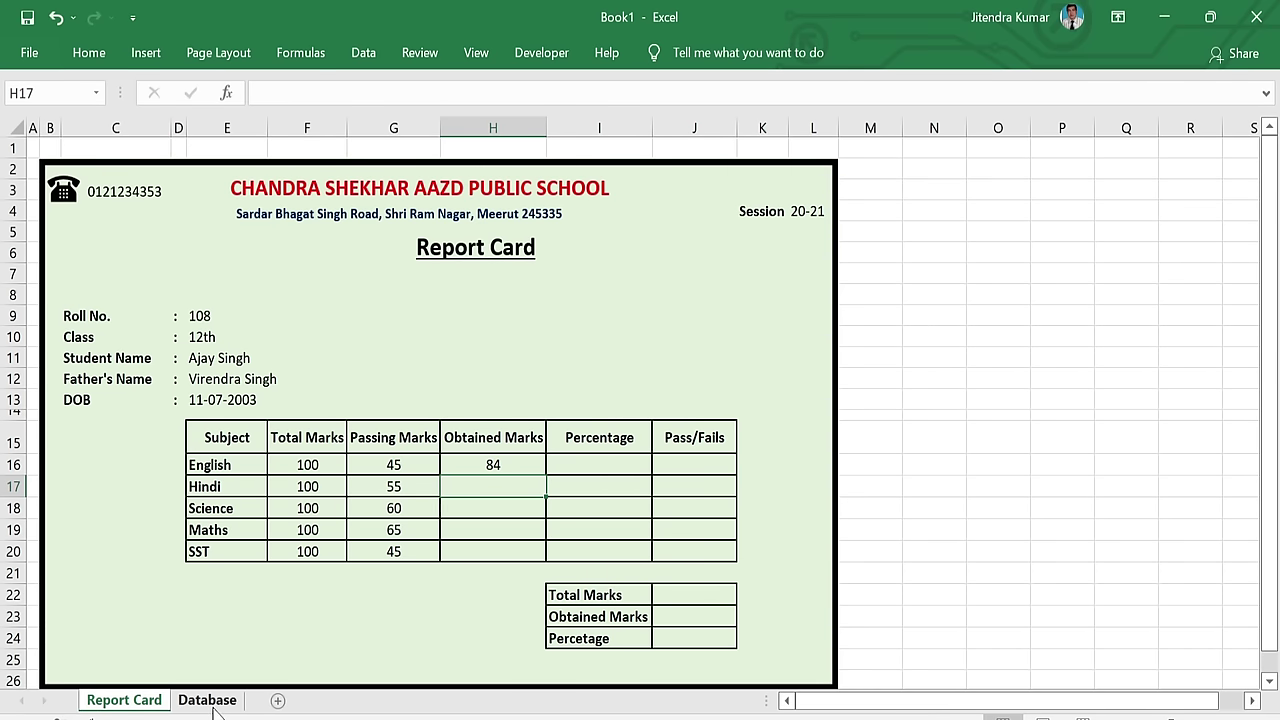
Fill the obtained-marks lookup formula from H16 down to H20.
left_click(210, 702)
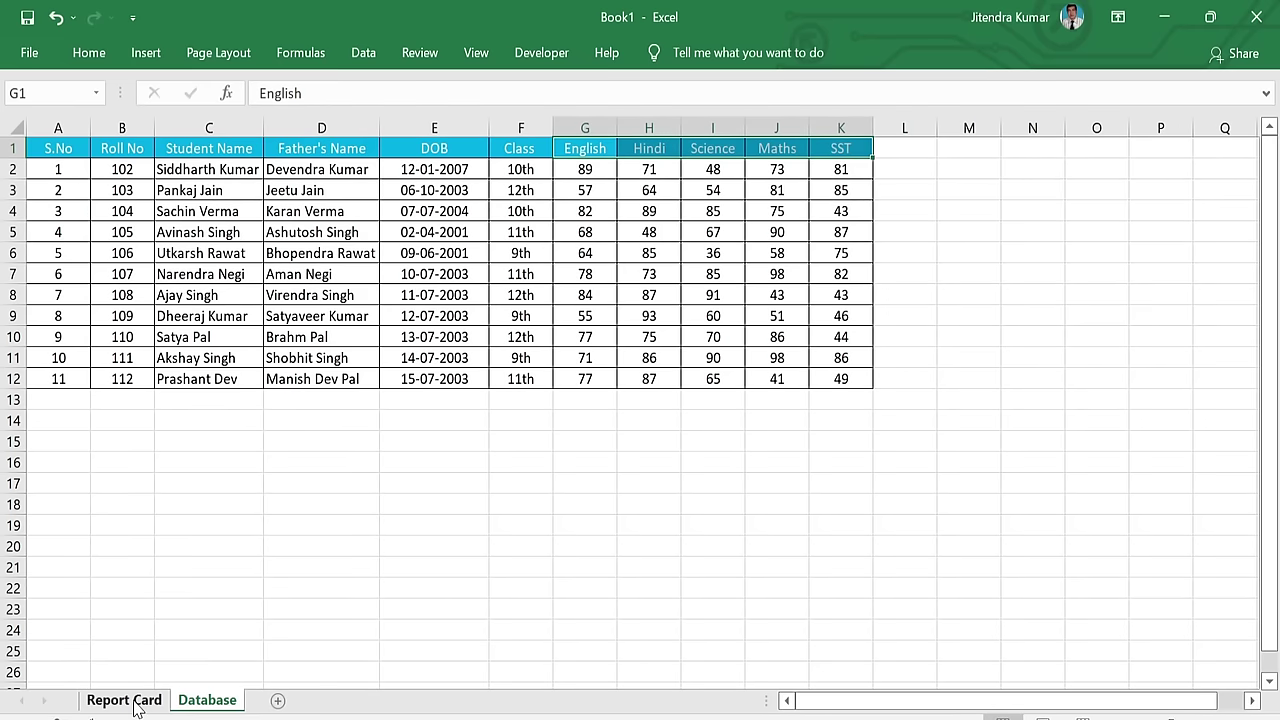
left_click(124, 700)
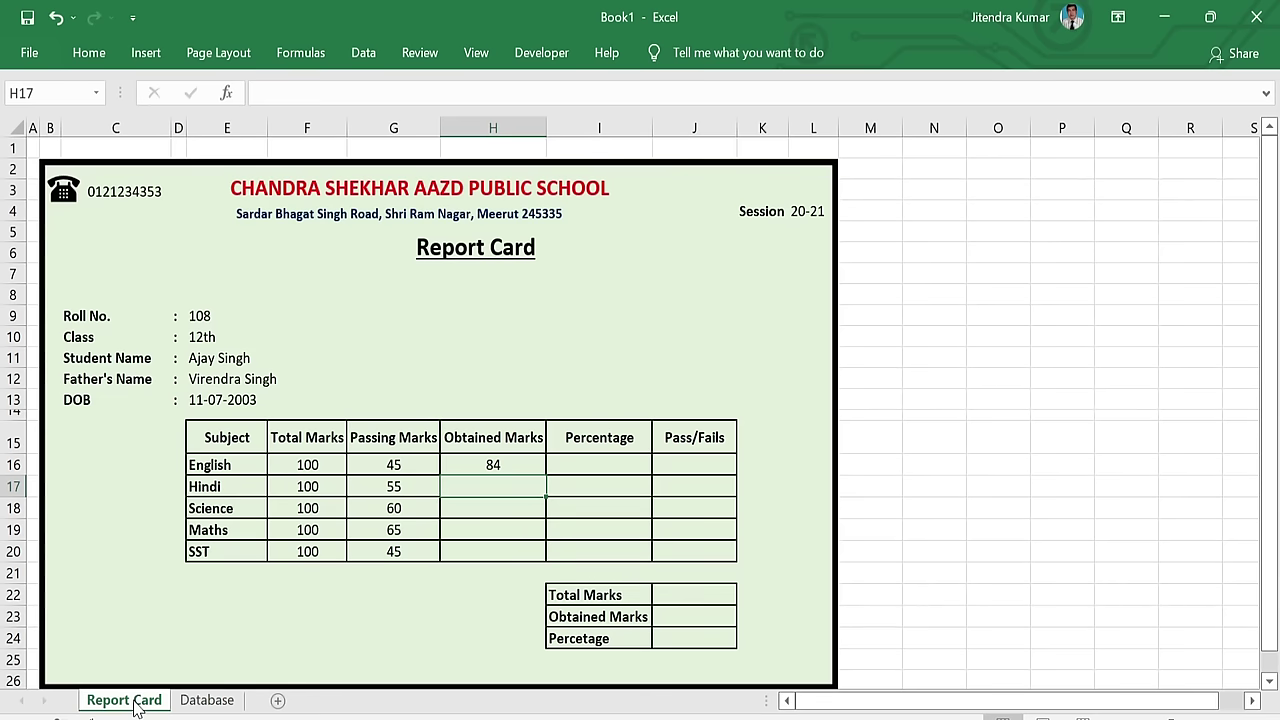
left_click(521, 468)
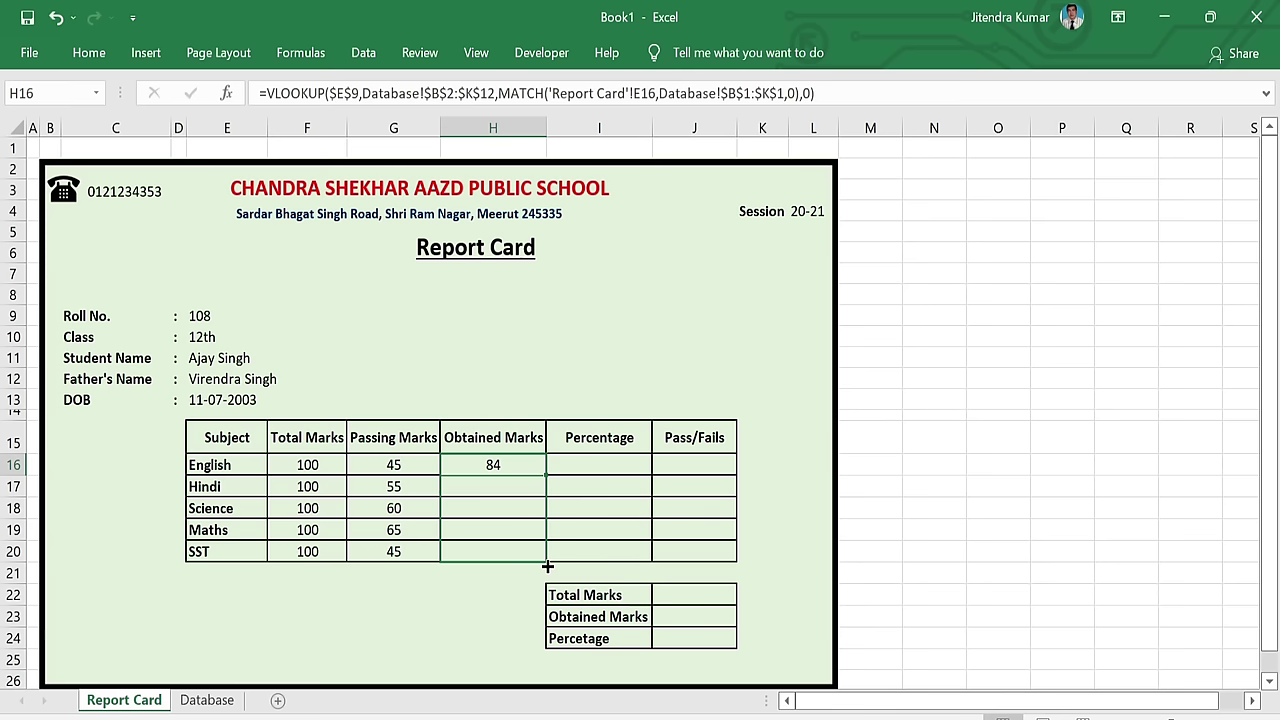
left_click_drag(548, 475, 548, 566)
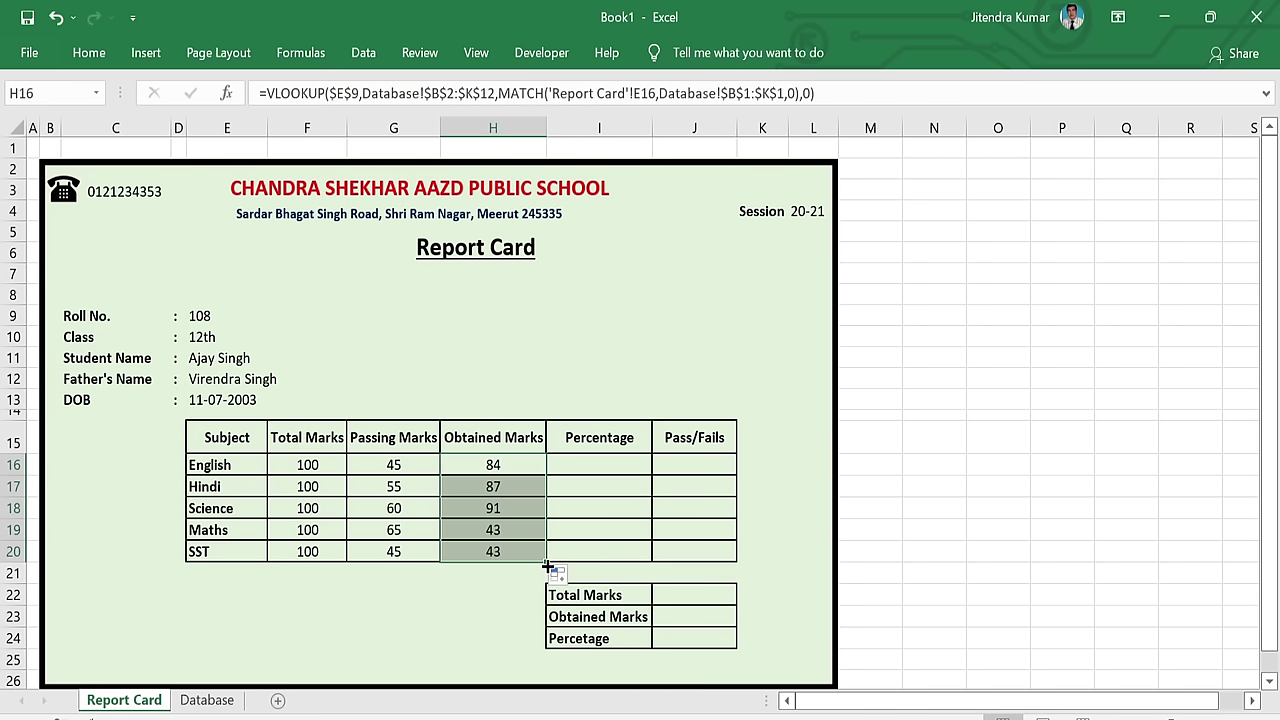
Switch Roll No. to 111 and verify marks 71, 86, 90, 98, 86 against Database.
left_click(217, 315)
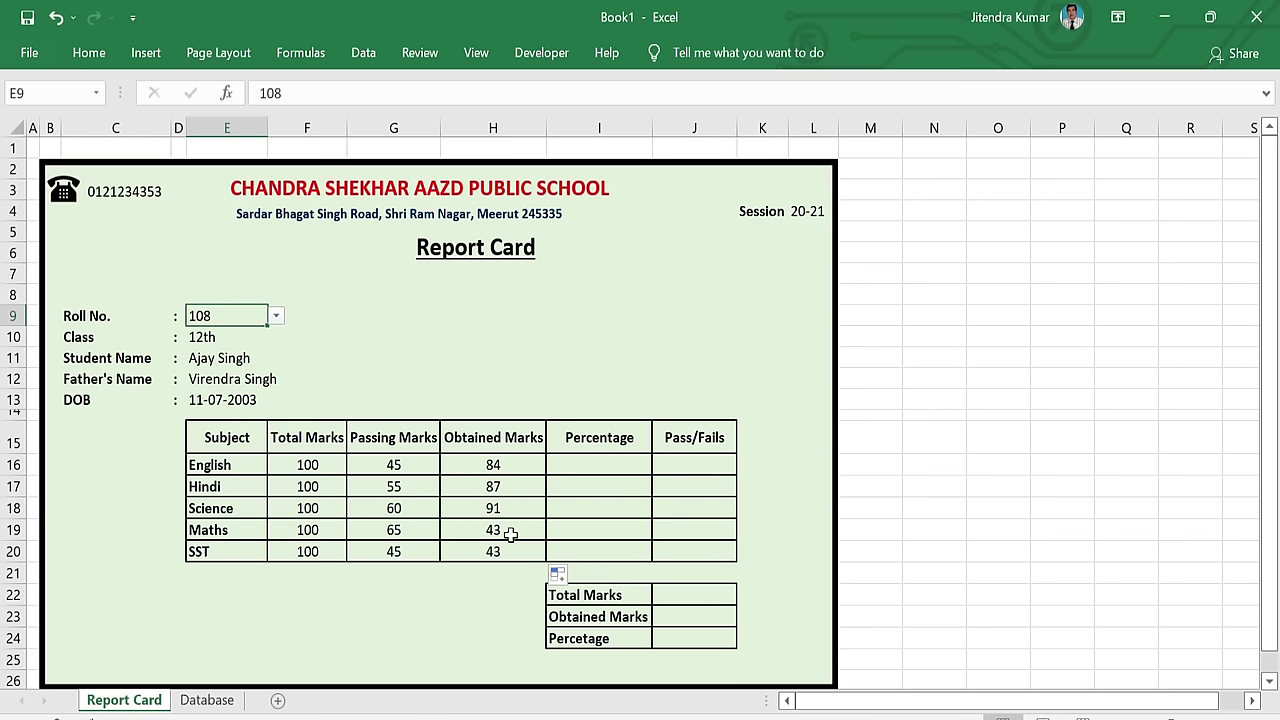
left_click(276, 316)
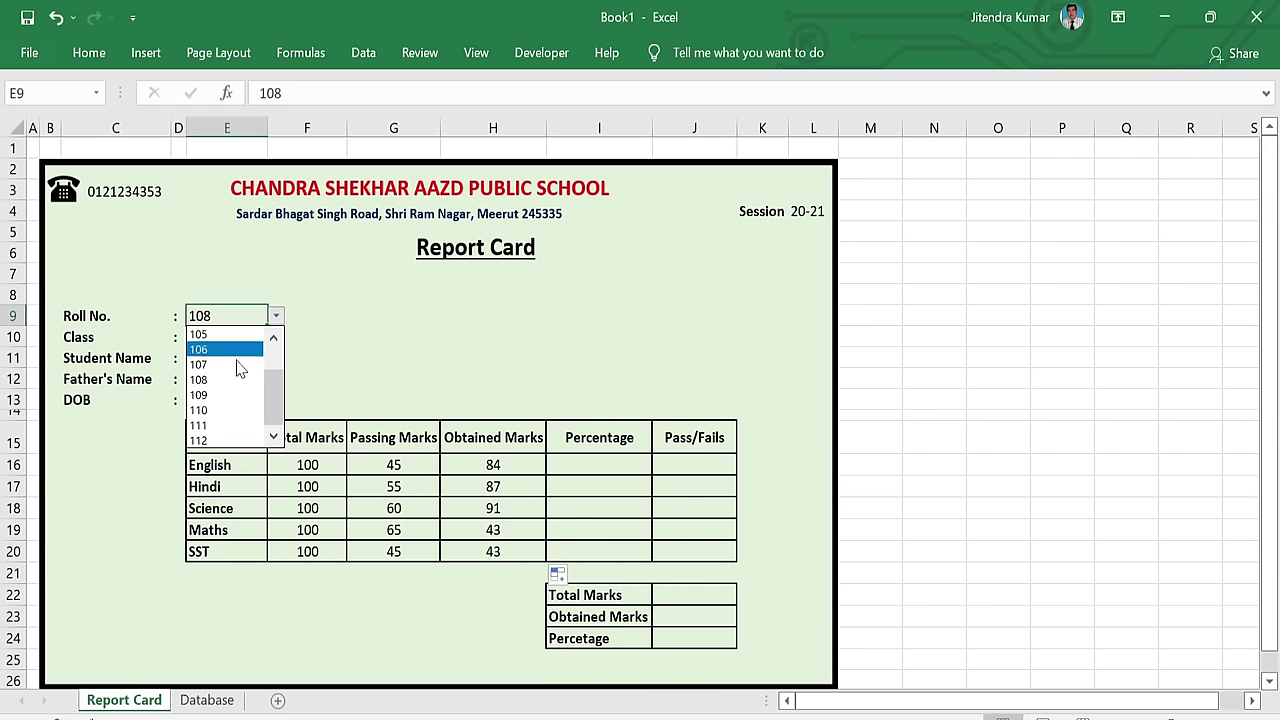
left_click(215, 426)
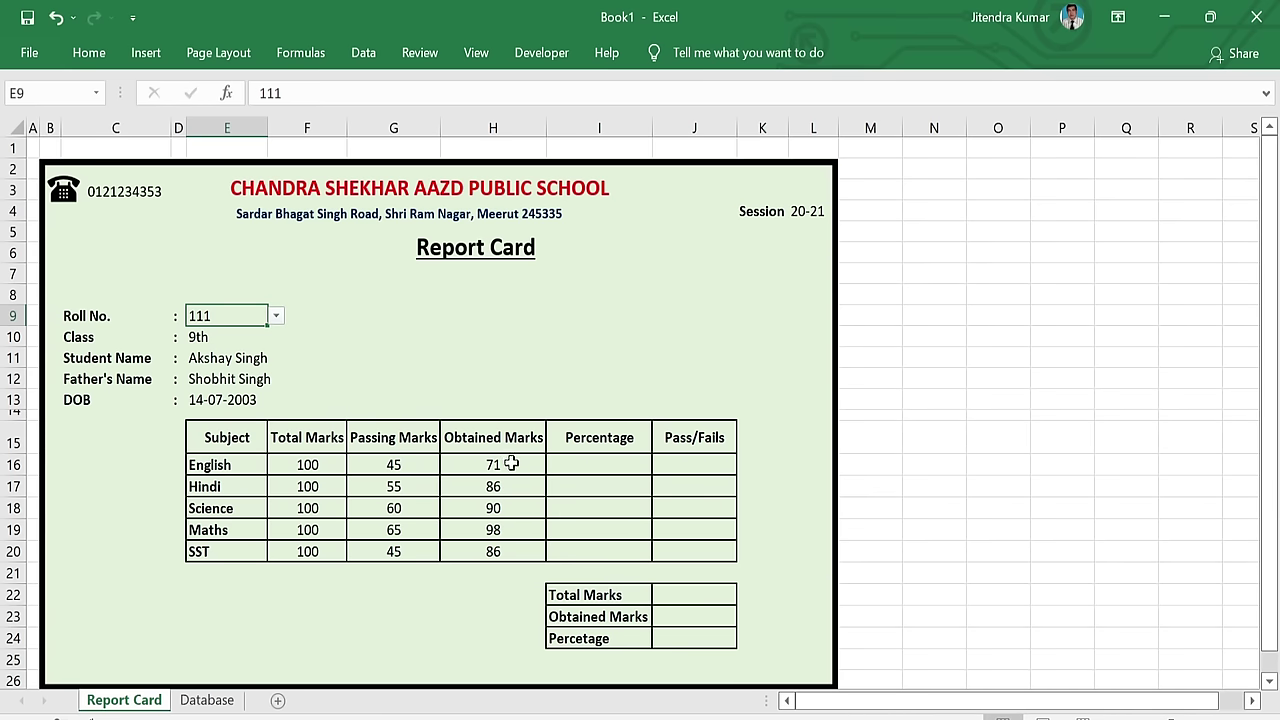
left_click_drag(510, 465, 508, 552)
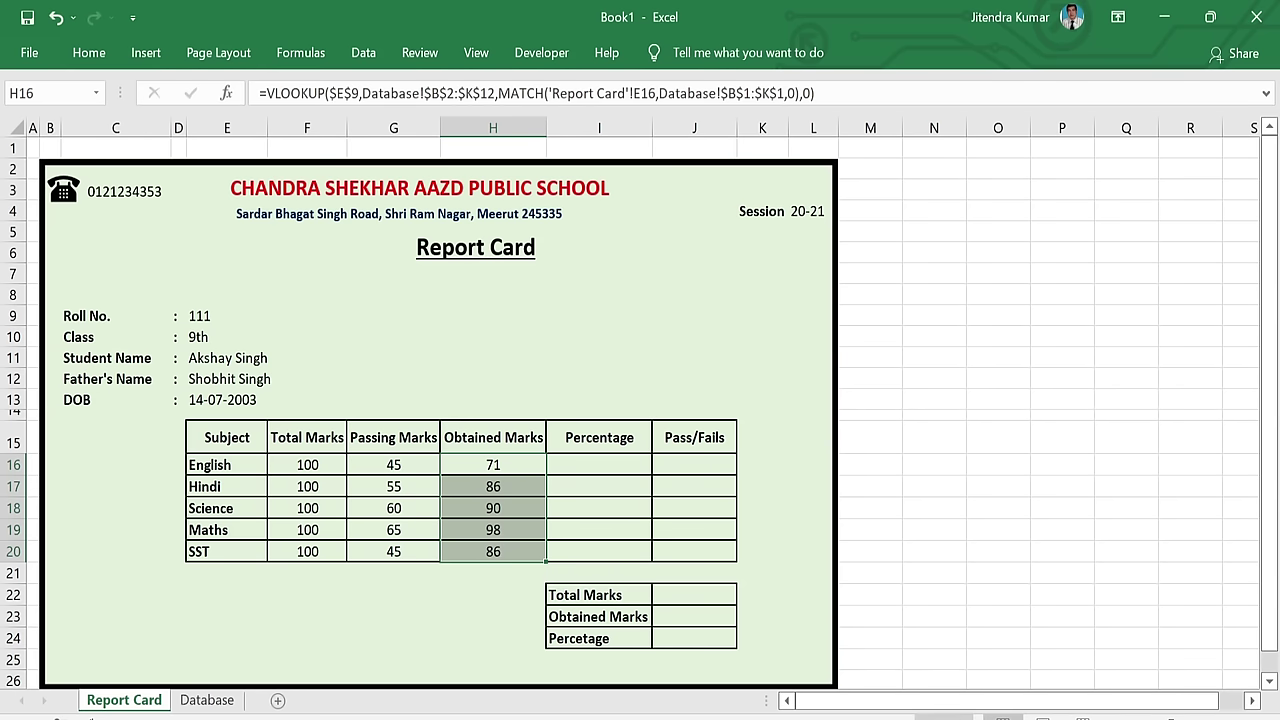
left_click(205, 700)
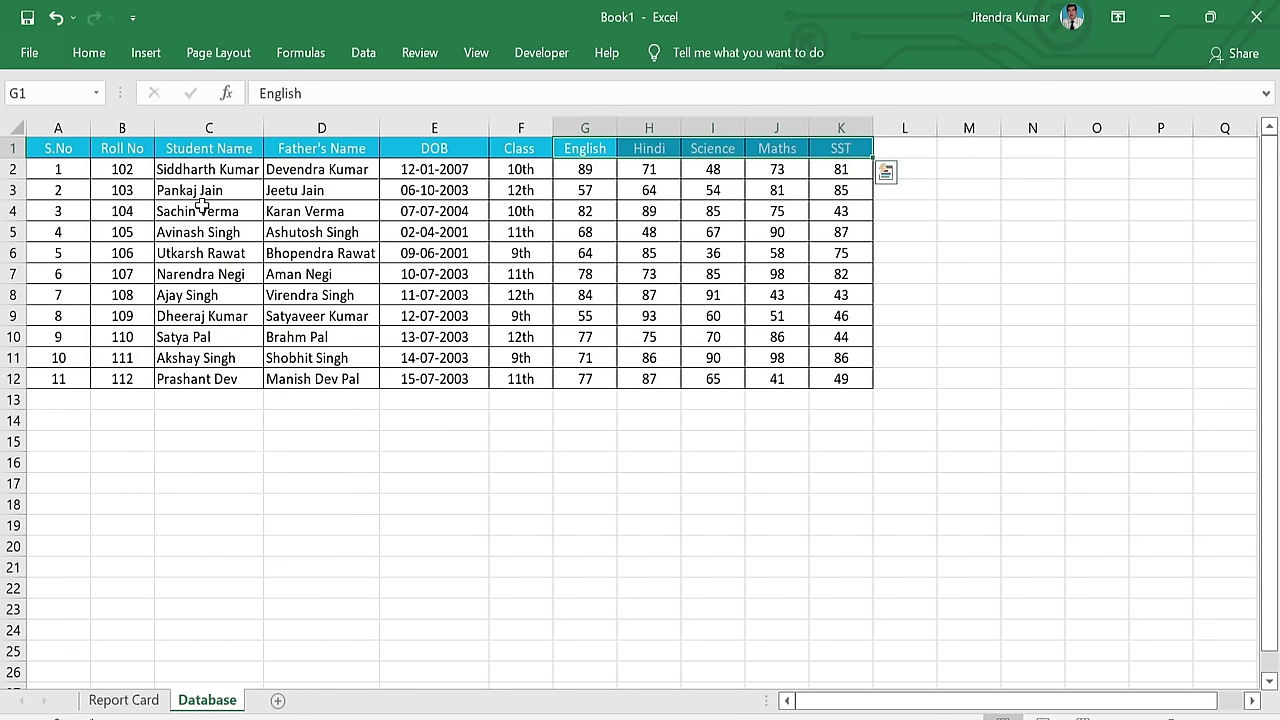
left_click_drag(594, 362, 839, 362)
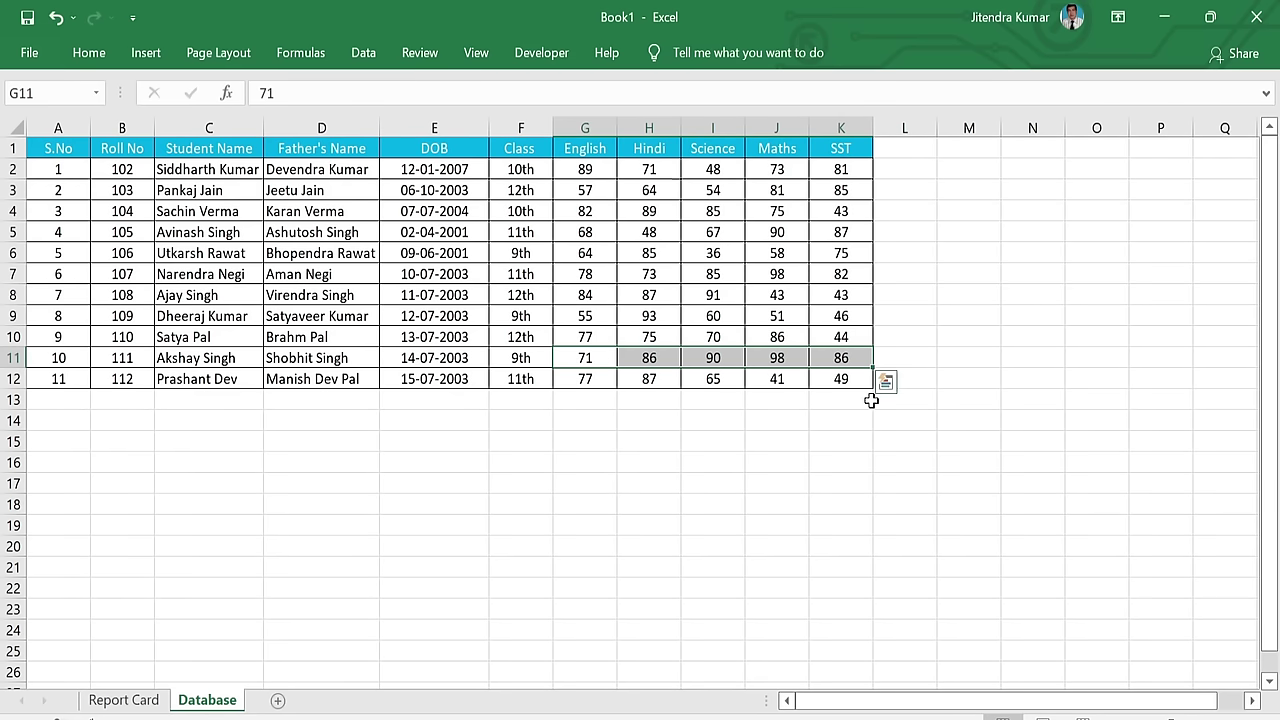
left_click(120, 700)
left_click(600, 510)
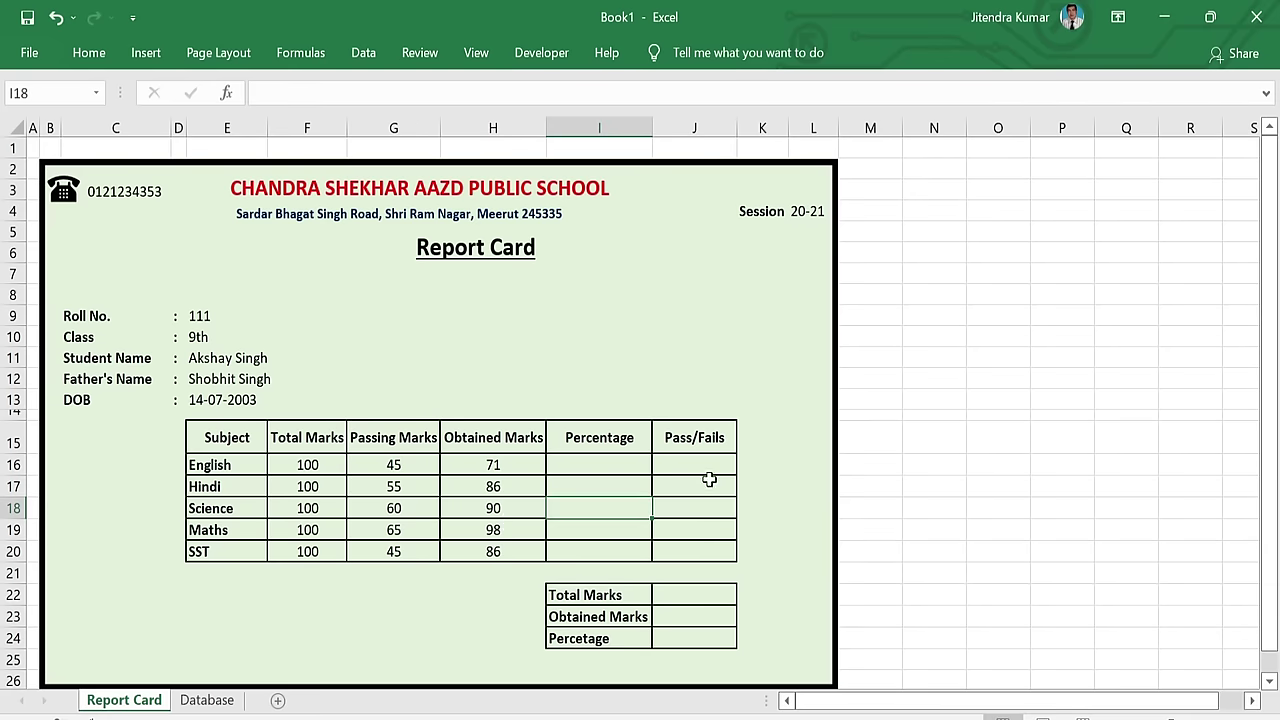
Enter =H16/F16 in I16 and fill it down to I20.
left_click(595, 463)
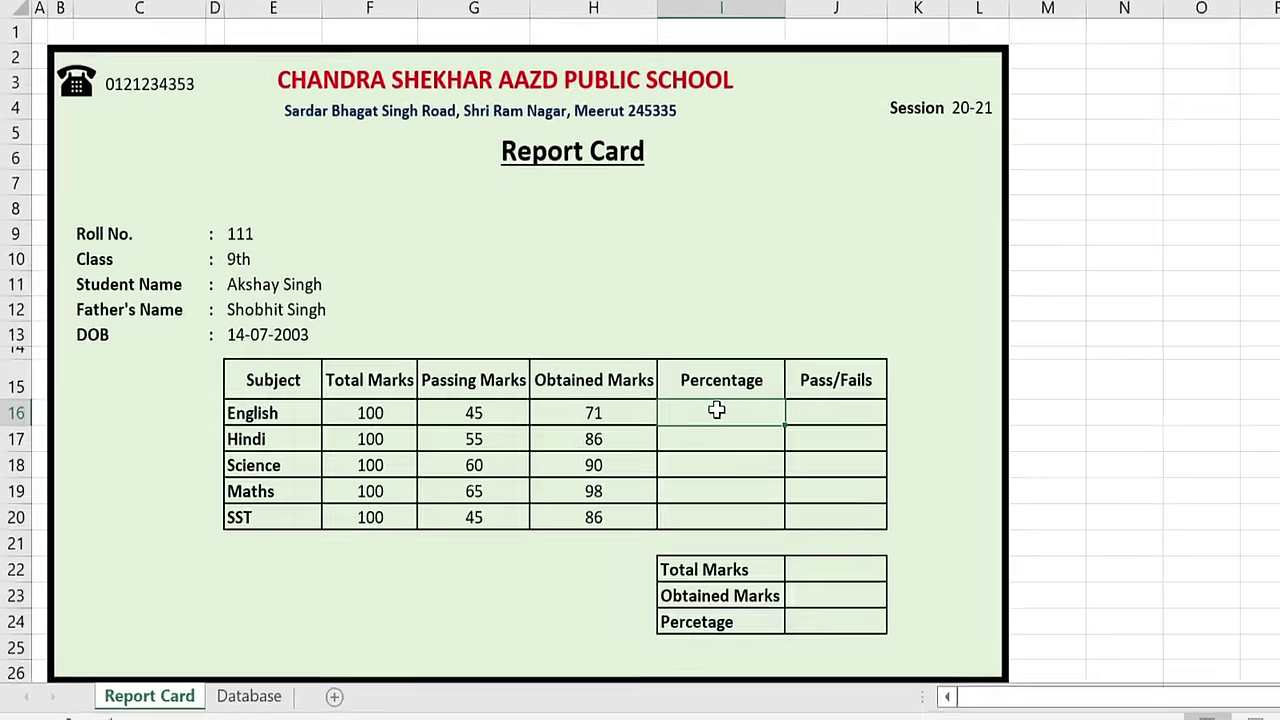
type("=")
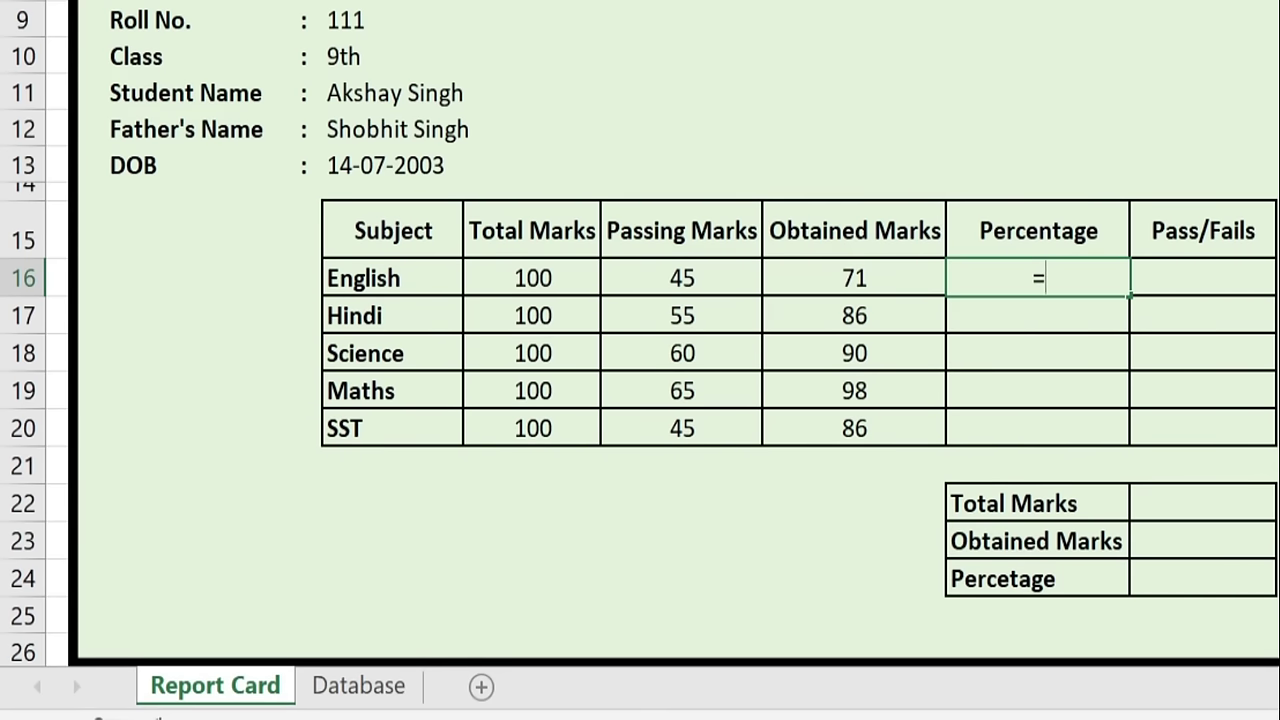
left_click(871, 275)
type("/")
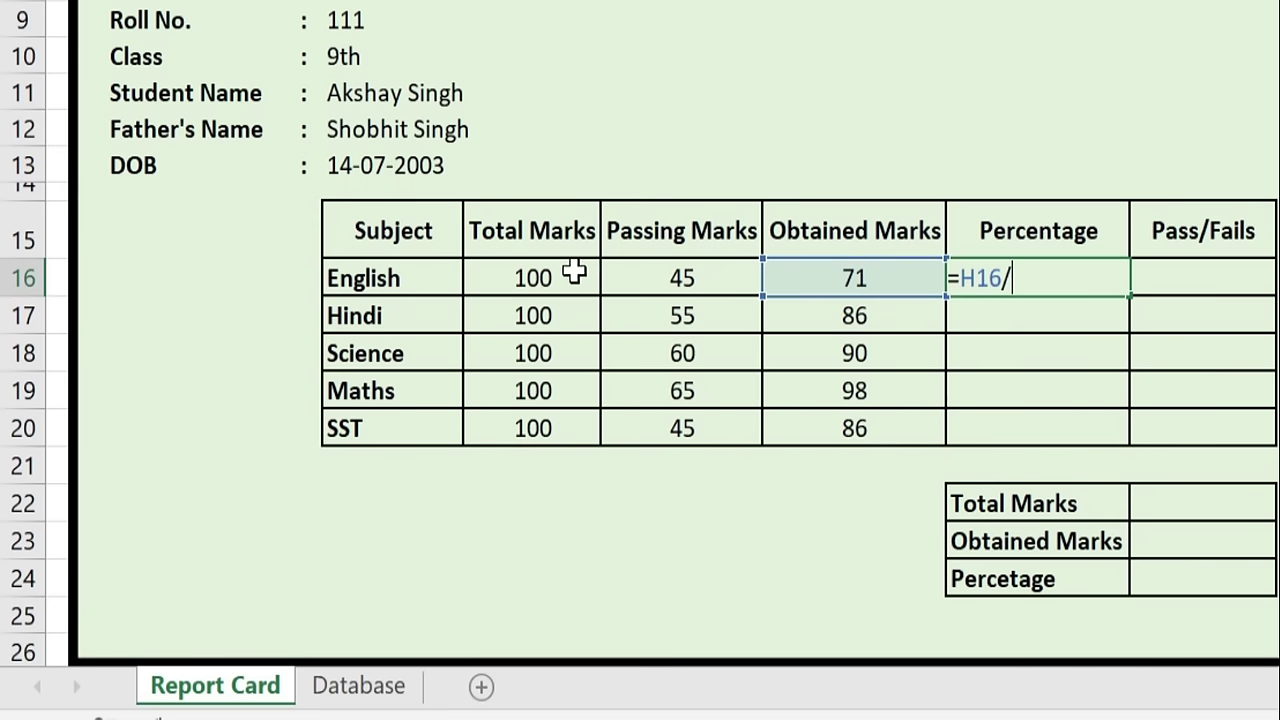
left_click(560, 272)
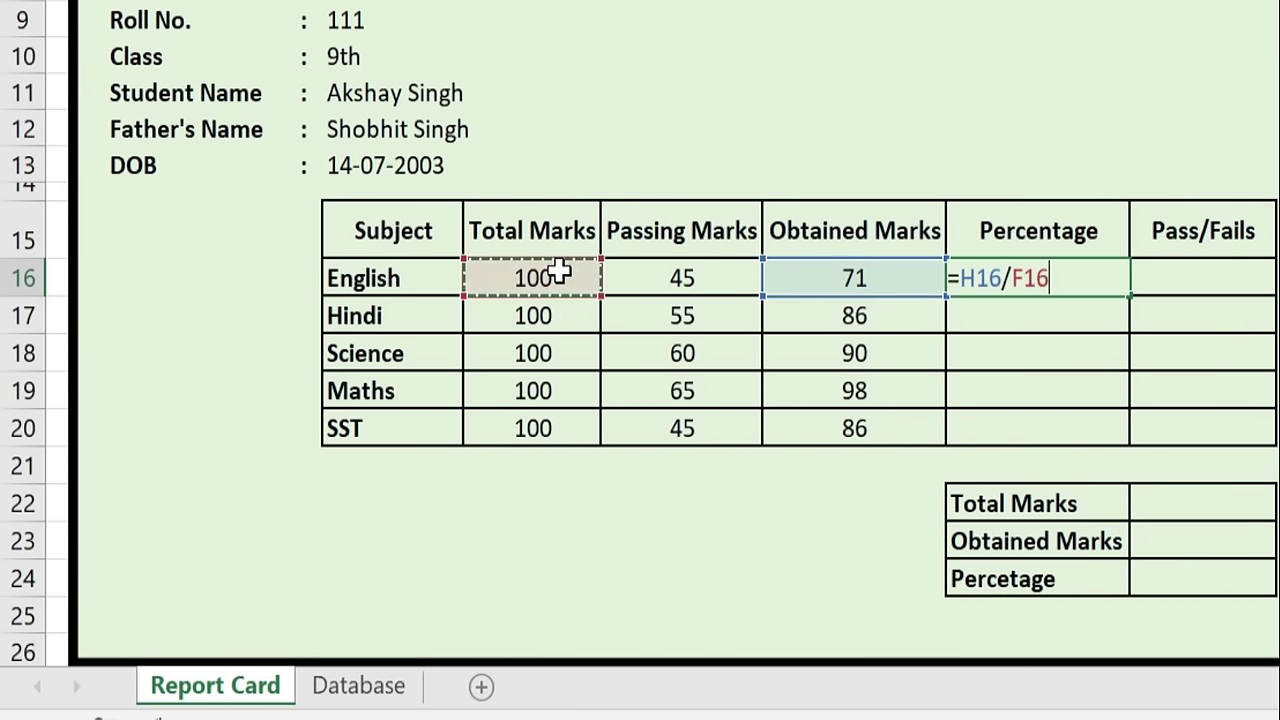
key("Return")
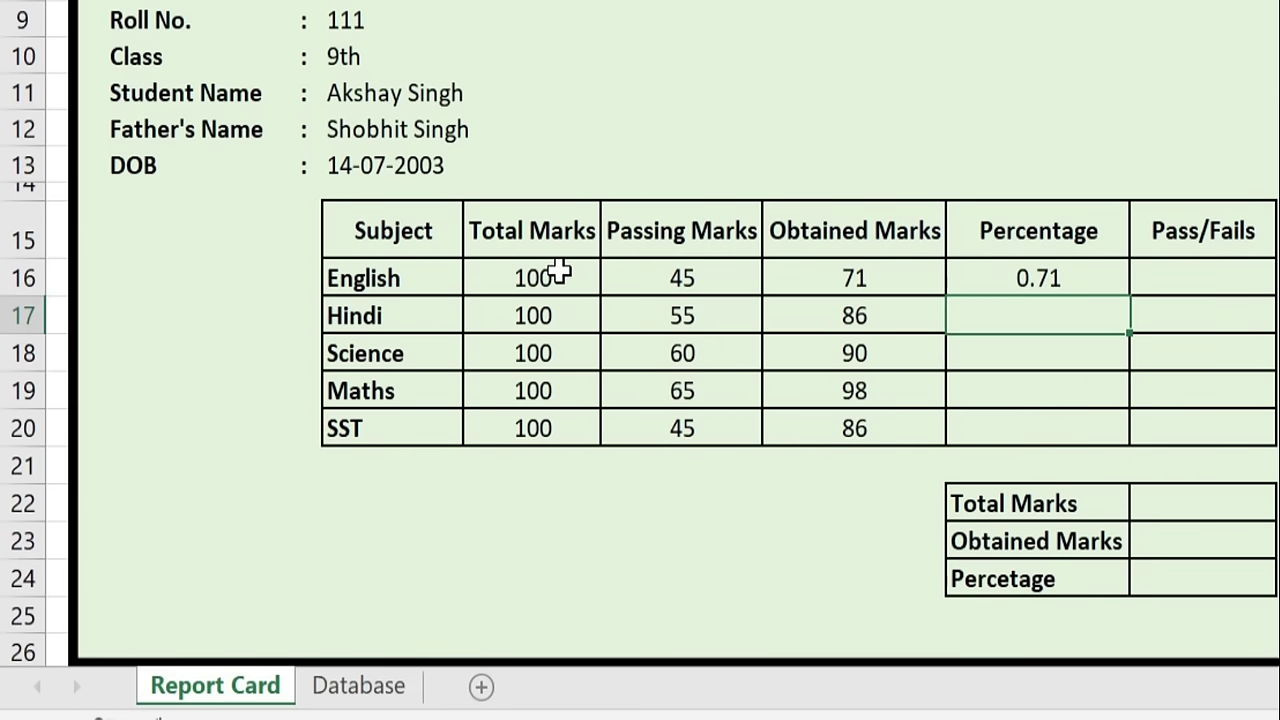
left_click(1063, 281)
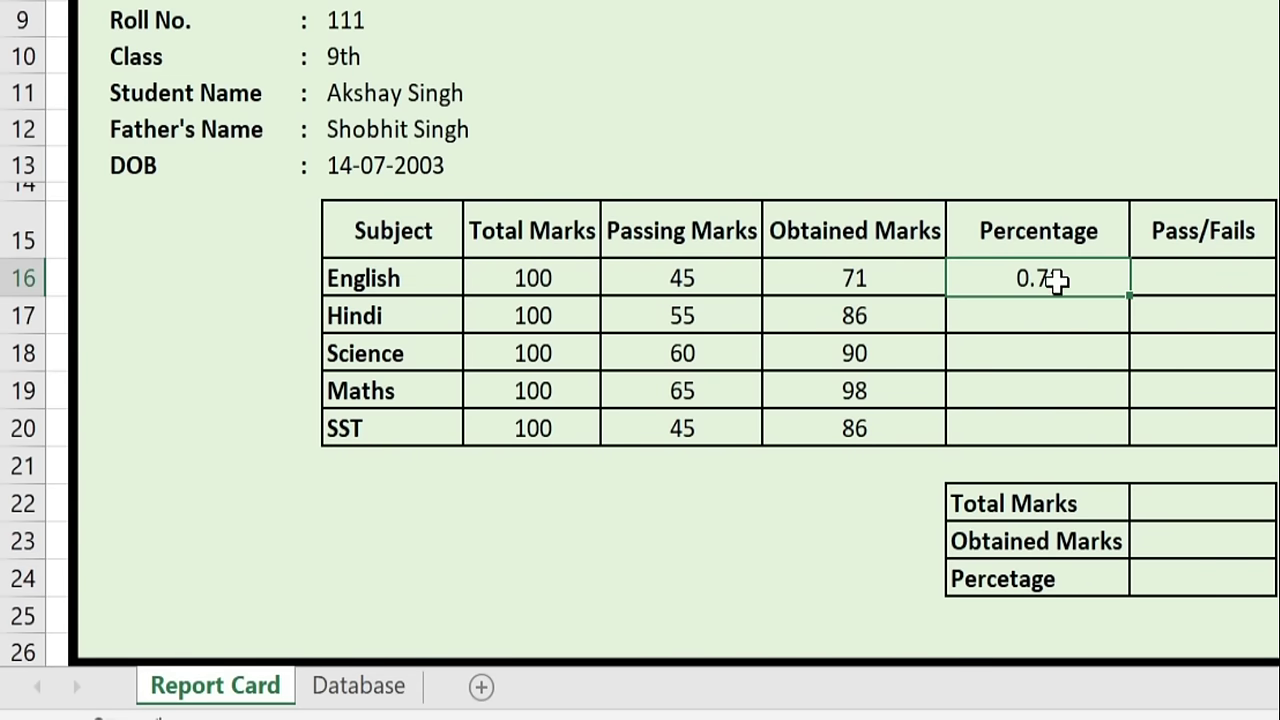
left_click_drag(1129, 296, 1122, 445)
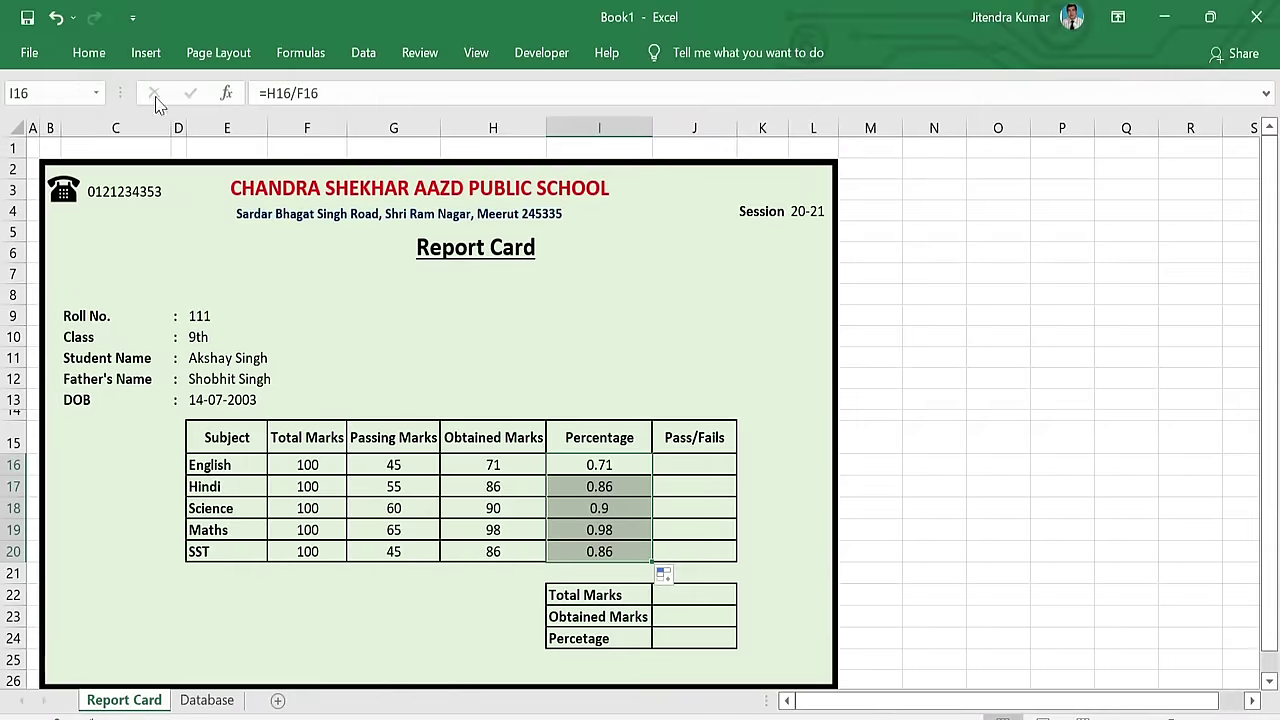
Format the results as Percentage, showing 71%, 86%, 90%, 98% and 86%.
left_click(76, 56)
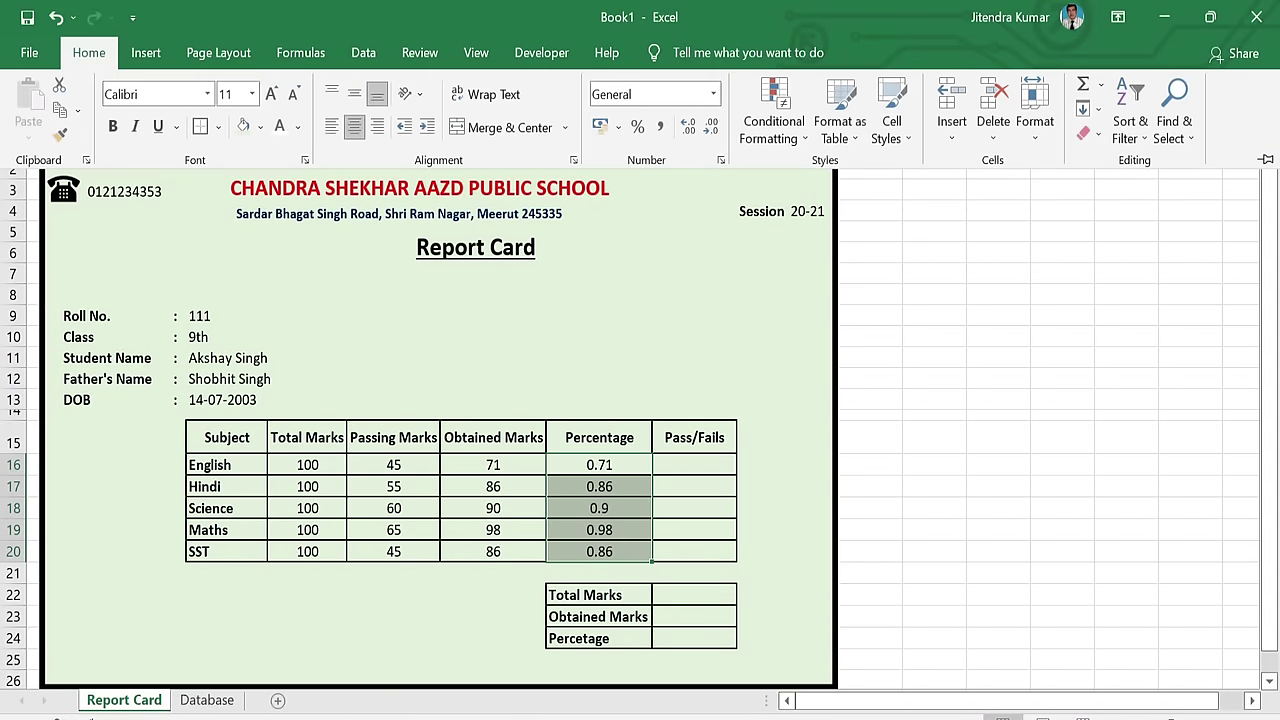
left_click(637, 127)
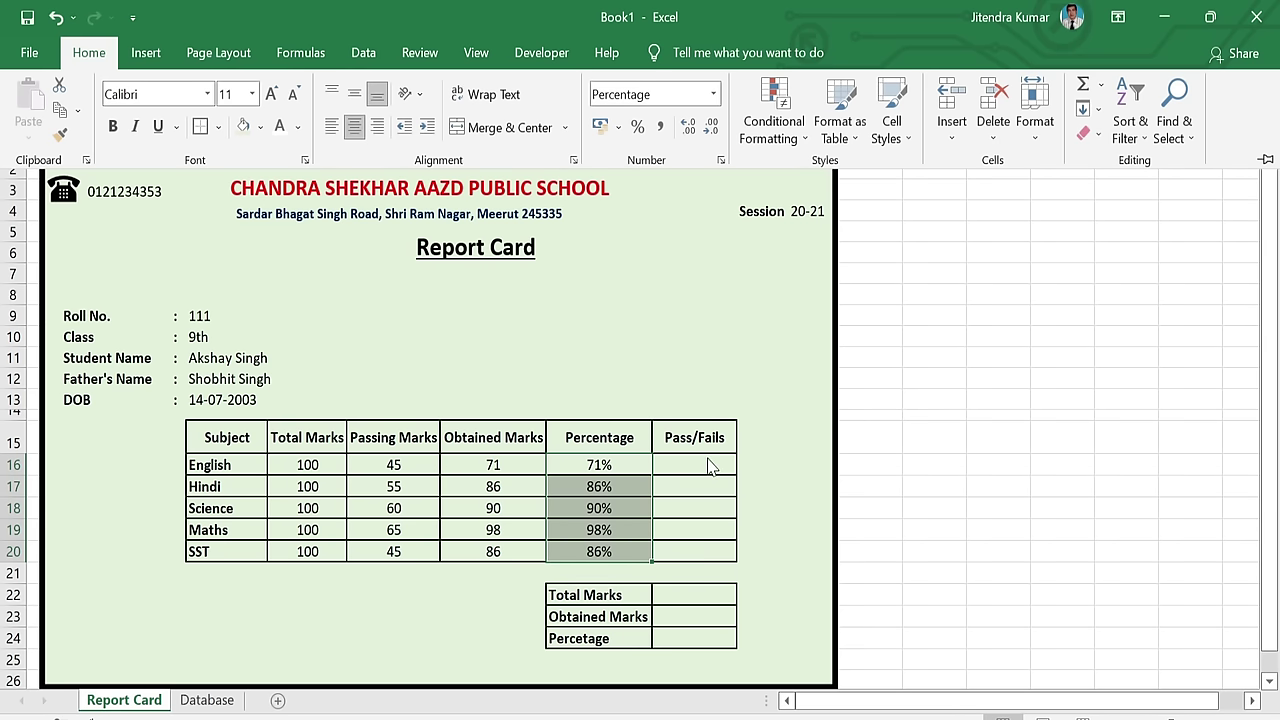
key("Escape")
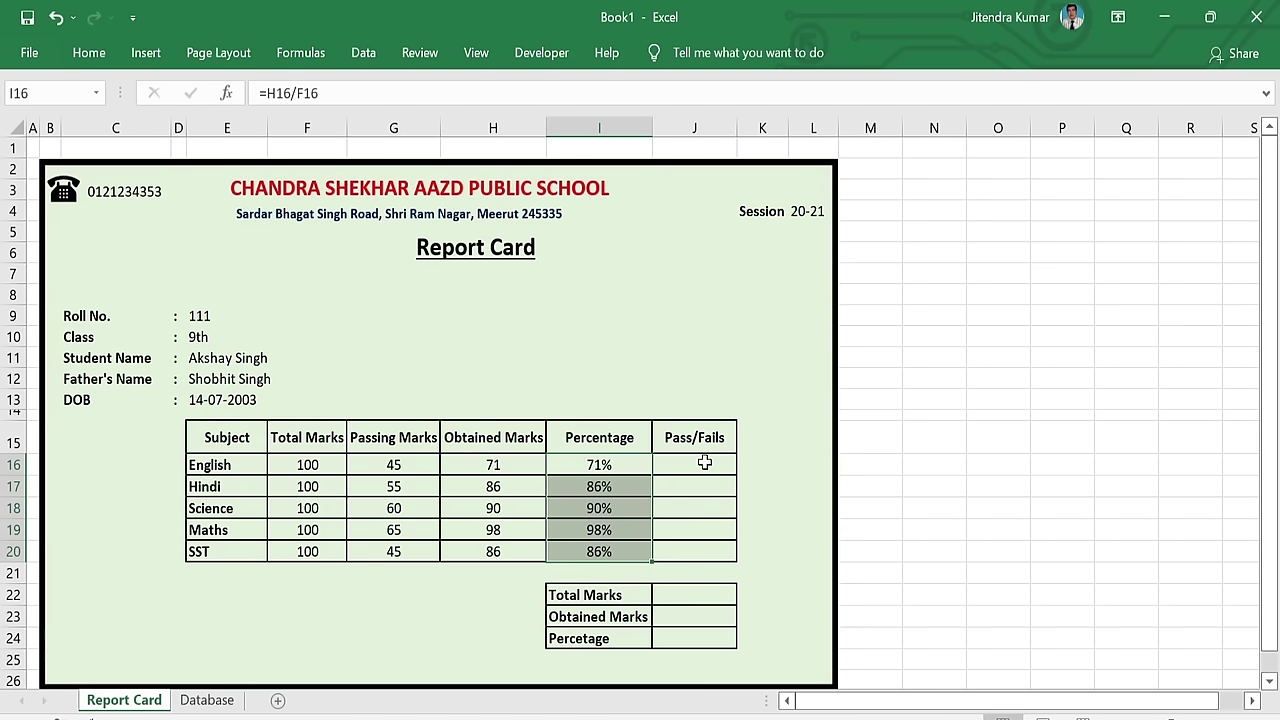
Enter =IF(H16<G16,"Fail","Passed") in J16 and fill down to J20, all showing Passed.
left_click(704, 462)
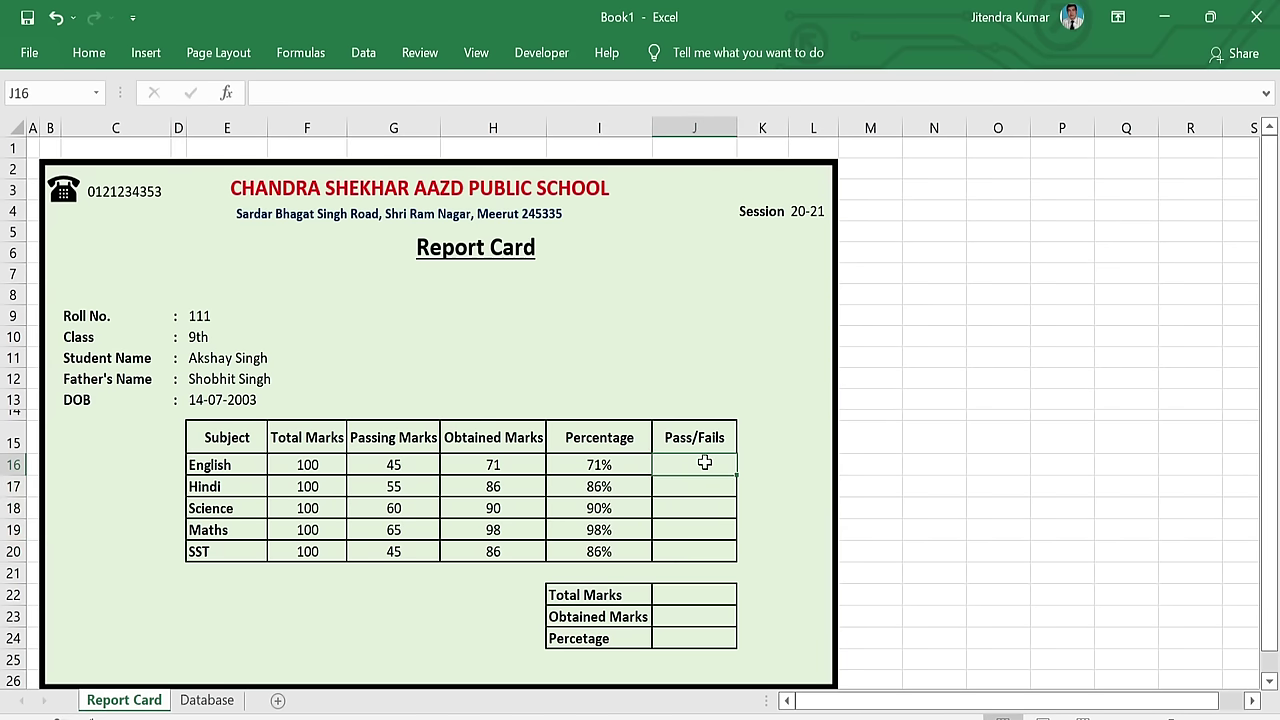
type("=")
type("if")
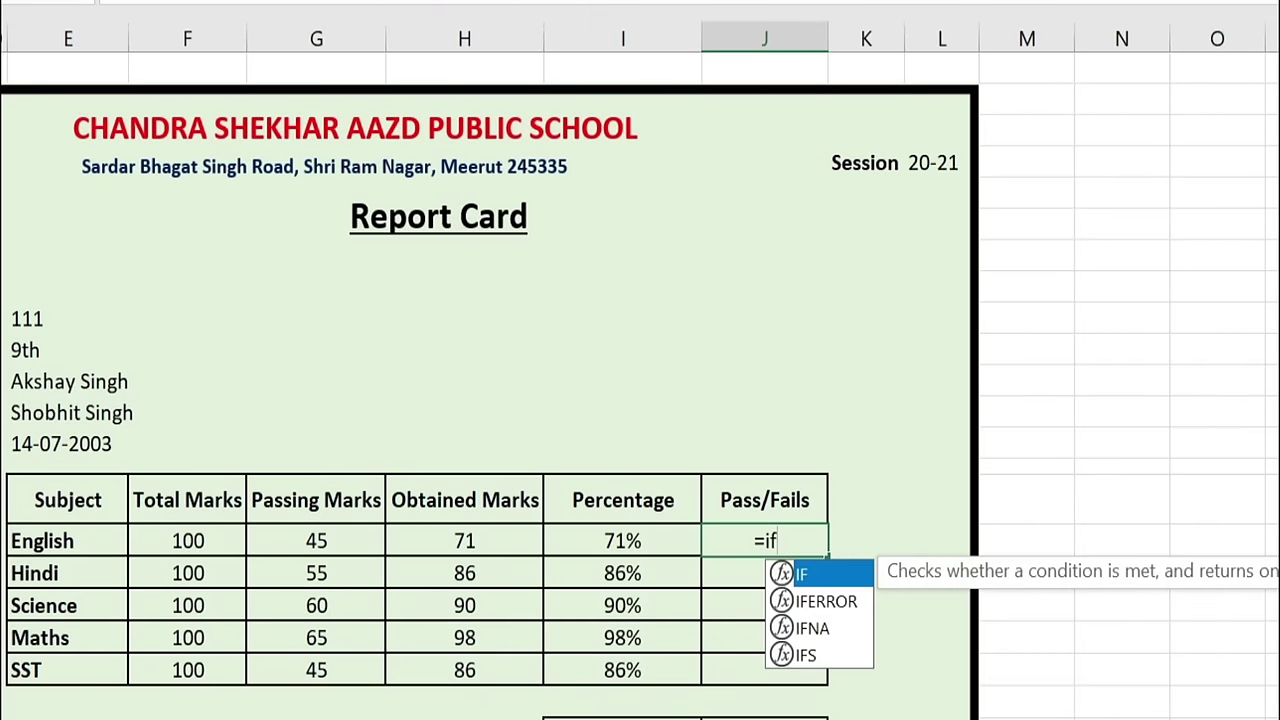
double_click(823, 575)
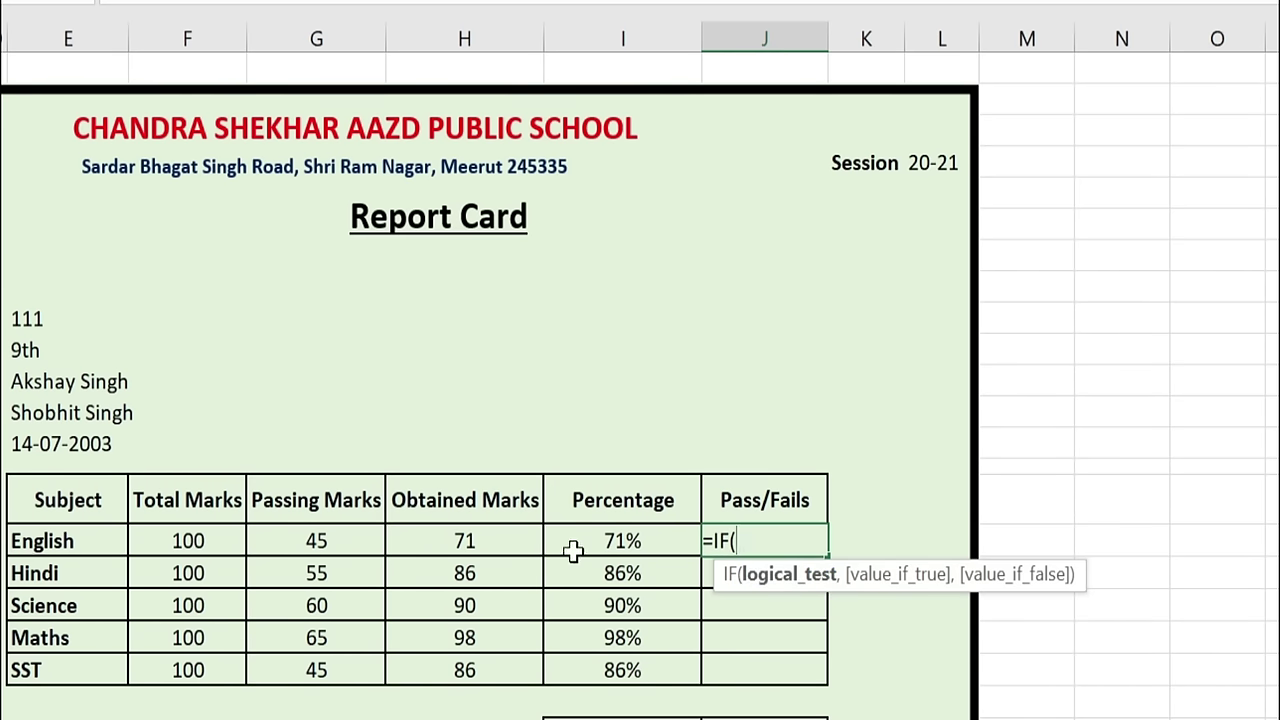
left_click(514, 543)
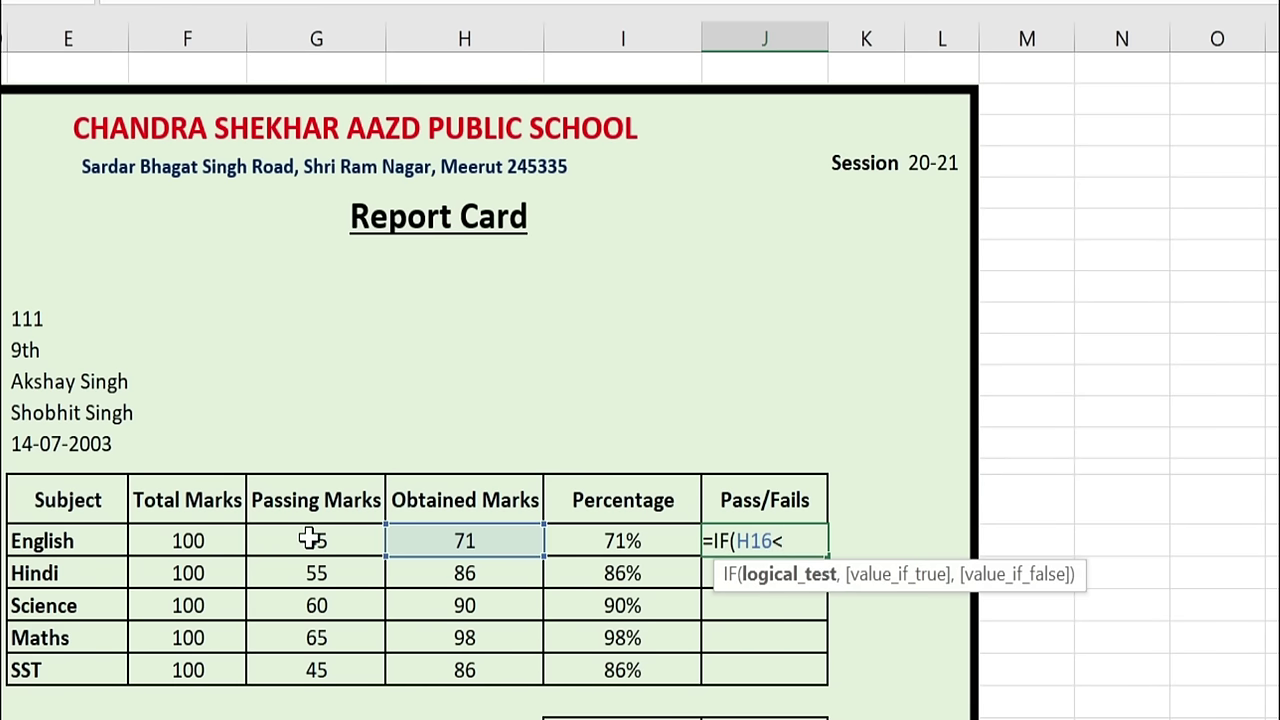
left_click(311, 539)
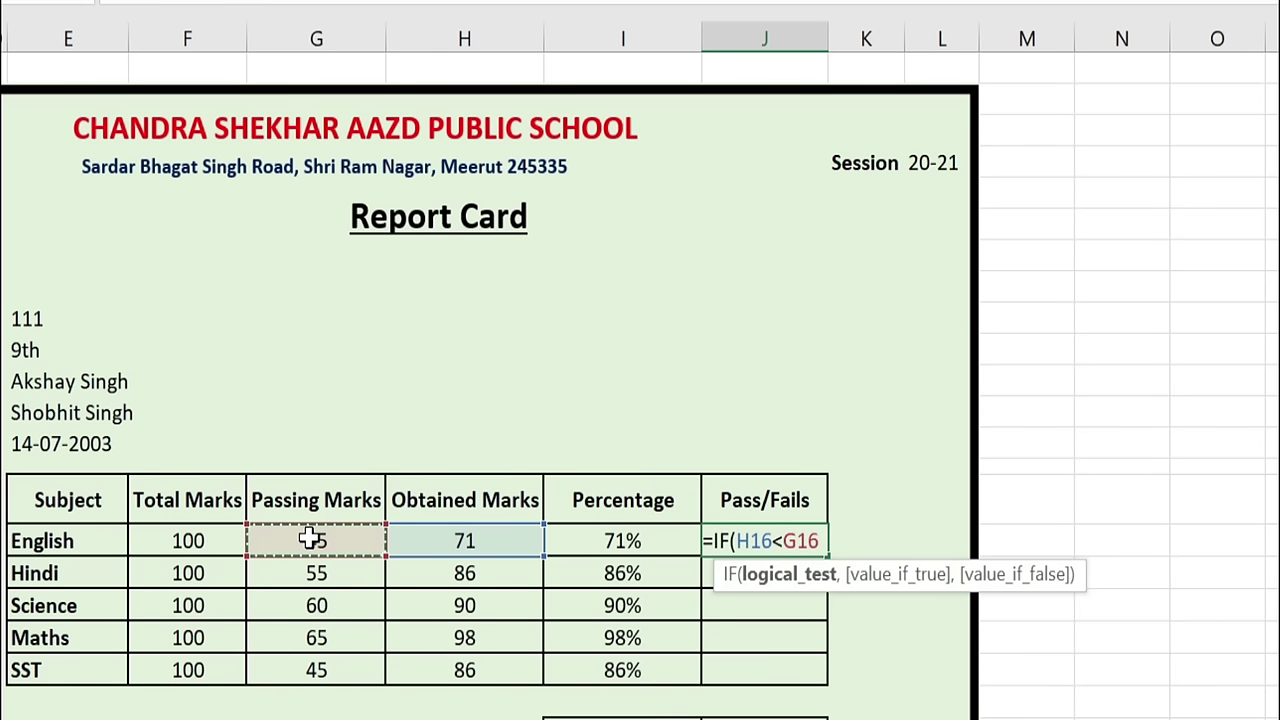
type(",")
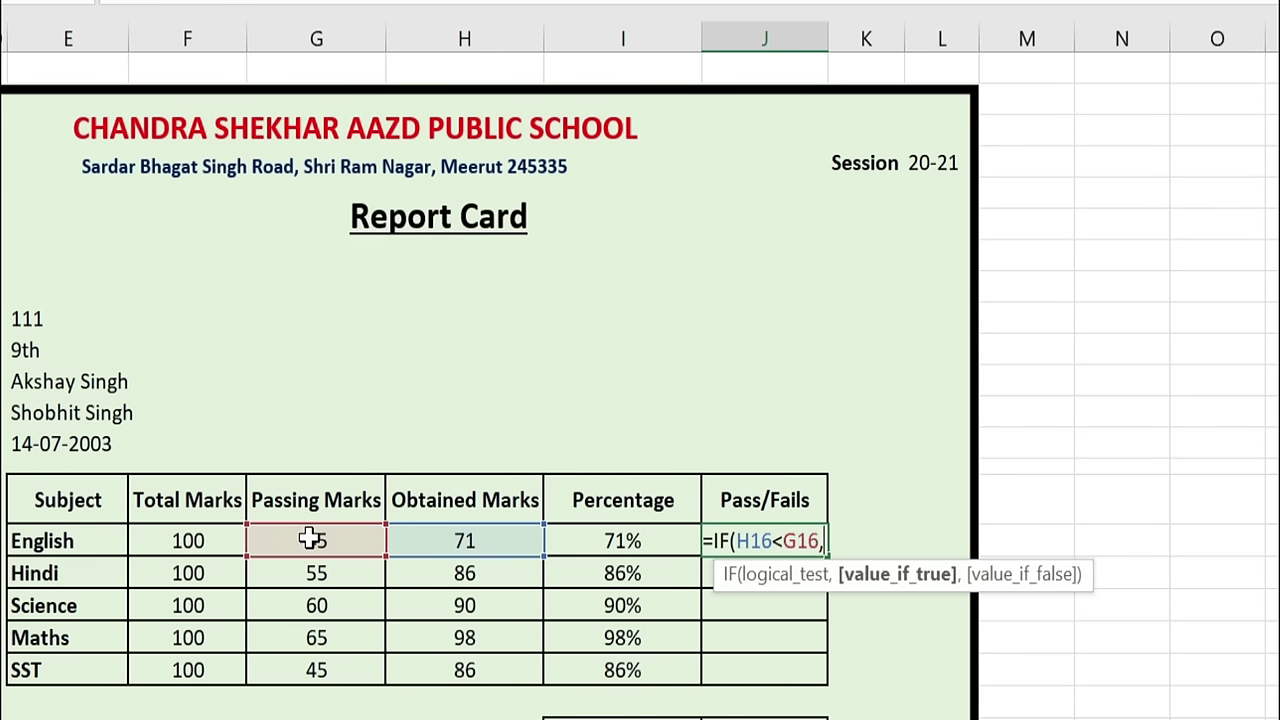
type("\"Fail\"")
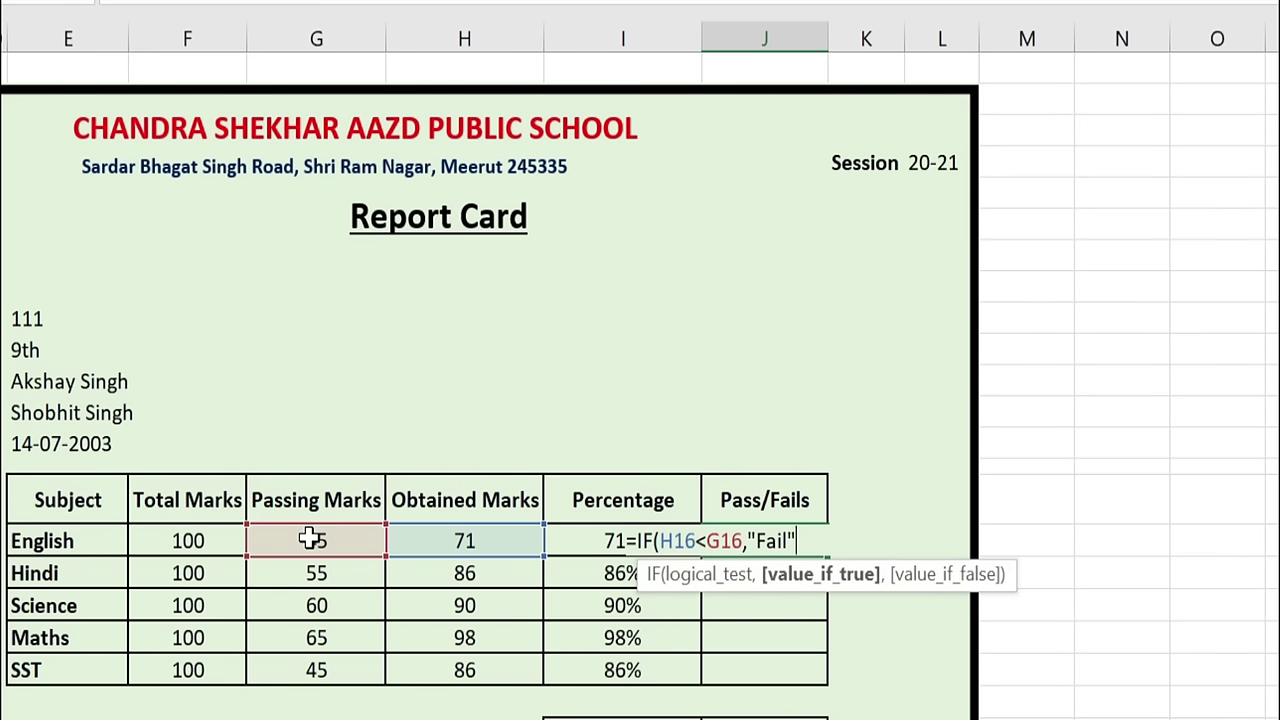
type(",")
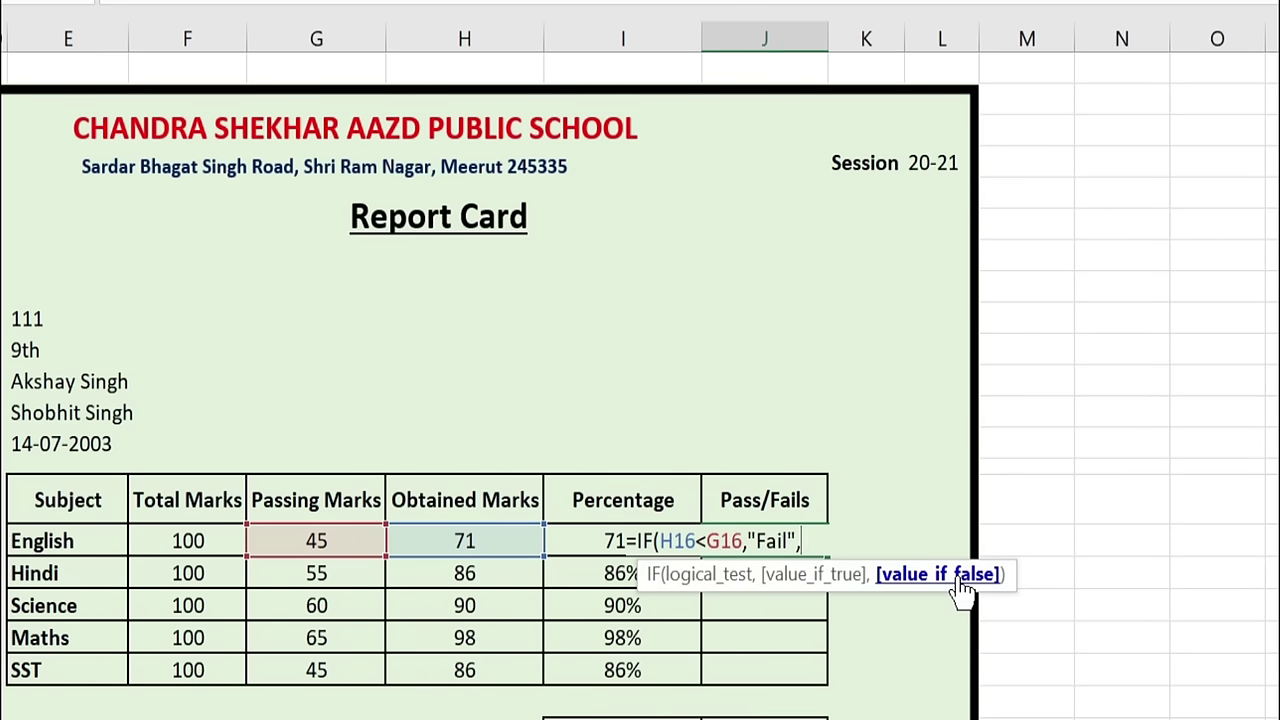
type("\"")
type("Passed\")")
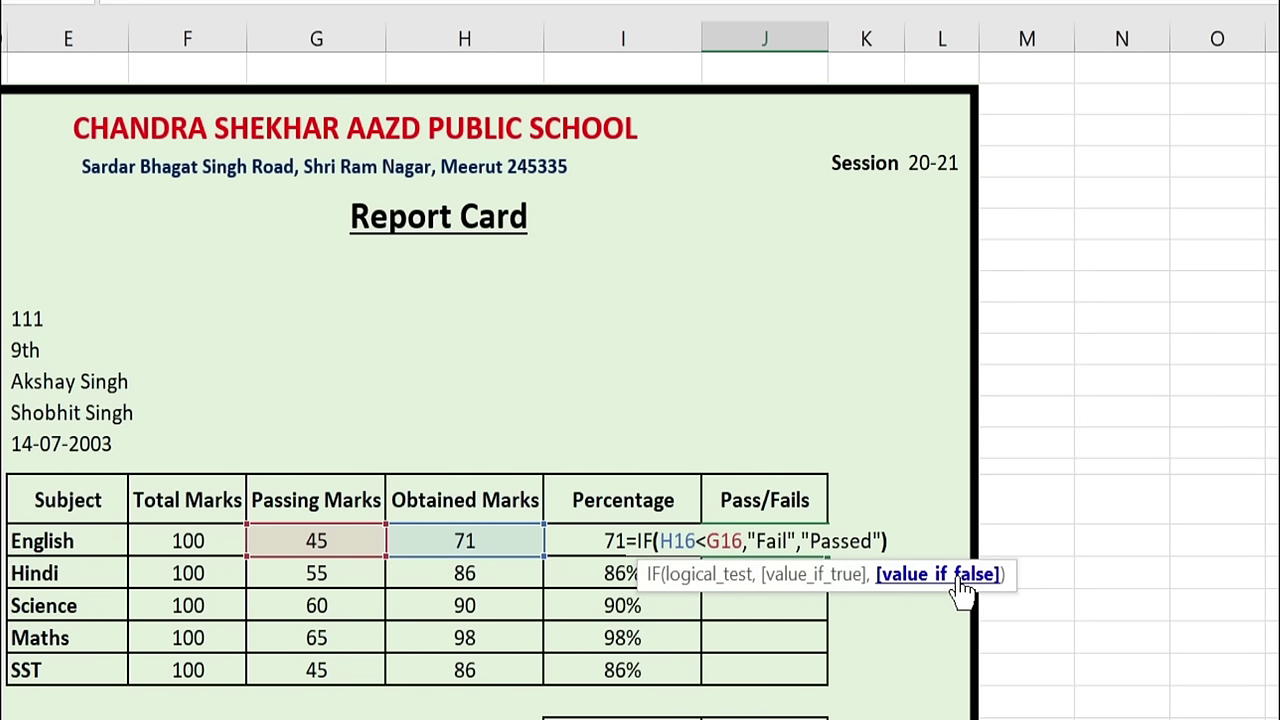
key("Return")
left_click(815, 542)
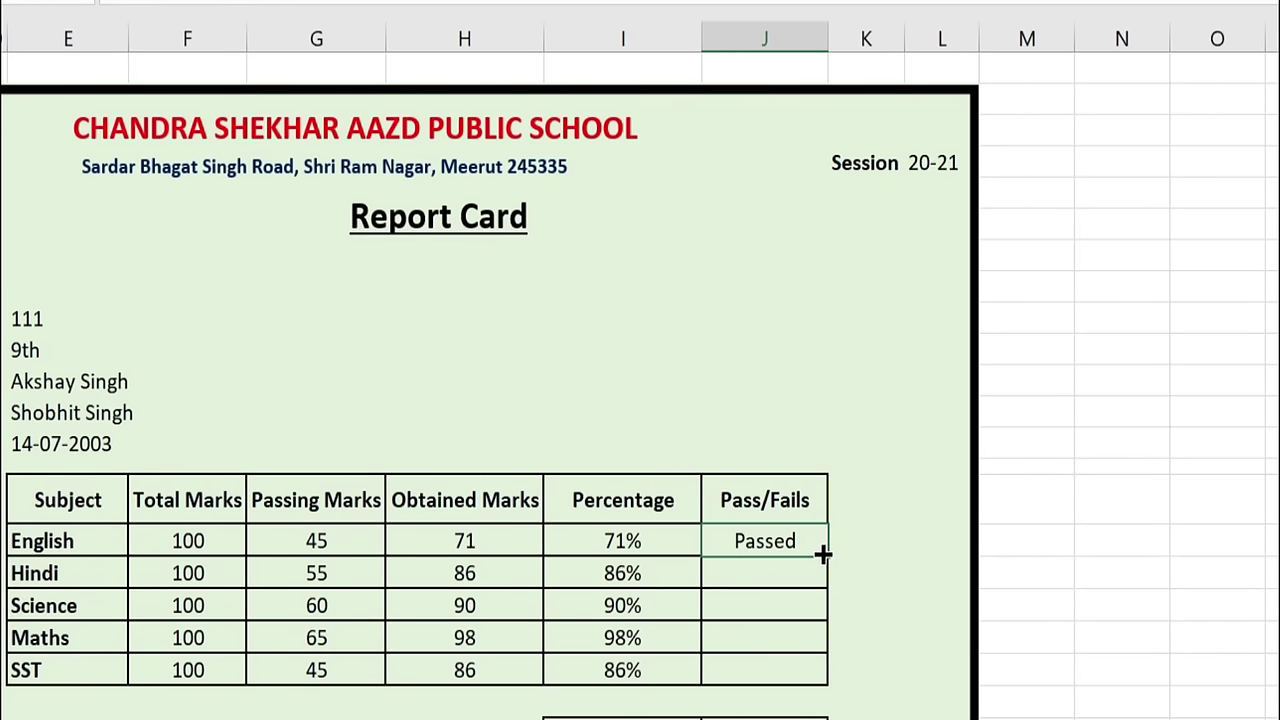
left_click_drag(822, 554, 846, 686)
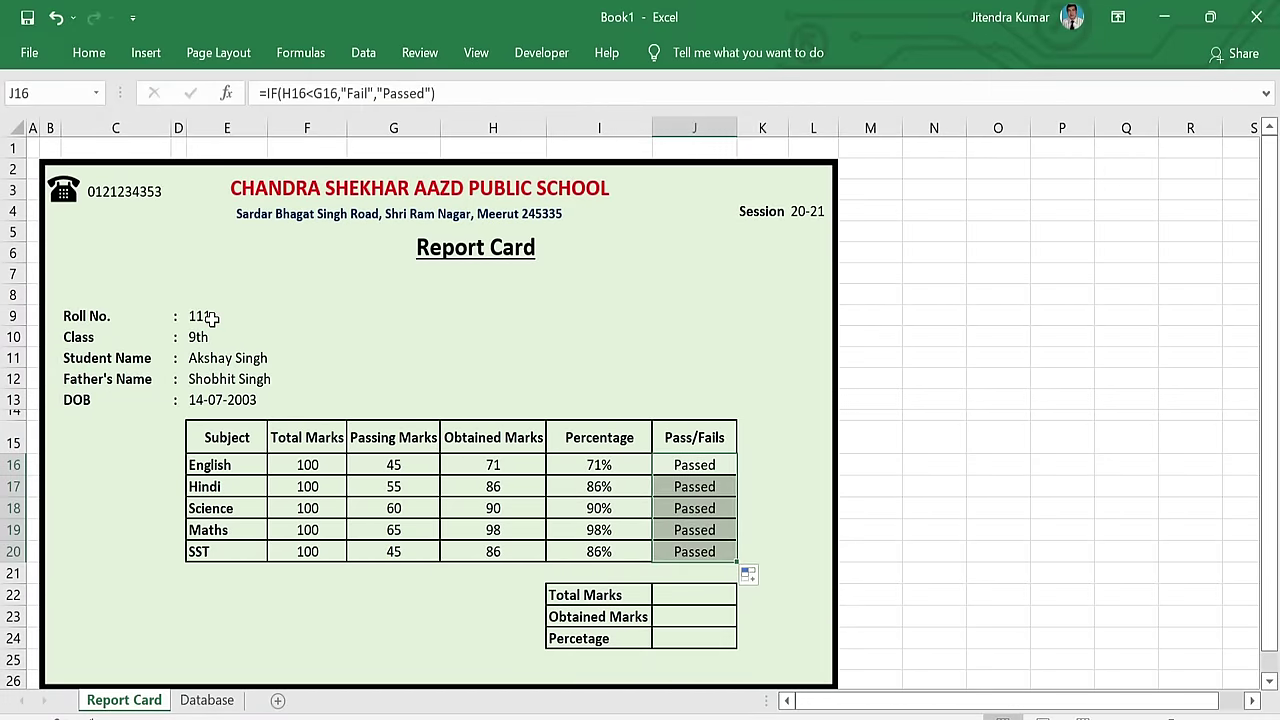
Pick another roll number, showing marks 64, 85, 36, 58, 75 with Science and Maths failing.
left_click(211, 318)
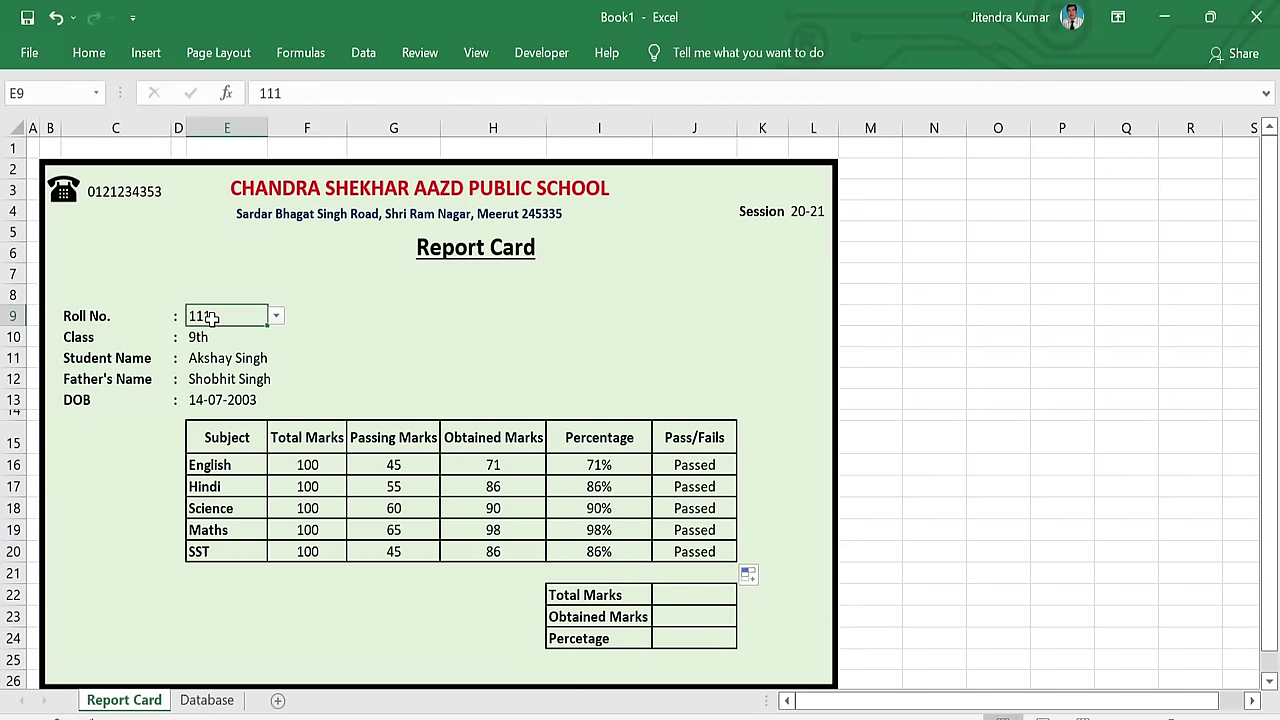
left_click(275, 316)
left_click(225, 349)
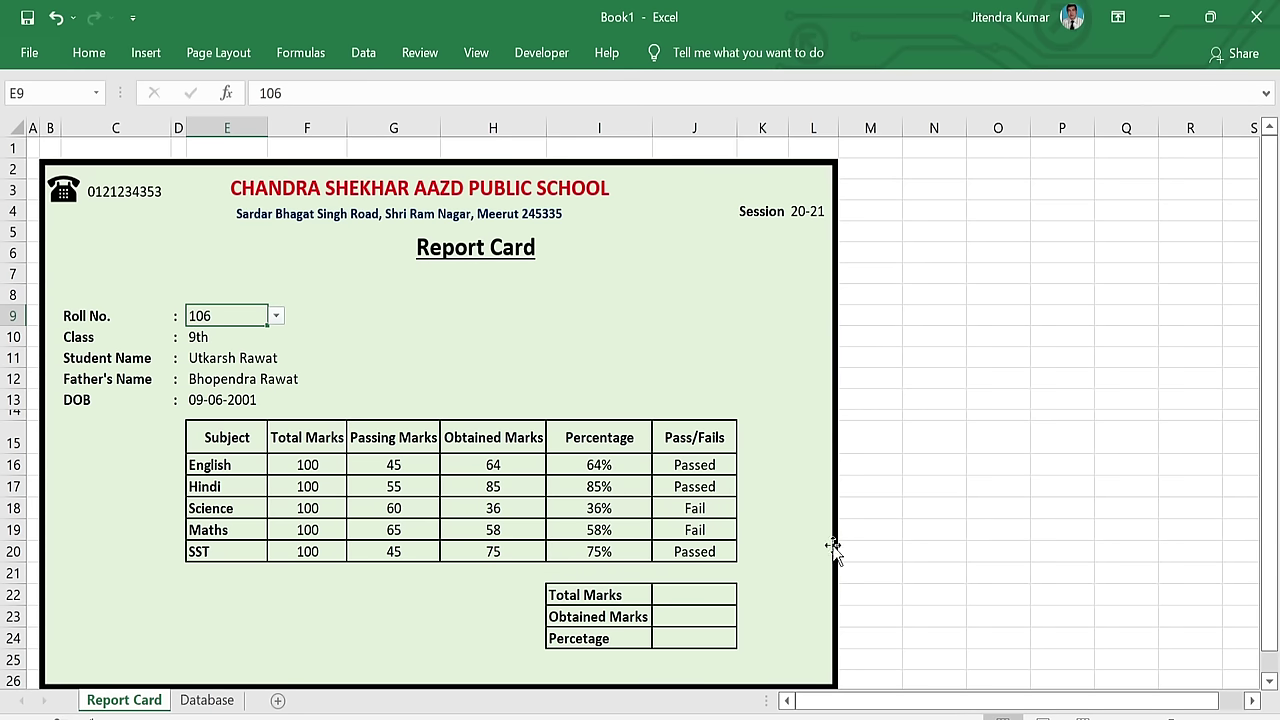
left_click(722, 590)
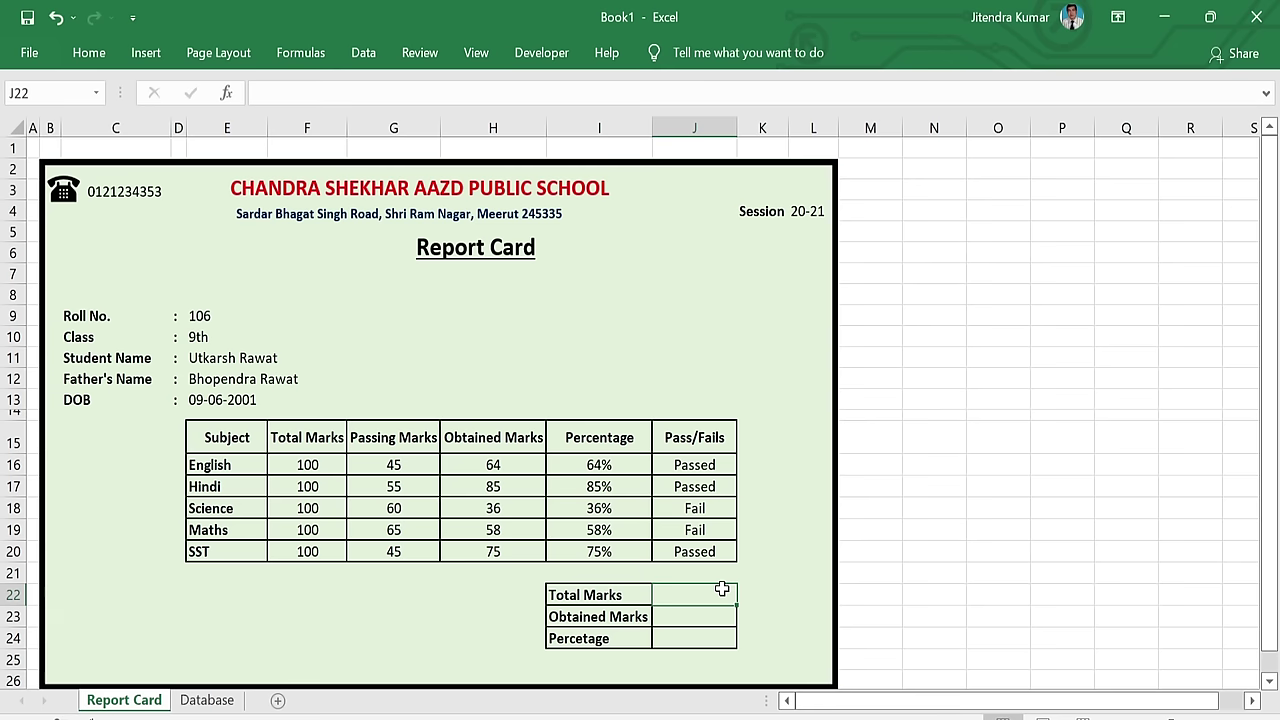
Sum the five subjects' total marks, giving Total Marks 500.
type("=s")
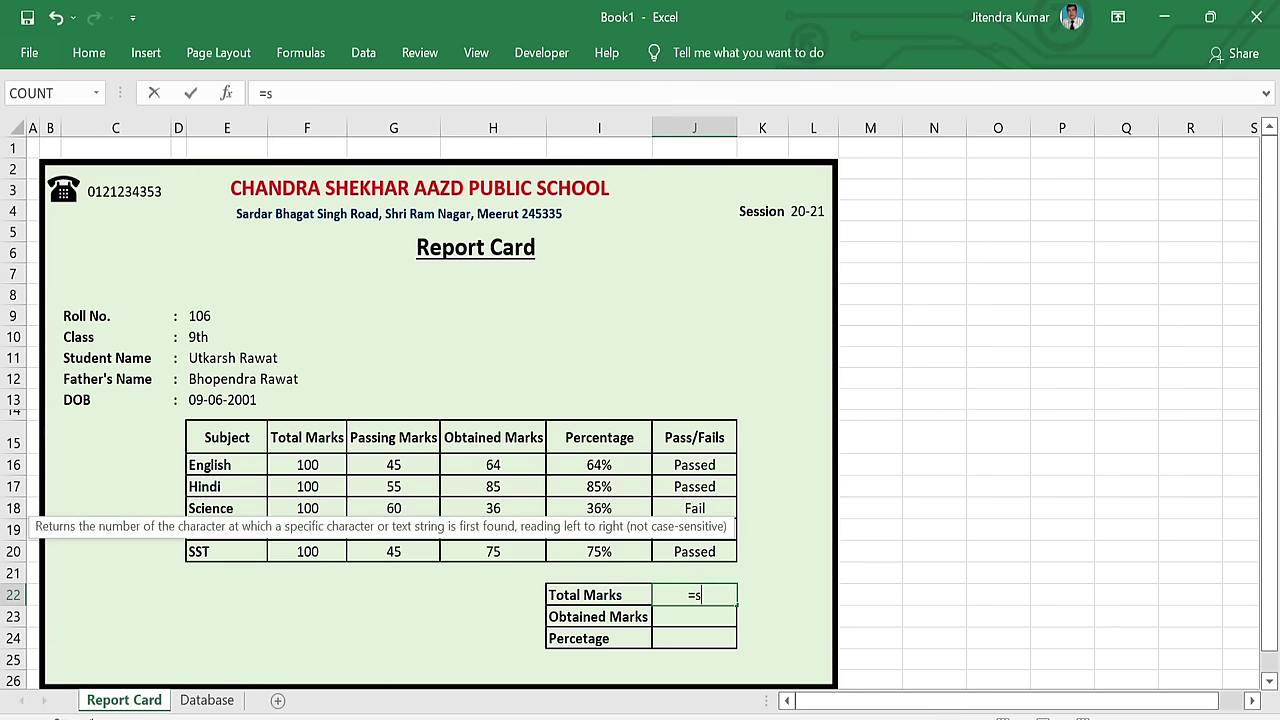
type("u")
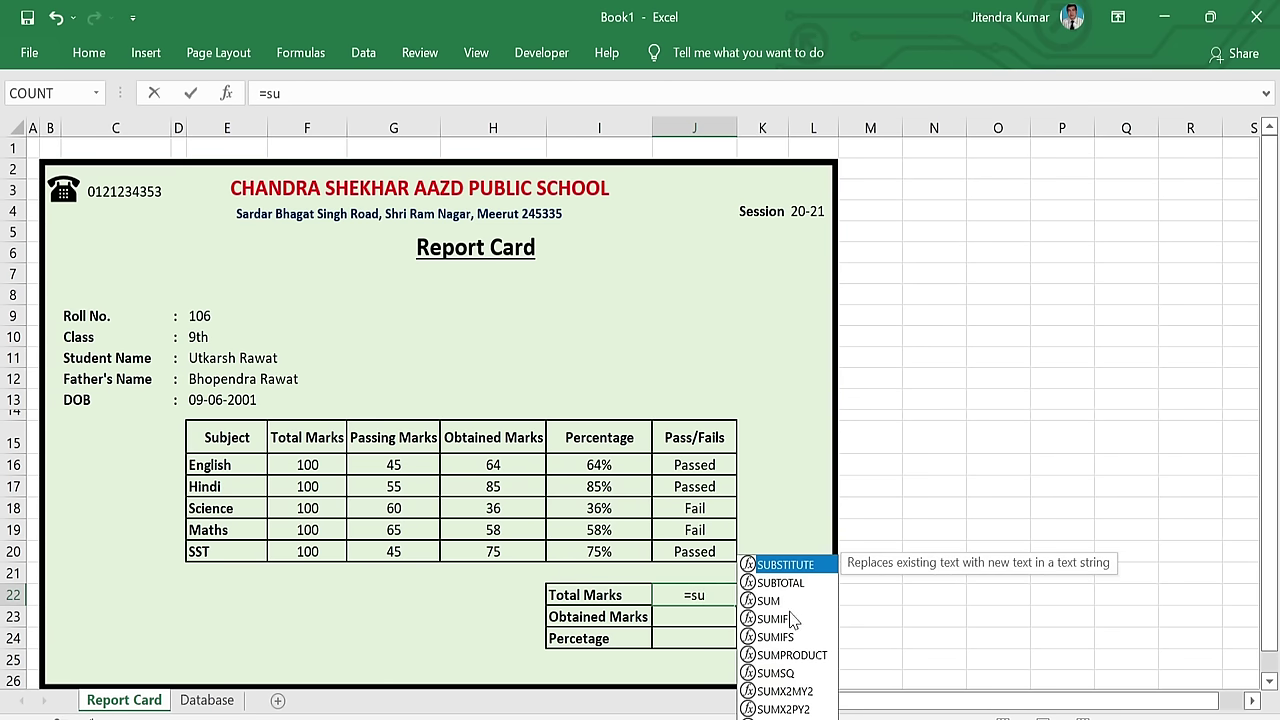
double_click(779, 601)
left_click(329, 474)
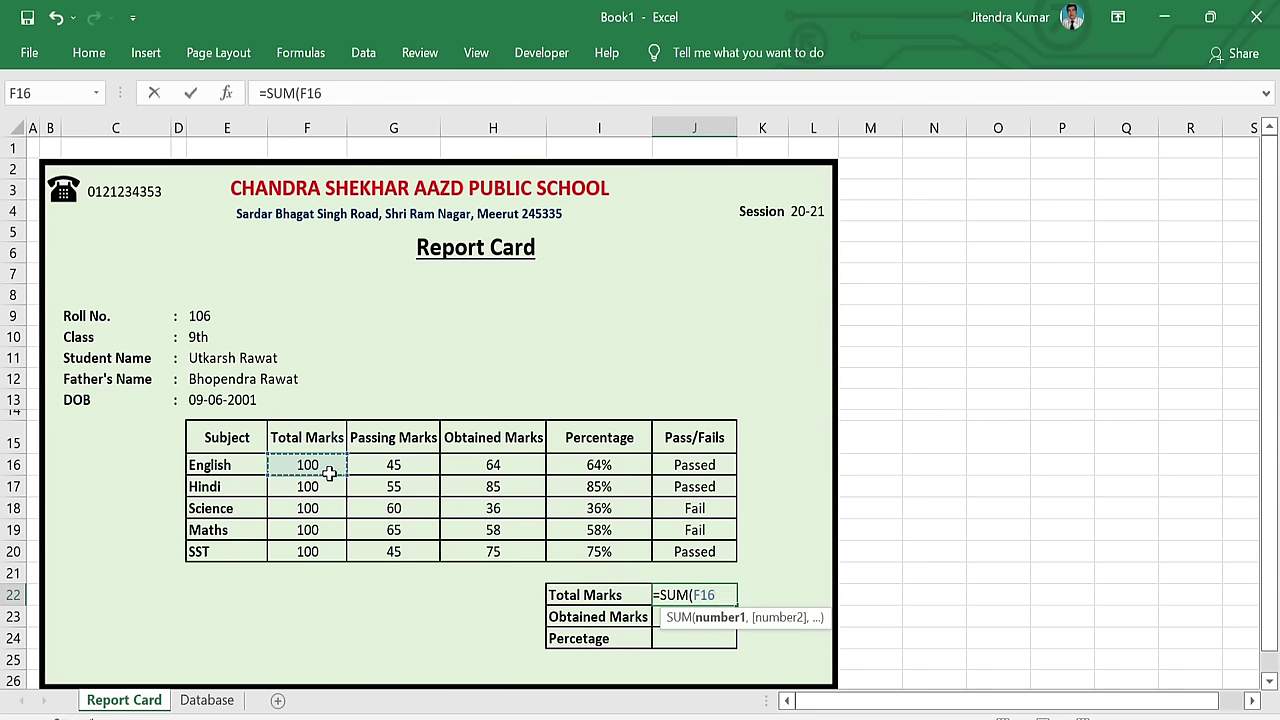
left_click_drag(329, 474, 320, 549)
type(")")
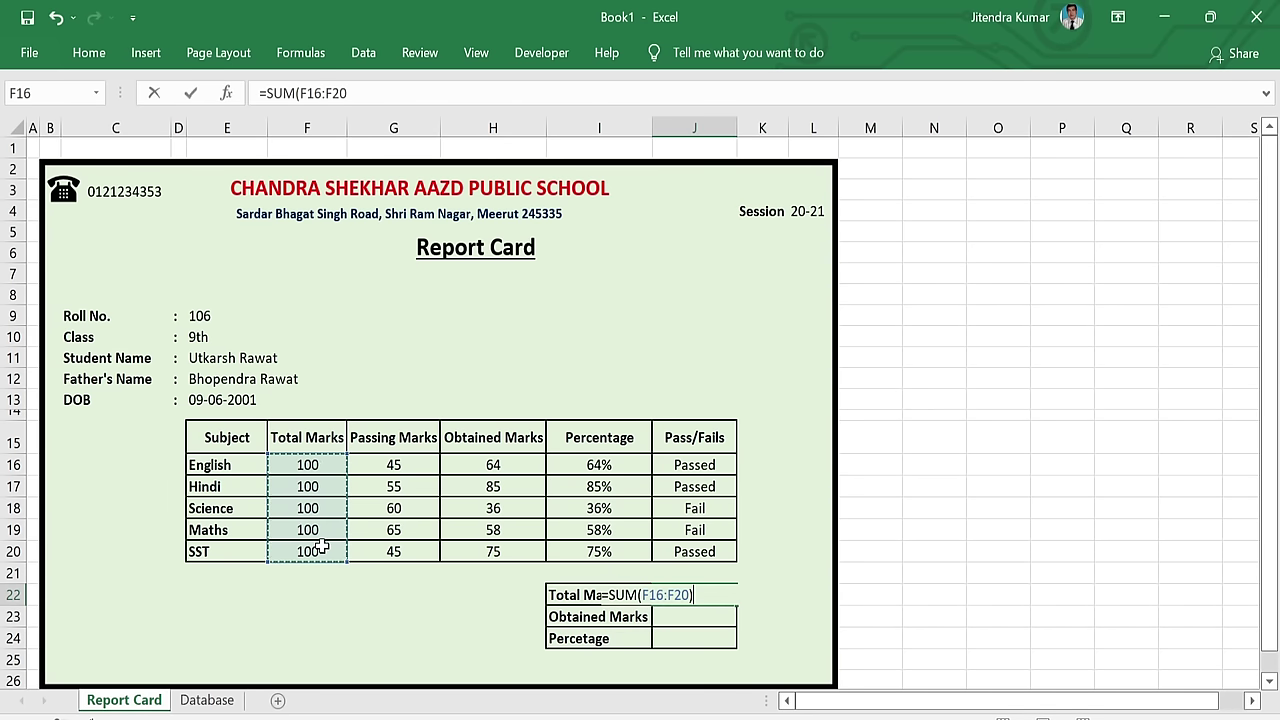
key("Return")
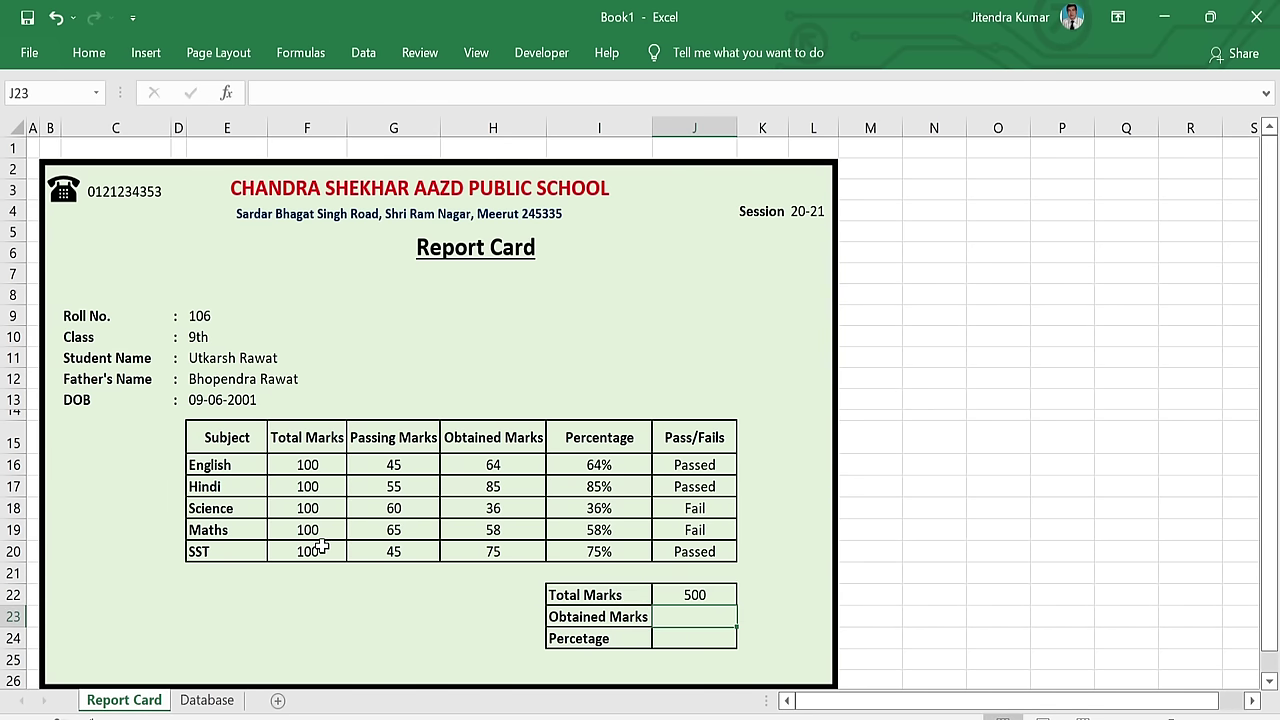
Enter =SUM(H16:H20) for Obtained Marks, giving 318.
type("=s")
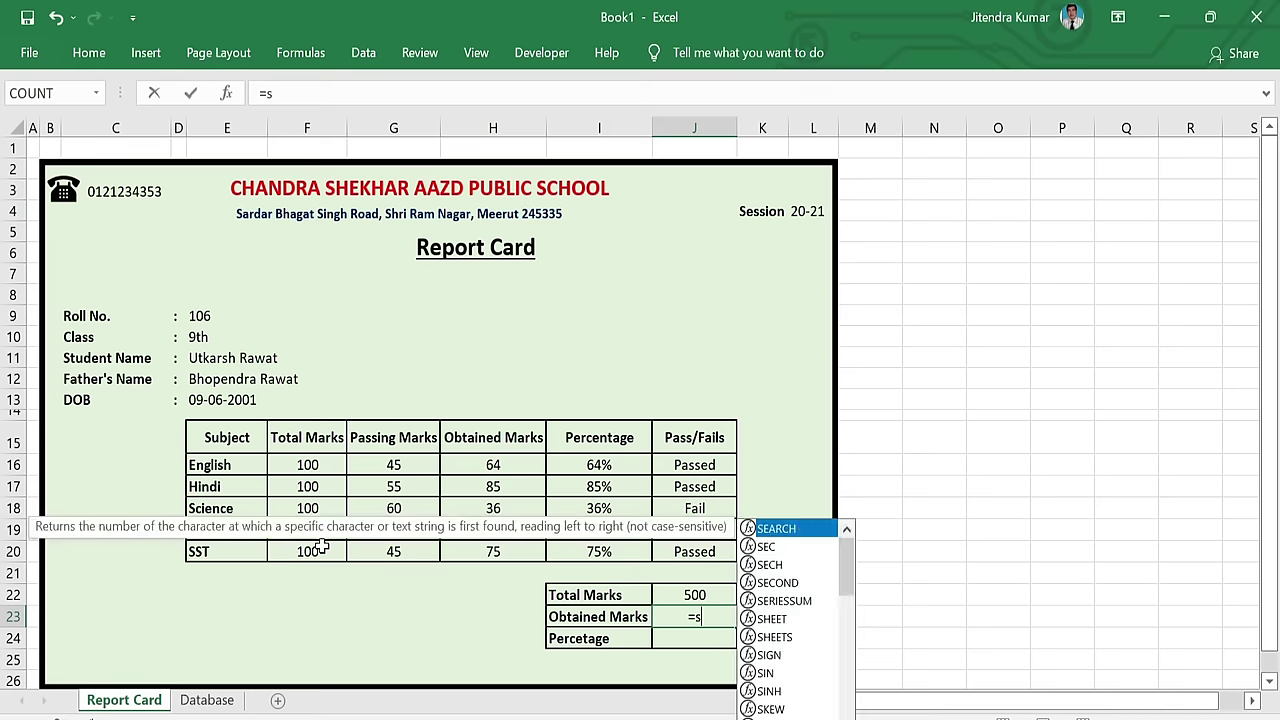
type("um")
double_click(772, 547)
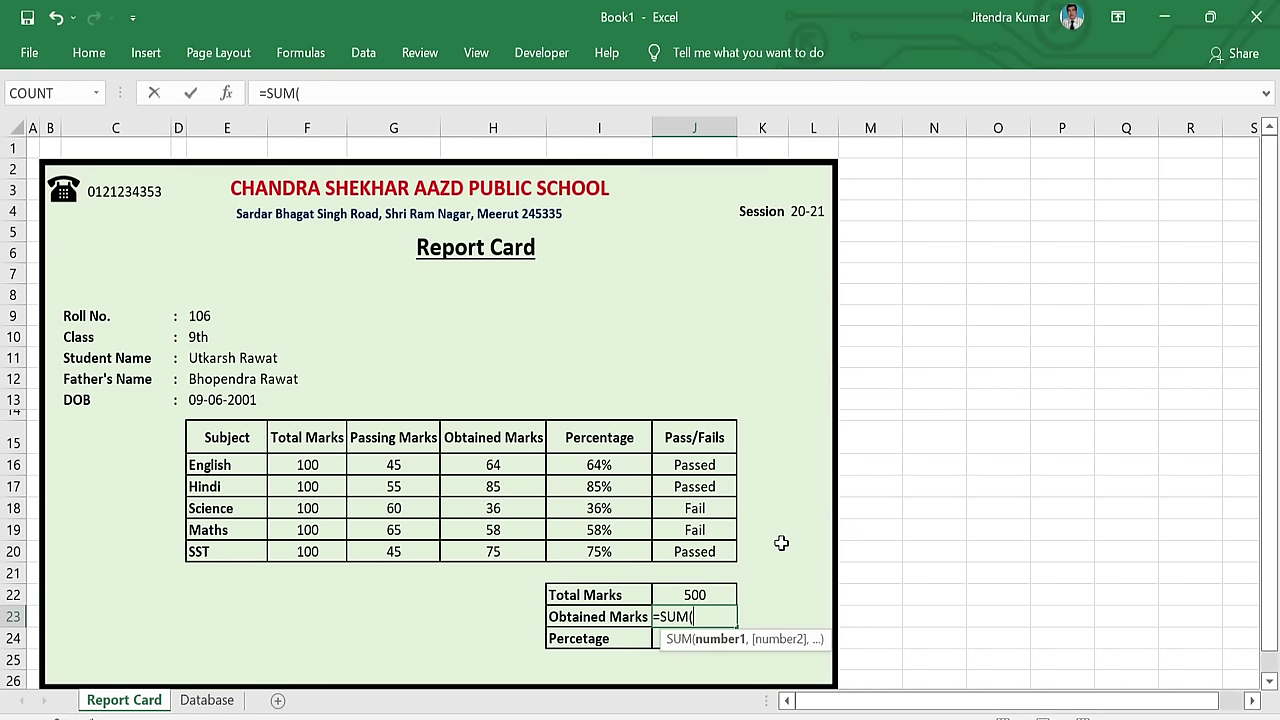
left_click_drag(478, 465, 472, 556)
type(")")
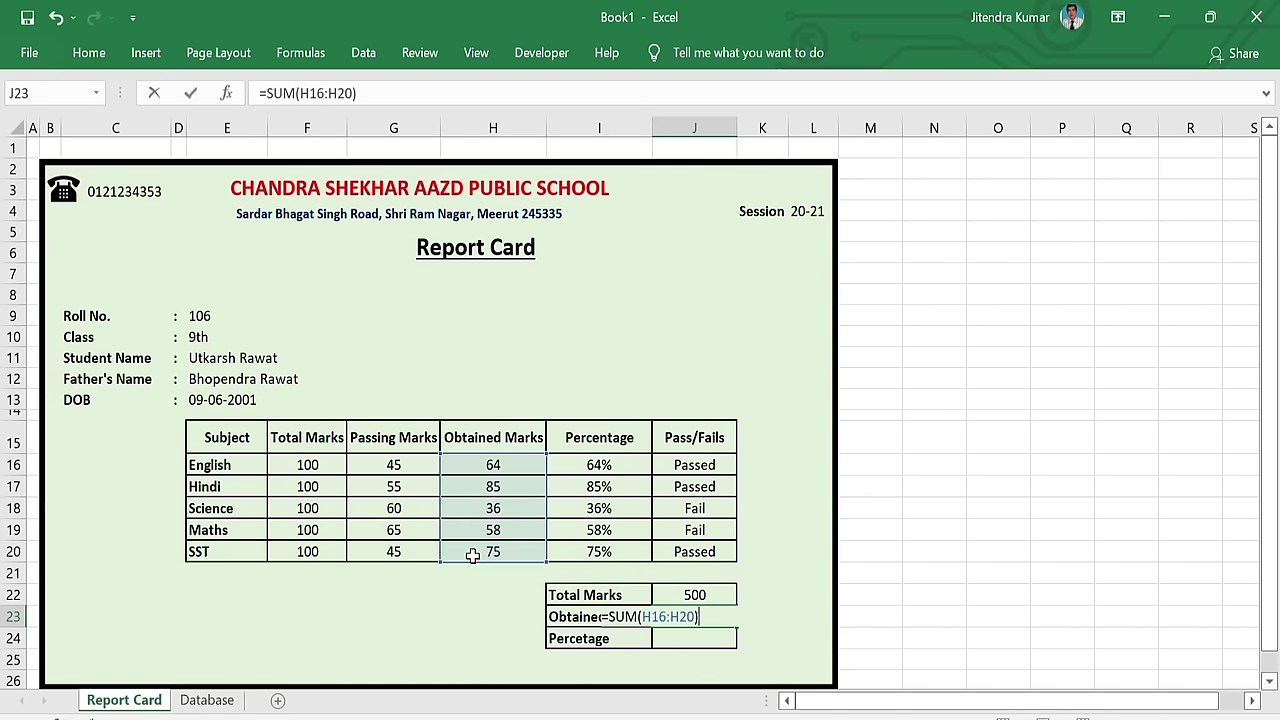
key("Return")
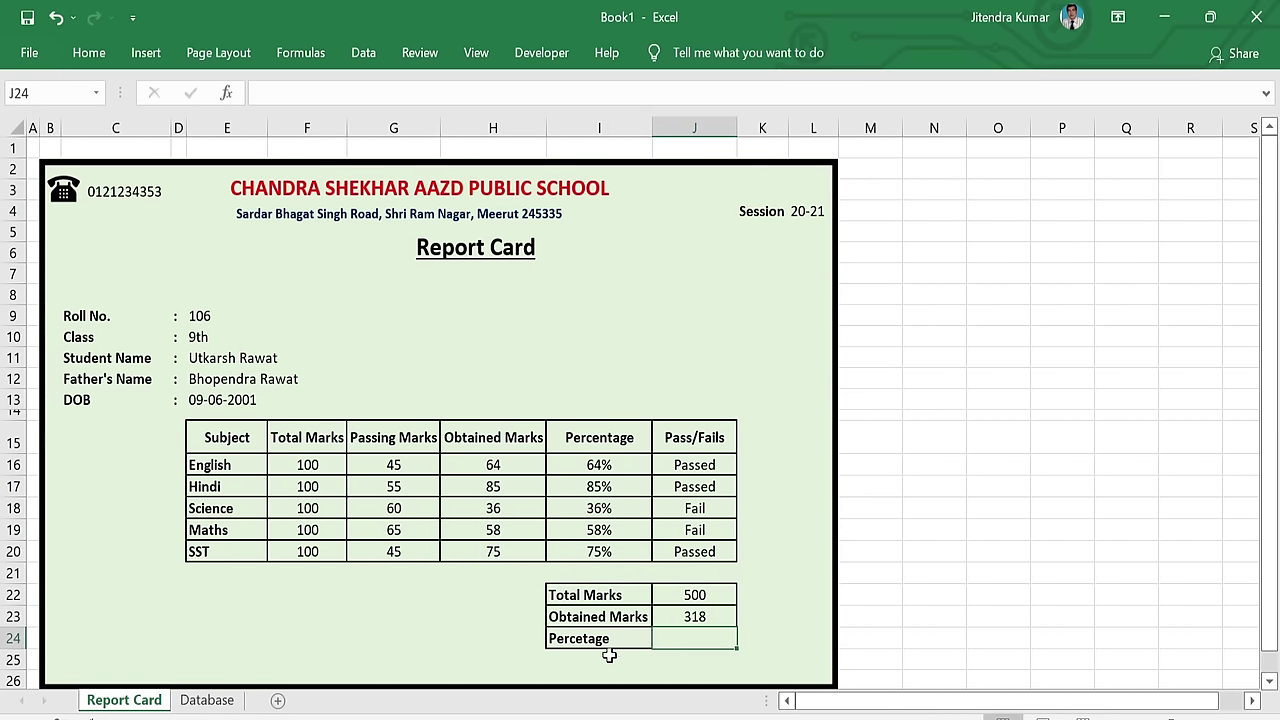
Retype the misspelled summary label as 'Percentage'.
left_click(593, 638)
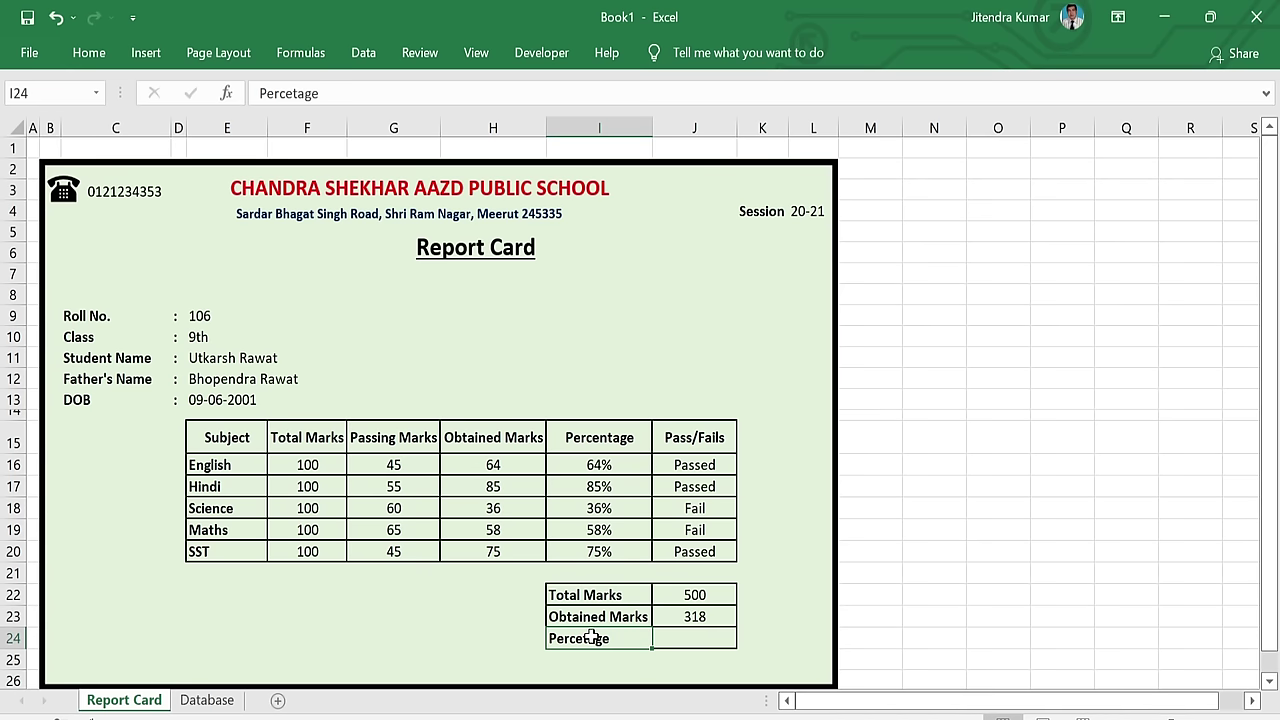
type("Percentage")
key("ctrl+Return")
key("ctrl+b")
Enter =J23/J22 in J24 and format it as a percentage, showing 64%.
left_click(692, 641)
type("=")
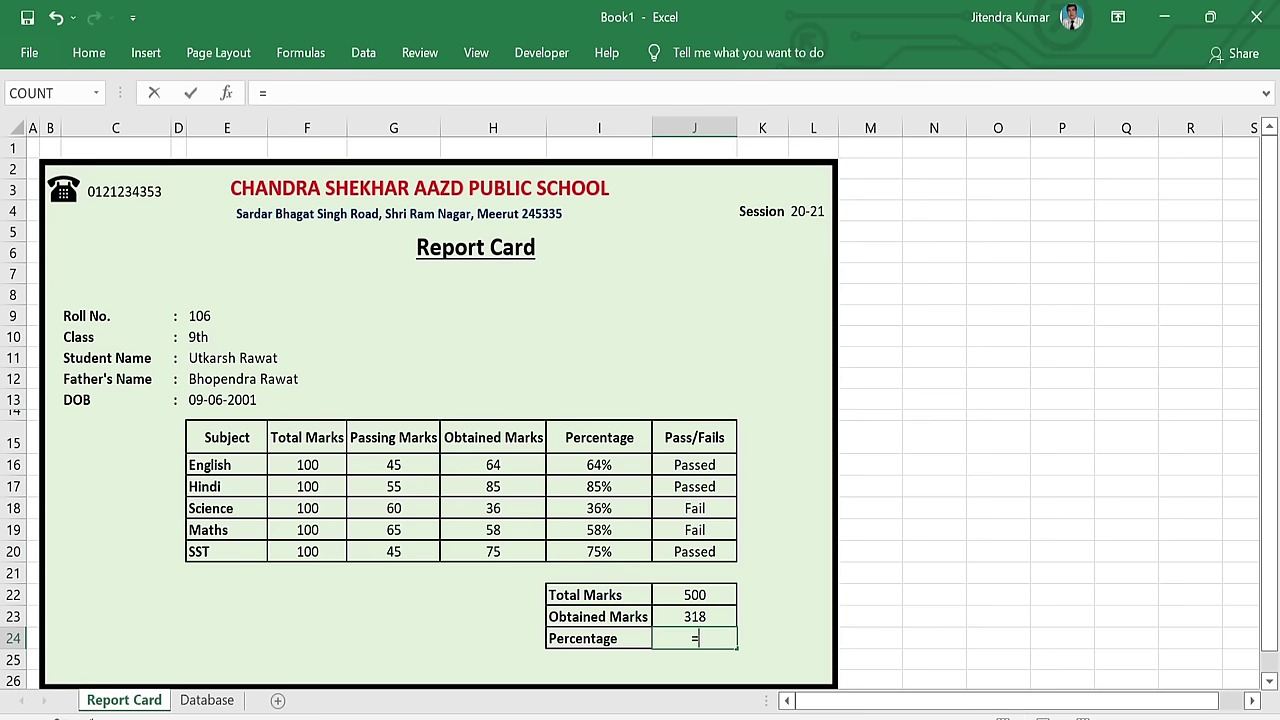
left_click(700, 617)
type("/")
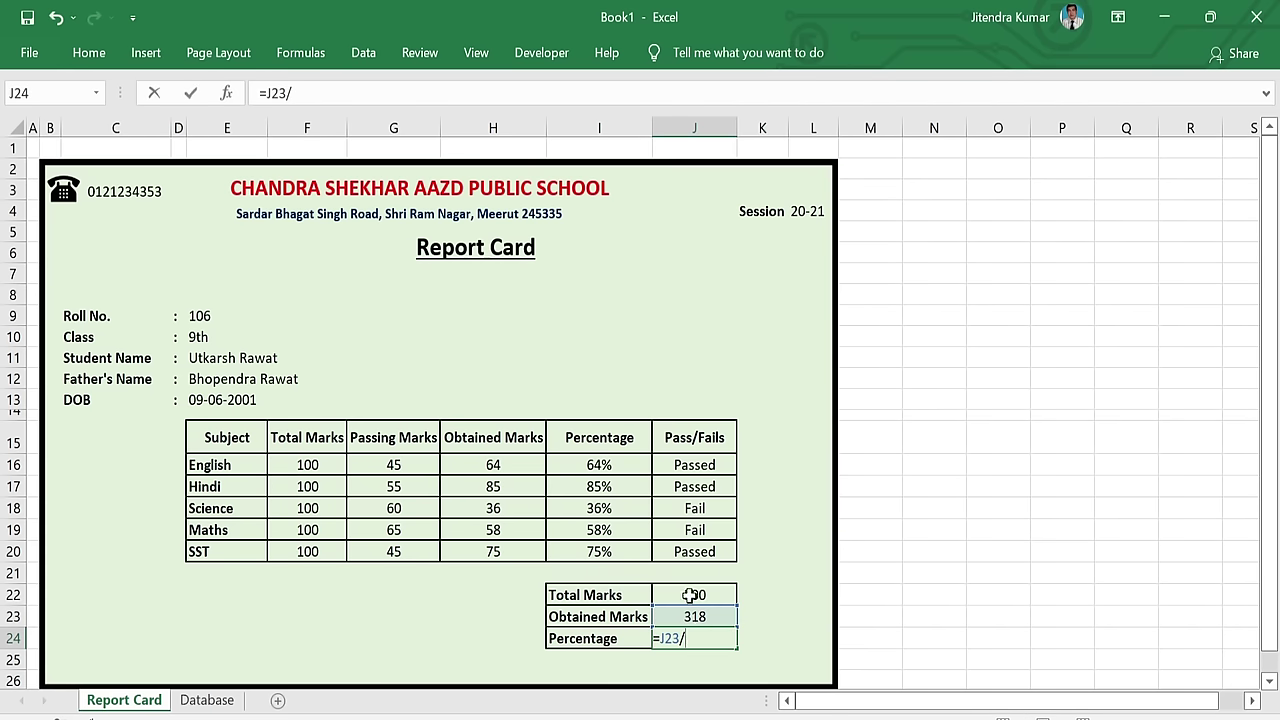
left_click(690, 595)
key("Return")
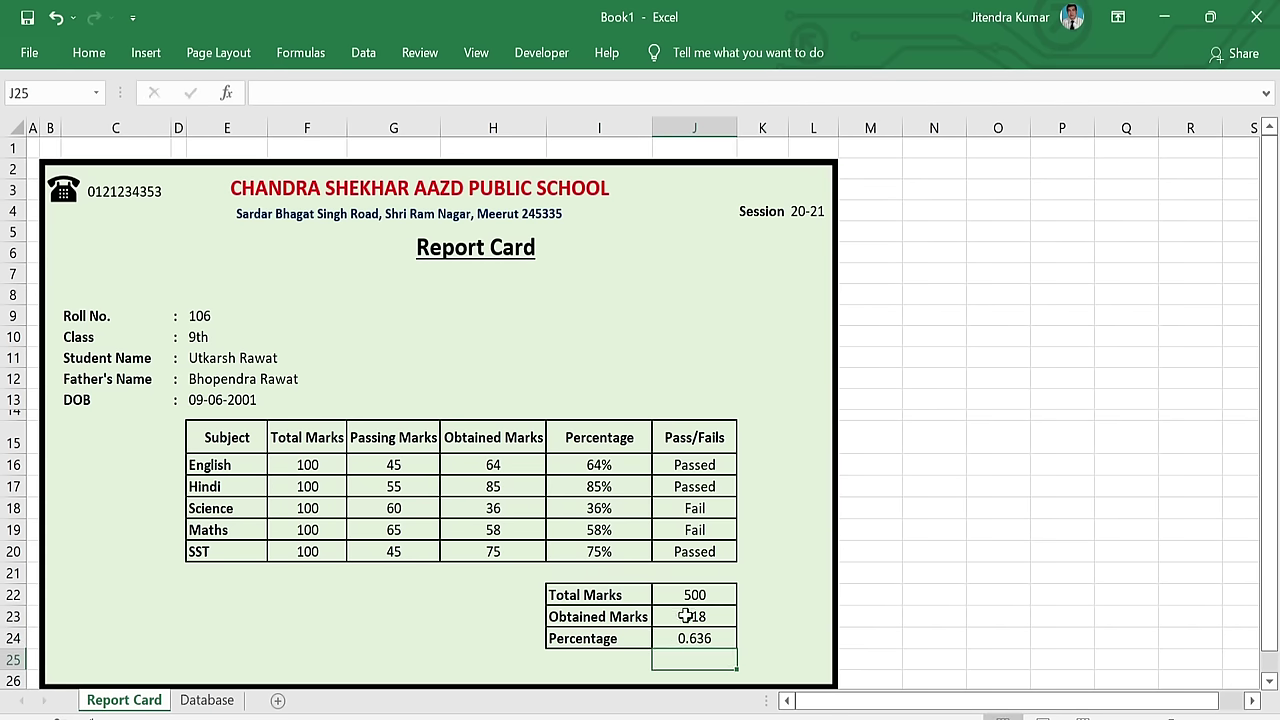
left_click(690, 640)
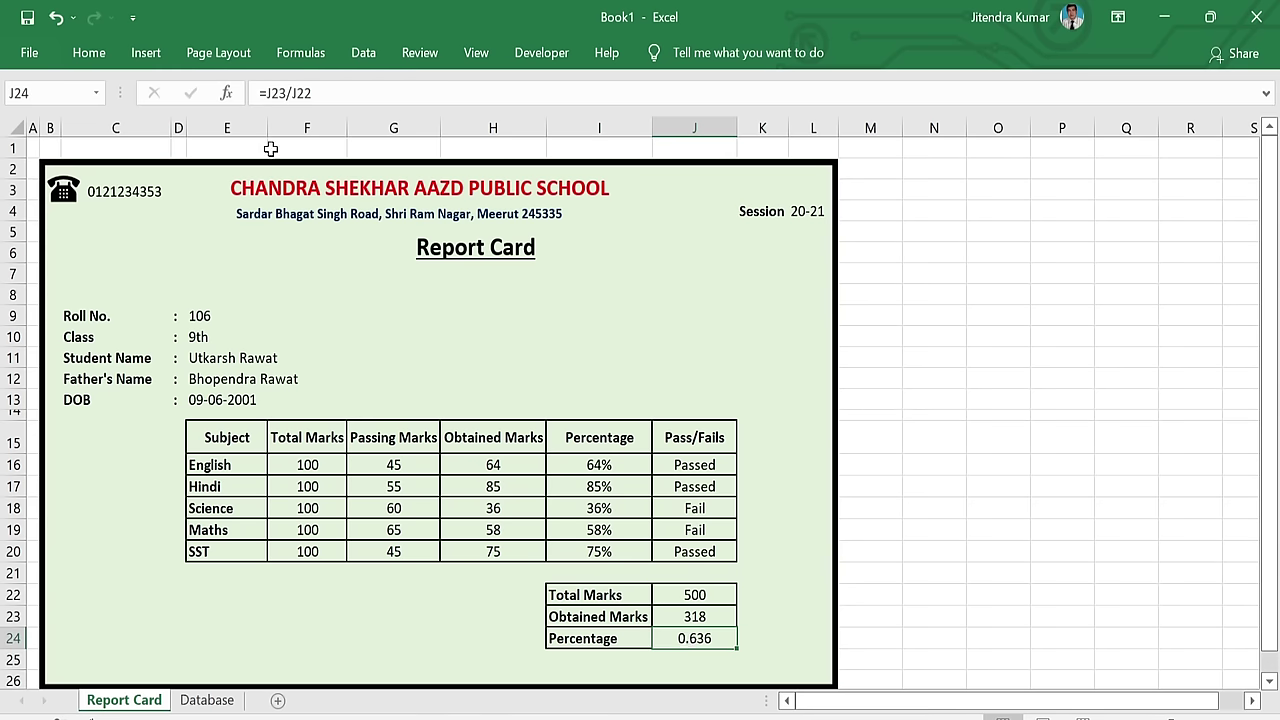
left_click(100, 55)
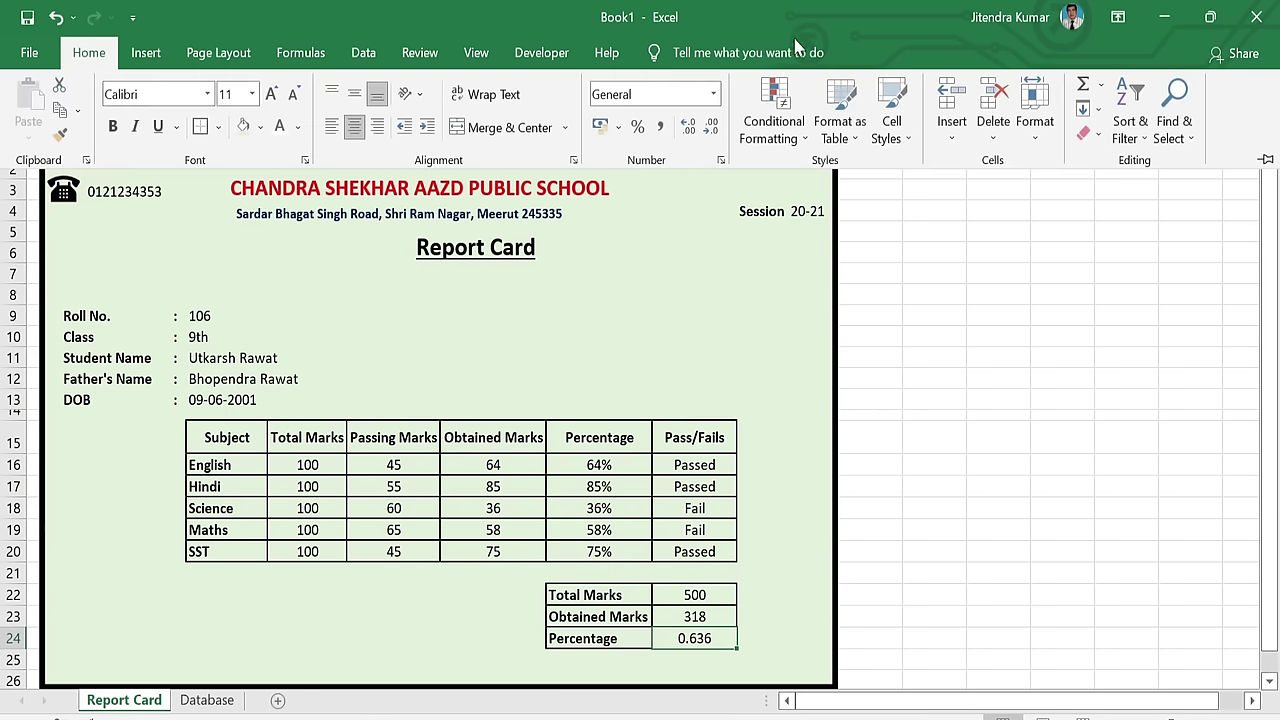
left_click(637, 126)
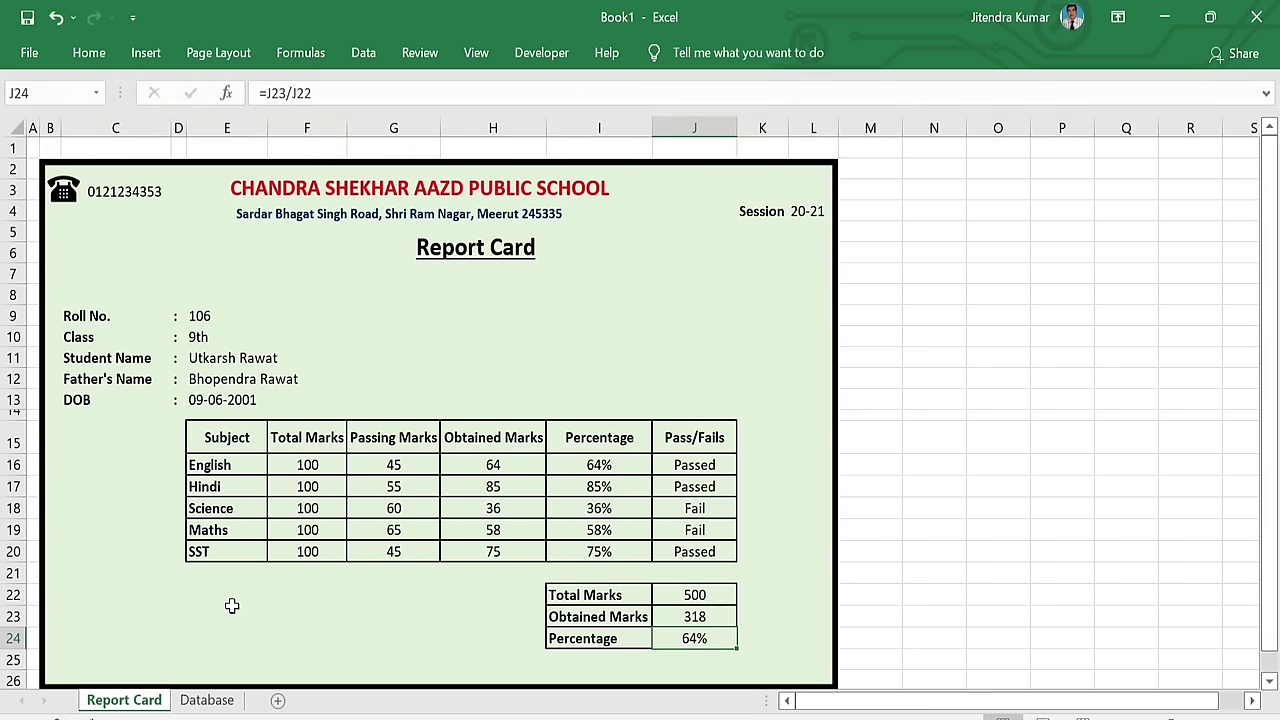
left_click(230, 615)
Label E23 'Final Result :' and enter =IF(J24>=60%,"Passed","Failed") in F23.
type("Fi")
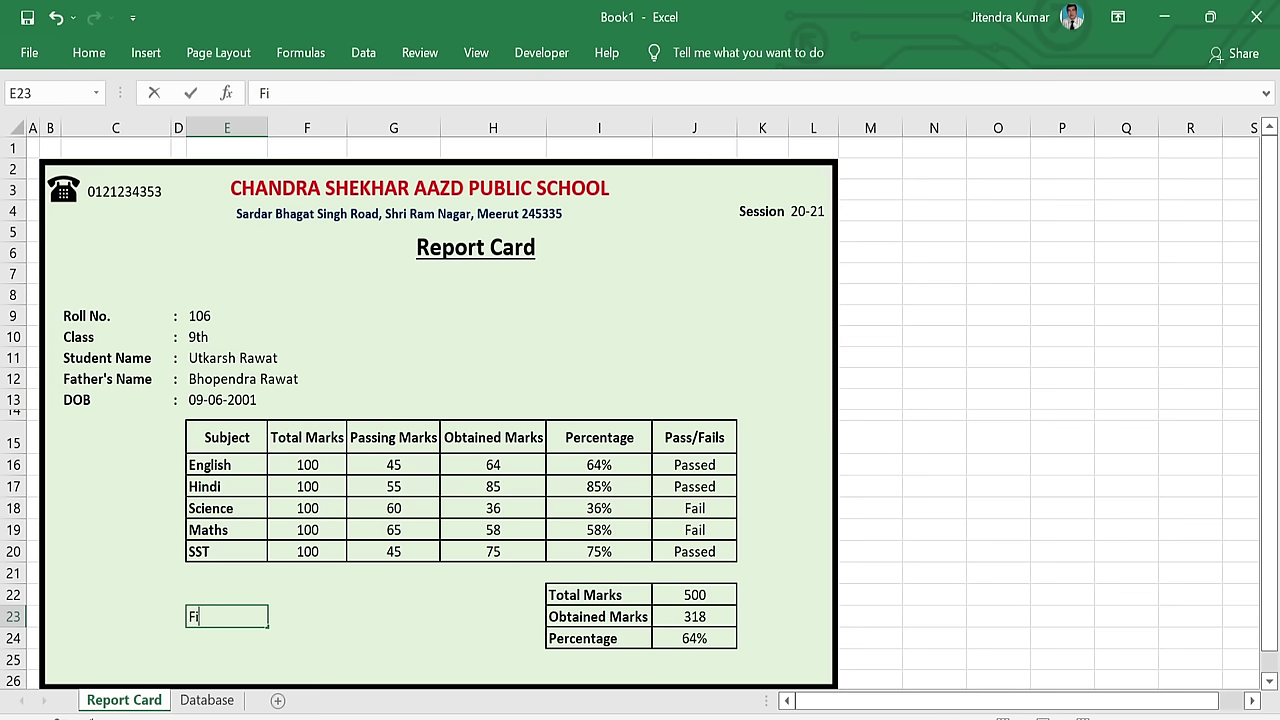
type("nal Result :")
left_click(307, 617)
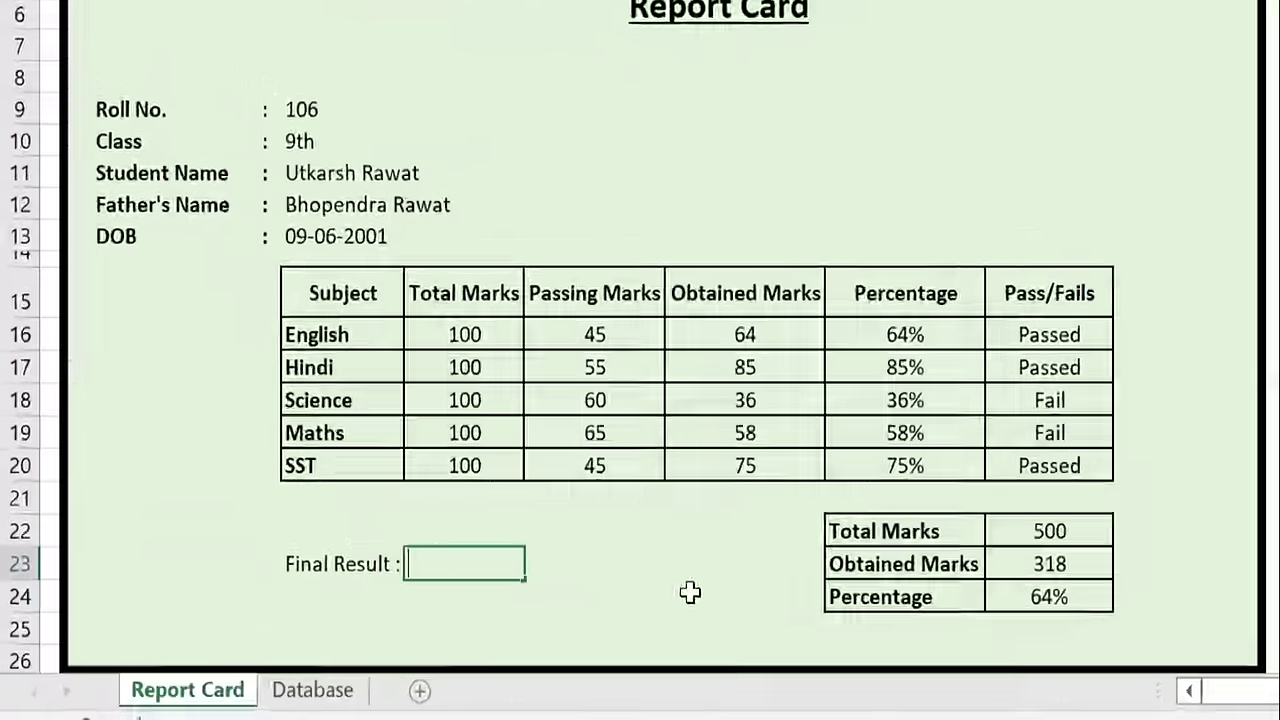
type("=f")
key("BackSpace")
type("if")
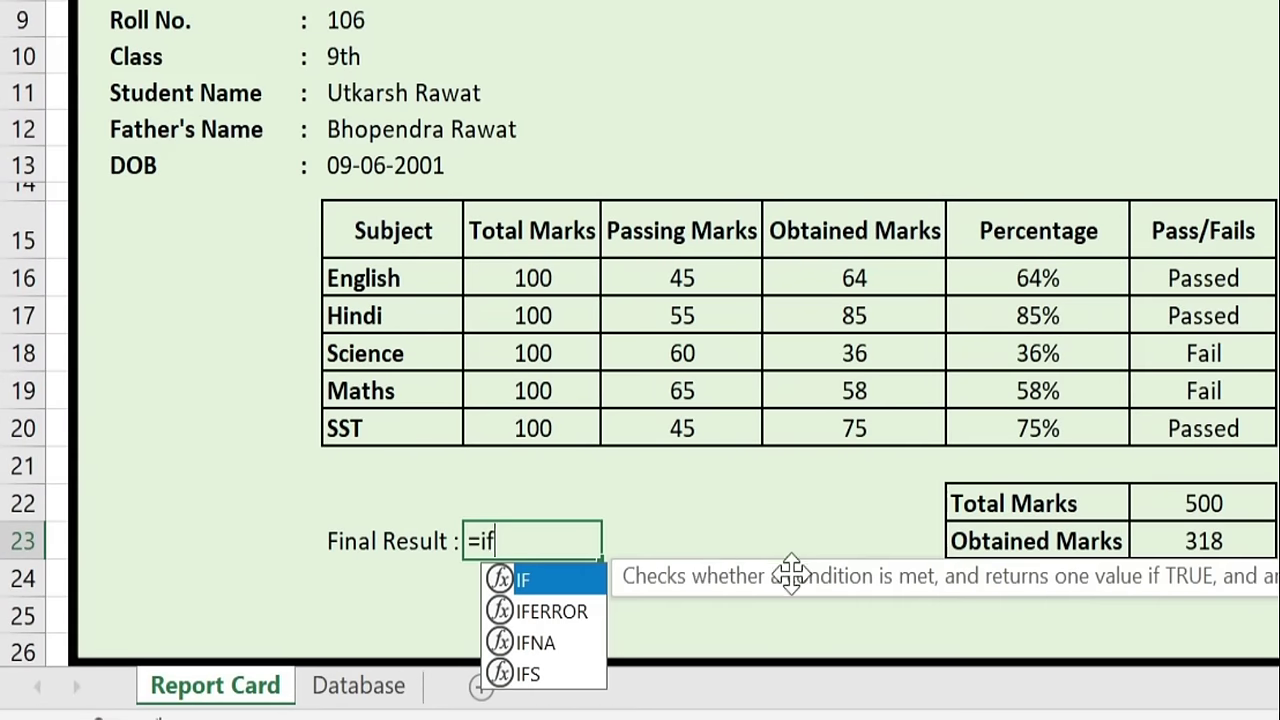
double_click(590, 496)
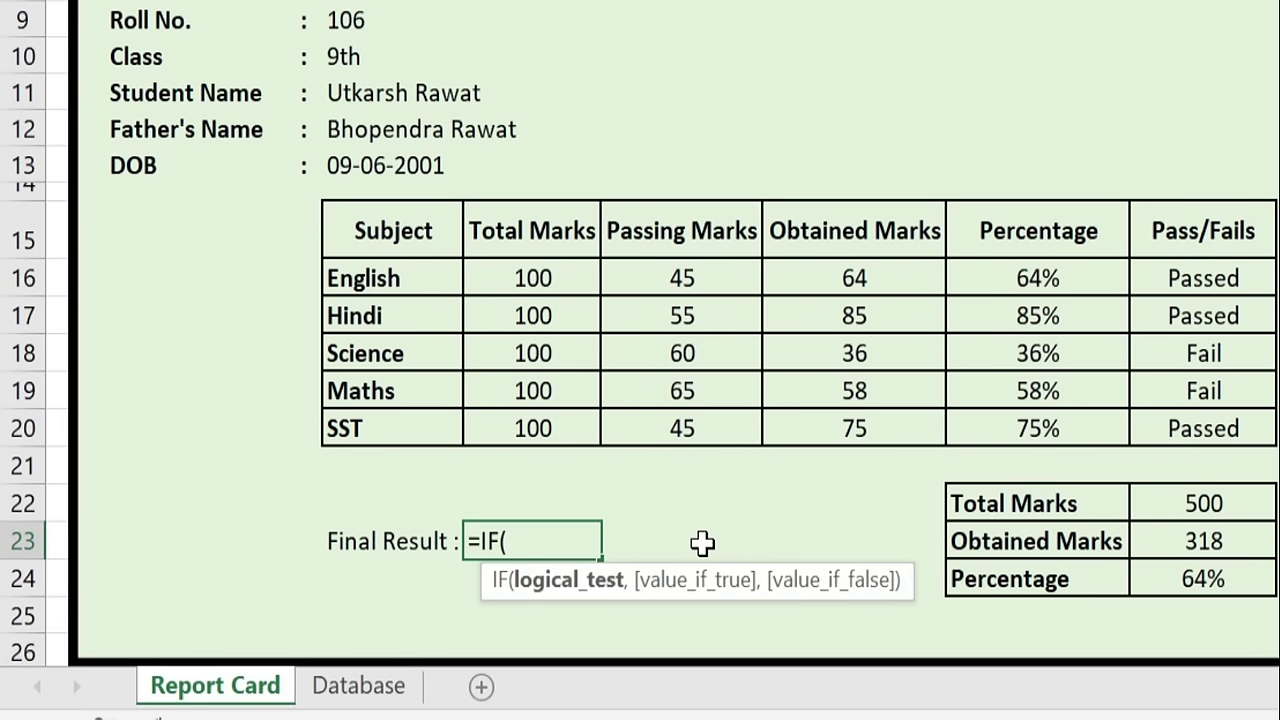
left_click(1225, 586)
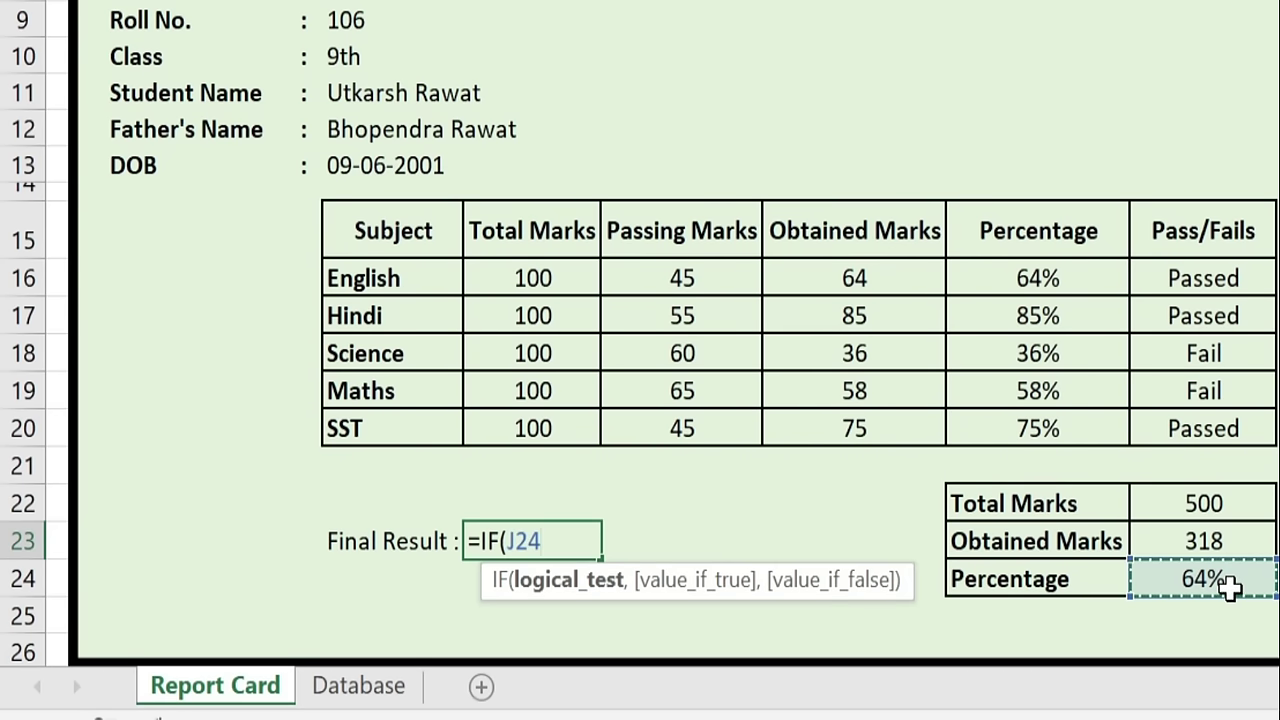
type(">=")
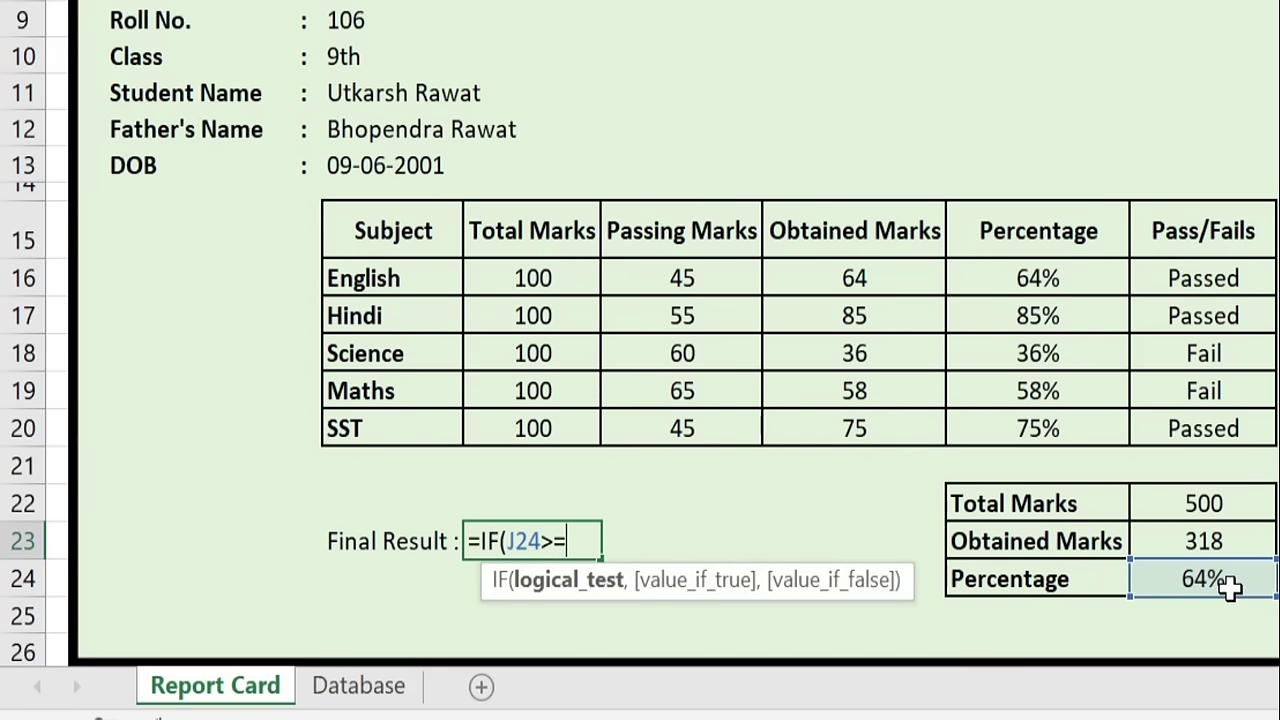
type("60")
type("%")
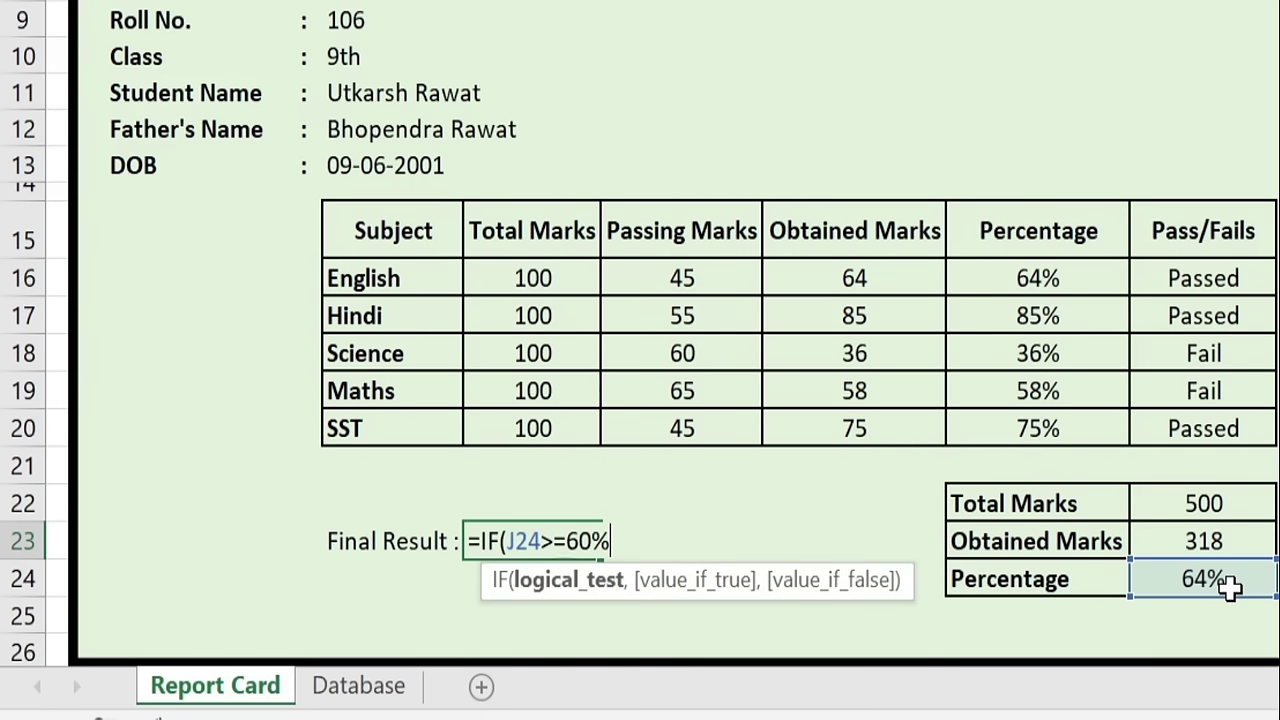
type(",\"P")
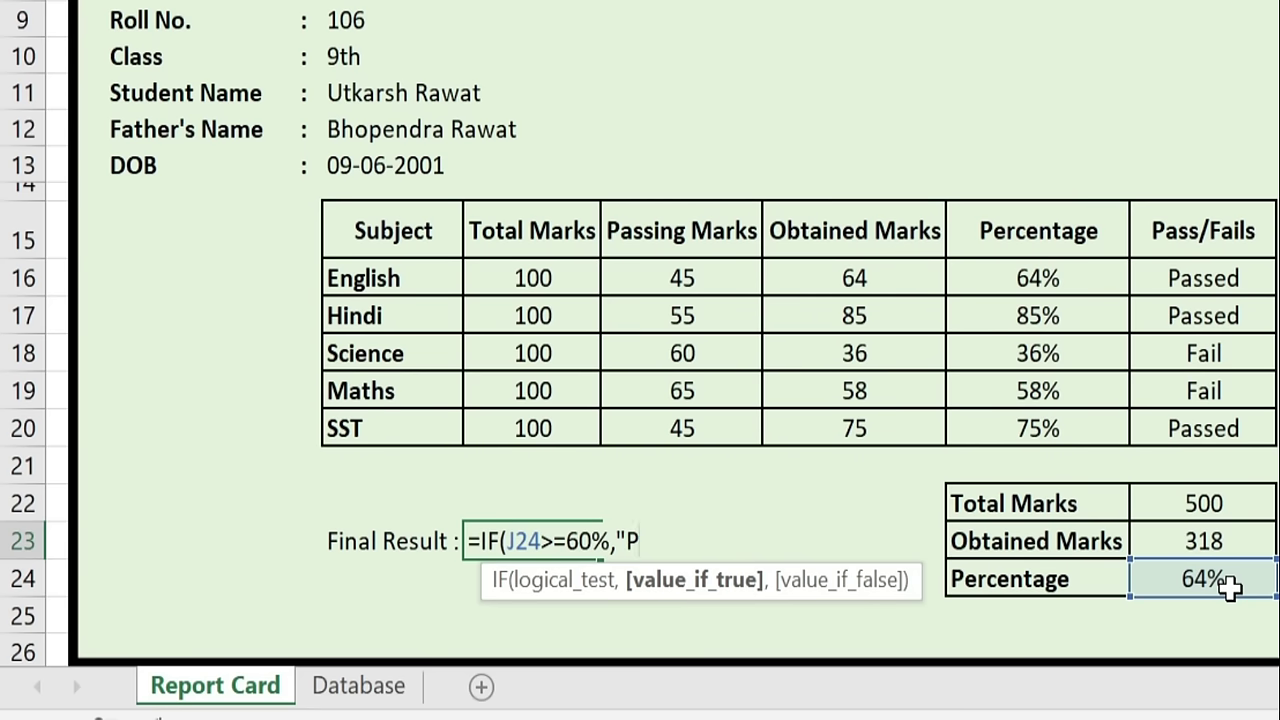
type("assed\",")
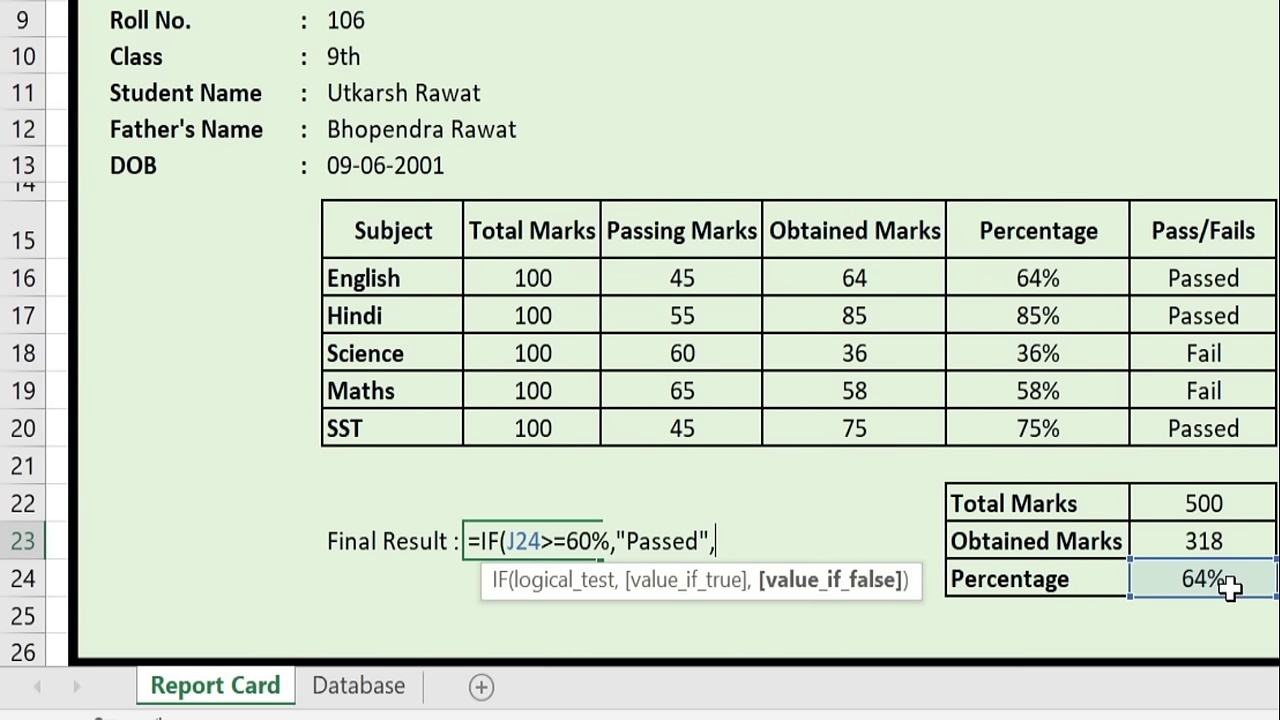
type("\"Failed\"")
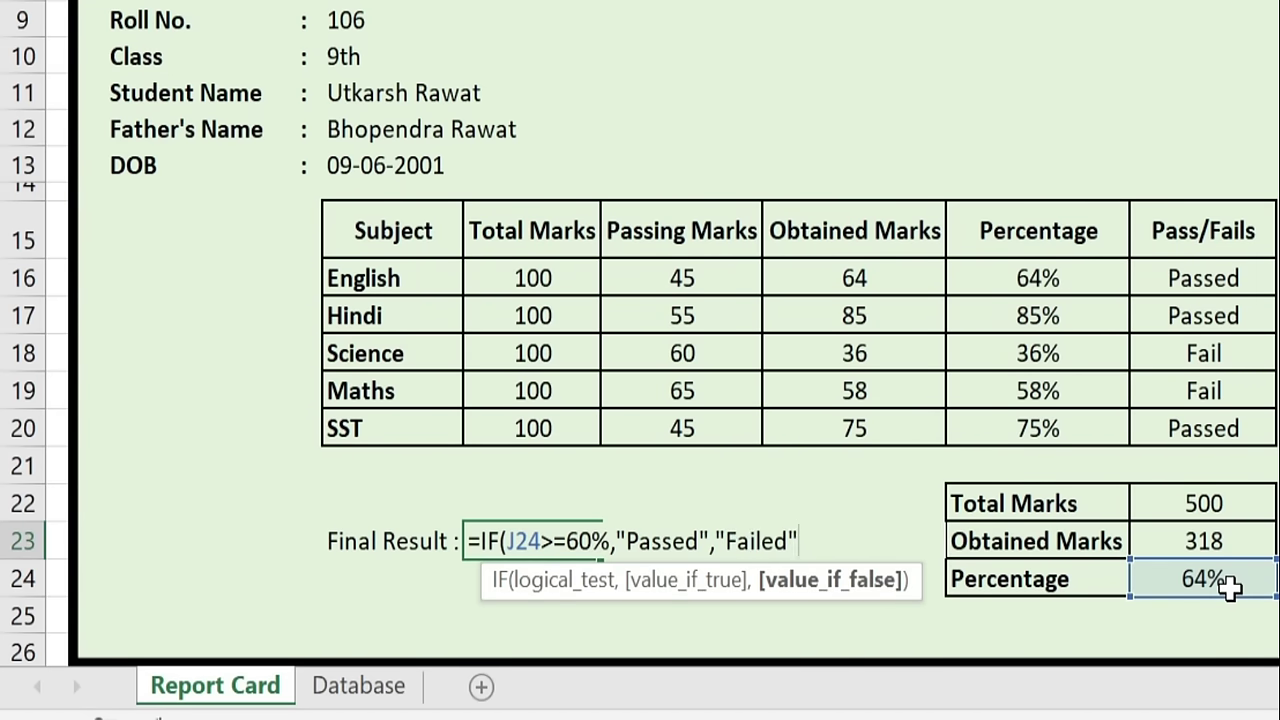
type(")")
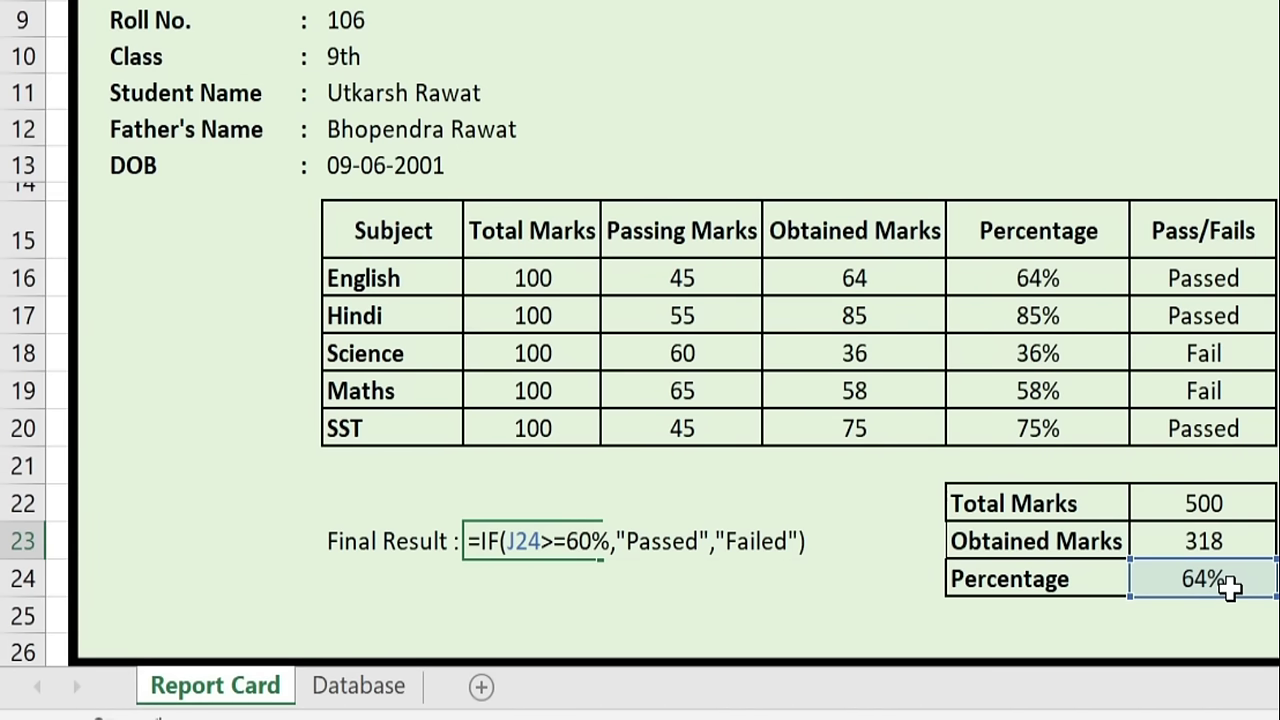
key("Return")
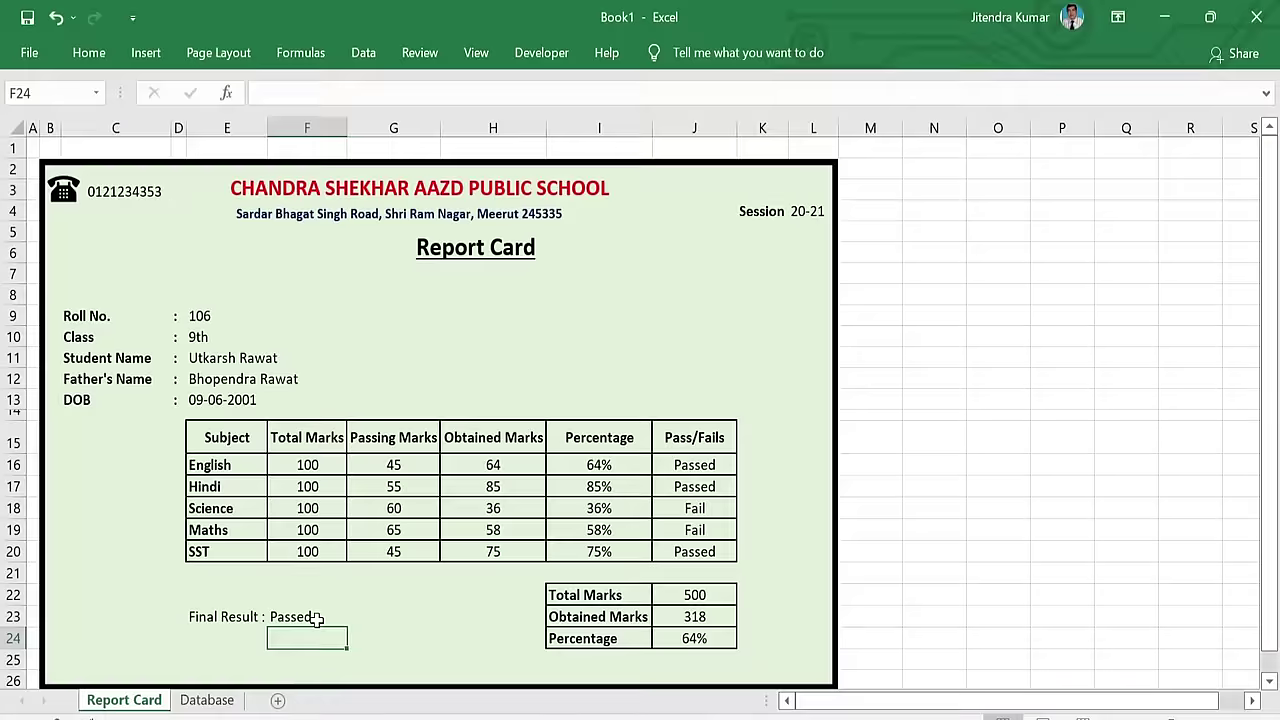
Centre the Passed result in F23.
left_click(314, 616)
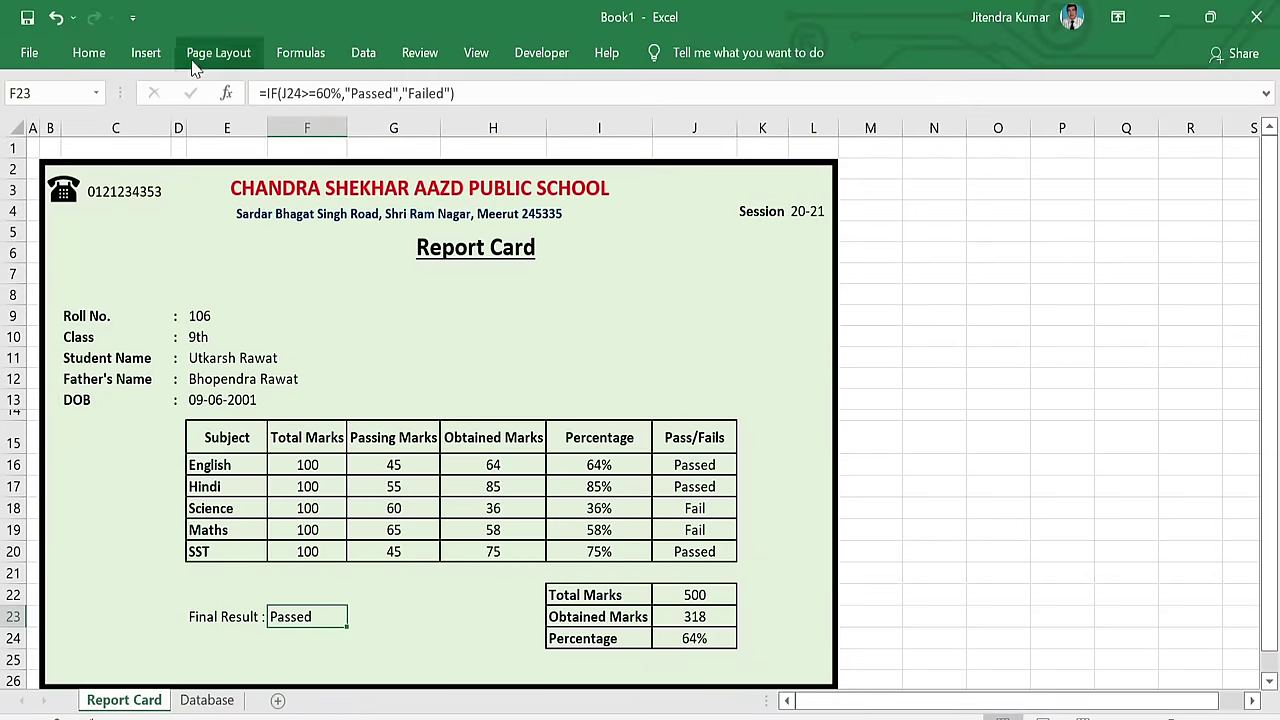
left_click(89, 53)
left_click(354, 127)
left_click(228, 644)
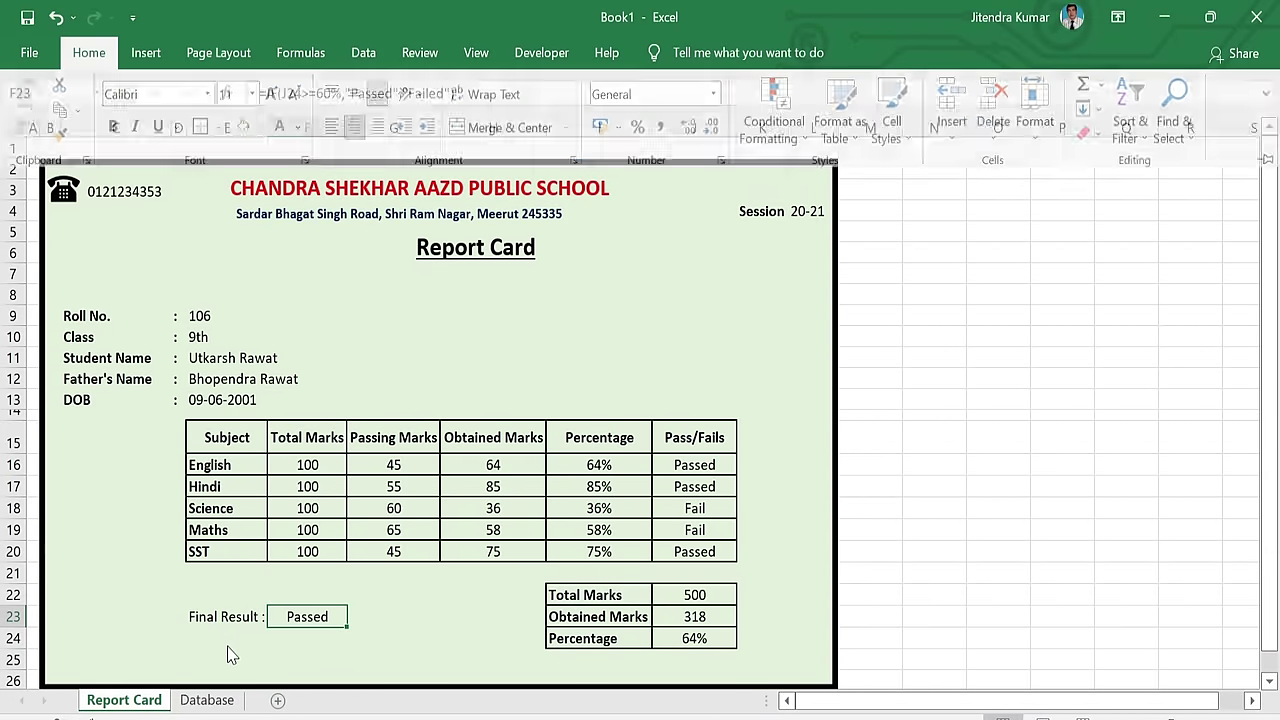
left_click(229, 647)
type("Grade       ")
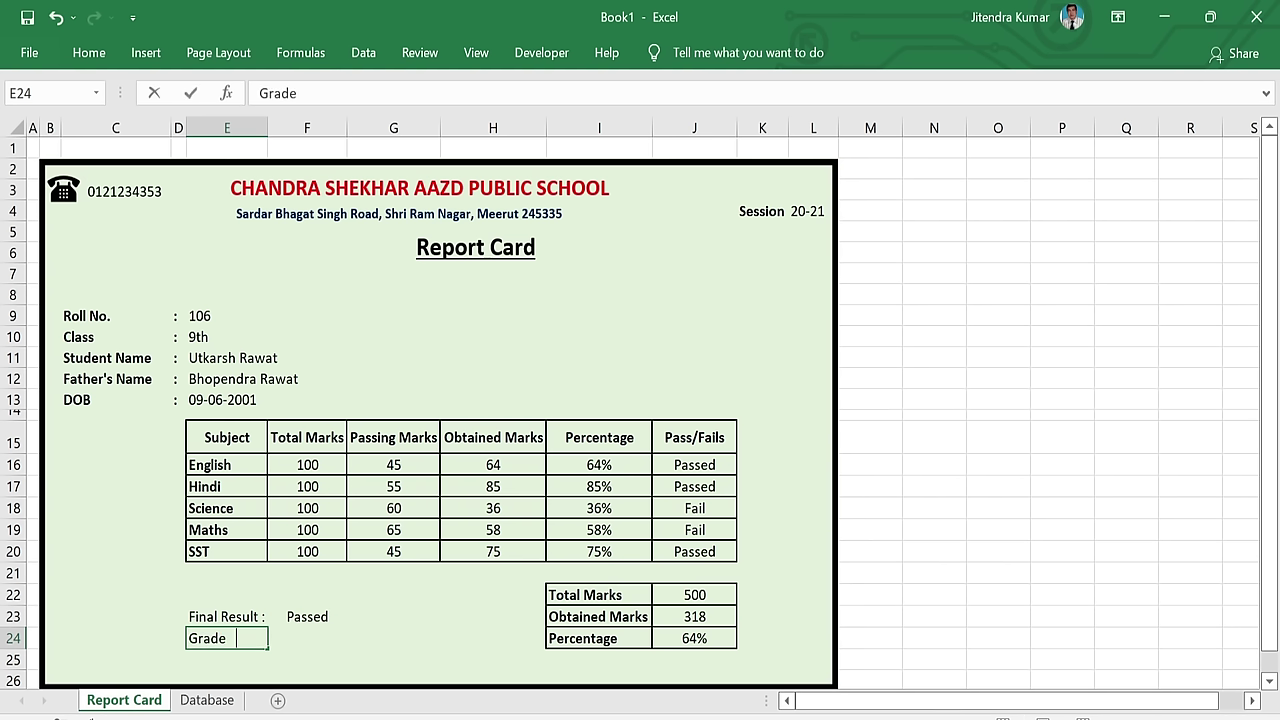
type(":")
left_click(320, 655)
left_click(316, 643)
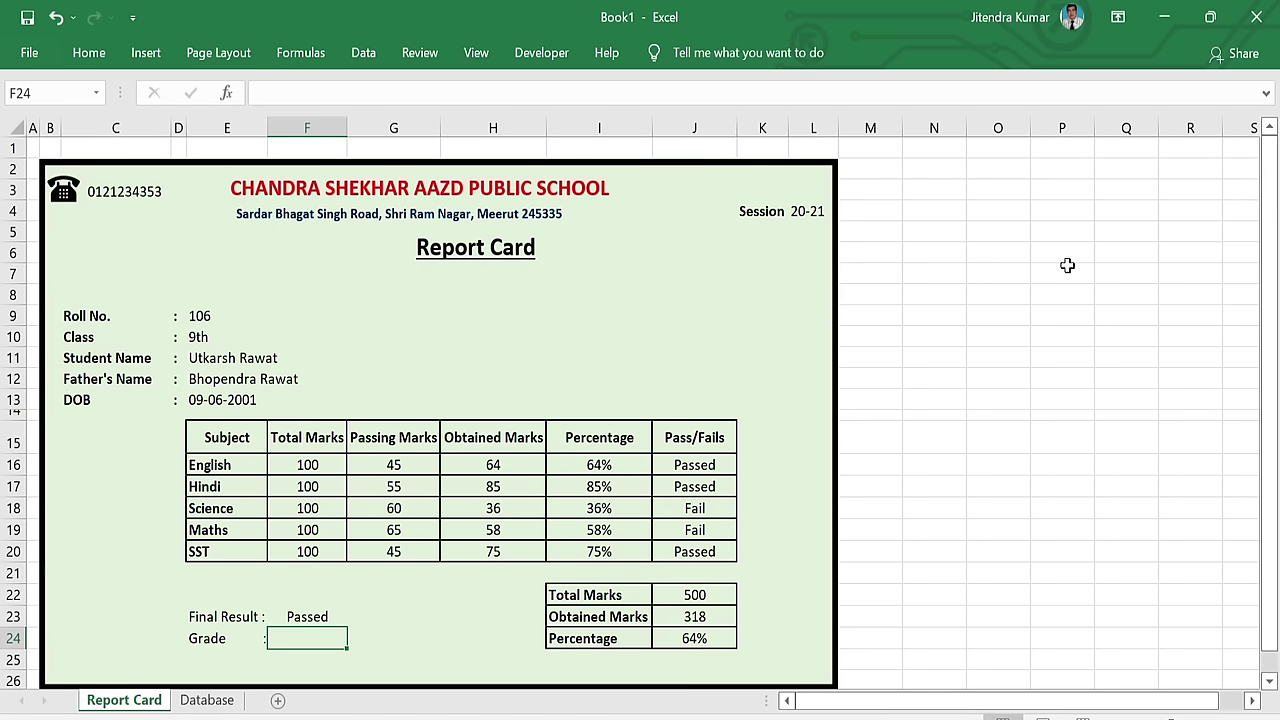
Start the grade table in O5 with 0% No Grade and 75% Grade C.
left_click(1006, 232)
type("0%")
key("Tab")
type("No Grade")
key("Return")
type("75%\tGrade C")
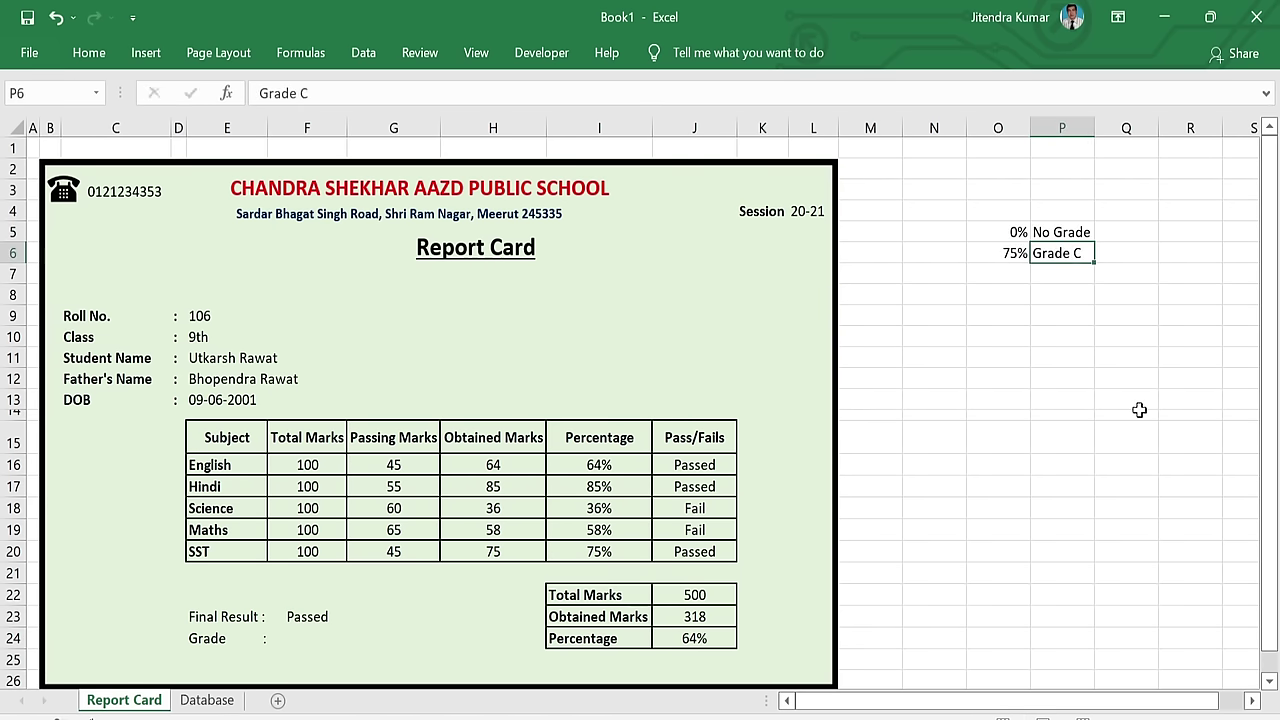
key("Return")
Add the rows 85% GradeB and 95% Grade A to the grade table.
type("85%\tGradeB")
key("Return")
type("95%\tG")
key("shift+Tab")
type("Grade C")
key("BackSpace")
type("A")
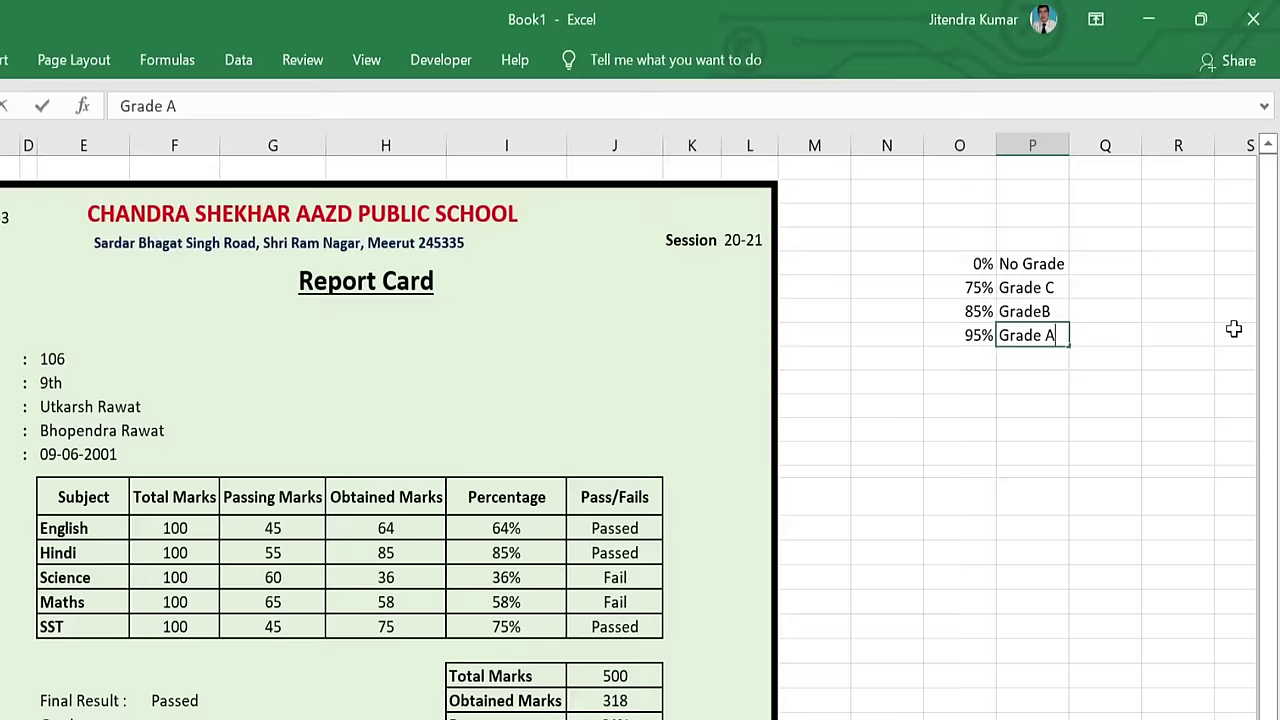
left_click(945, 604)
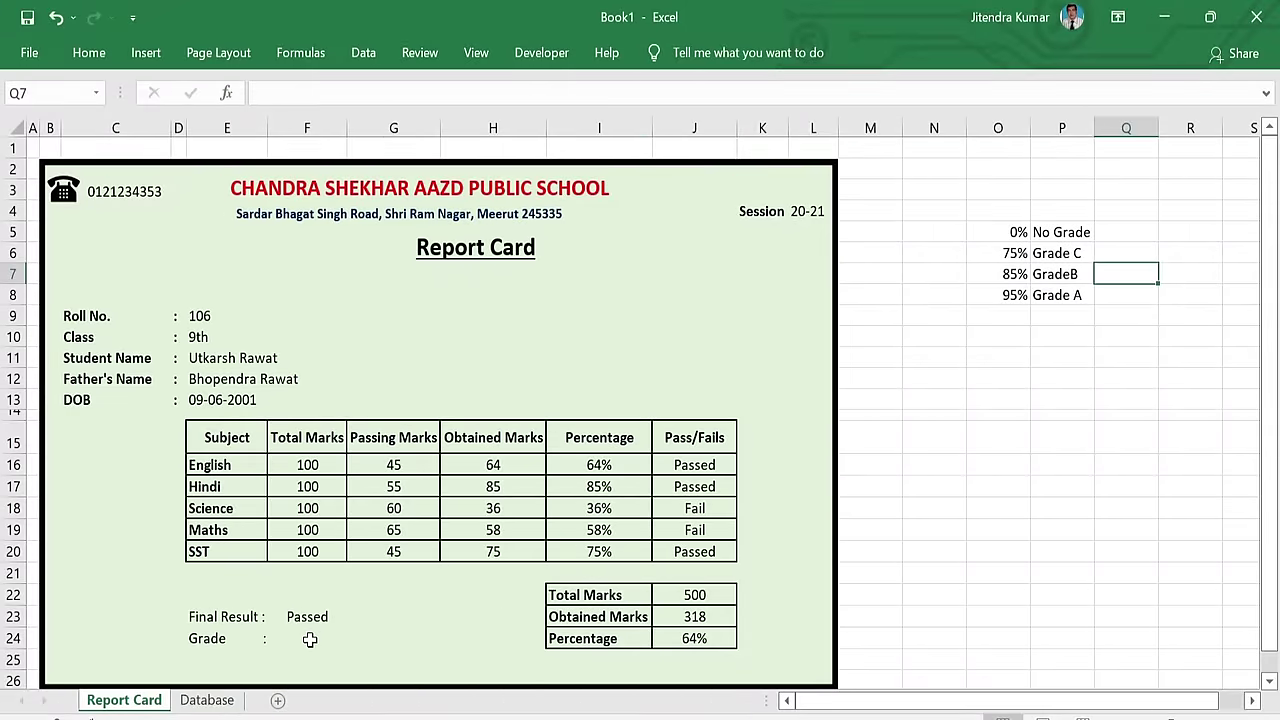
Enter =LOOKUP(J24,O5:O8,P5:P8) in F24, returning No Grade for 64%.
left_click(310, 639)
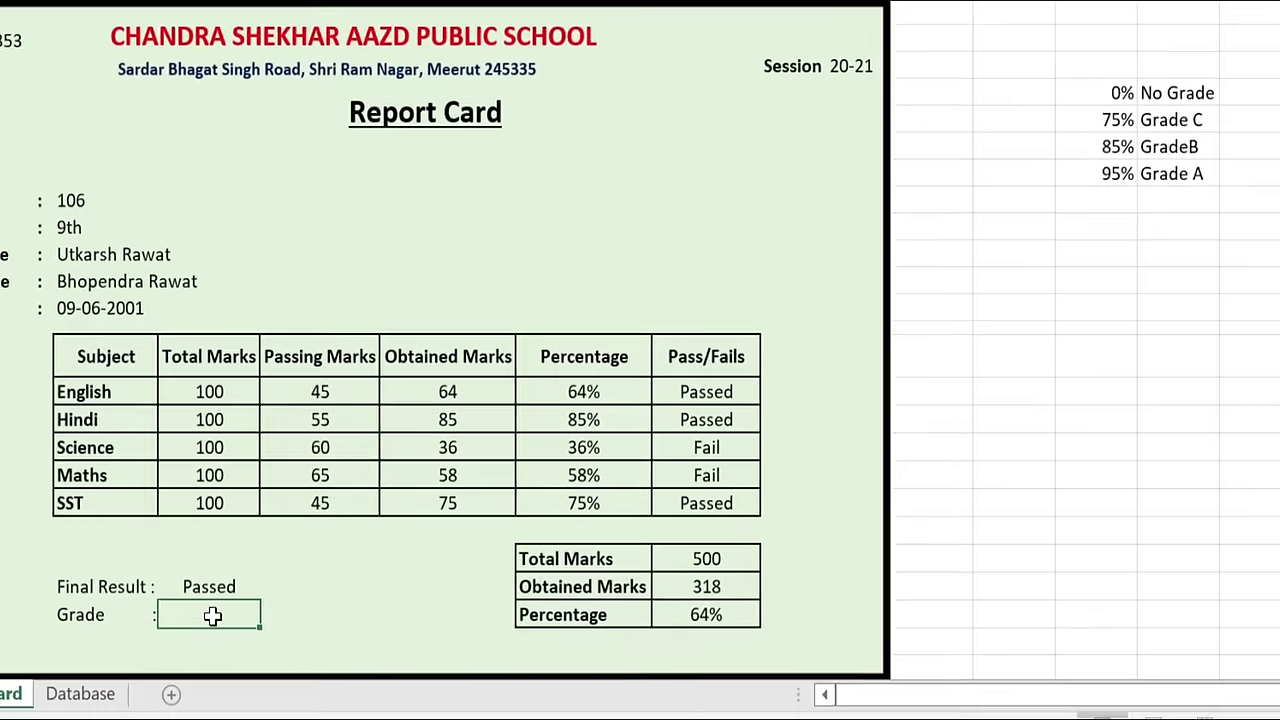
type("=")
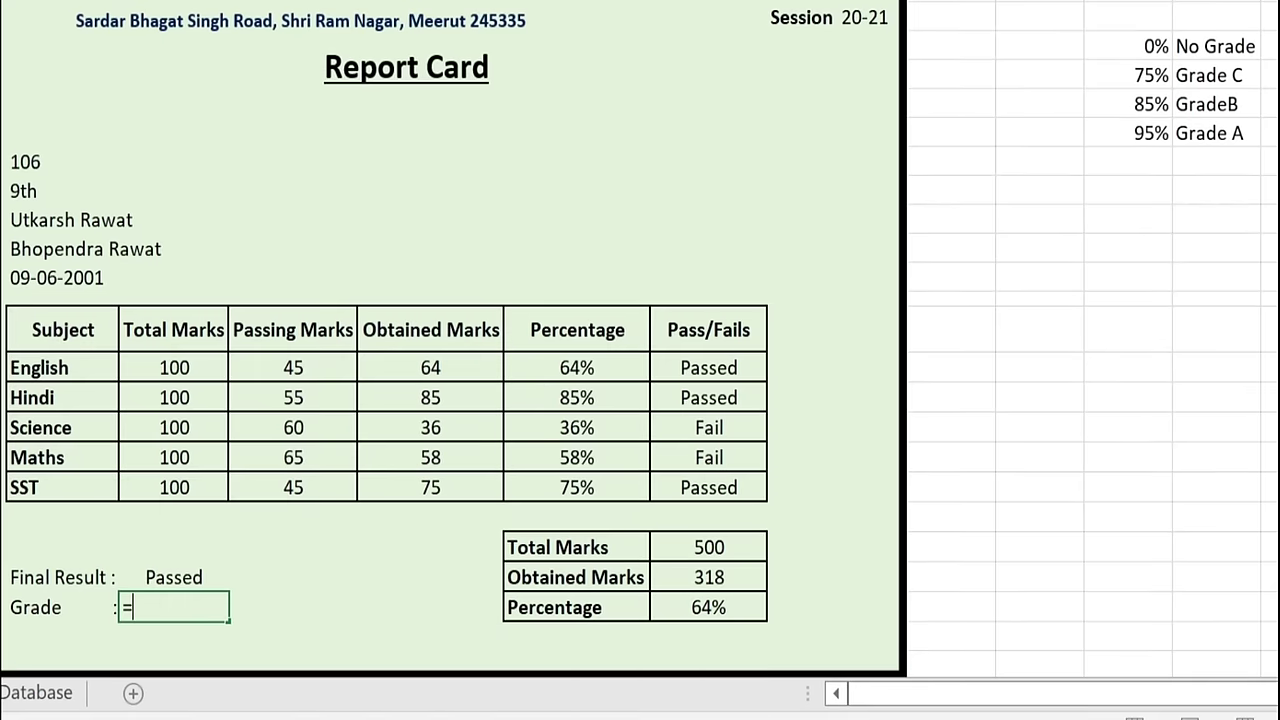
type("lo")
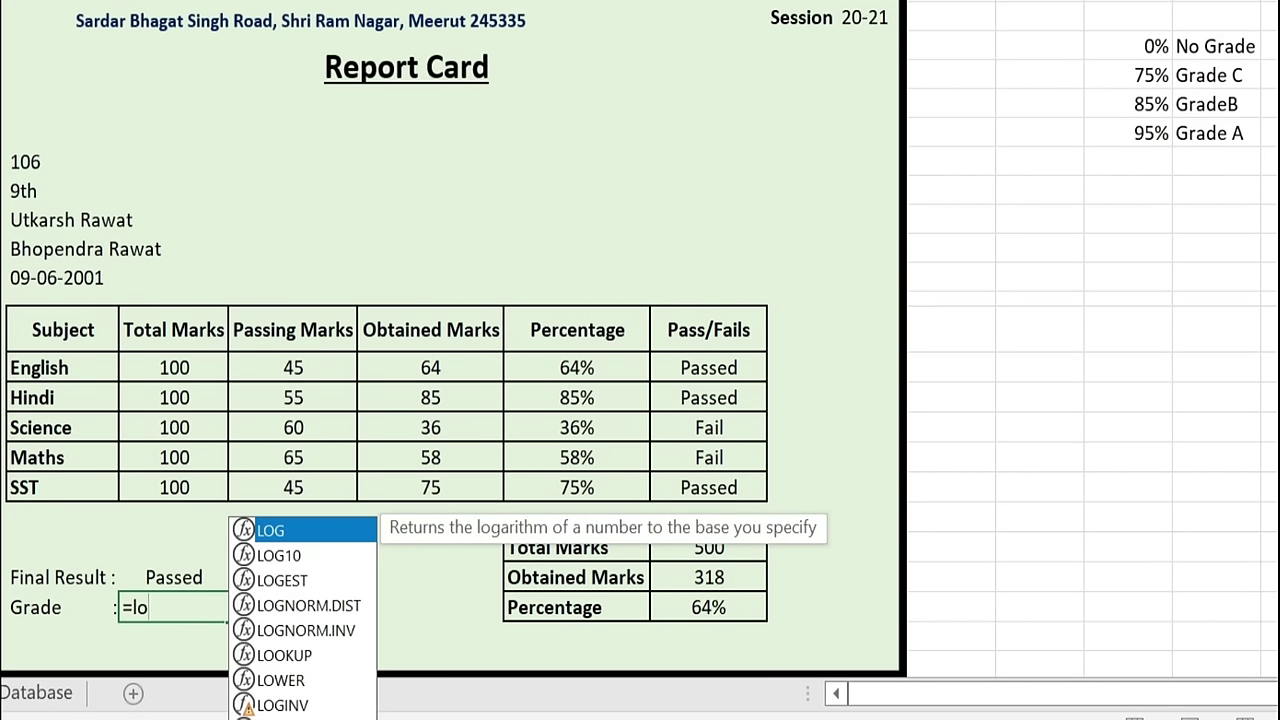
type("ok")
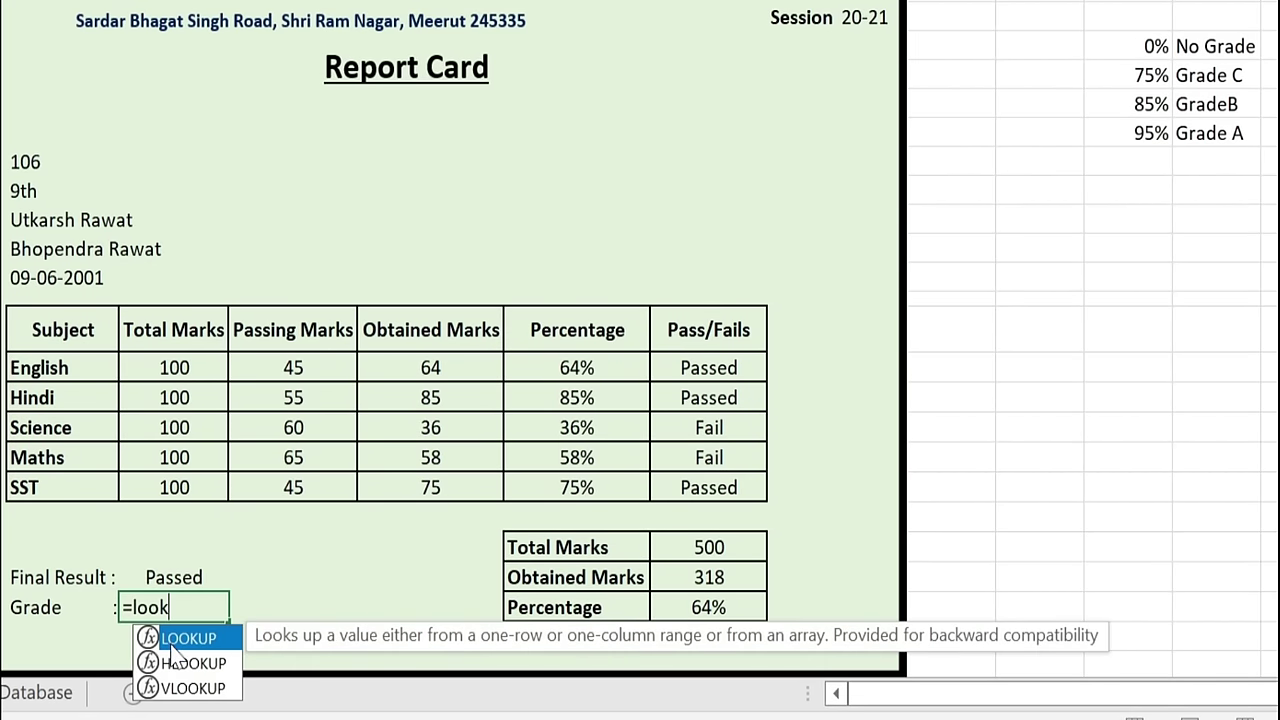
key("Tab")
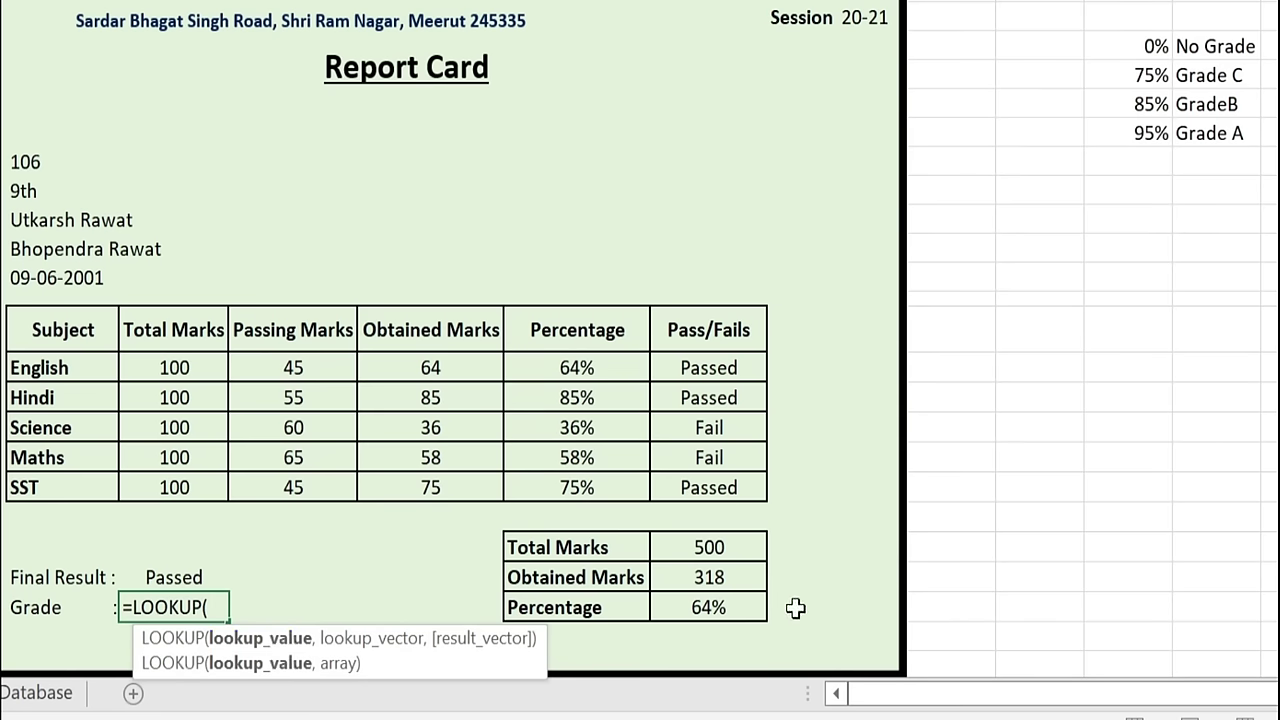
left_click(711, 612)
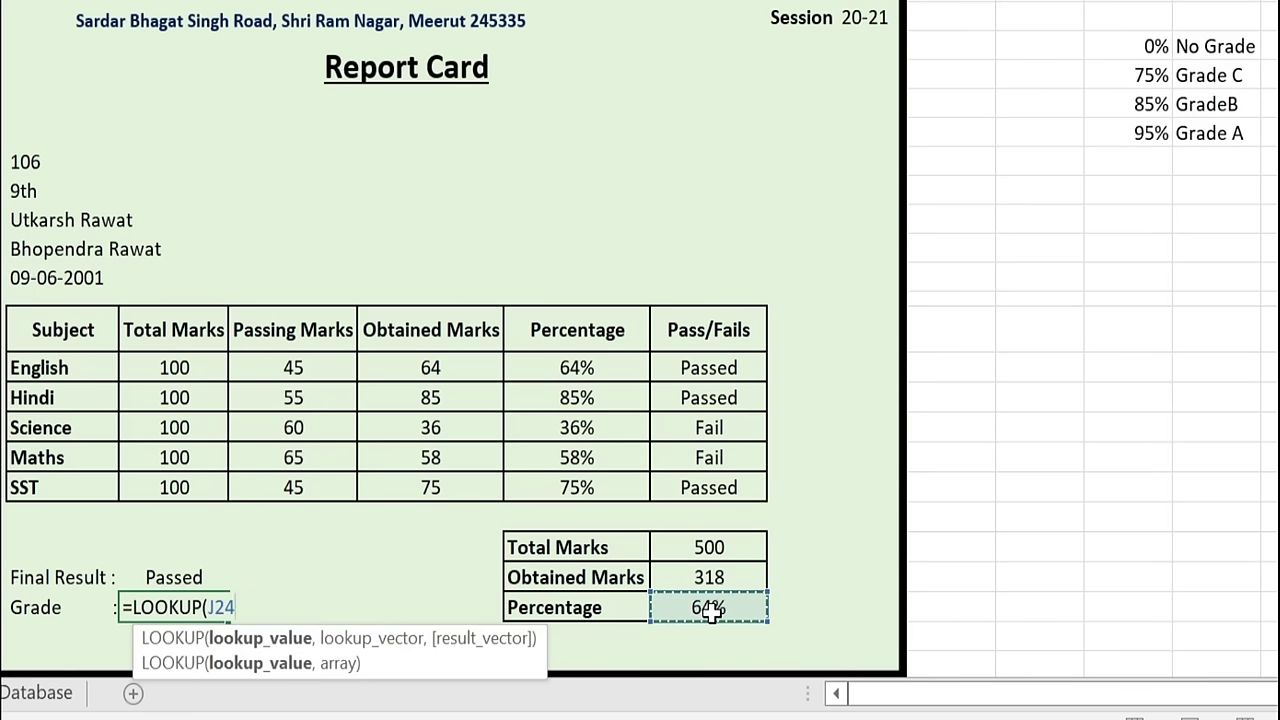
type(",")
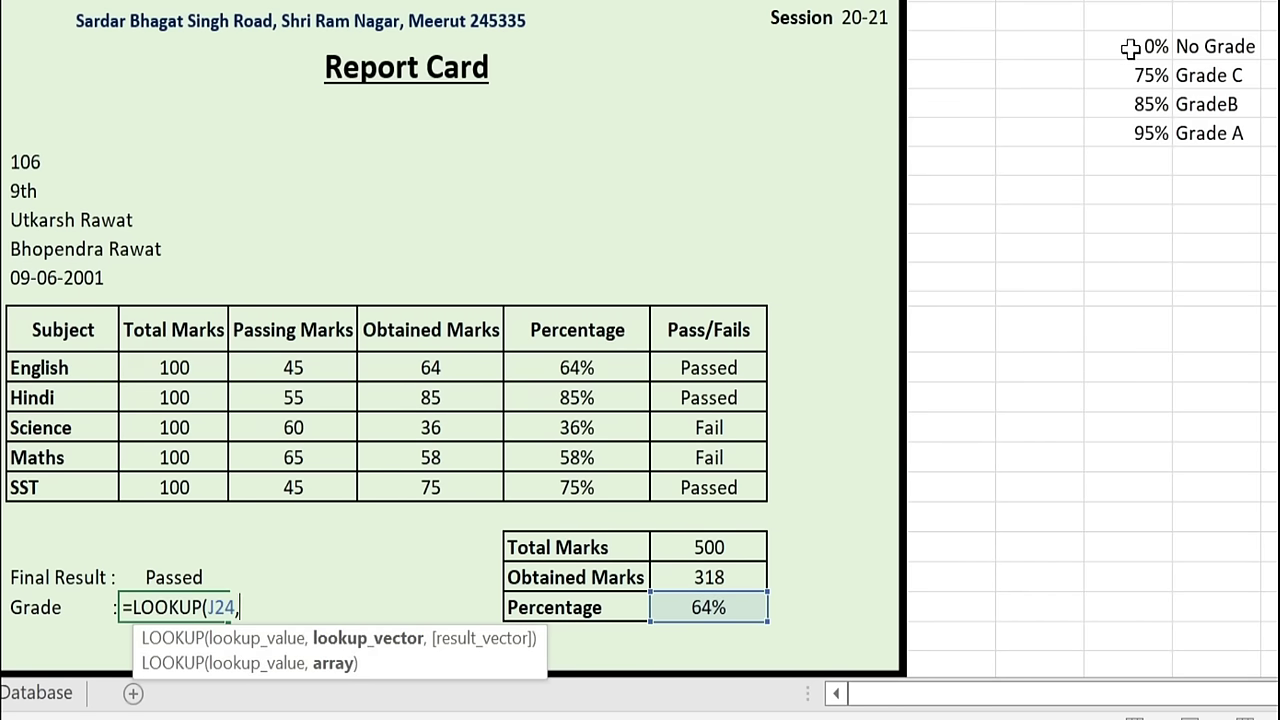
left_click_drag(1130, 47, 1137, 135)
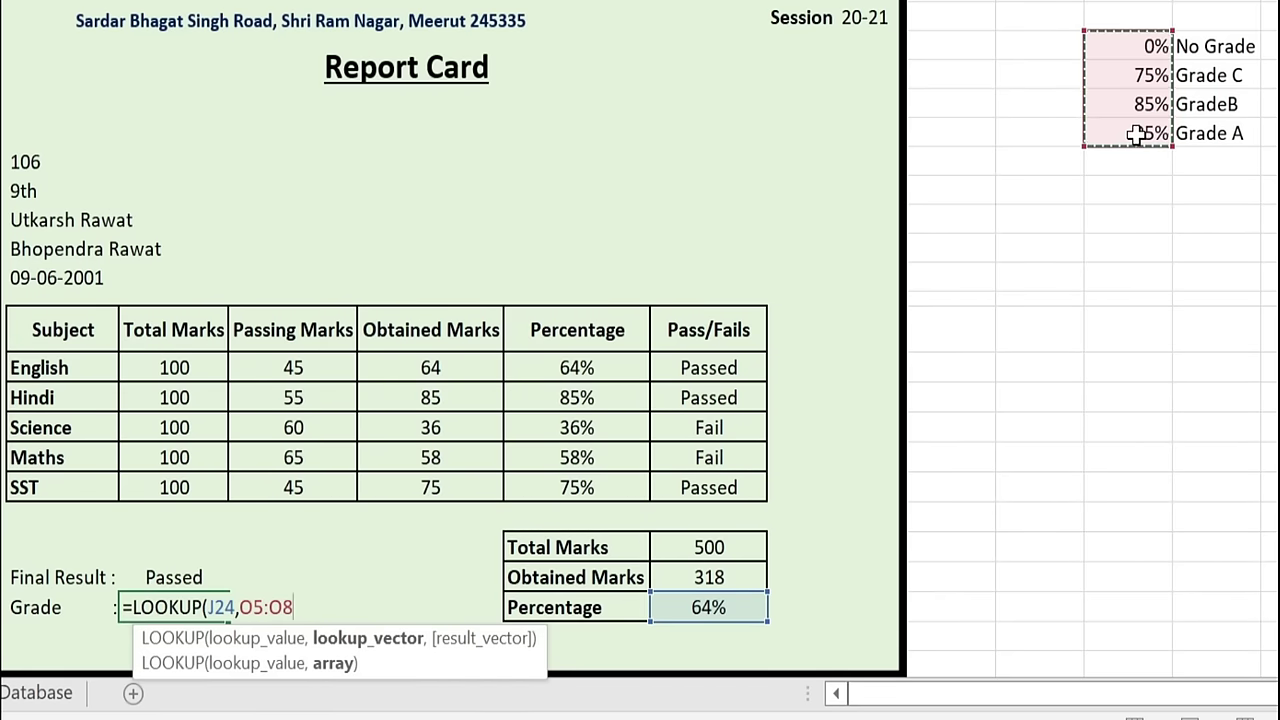
type(",")
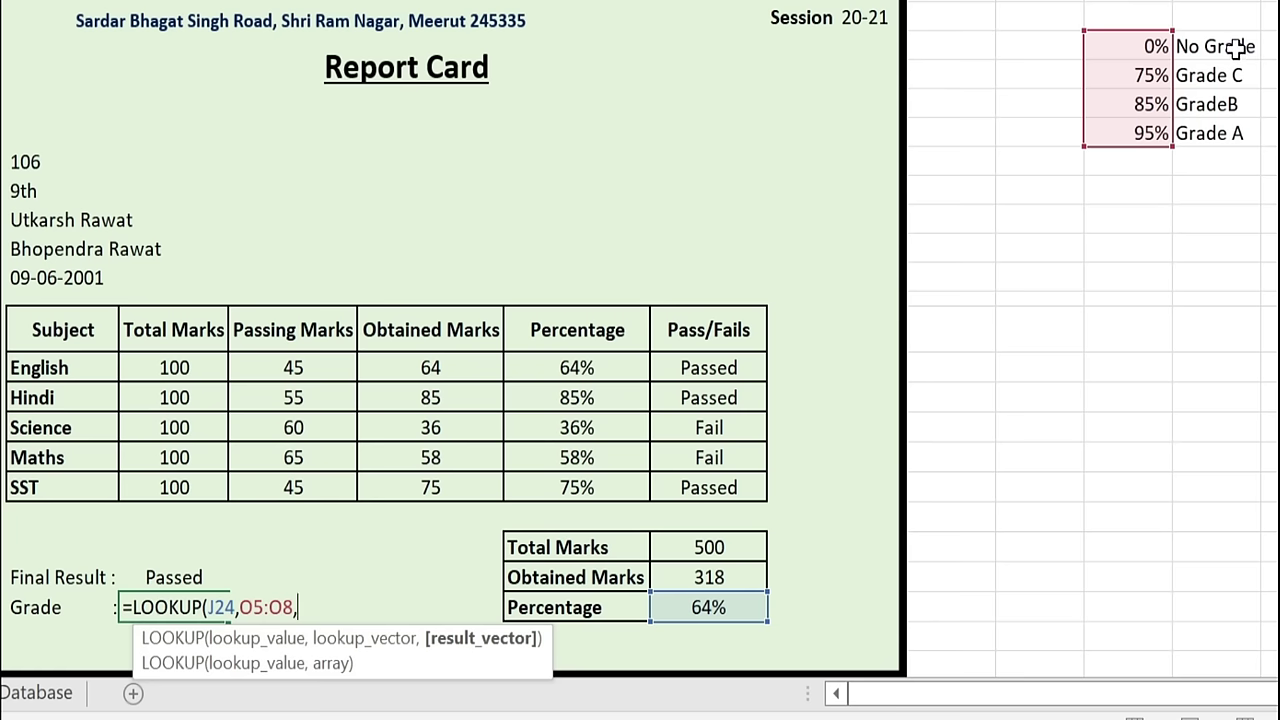
left_click_drag(1237, 47, 1238, 134)
type(")")
key("Return")
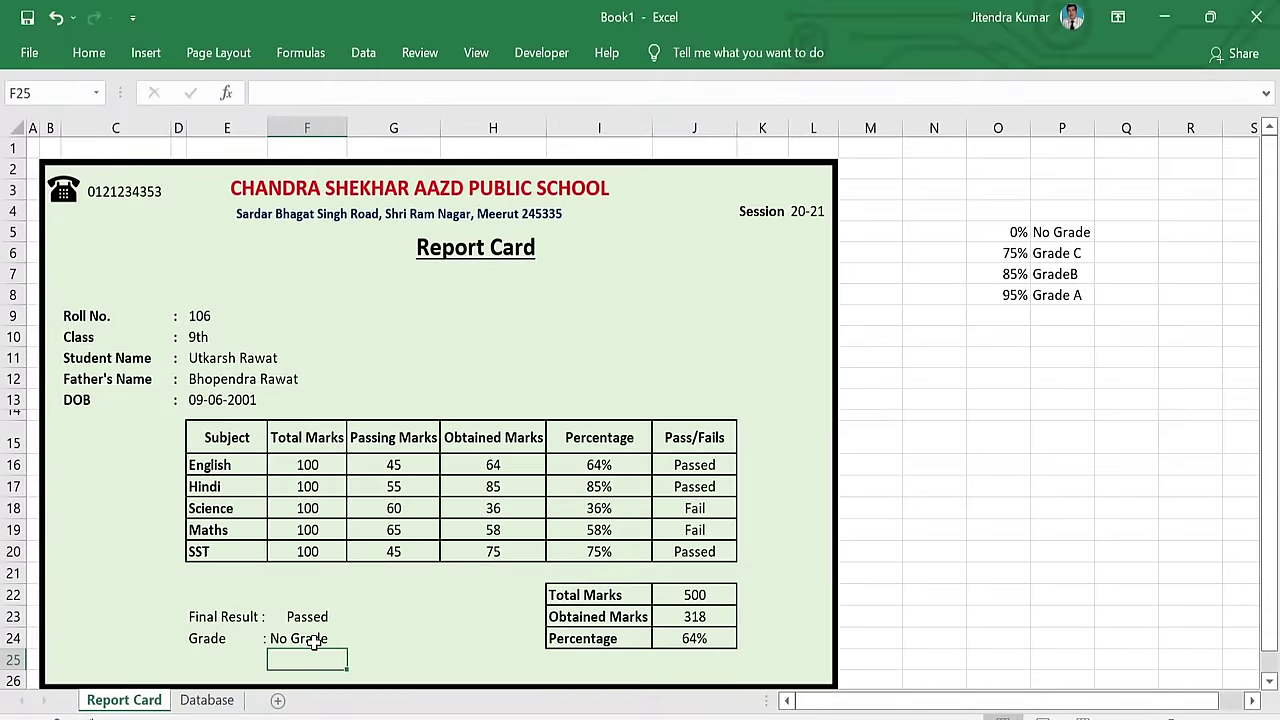
Centre-align the grade in cell F24.
left_click(300, 640)
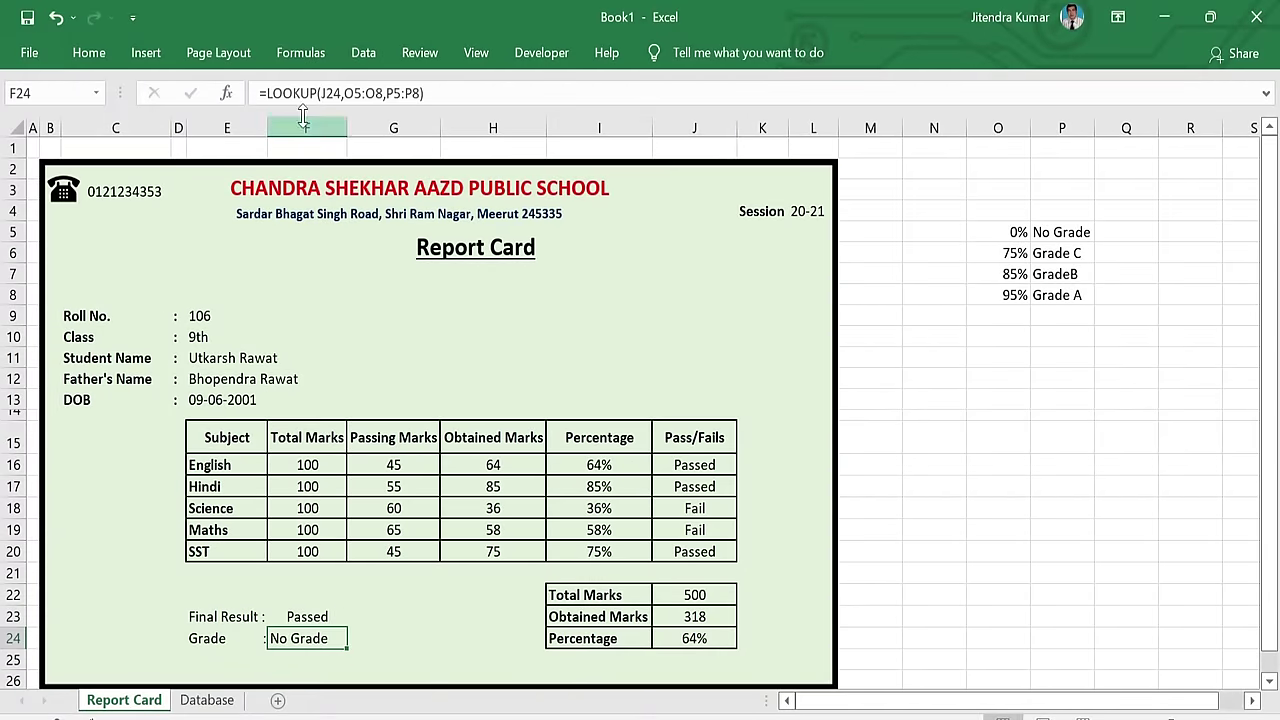
left_click(88, 52)
left_click(358, 132)
left_click(483, 665)
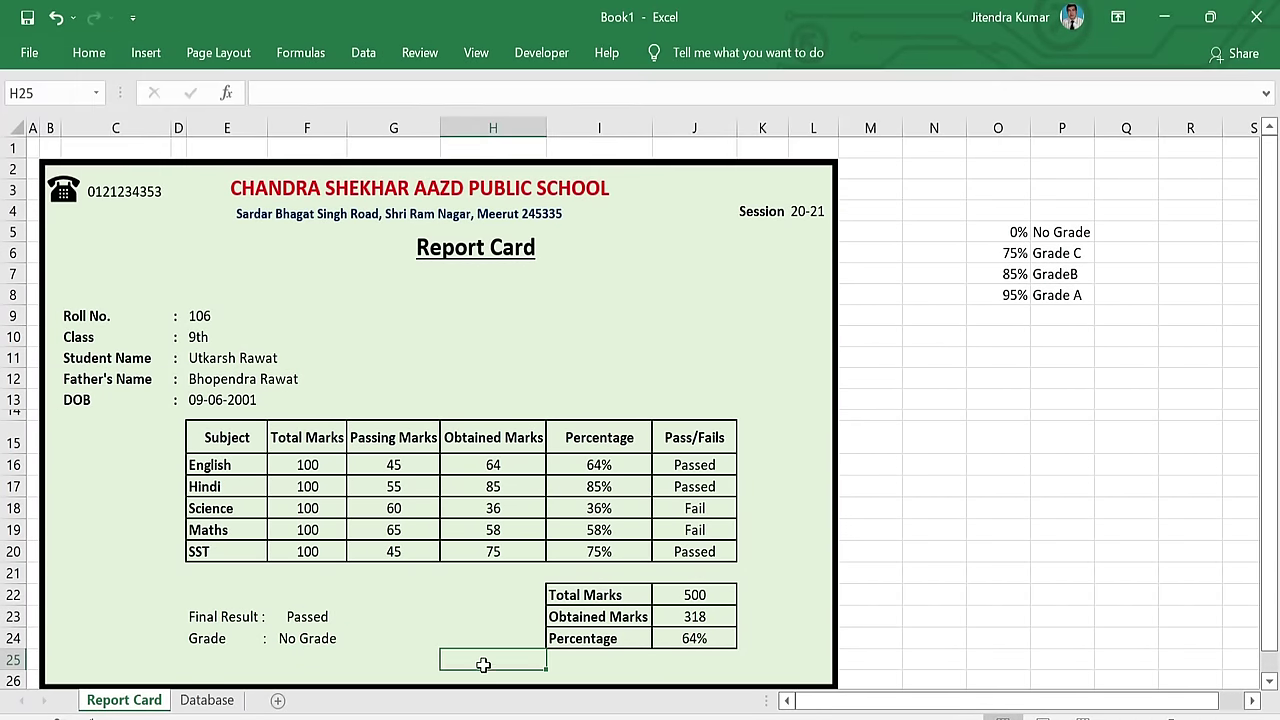
Switch the report card to roll number 111 from the E9 dropdown.
left_click(225, 314)
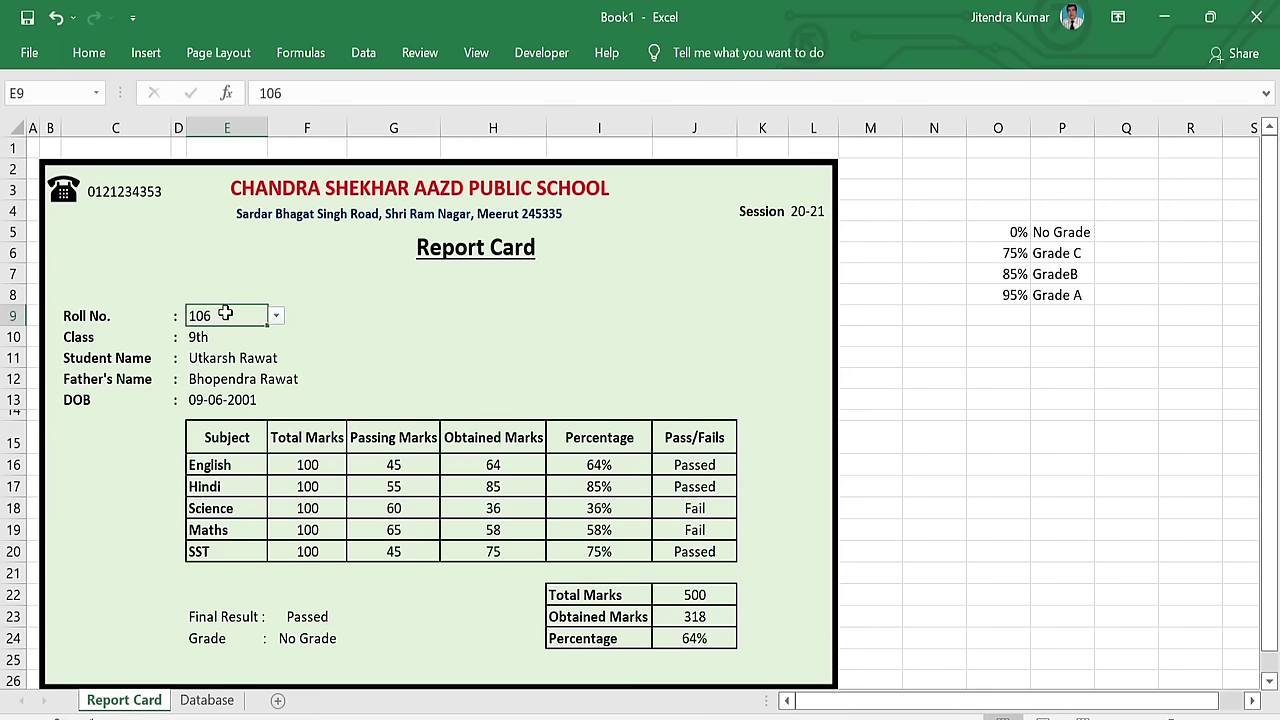
left_click(276, 316)
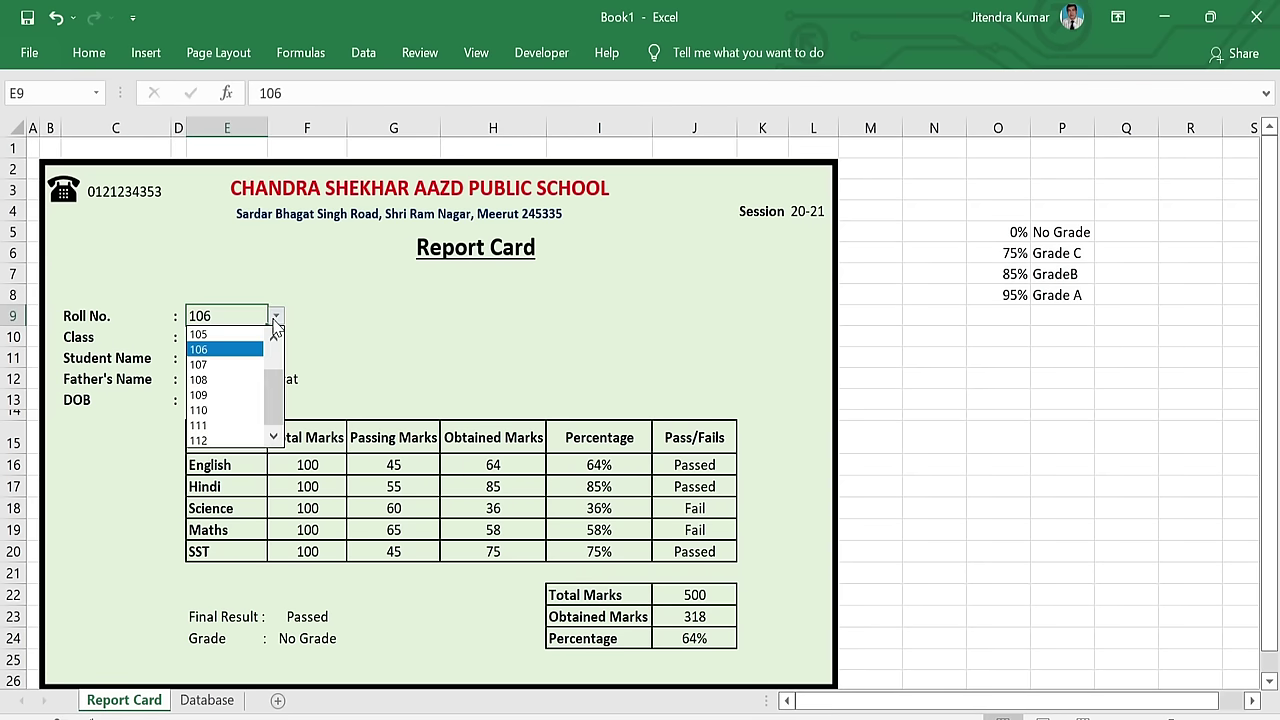
left_click(213, 428)
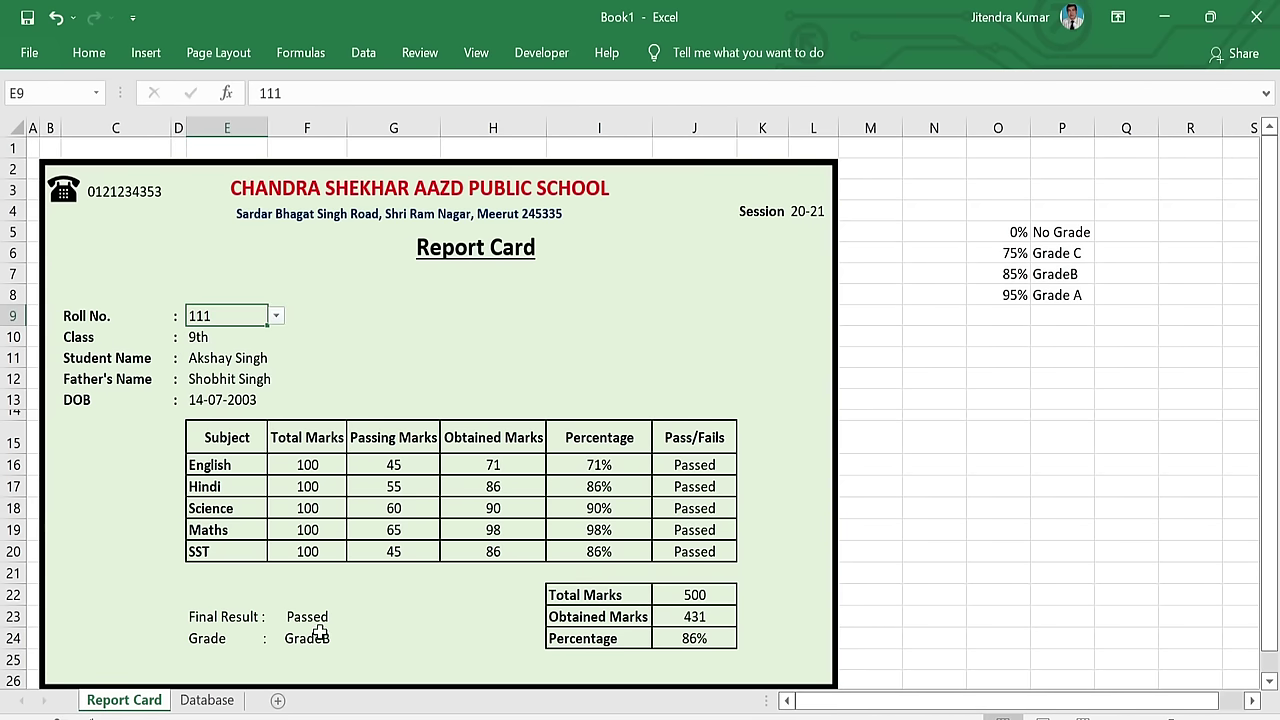
Correct the grade table entry 'GradeB' in P7 to read 'Grade B'.
left_click(1060, 275)
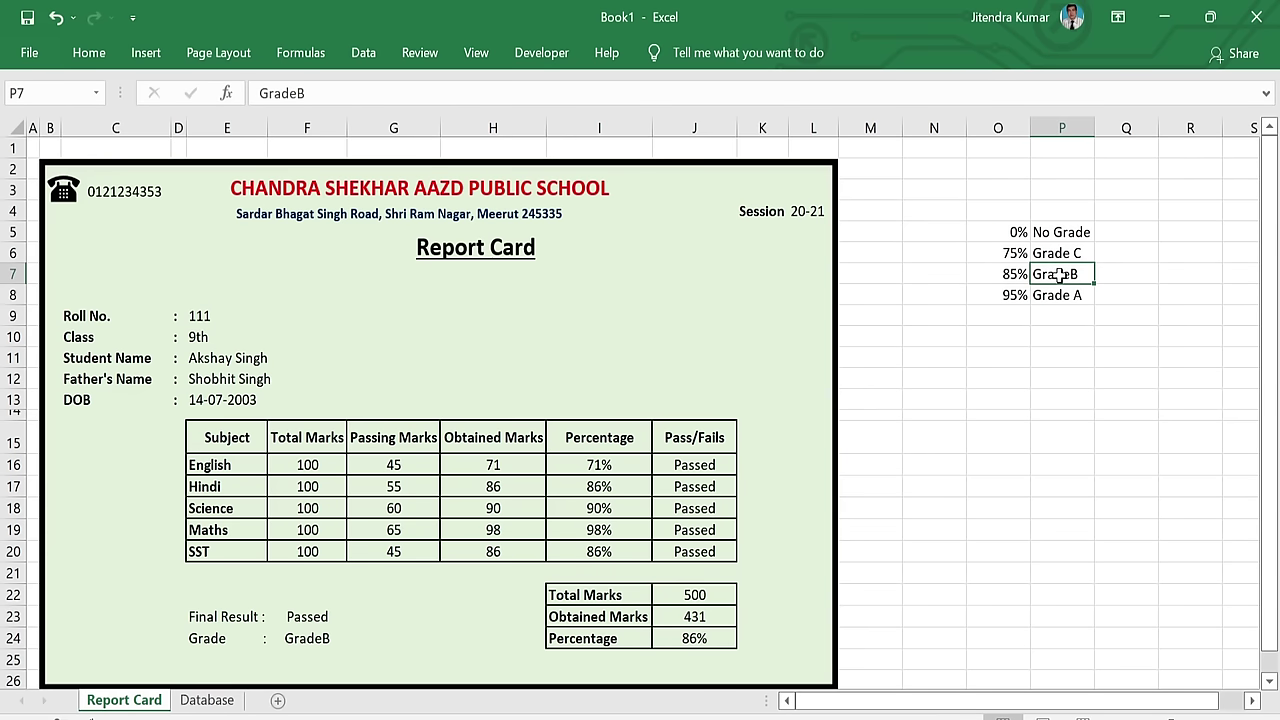
double_click(1065, 274)
left_click(1068, 398)
left_click(998, 148)
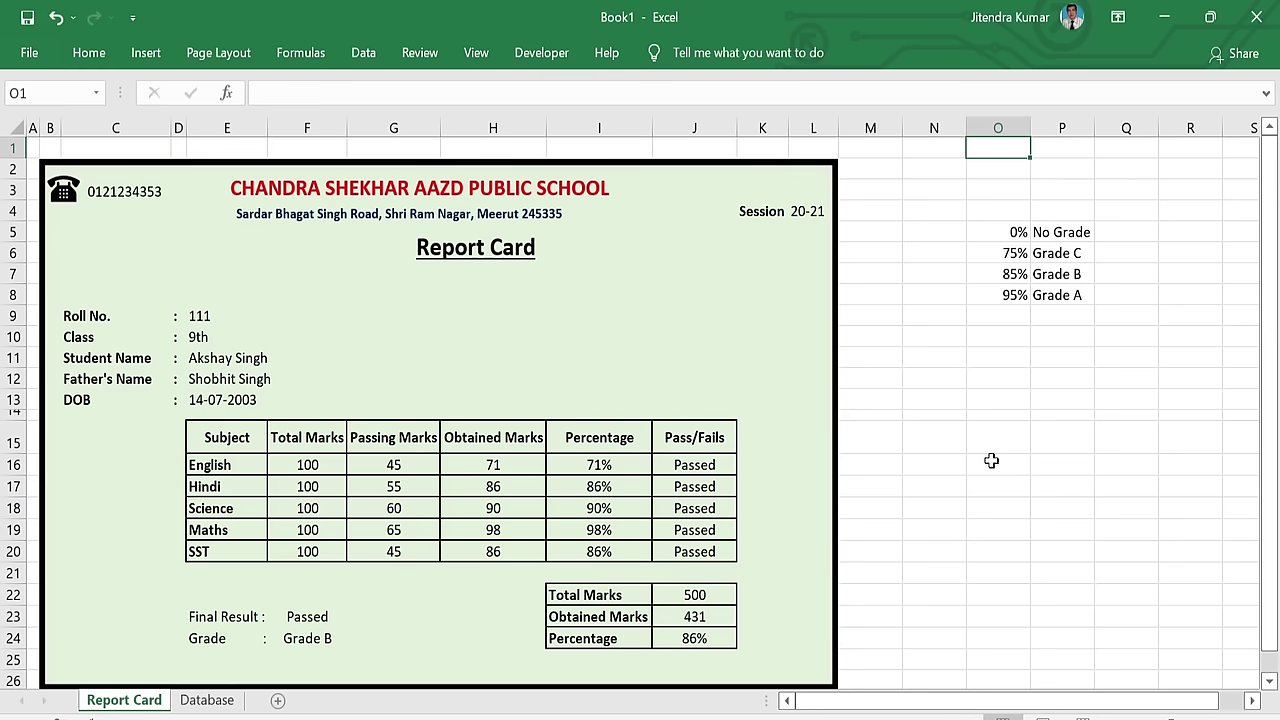
Draw a text box at the card's bottom-right reading 'Principal' in bold.
left_click(146, 52)
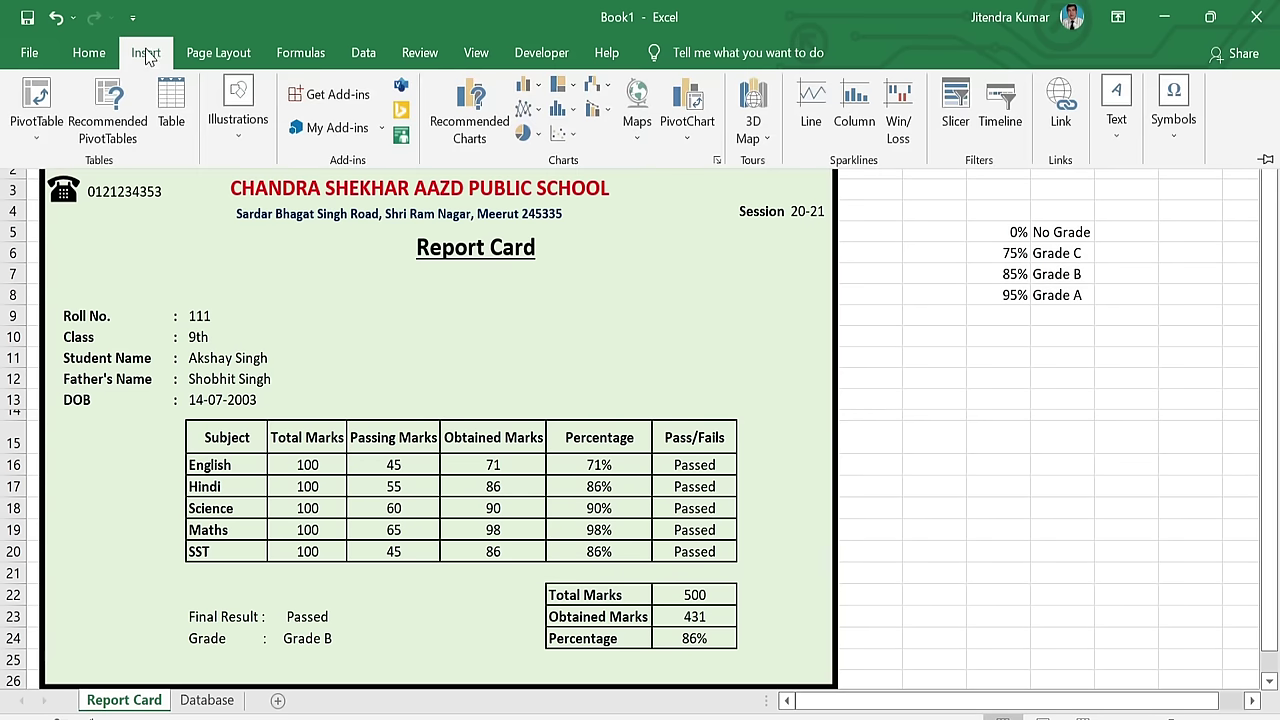
left_click(238, 115)
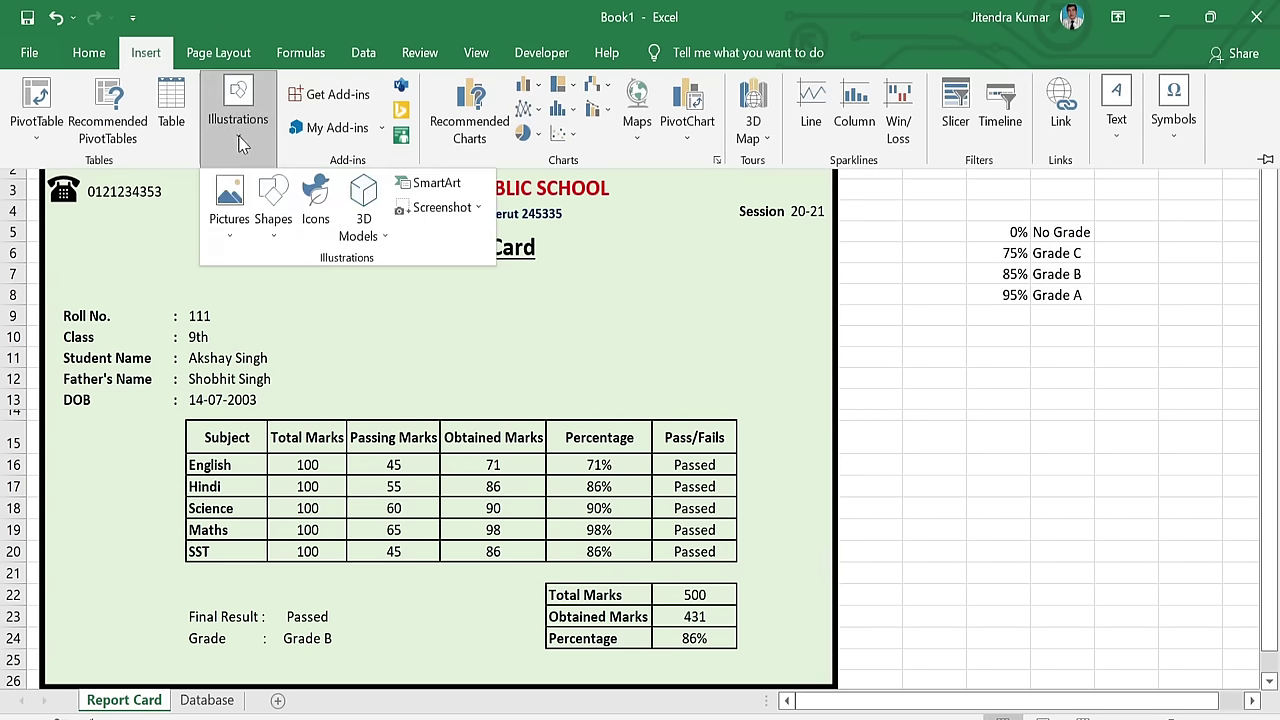
left_click(273, 225)
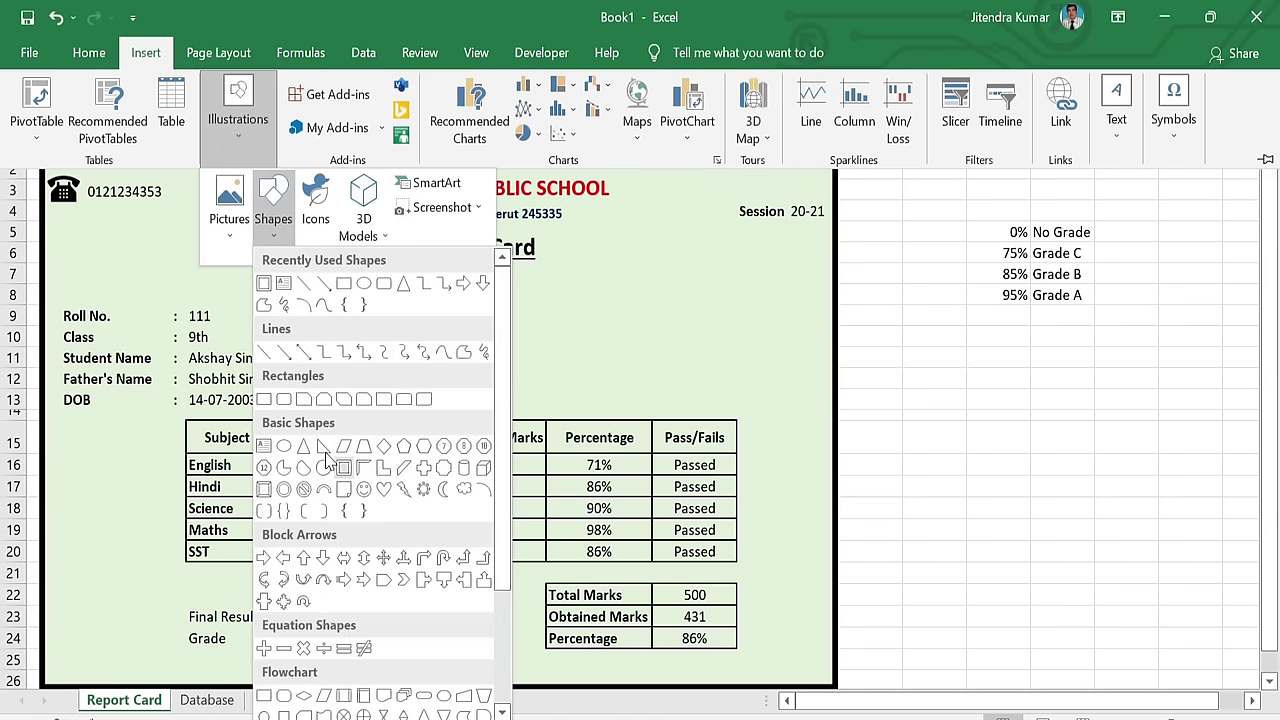
left_click(277, 296)
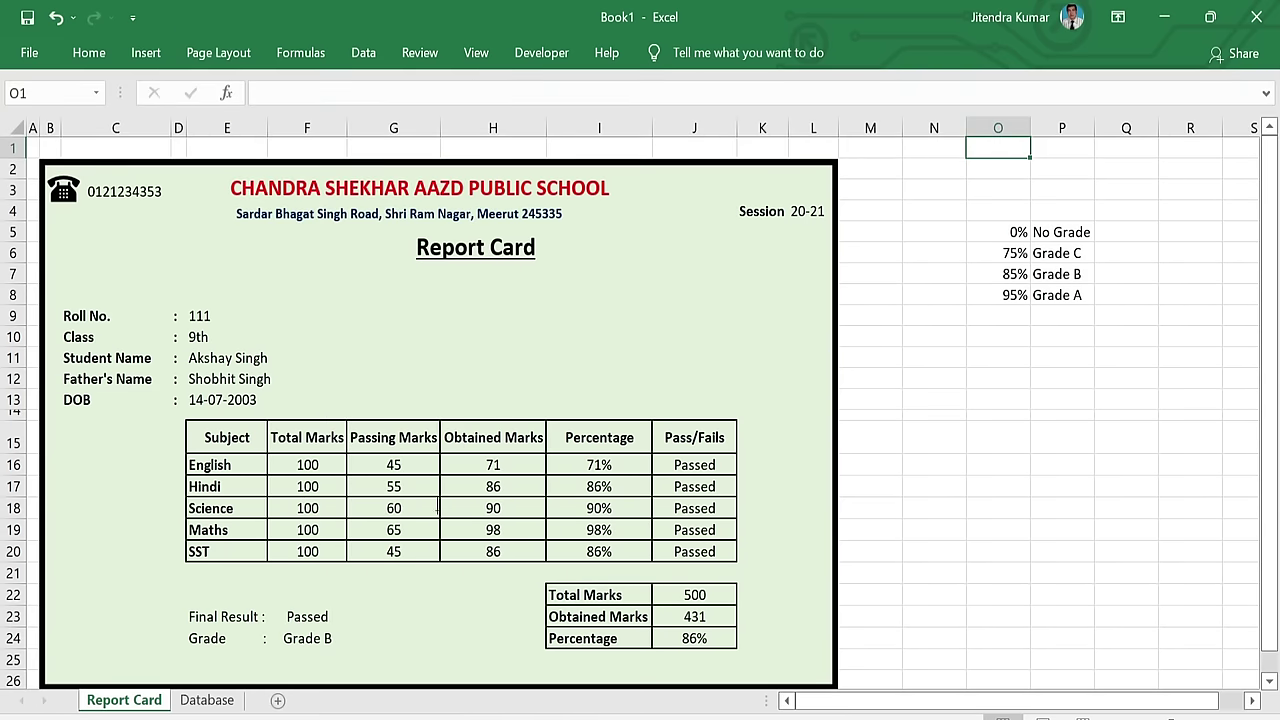
left_click_drag(704, 655, 825, 527)
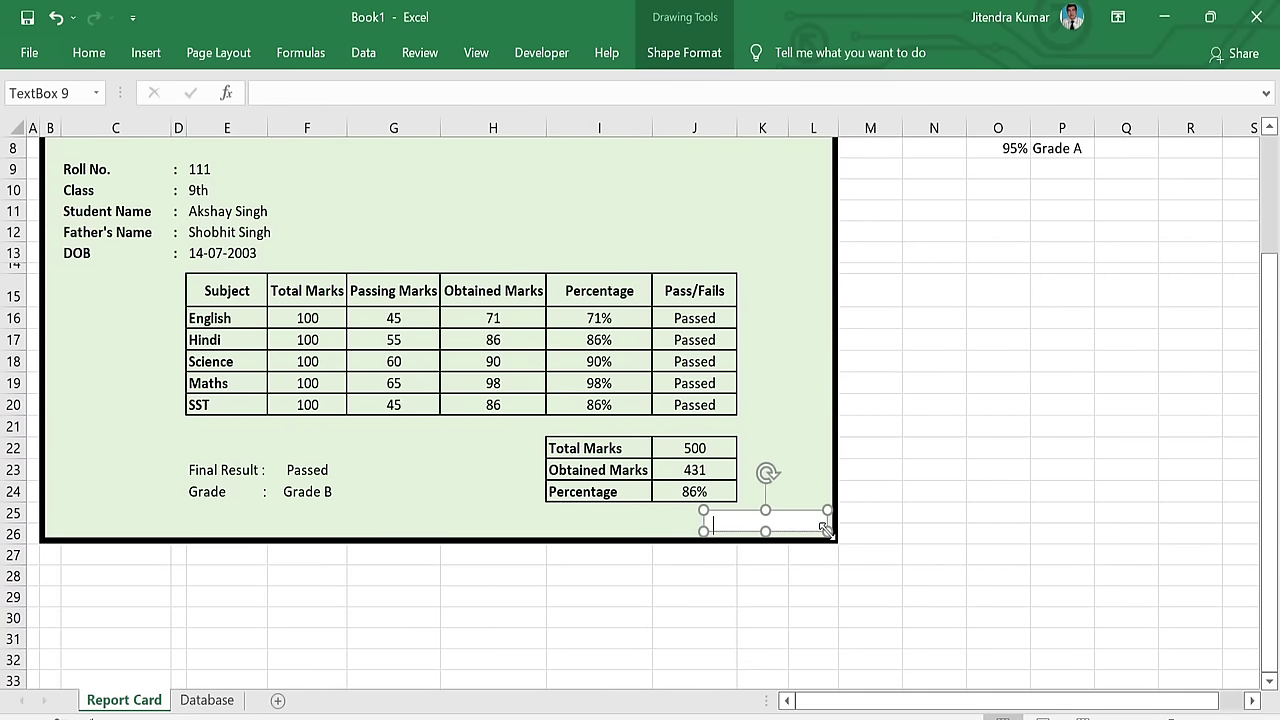
type("Principal")
key("ctrl+a")
key("ctrl+b")
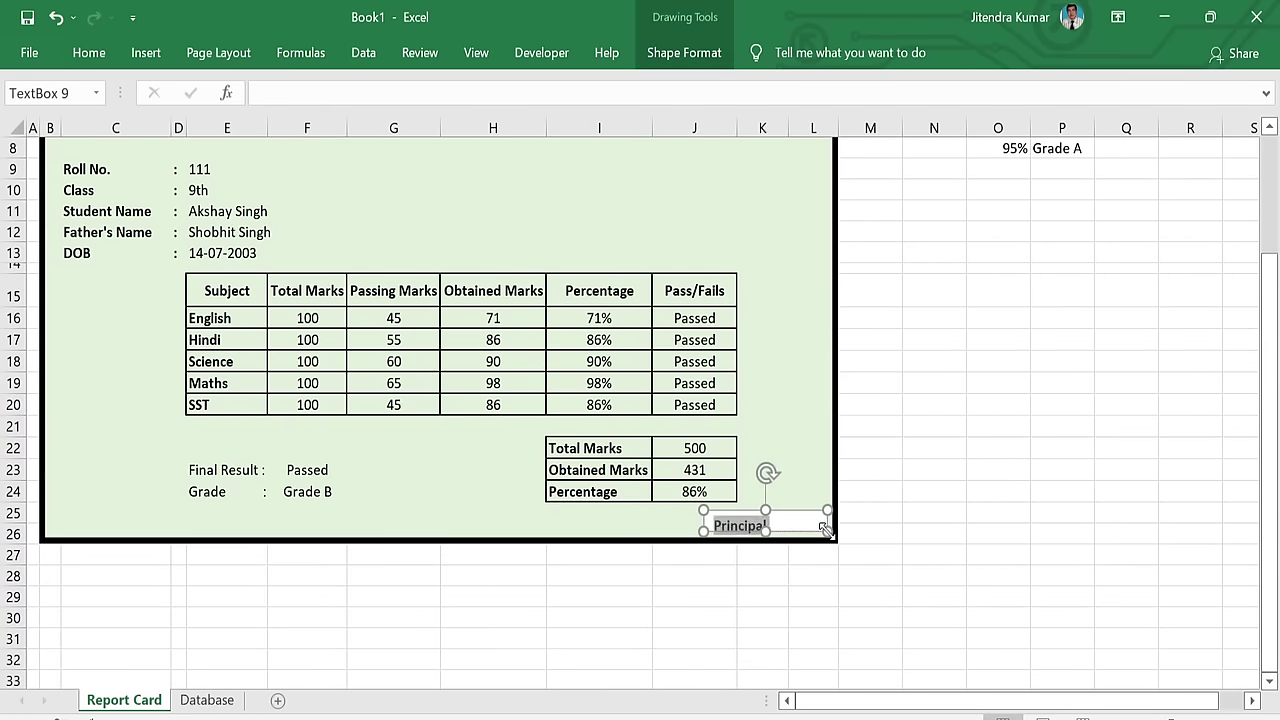
Centre the Principal text horizontally and vertically in its box.
left_click(113, 55)
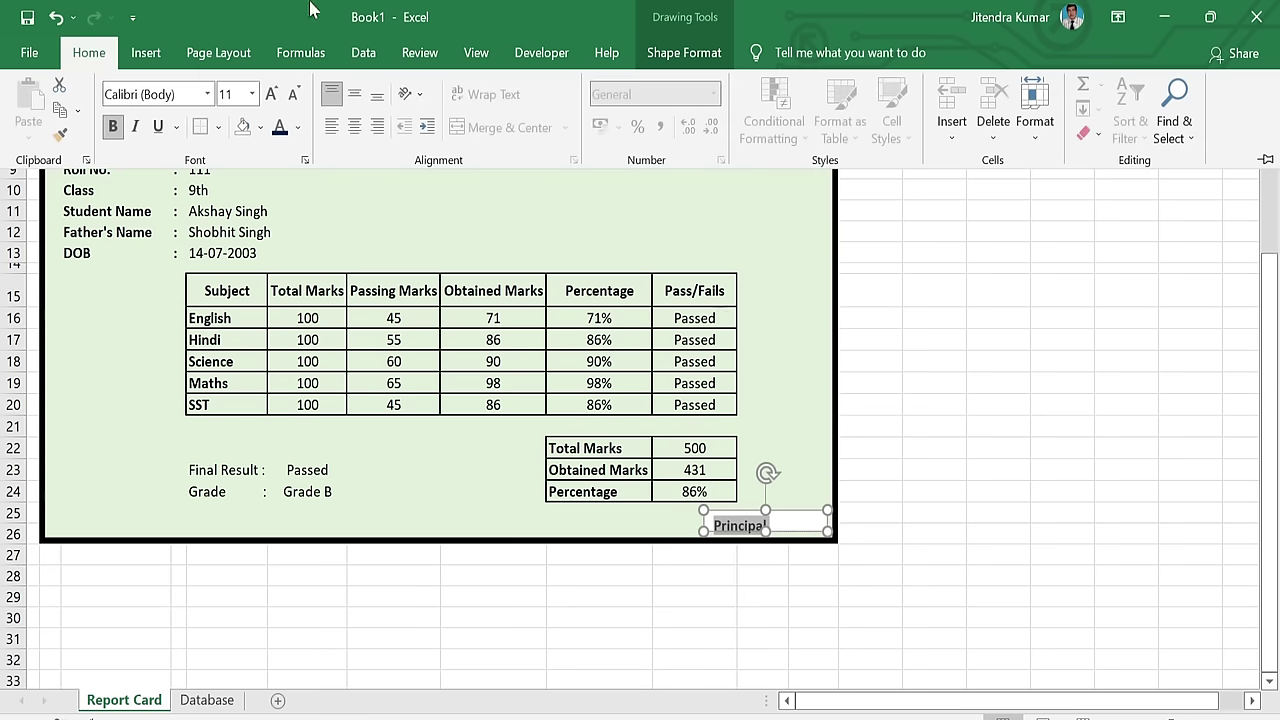
left_click(358, 129)
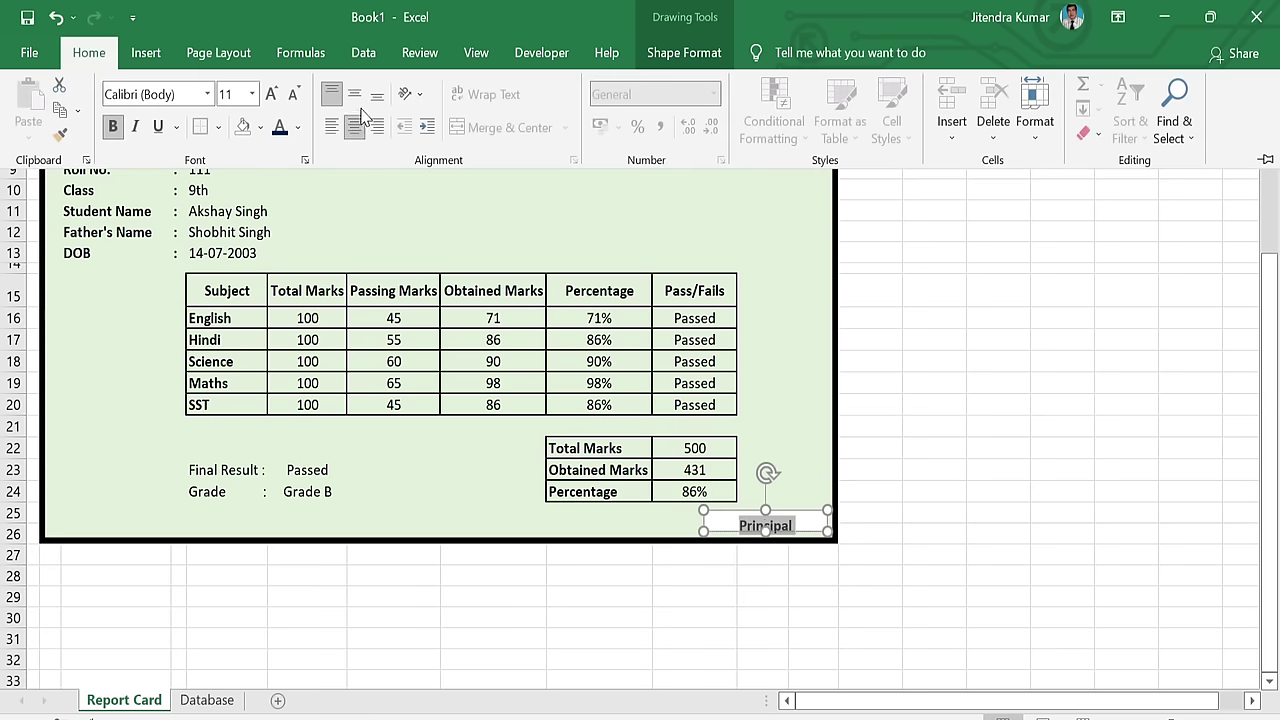
left_click(354, 93)
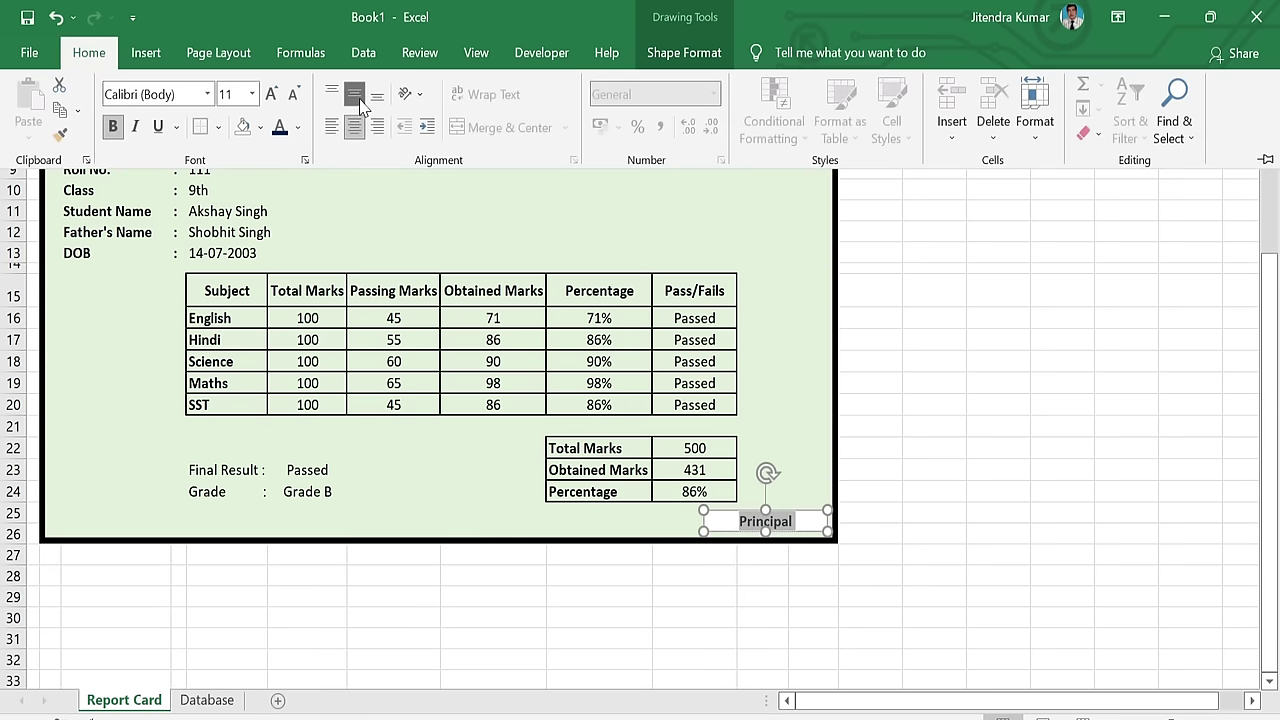
Give the Principal text box No Fill and No Outline.
left_click(655, 53)
left_click(526, 87)
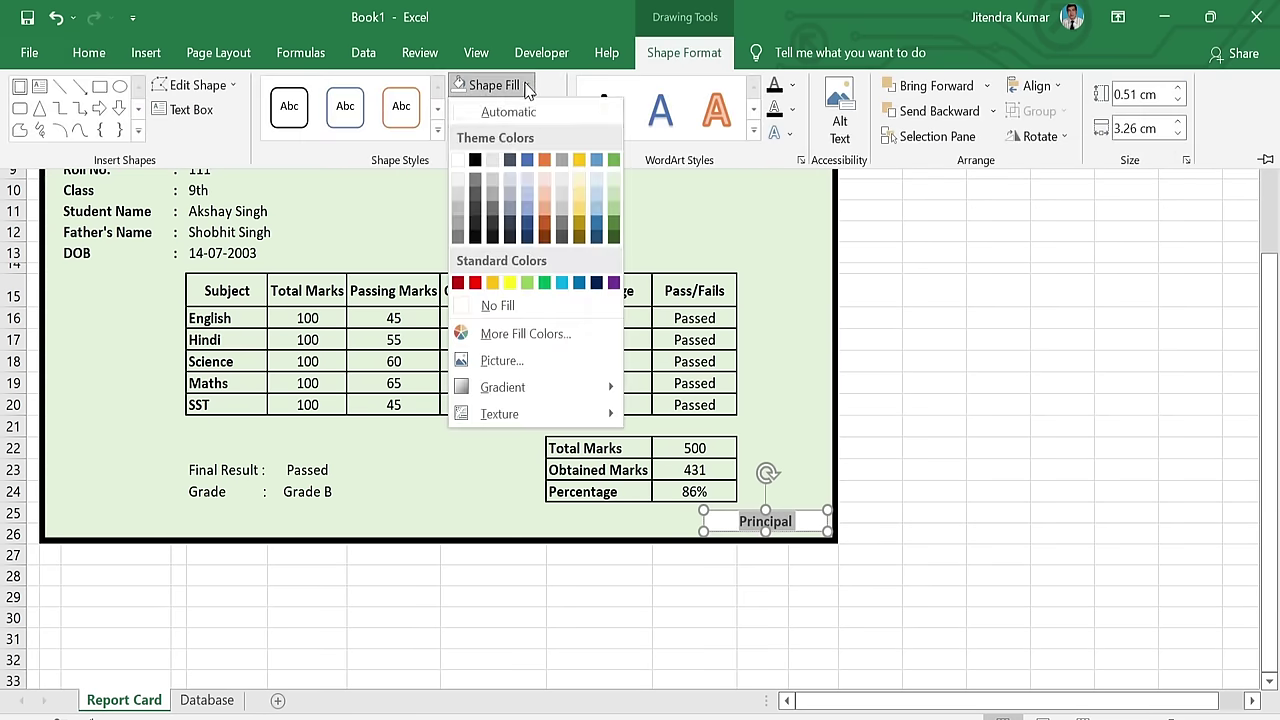
left_click(522, 306)
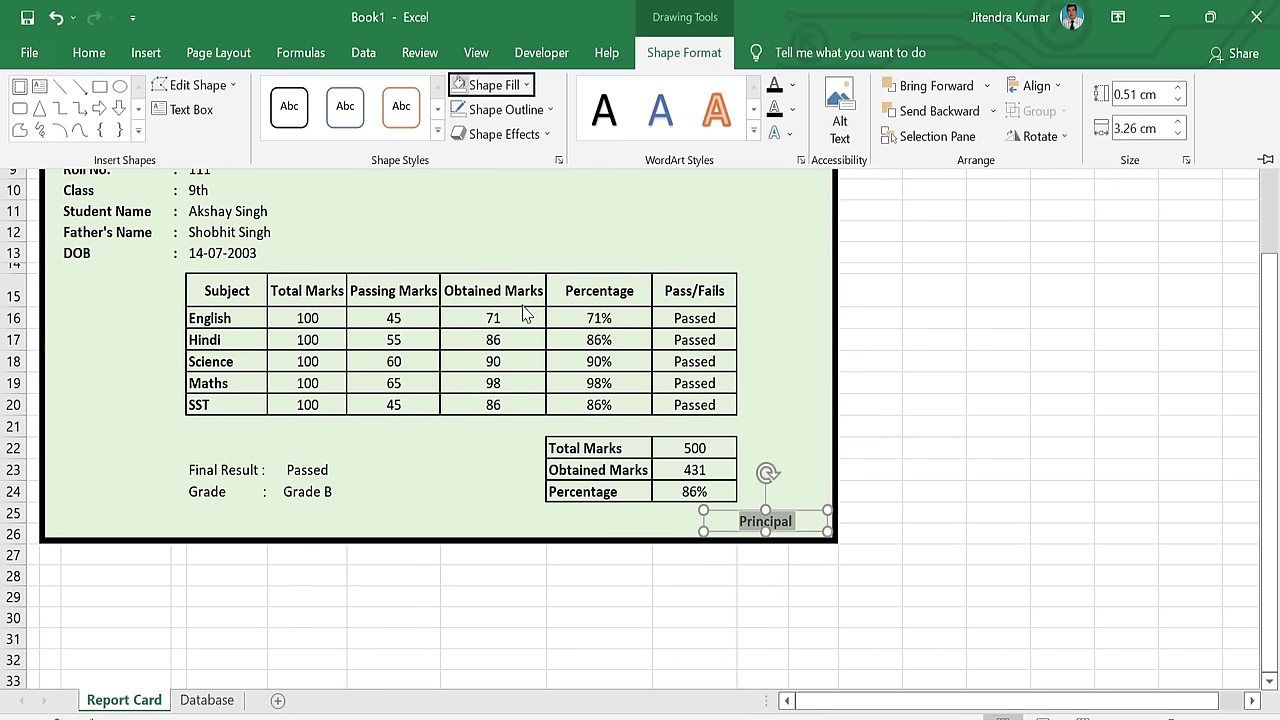
left_click(545, 110)
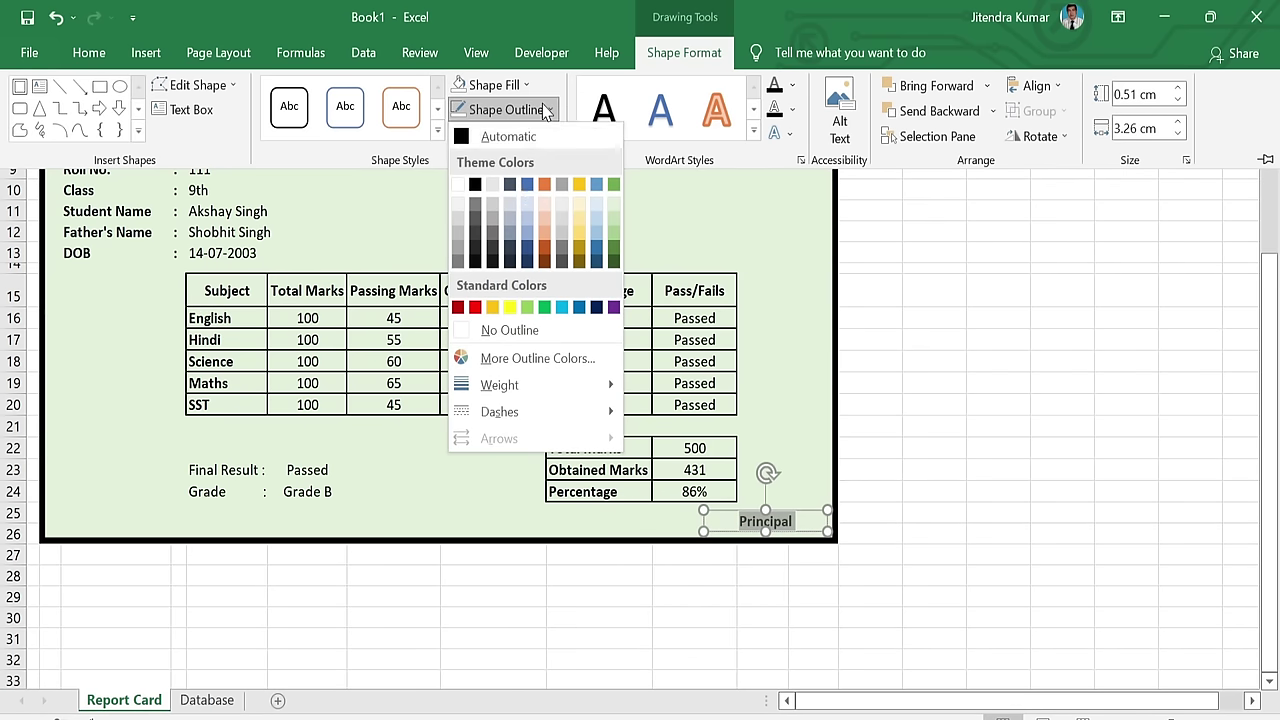
left_click(513, 330)
left_click(926, 577)
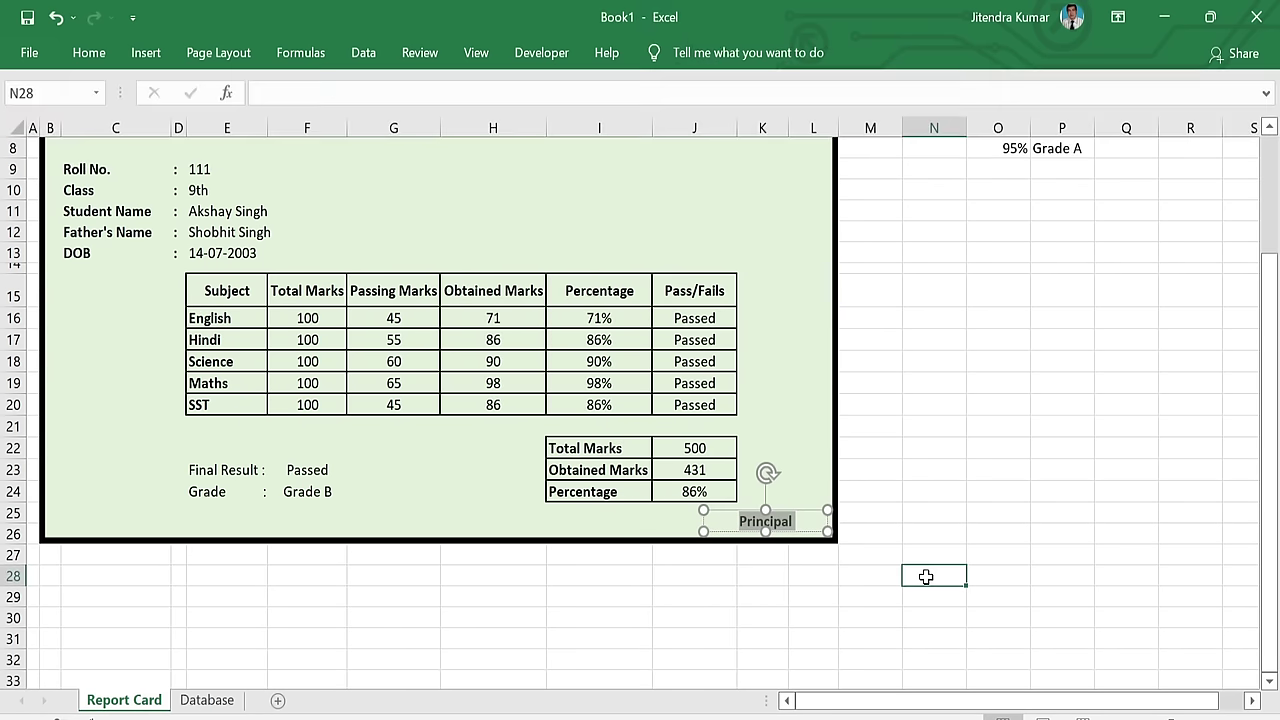
left_click(790, 521)
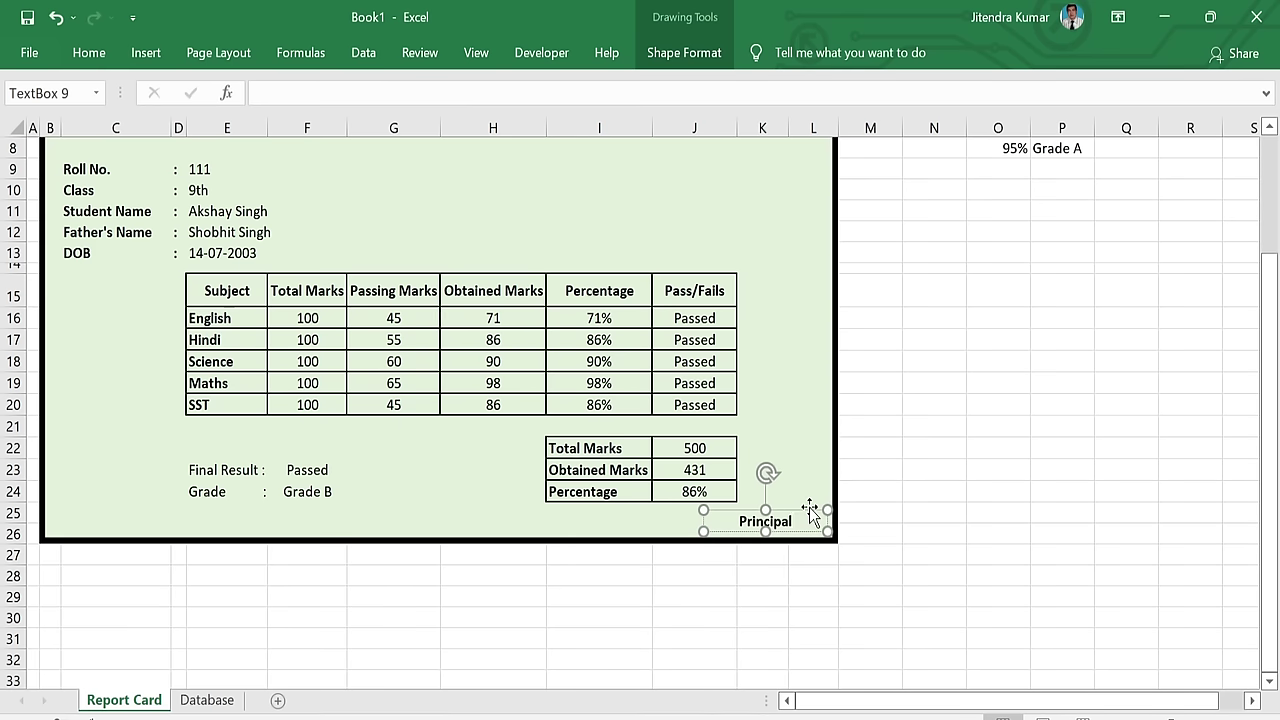
Duplicate the Principal label, move the copy to the bottom-left and change its text to 'Controller'.
key("ctrl+d")
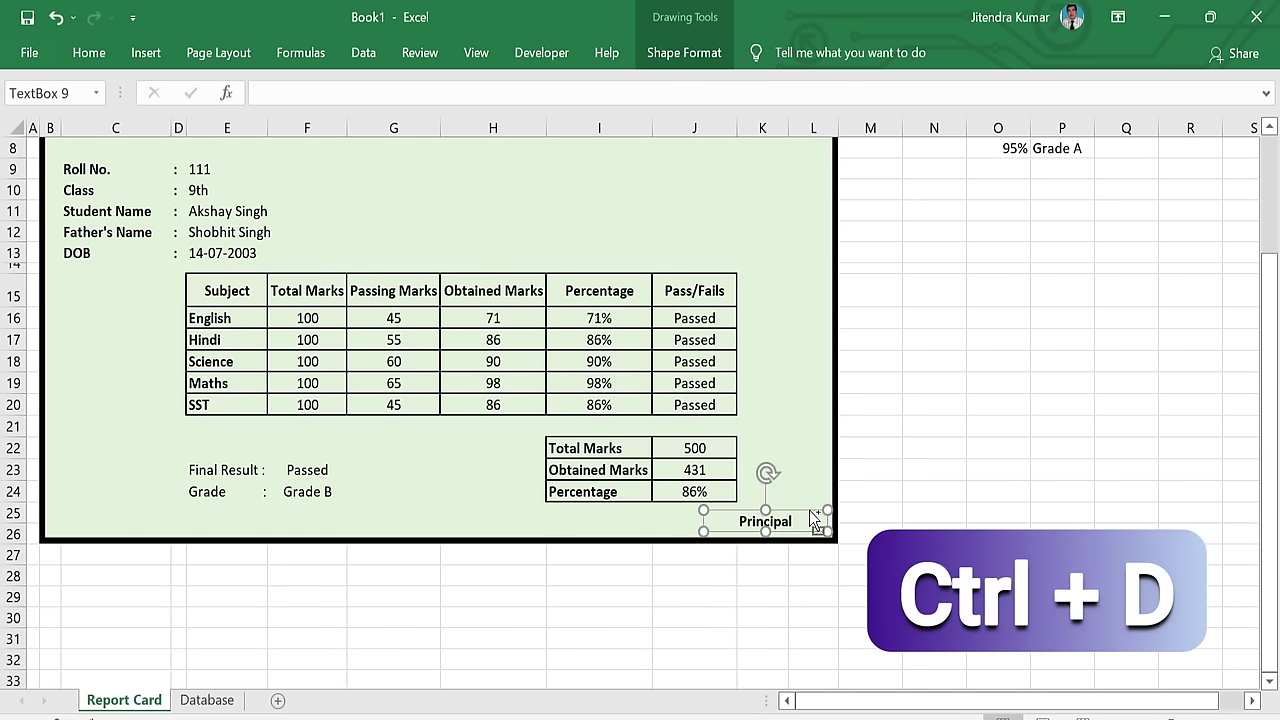
key("ctrl+d")
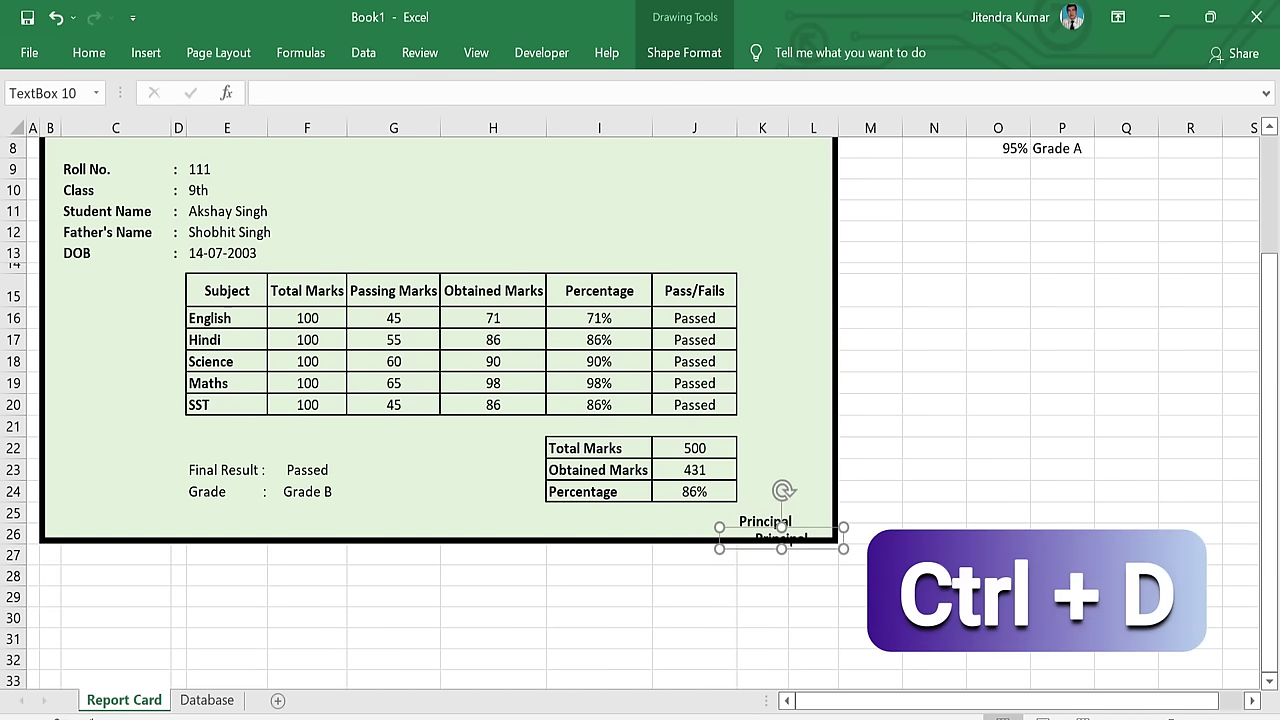
left_click_drag(818, 530, 107, 506)
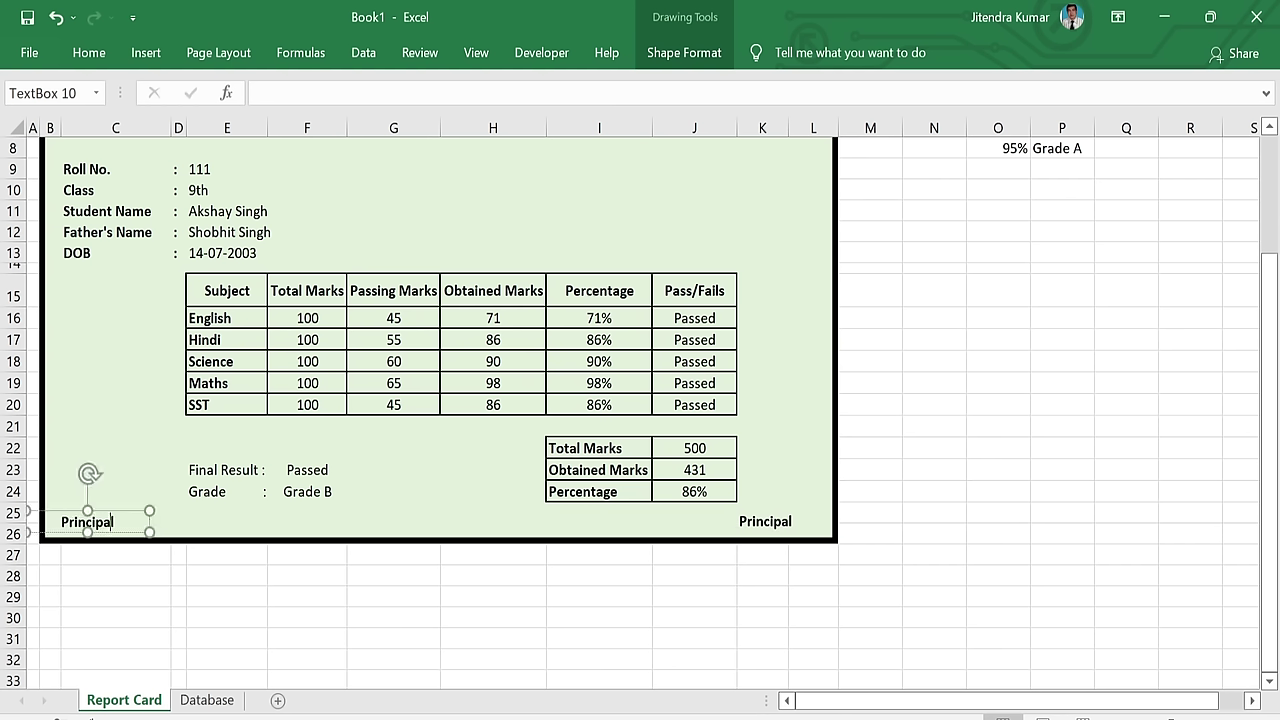
key("BackSpace")
key("BackSpace")
key("BackSpace")
type("Controller")
left_click(217, 576)
key("Up")
key("Up")
key("Up")
key("Up")
key("Up")
key("Up")
key("Up")
key("Up")
left_click_drag(922, 208, 1151, 327)
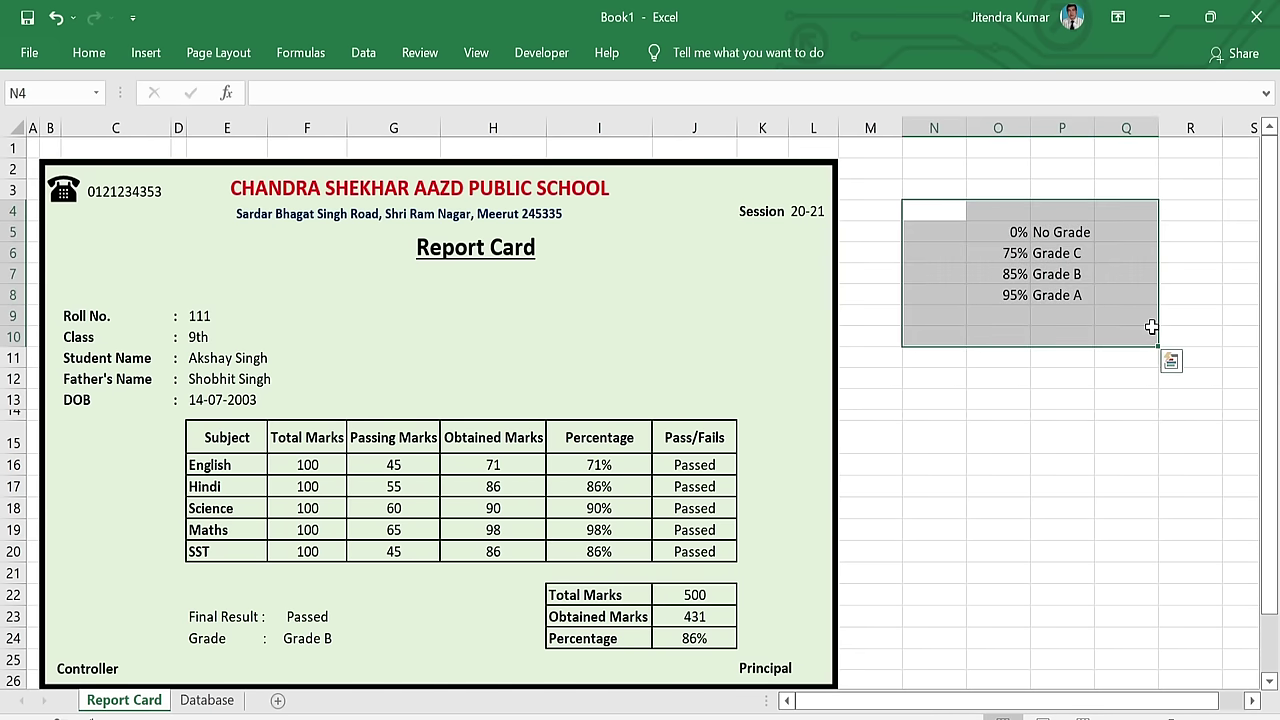
Hide the grade lookup table N4:Q10 by setting its font colour to white.
left_click(88, 52)
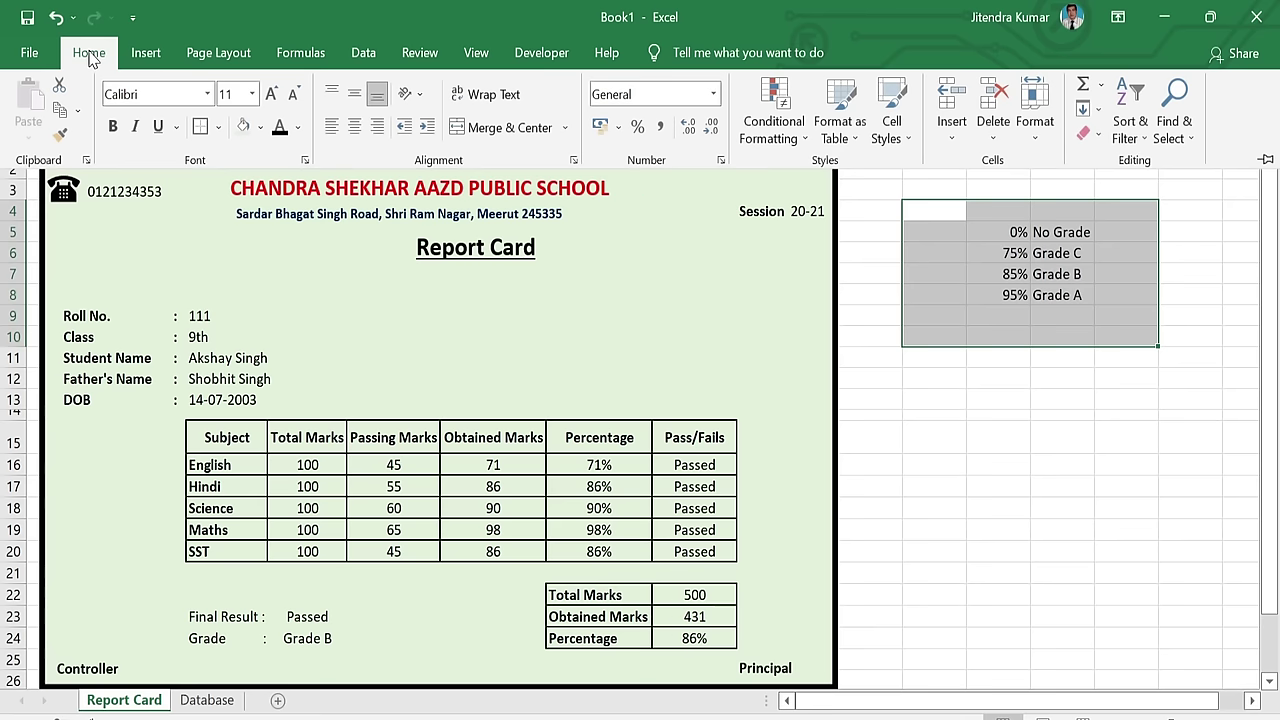
left_click(297, 127)
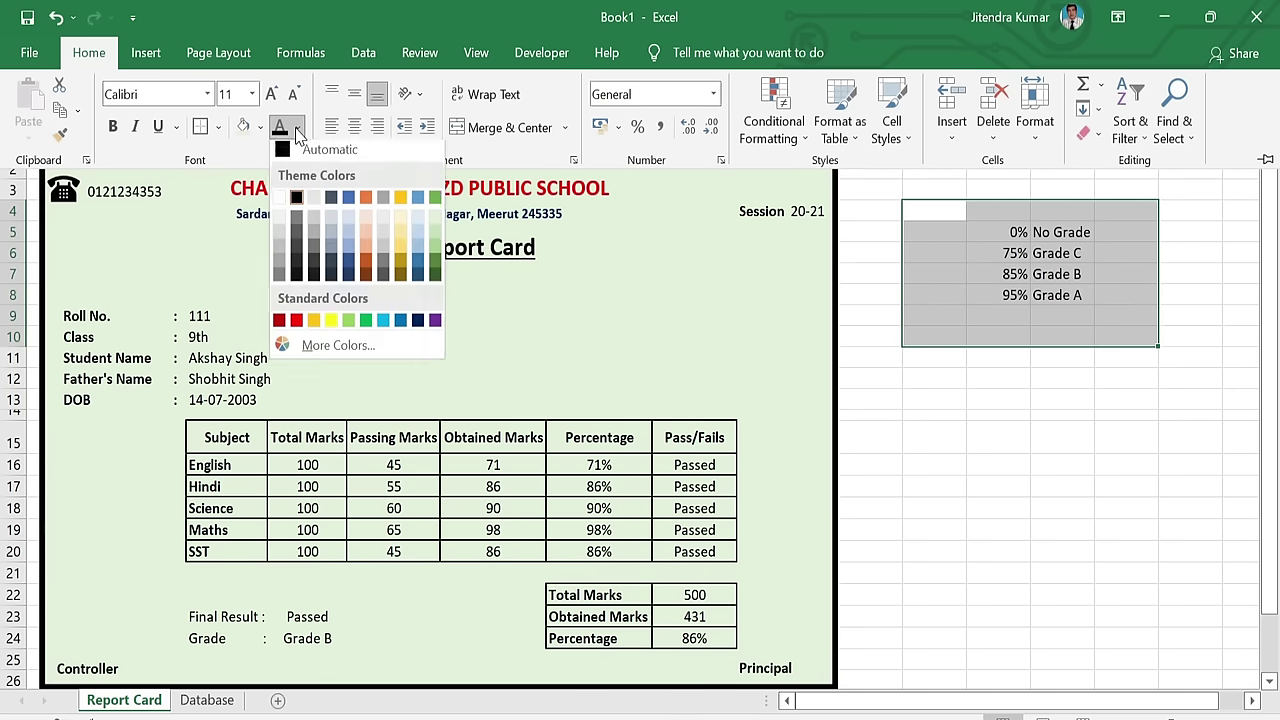
left_click(281, 205)
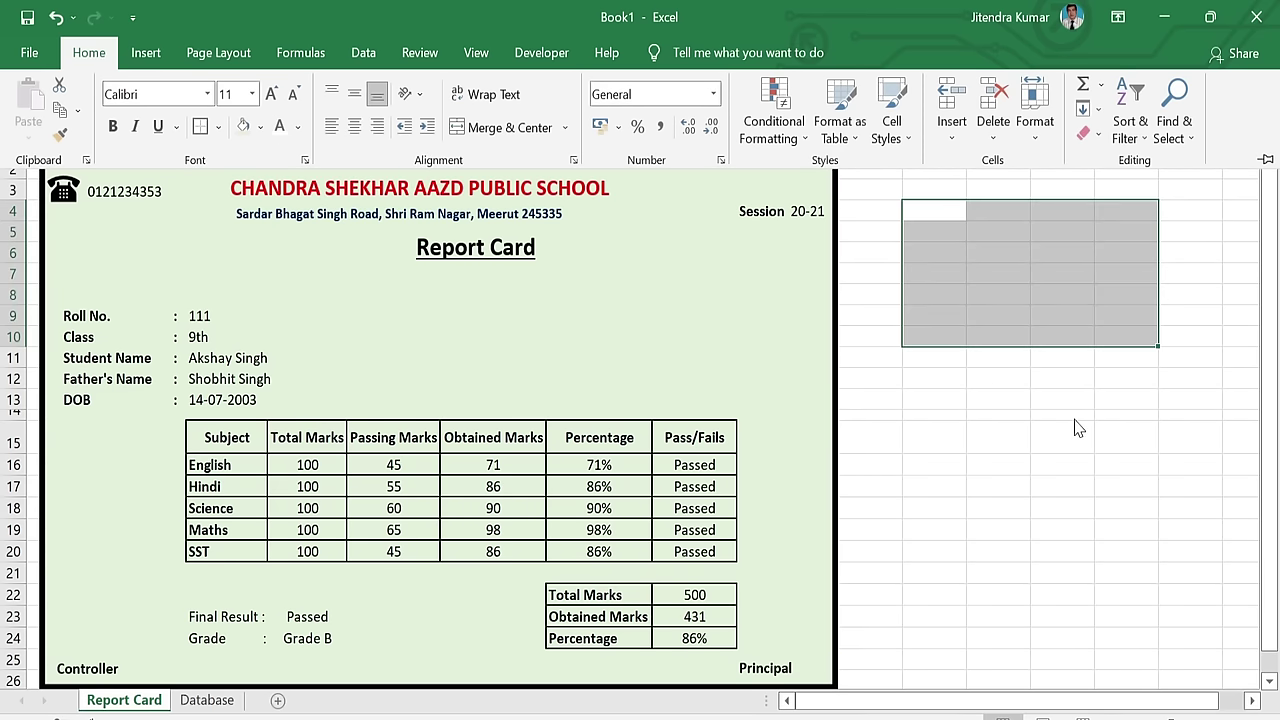
left_click(1007, 463)
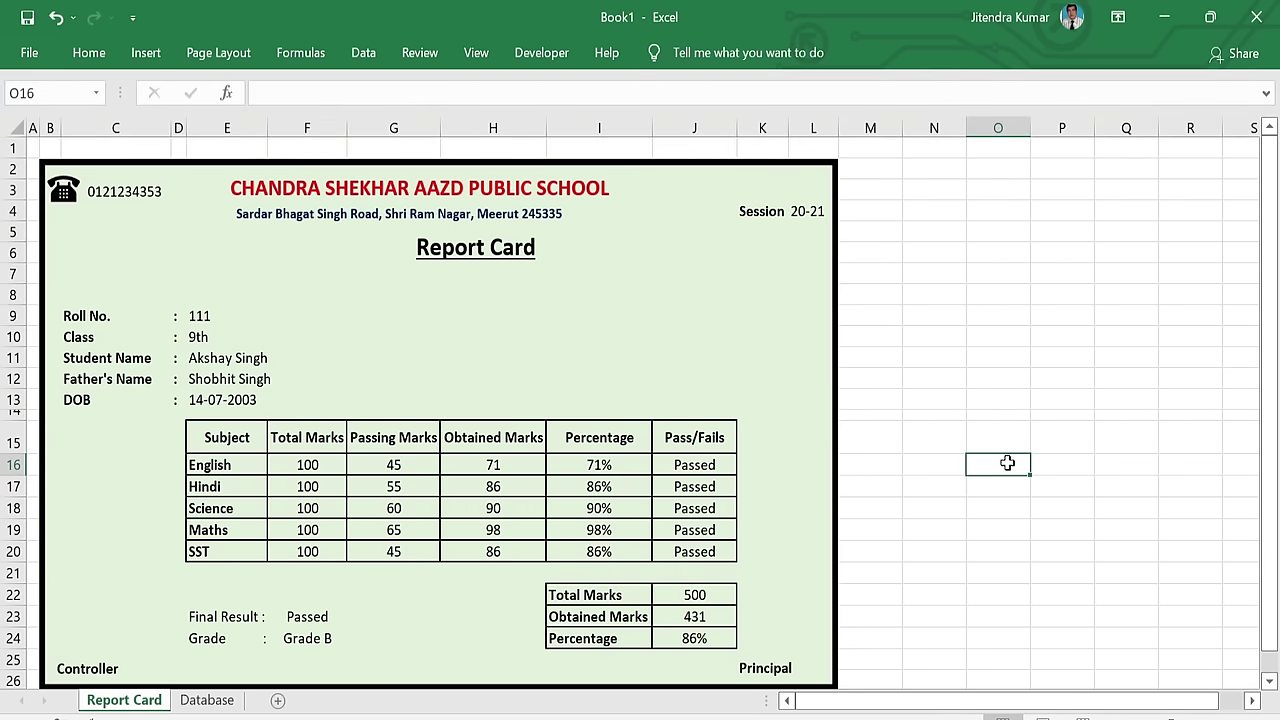
Turn off the sheet's gridlines from the View tab.
left_click(476, 54)
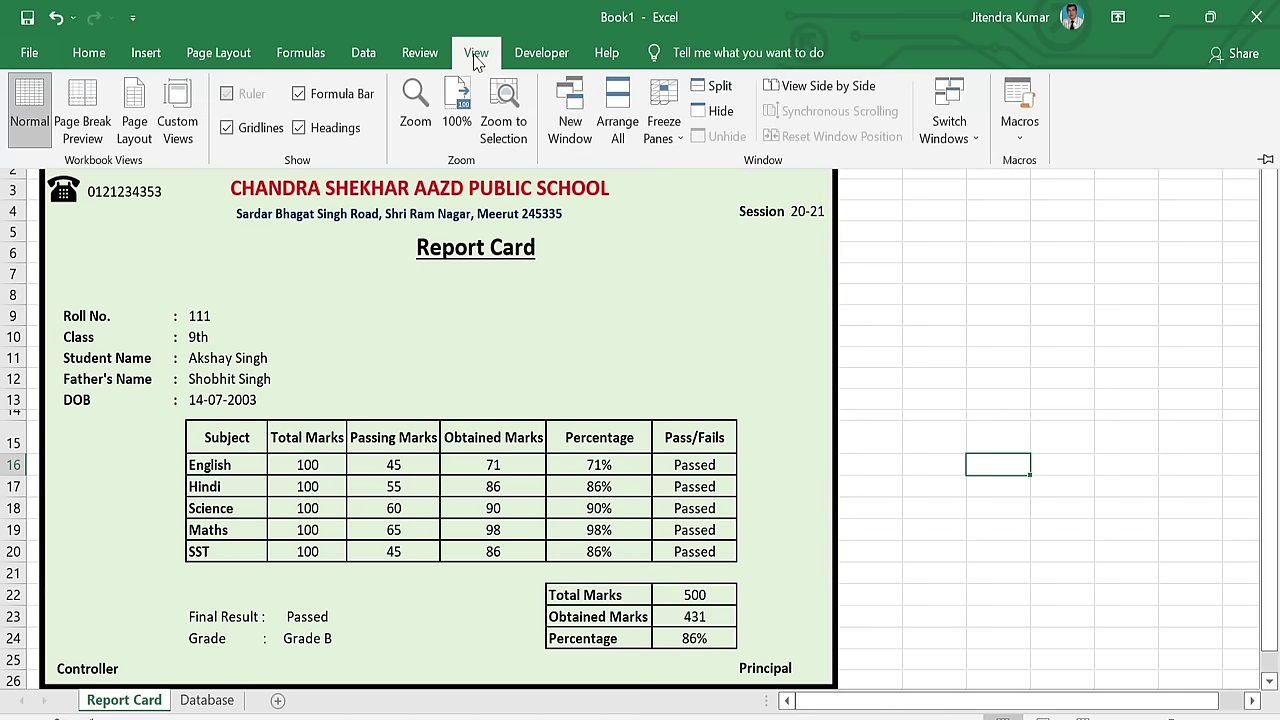
left_click(234, 137)
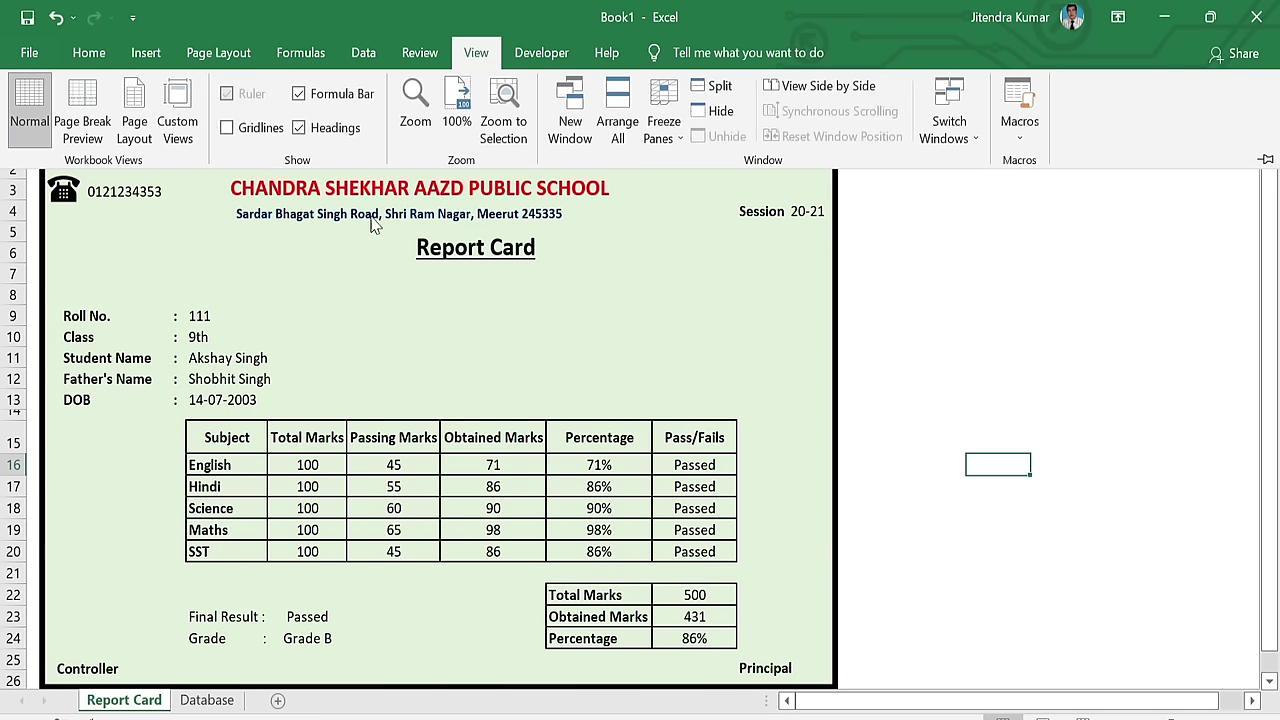
left_click(1150, 316)
left_click(1150, 313)
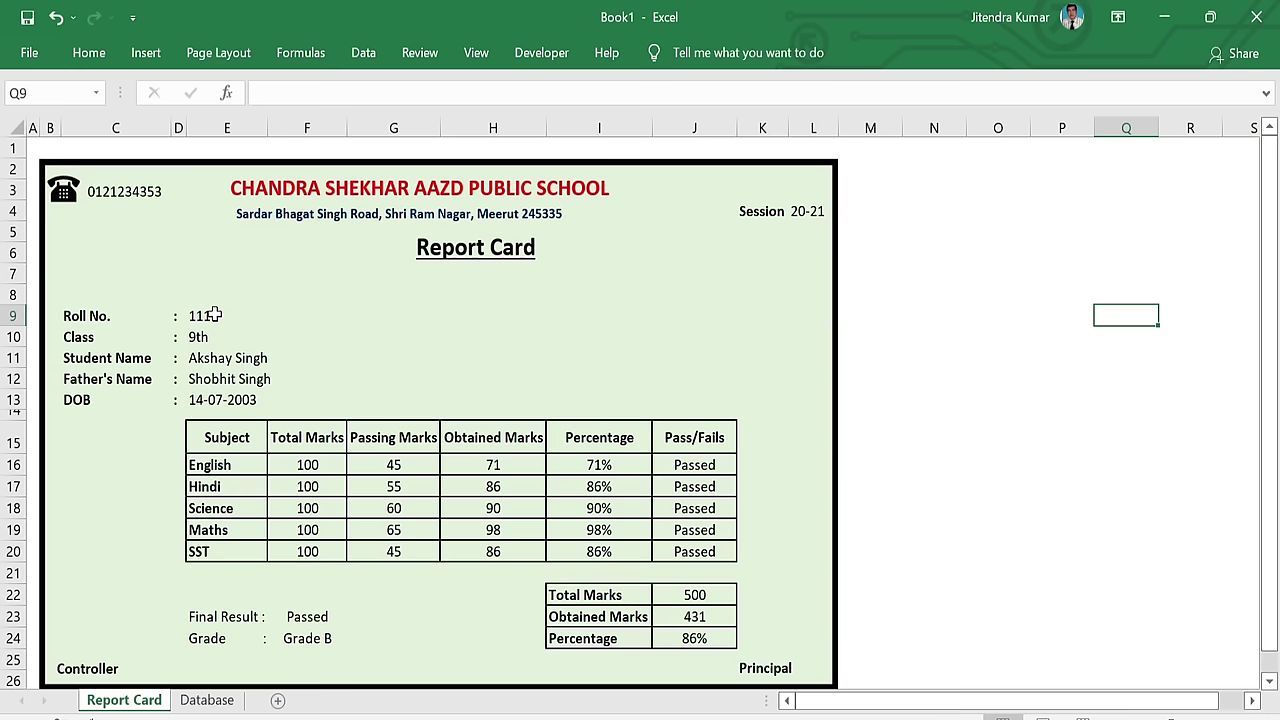
Change Roll No. in E9 to 107, then to 109, showing 61% and No Grade.
left_click(217, 315)
left_click(276, 316)
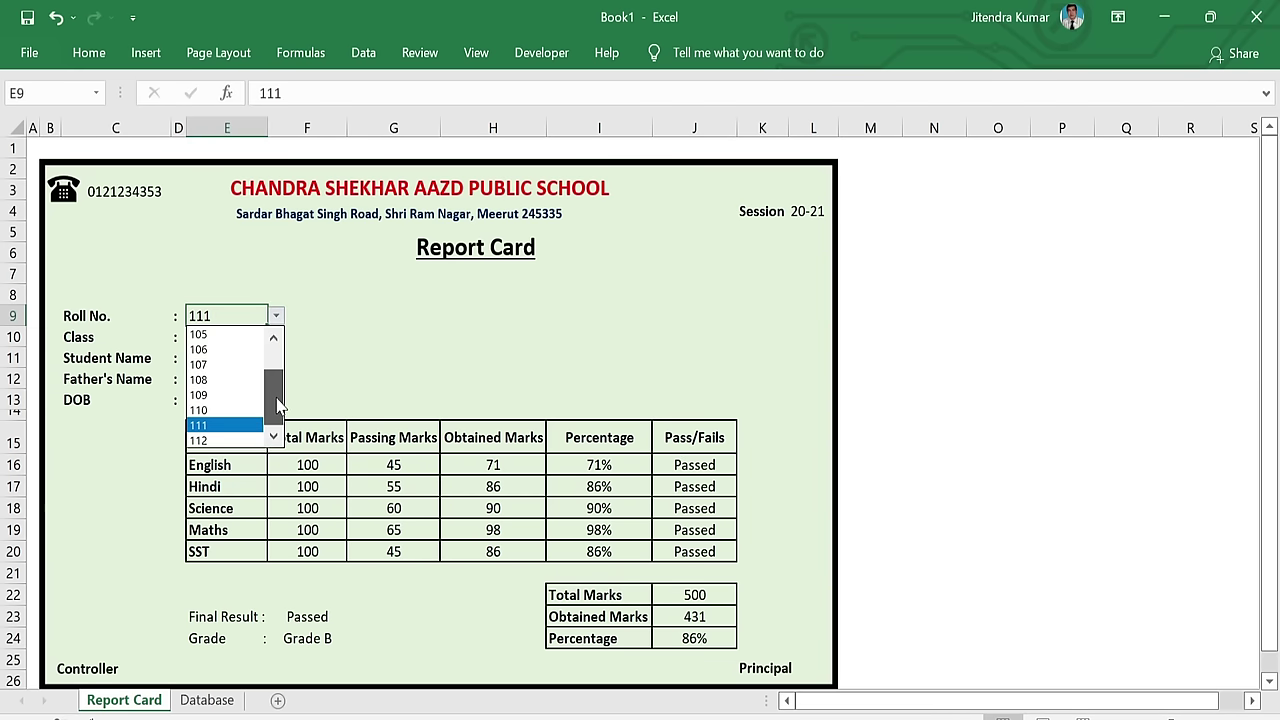
left_click(219, 368)
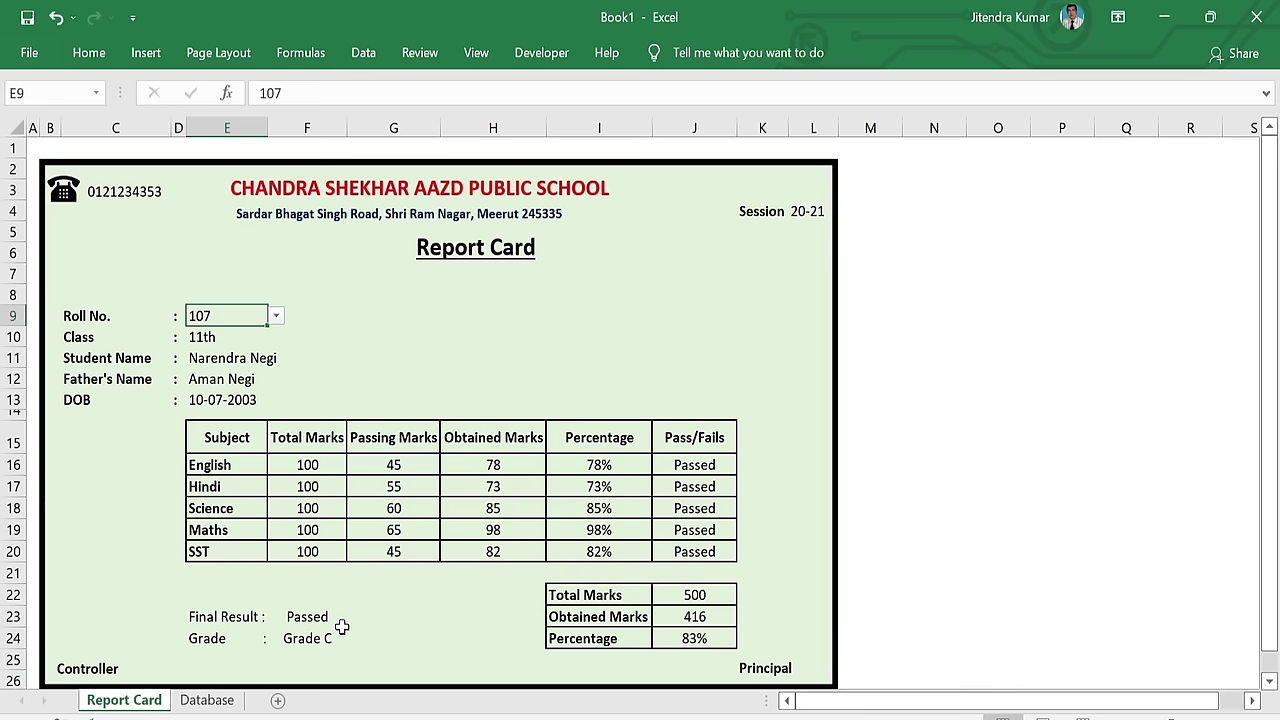
left_click(277, 317)
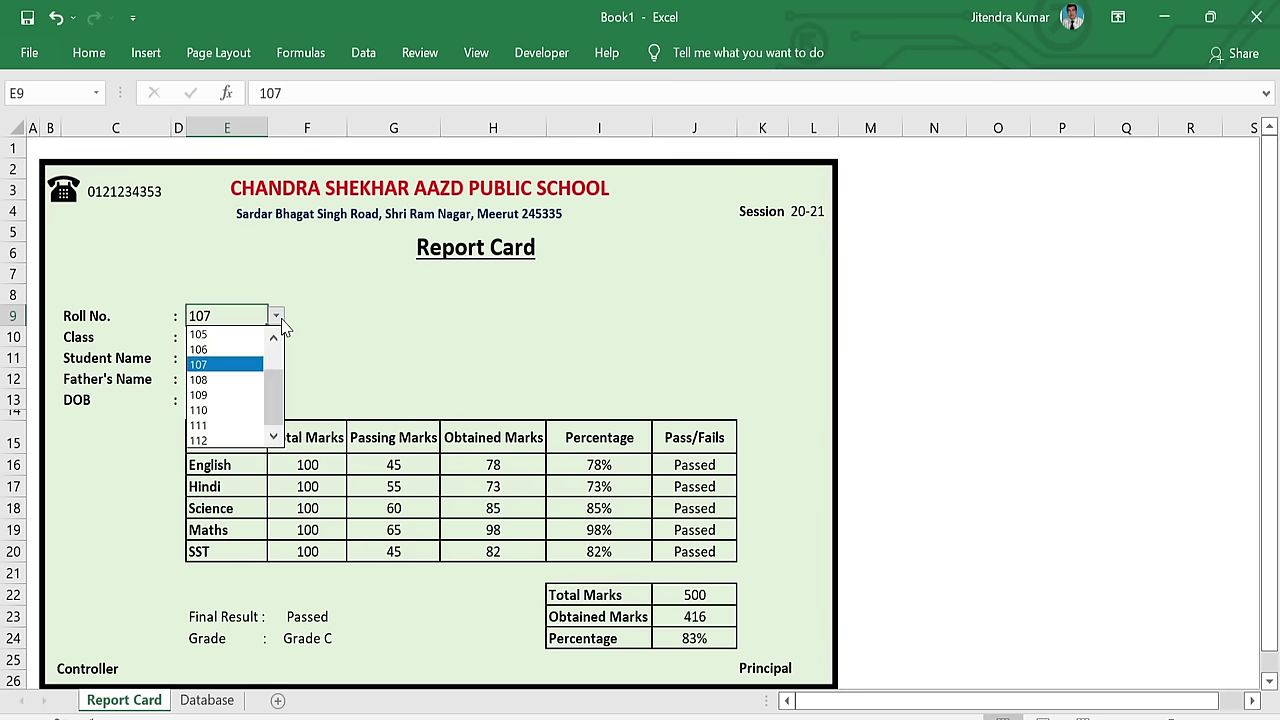
left_click(224, 395)
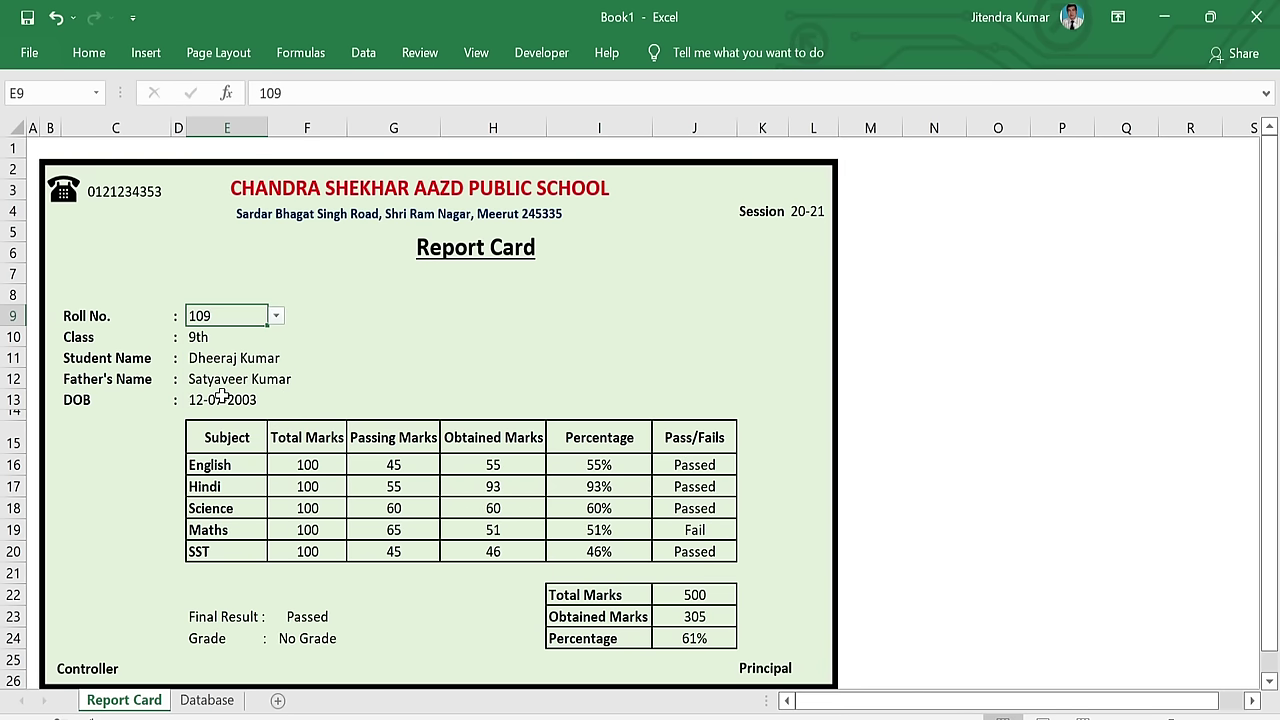